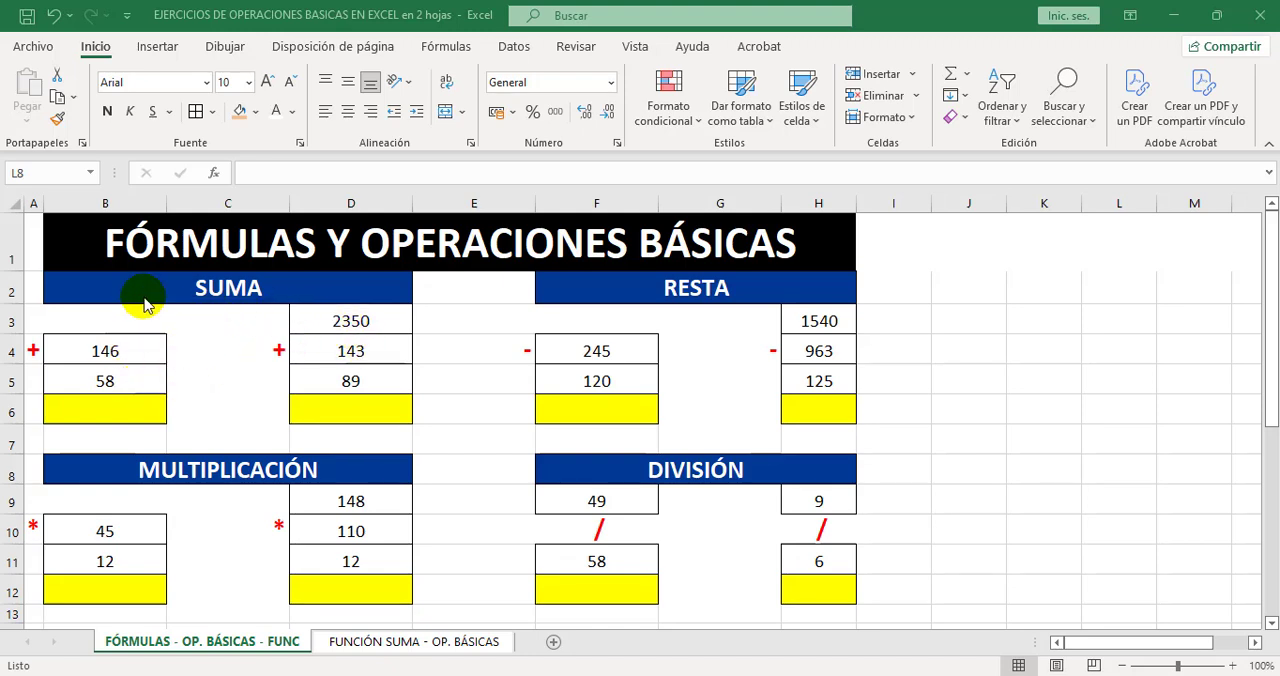
# Enter the formula =B4+B5 in cell B6 to add the two numbers of the first SUMA exercise.
pyautogui.click(123, 403)
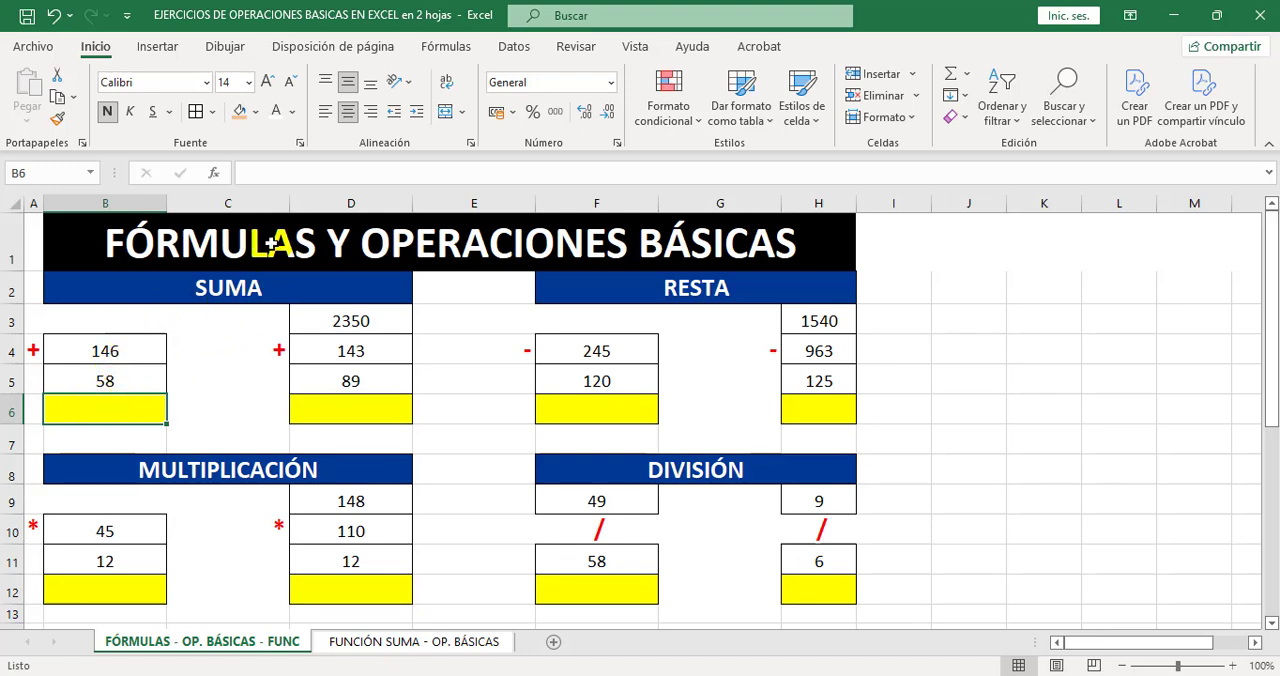
pyautogui.click(262, 172)
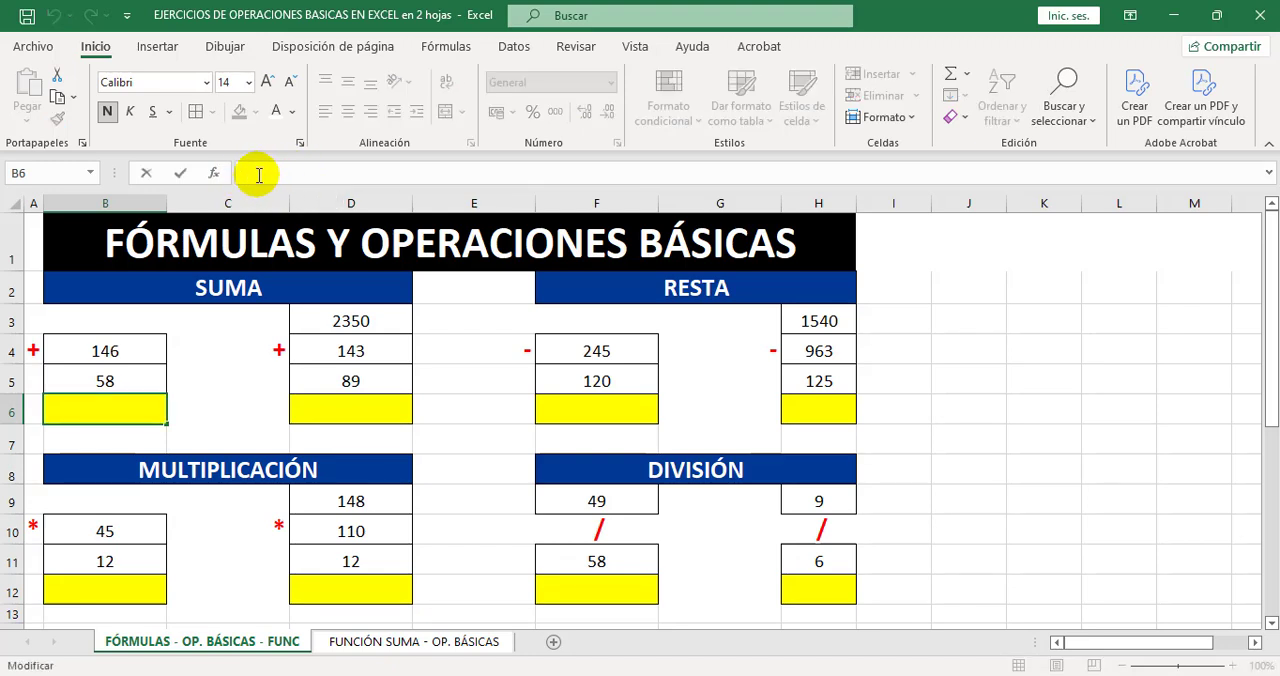
pyautogui.write('=')
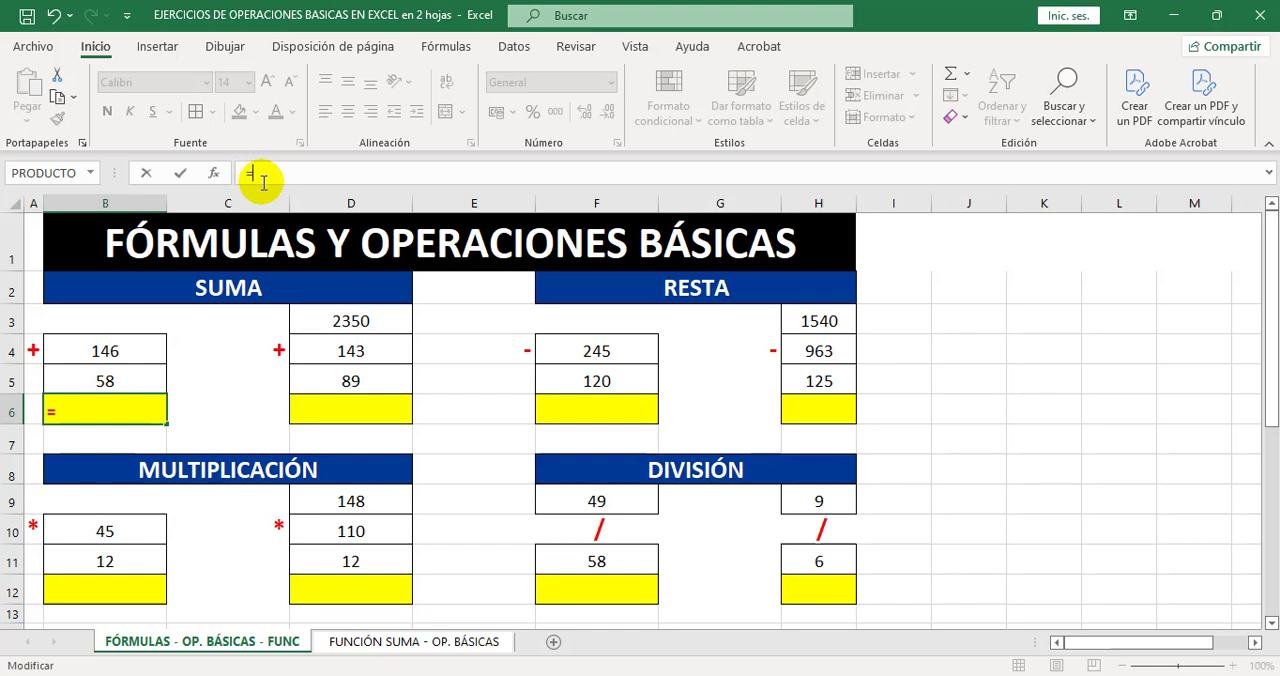
pyautogui.click(135, 349)
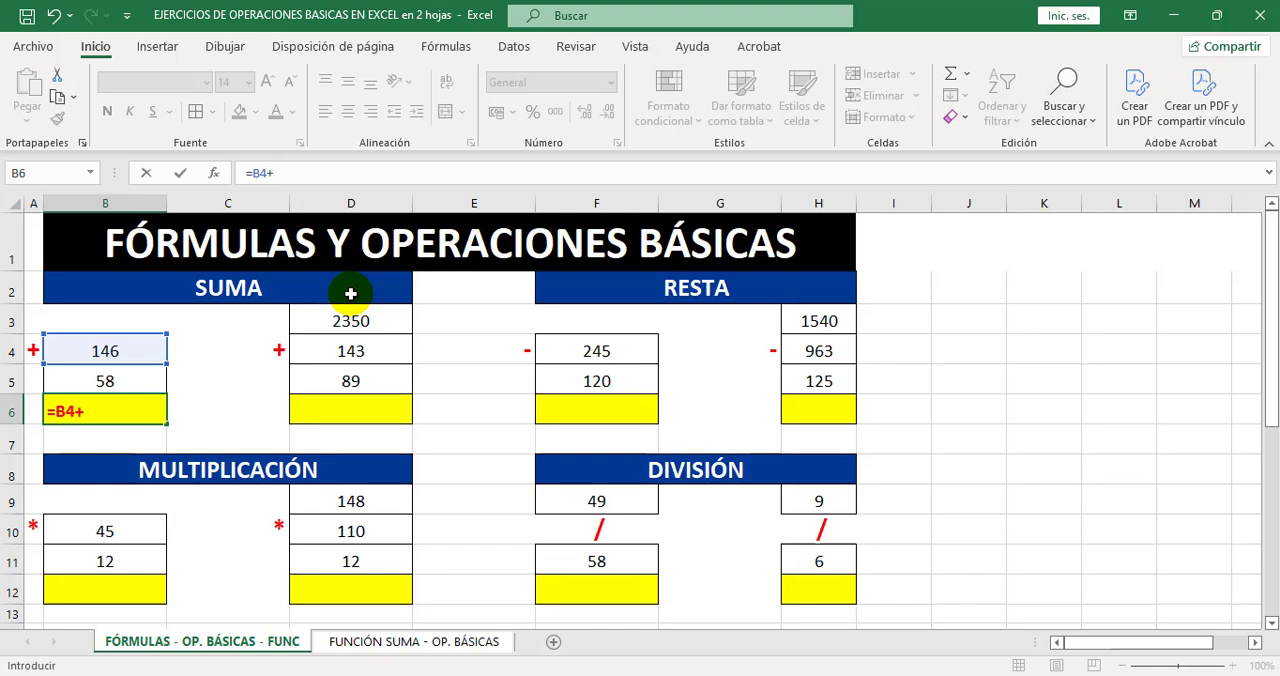
pyautogui.click(139, 381)
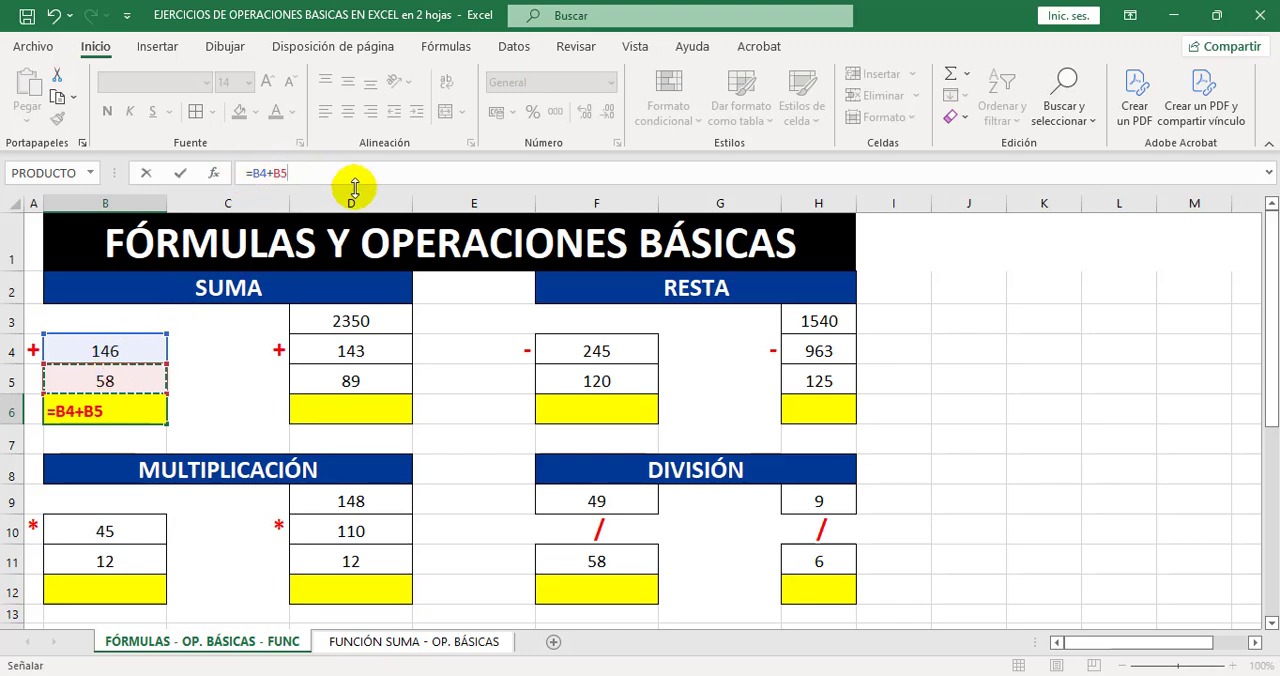
pyautogui.press('Return')
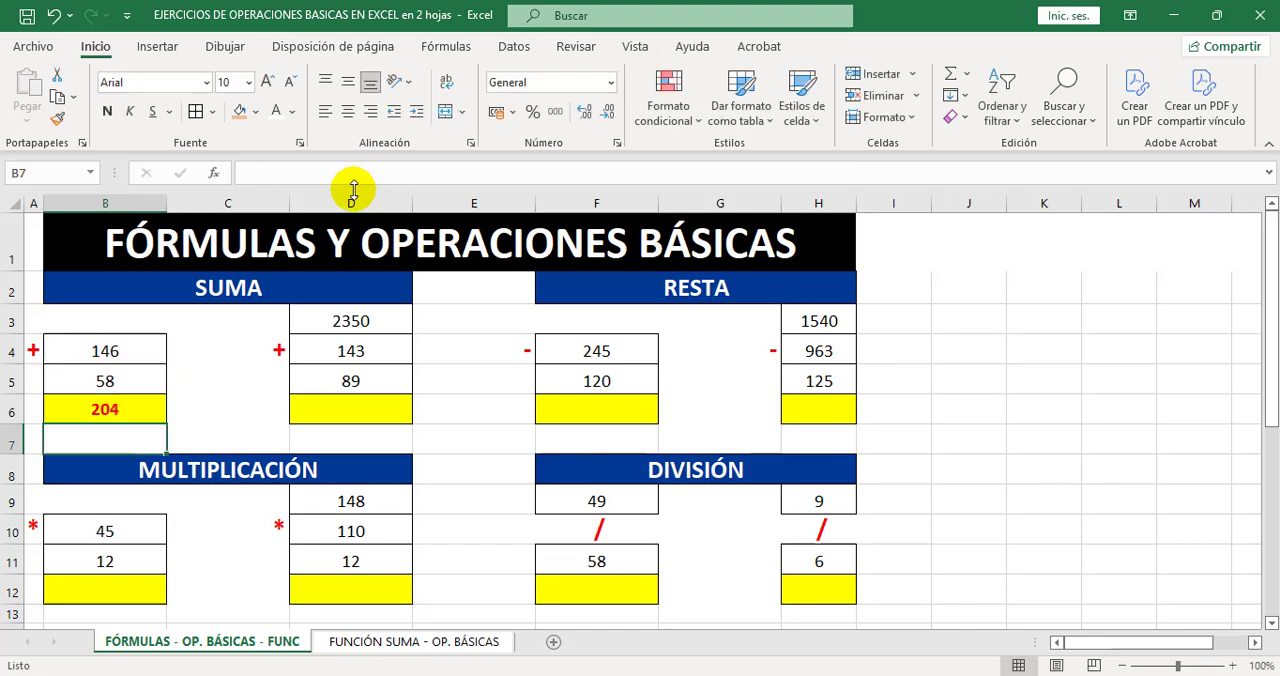
# Review the addends and formula of the first SUMA exercise, and try 120 in cell B4 to test the recalculation.
pyautogui.click(140, 408)
pyautogui.click(139, 344)
pyautogui.moveTo(139, 344); pyautogui.dragTo(139, 380)
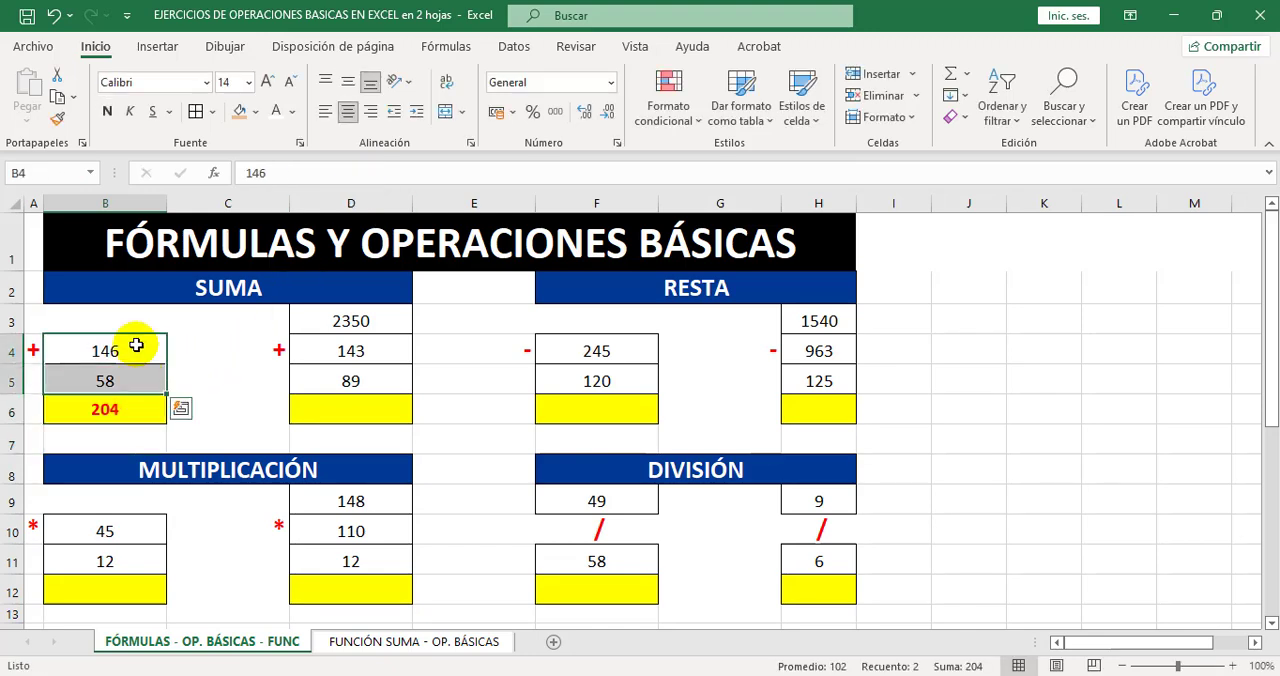
pyautogui.click(124, 410)
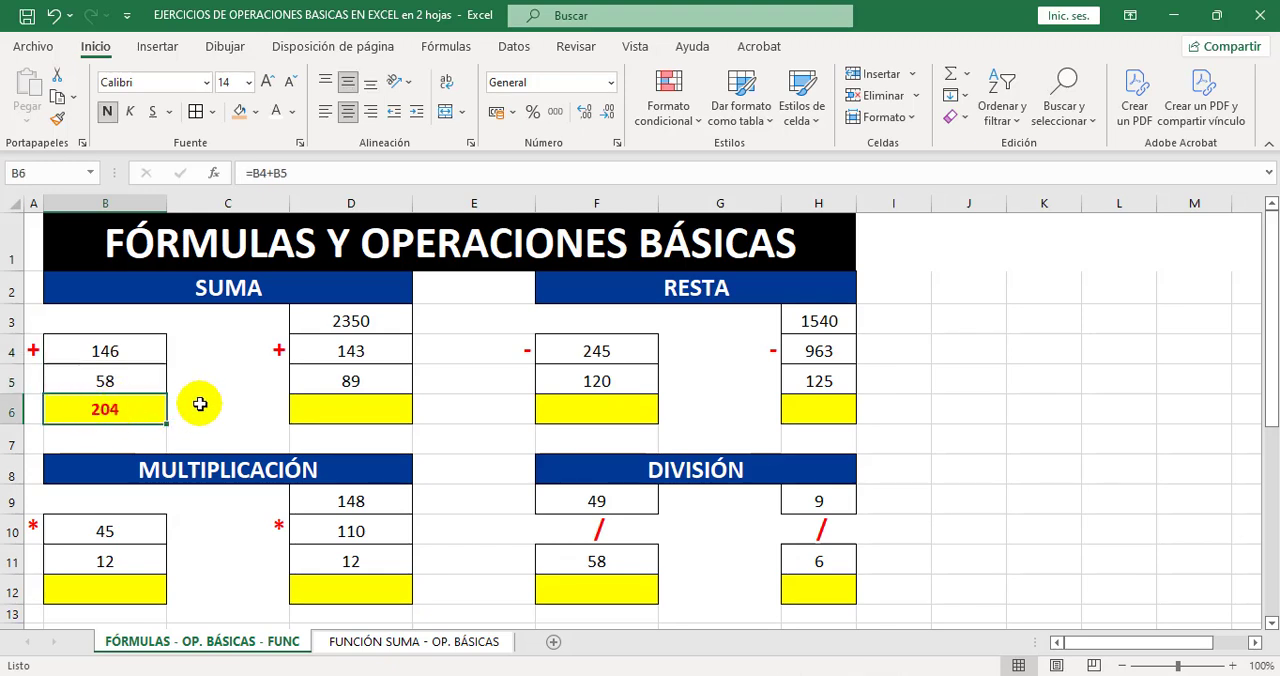
pyautogui.click(128, 348)
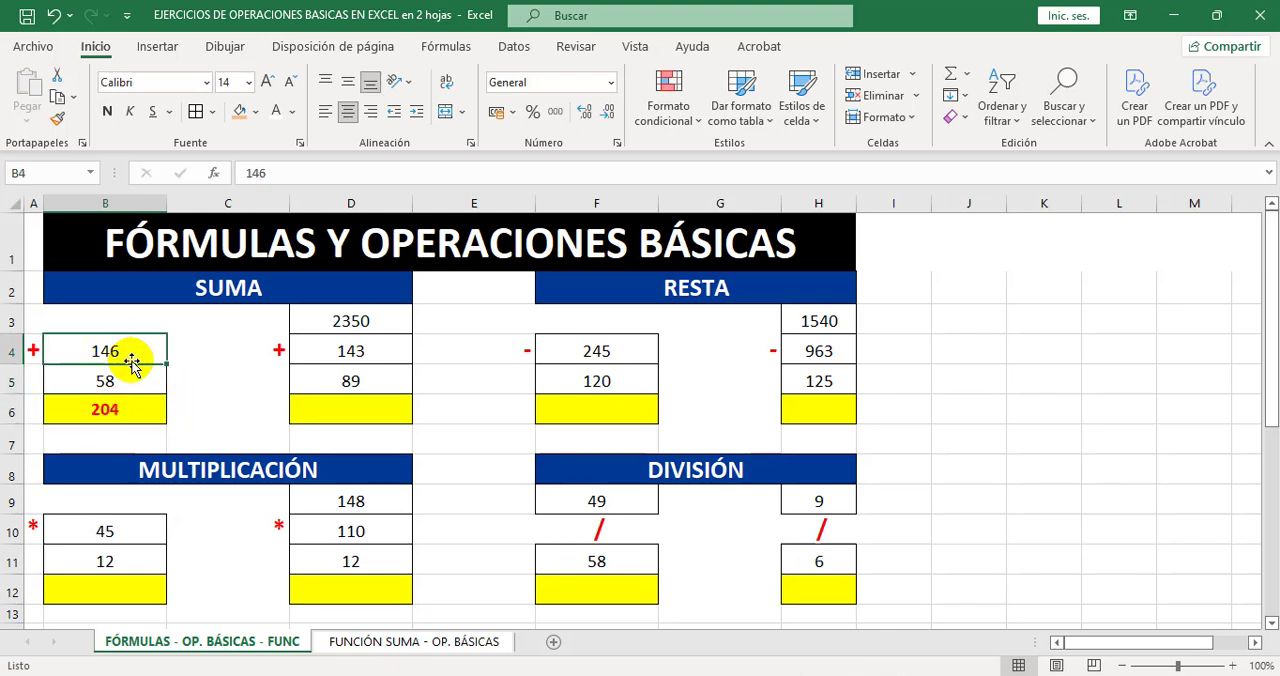
pyautogui.write('120')
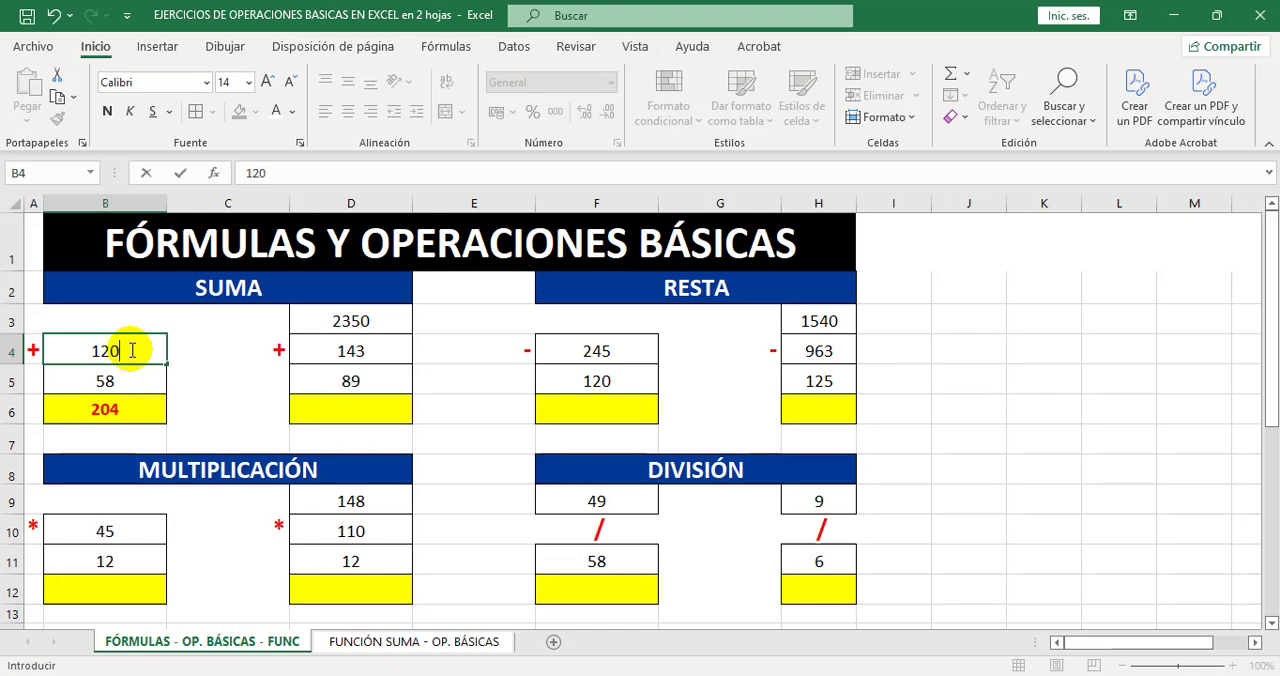
pyautogui.press('Return')
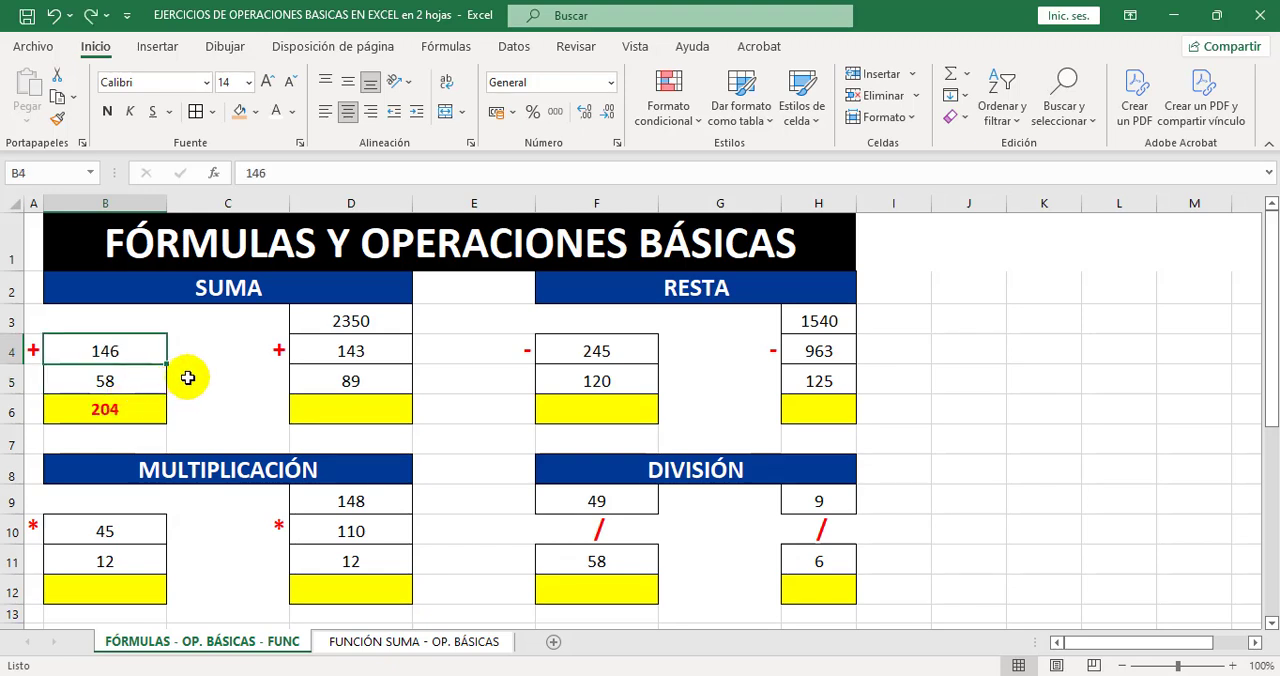
pyautogui.click(189, 377)
# Enter the formula =D3+D4+D5 in cell D6 to add the three numbers of the second SUMA exercise.
pyautogui.moveTo(365, 321); pyautogui.dragTo(358, 373)
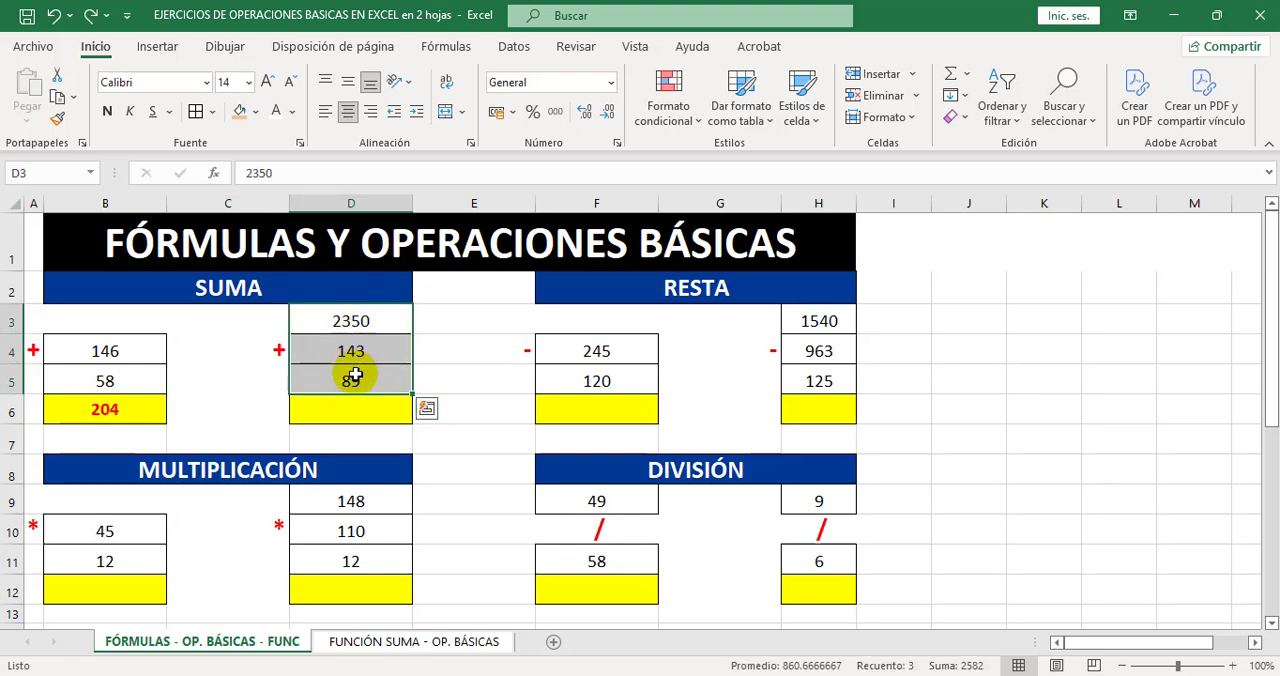
pyautogui.moveTo(363, 328); pyautogui.dragTo(365, 367)
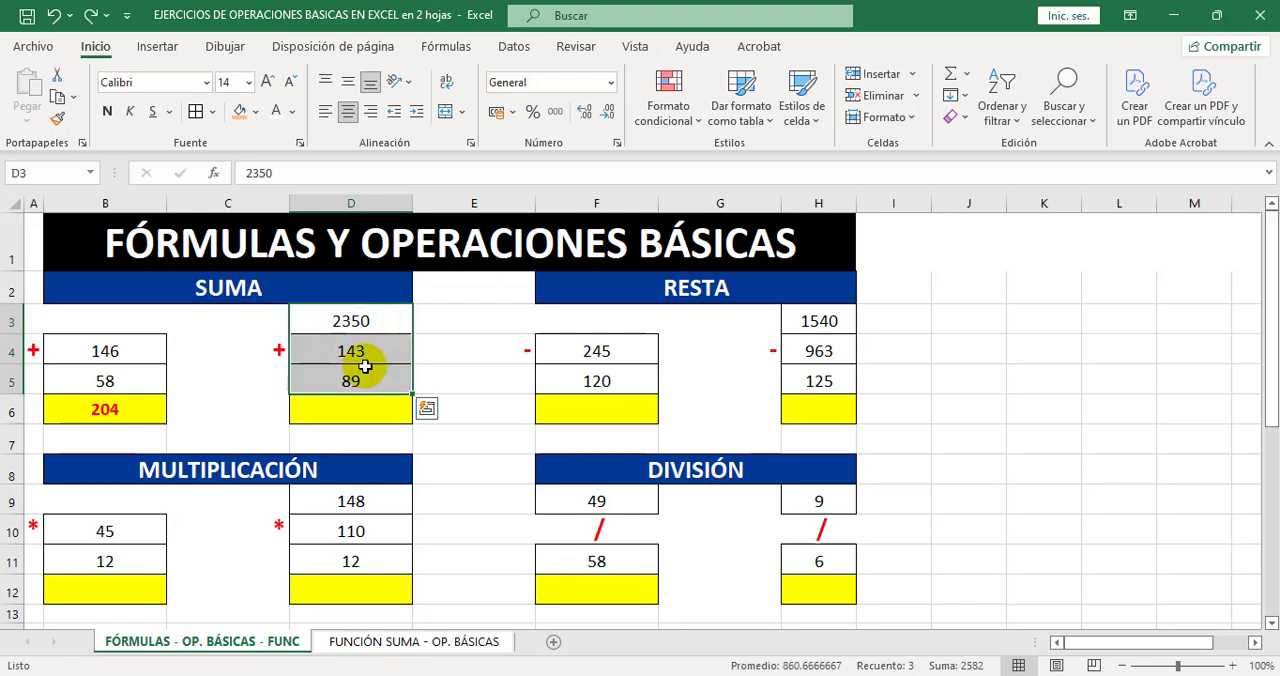
pyautogui.click(349, 409)
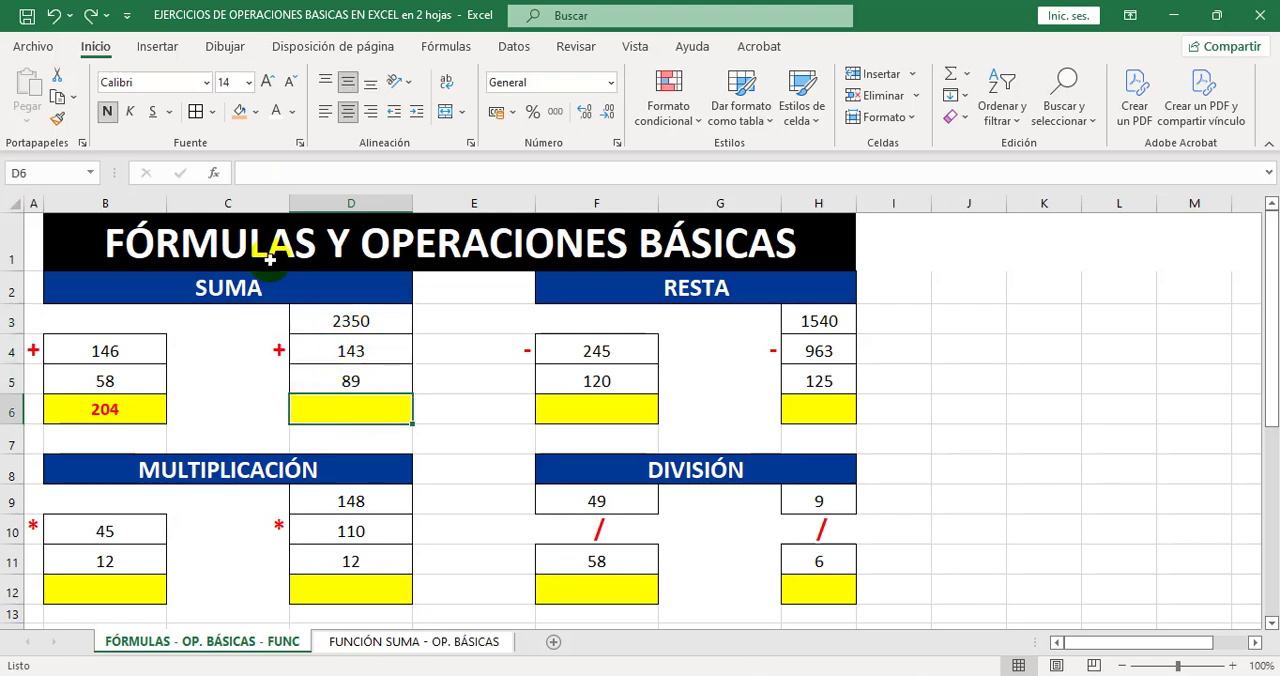
pyautogui.click(263, 172)
pyautogui.write('=')
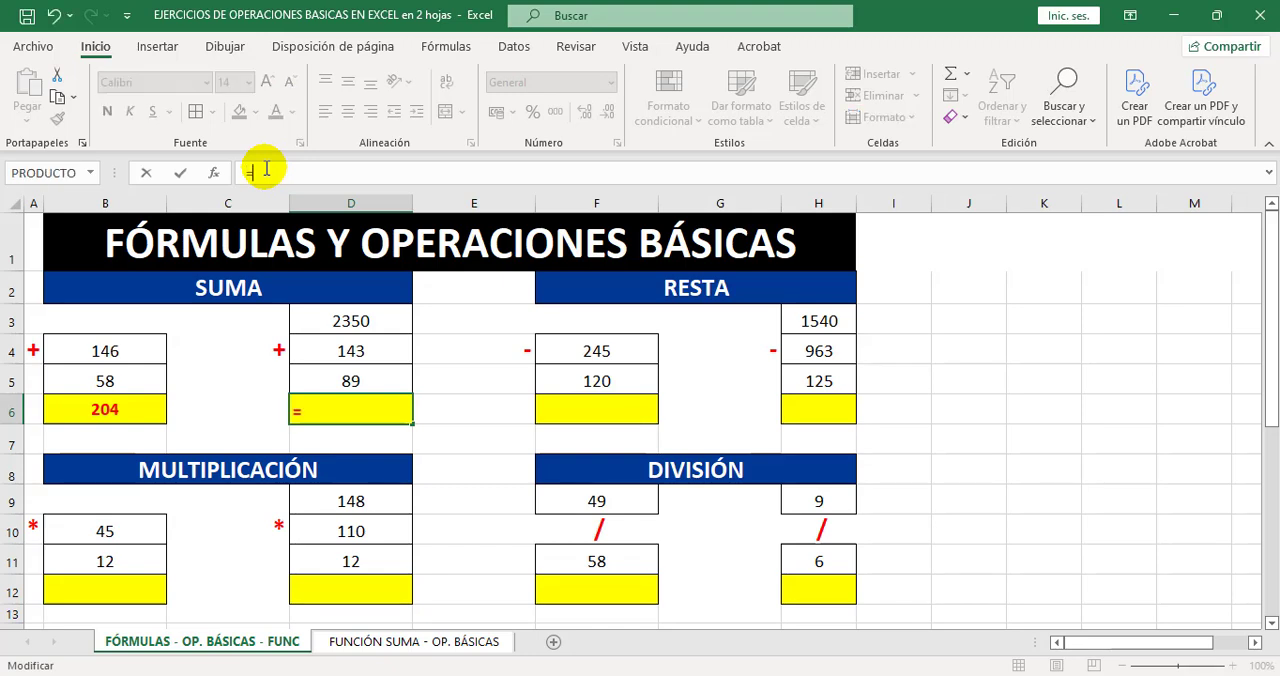
pyautogui.click(358, 321)
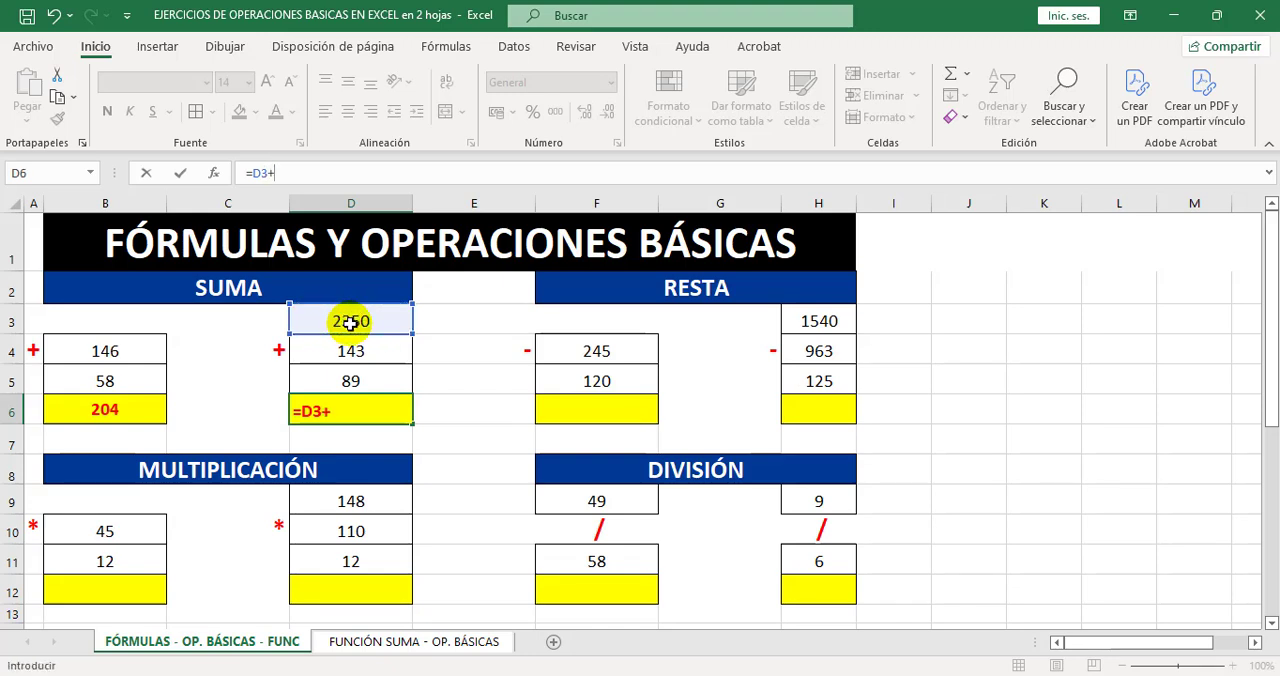
pyautogui.click(346, 350)
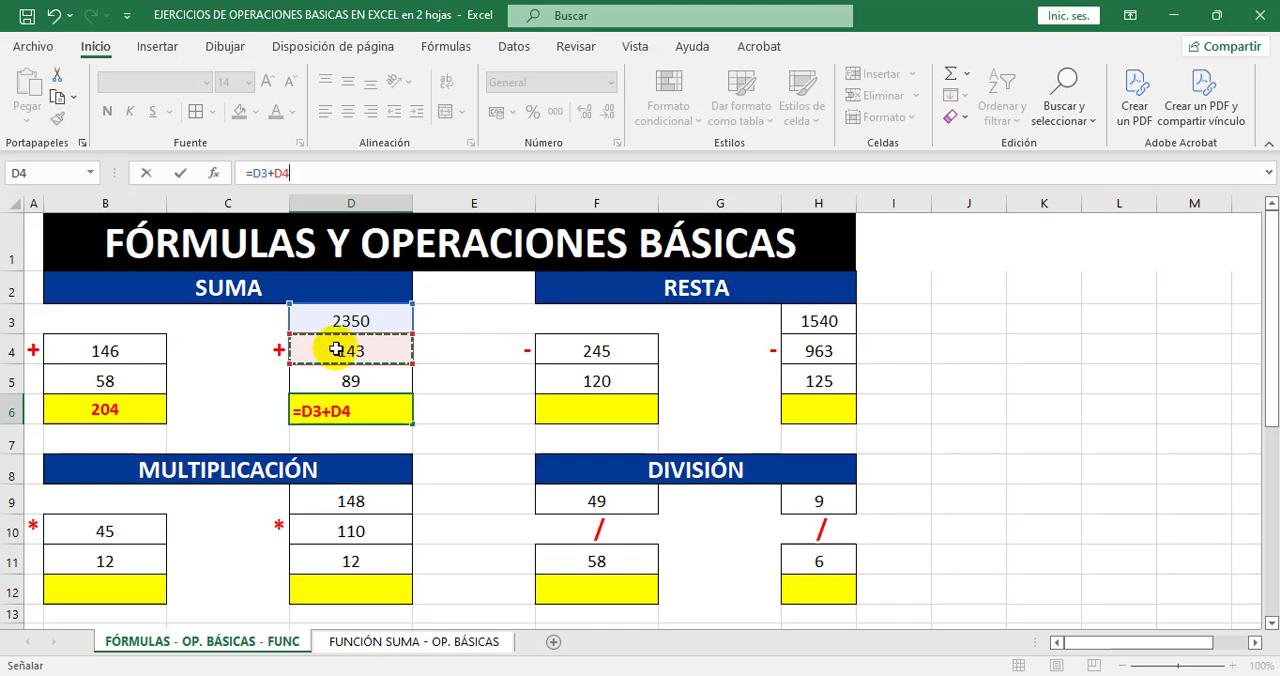
pyautogui.write('+')
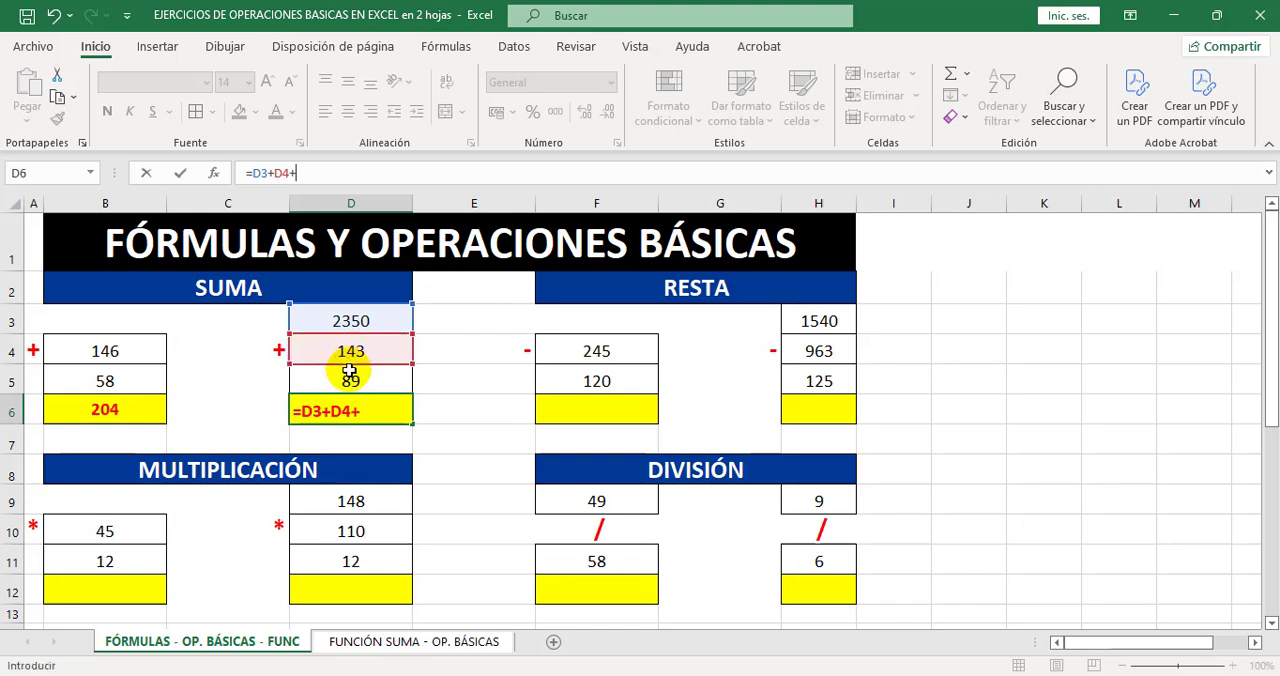
pyautogui.click(345, 381)
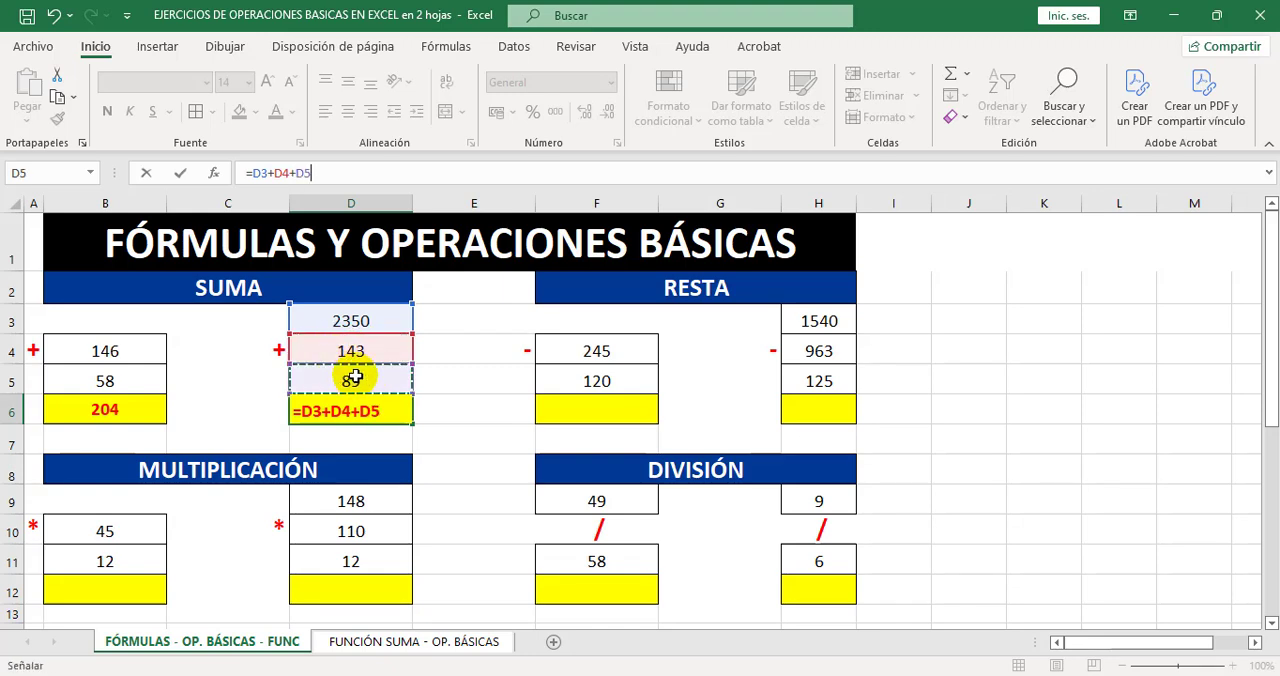
pyautogui.press('Return')
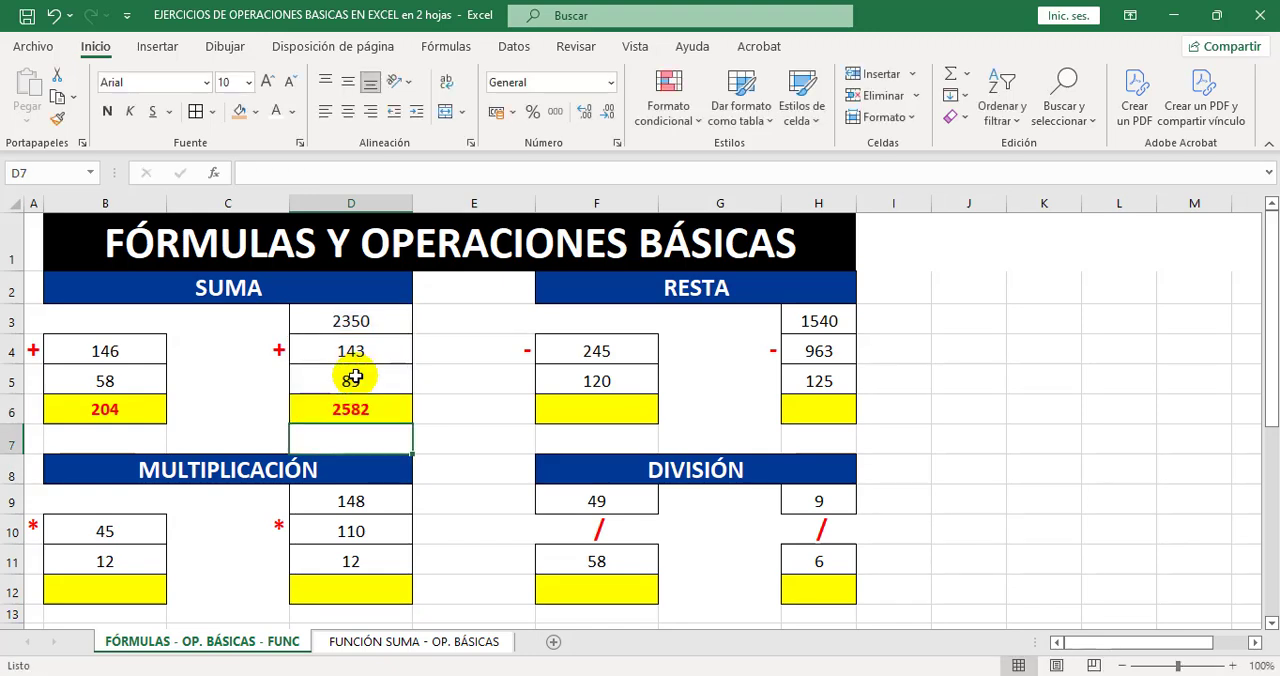
# Try 890 in cell D5 to test the recalculation of the three-number sum, and undo the change.
pyautogui.click(365, 410)
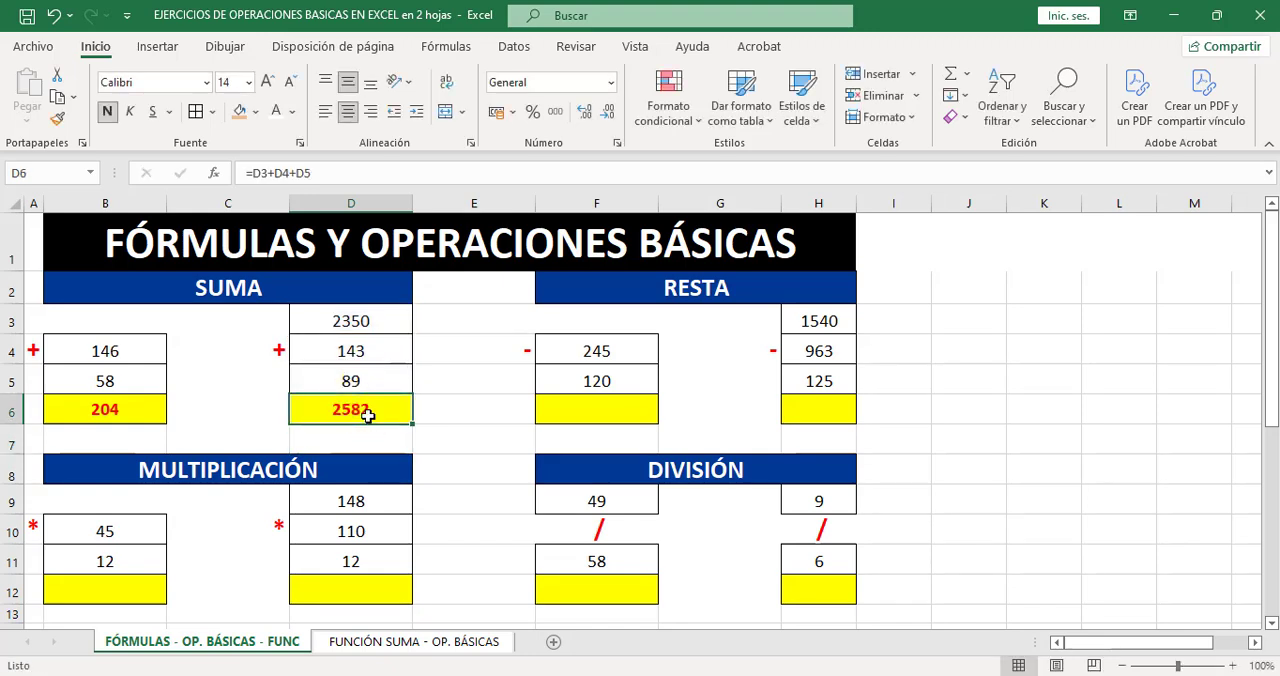
pyautogui.click(365, 322)
pyautogui.click(367, 351)
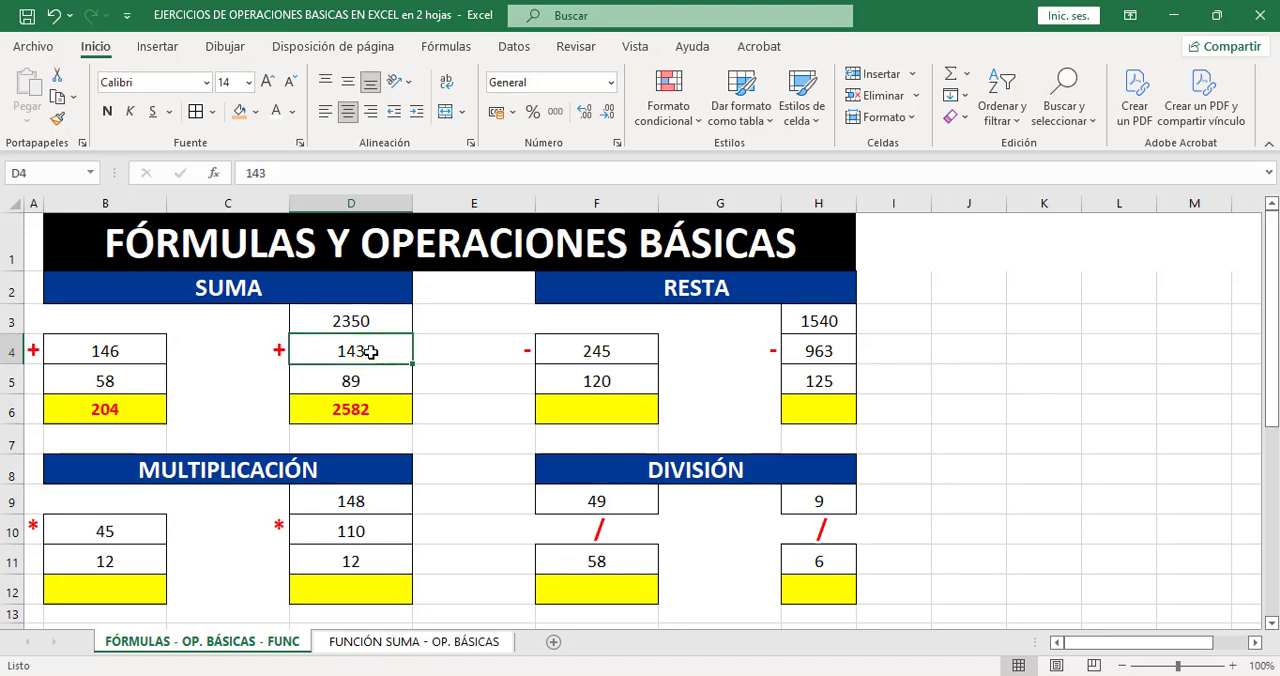
pyautogui.click(372, 381)
pyautogui.doubleClick(372, 381)
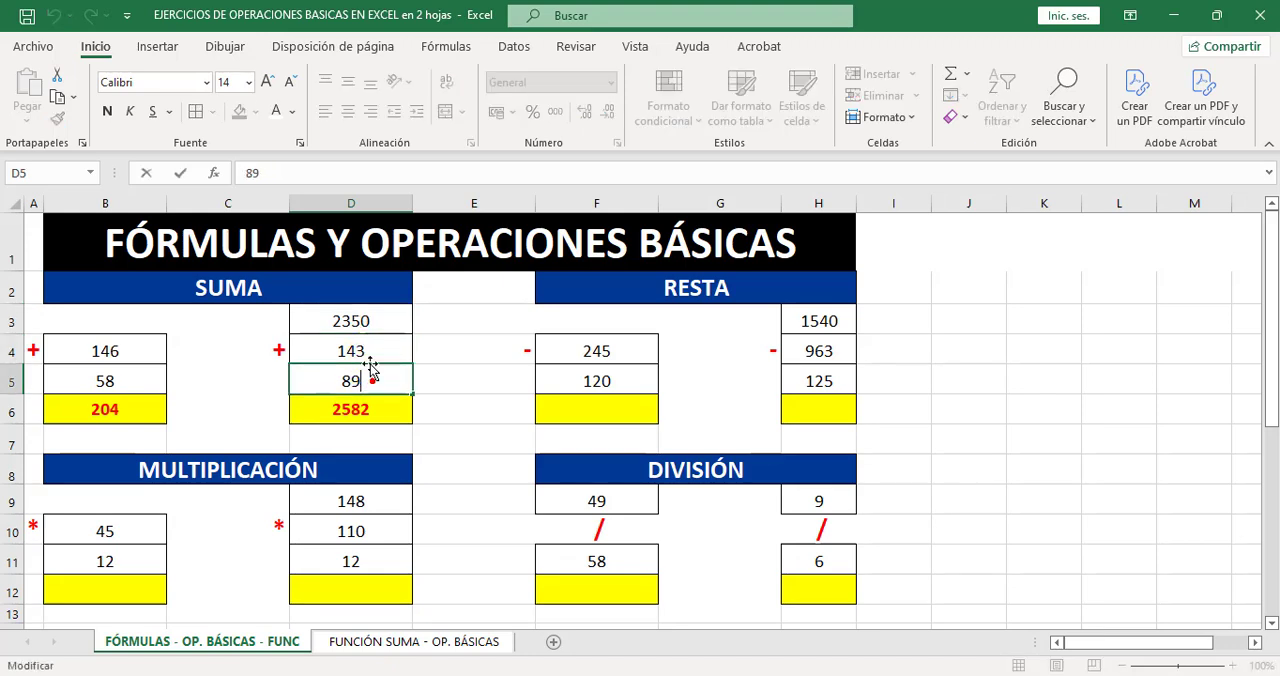
pyautogui.write('0')
pyautogui.press('Return')
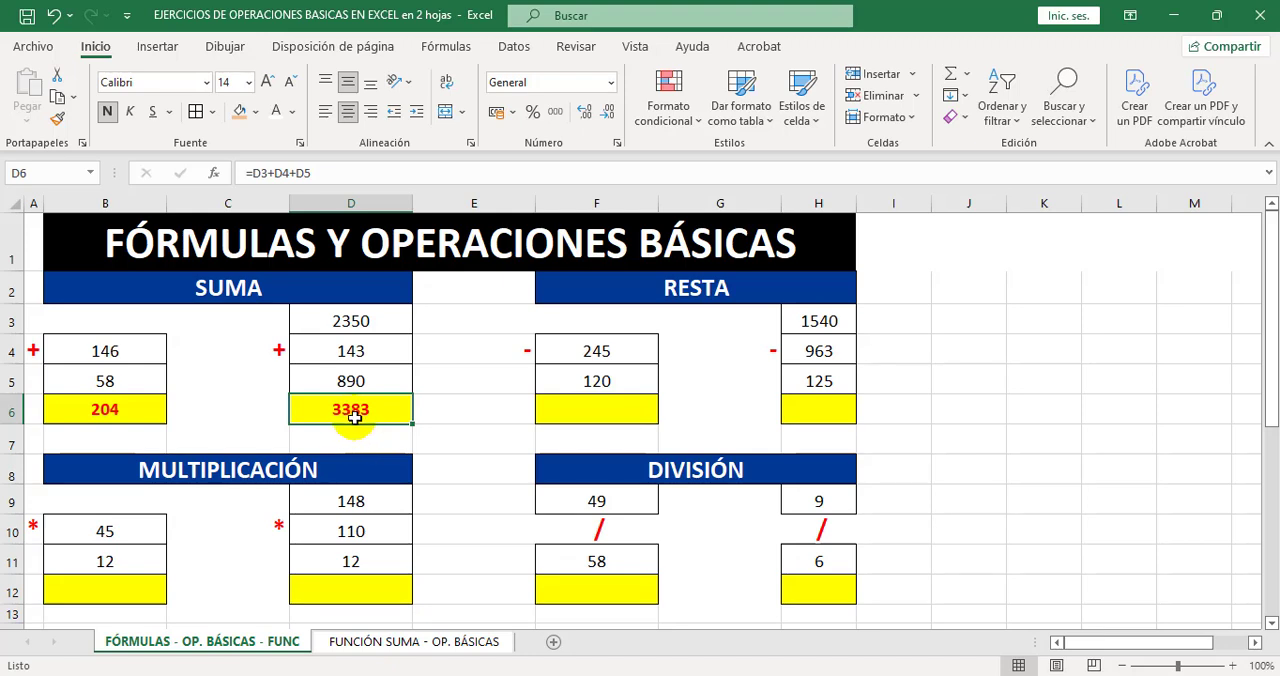
pyautogui.hotkey('ctrl', 'z')
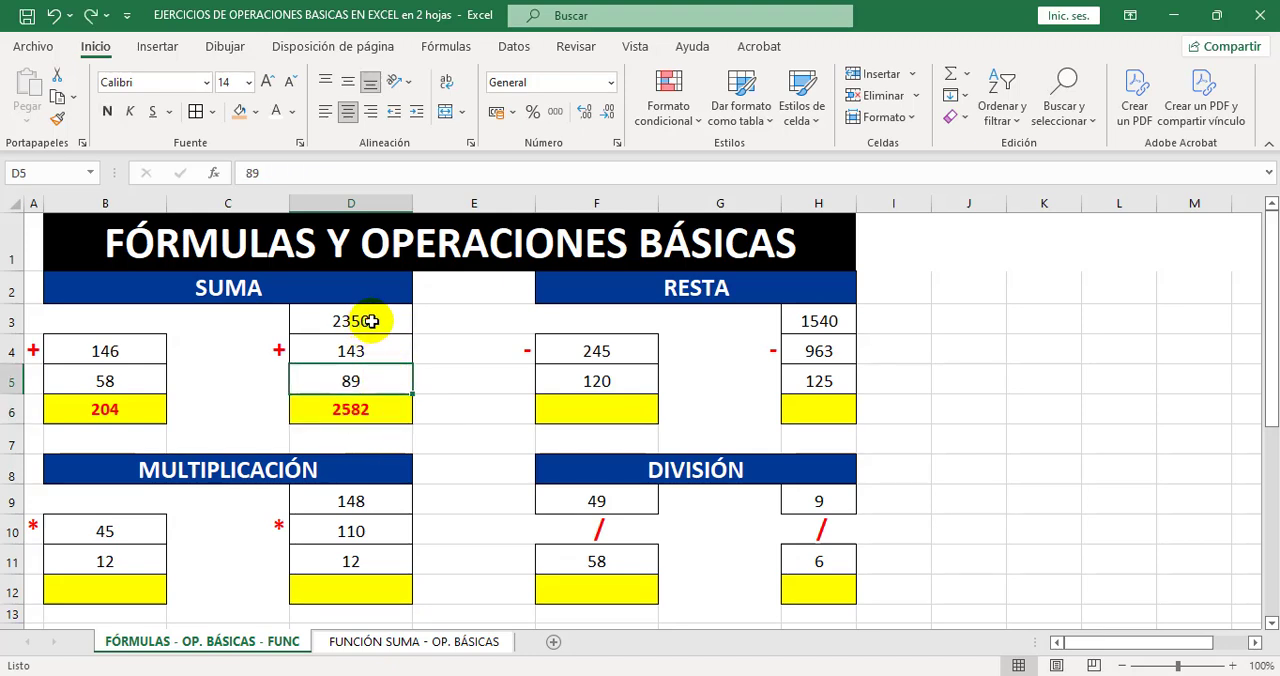
pyautogui.click(371, 321)
pyautogui.click(375, 348)
pyautogui.click(377, 381)
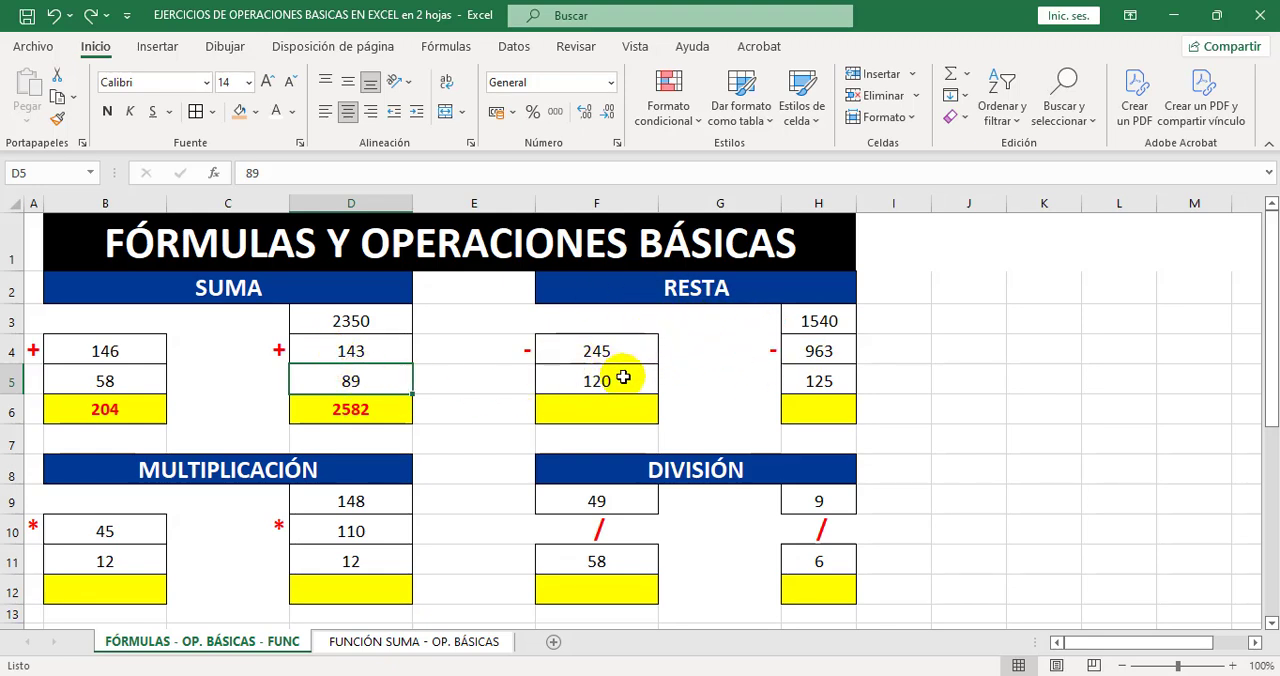
# Enter the formula =F4-F5 in cell F6 to subtract the two numbers of the first RESTA exercise.
pyautogui.click(608, 404)
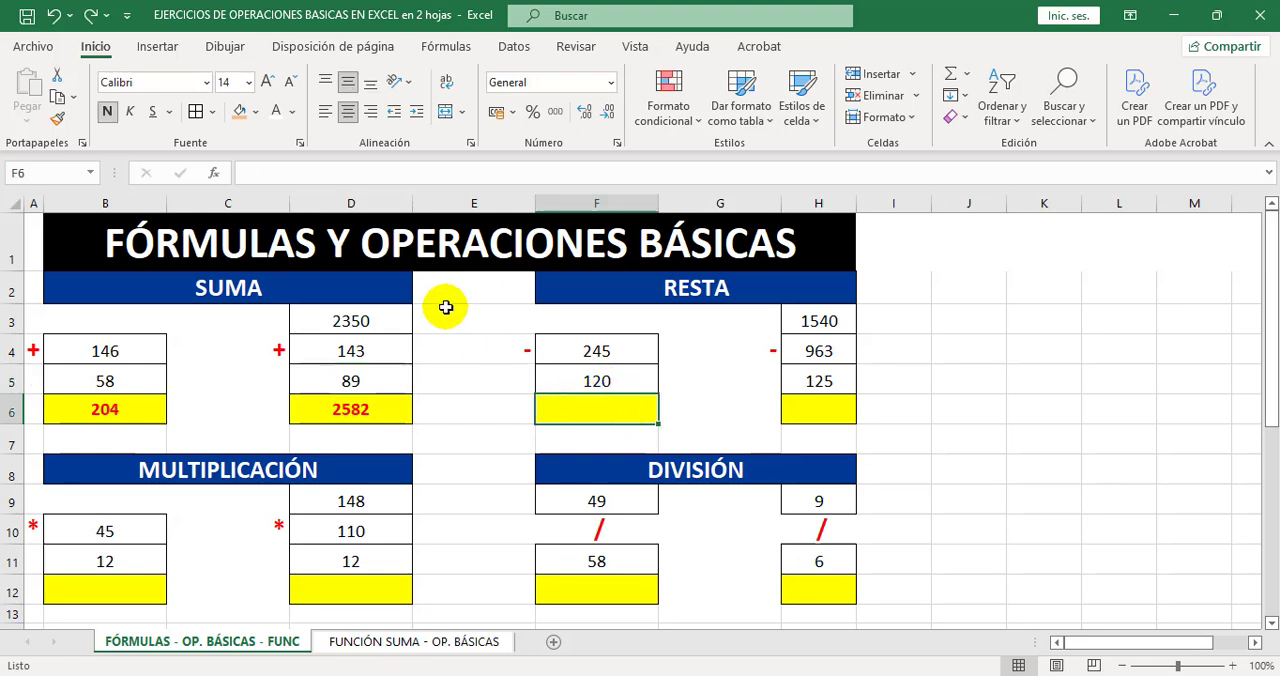
pyautogui.click(284, 170)
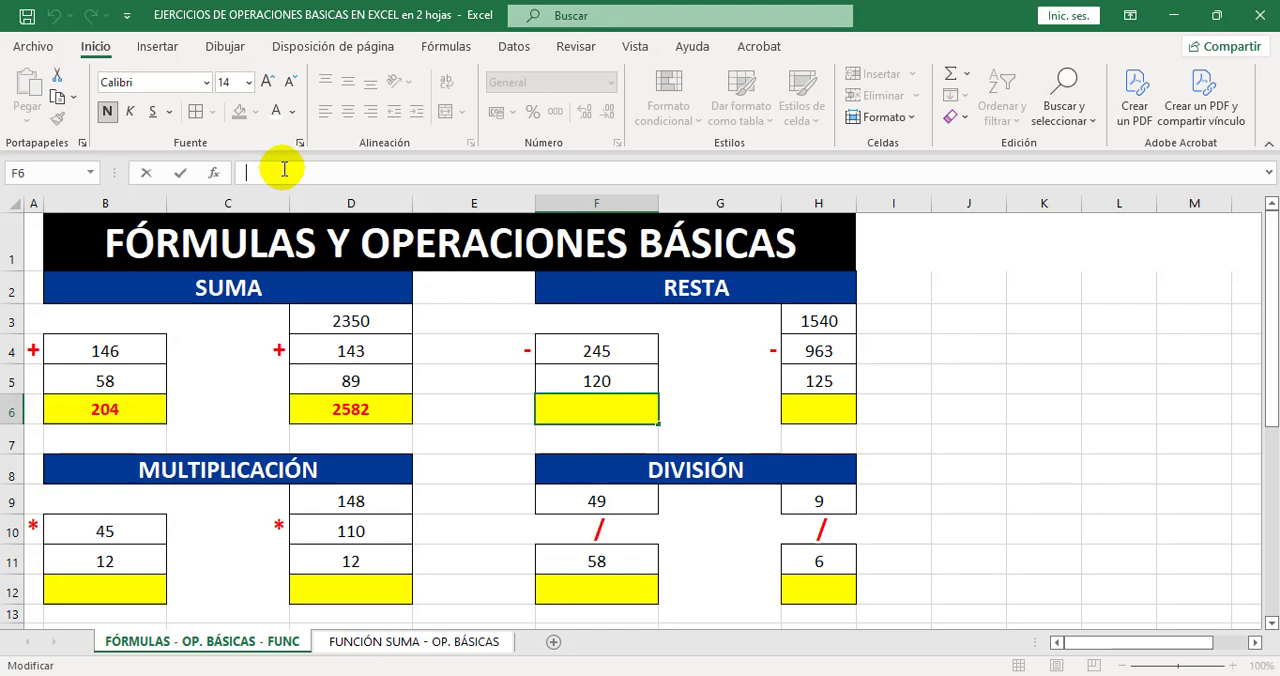
pyautogui.write('=')
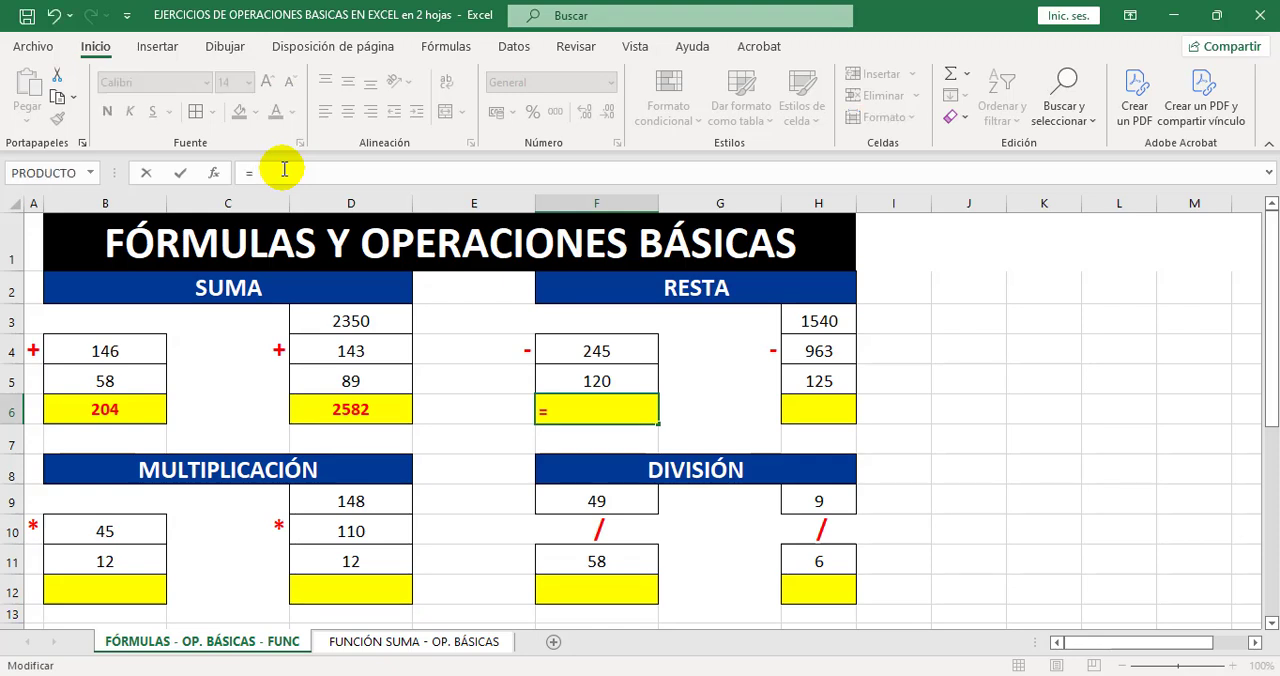
pyautogui.click(620, 353)
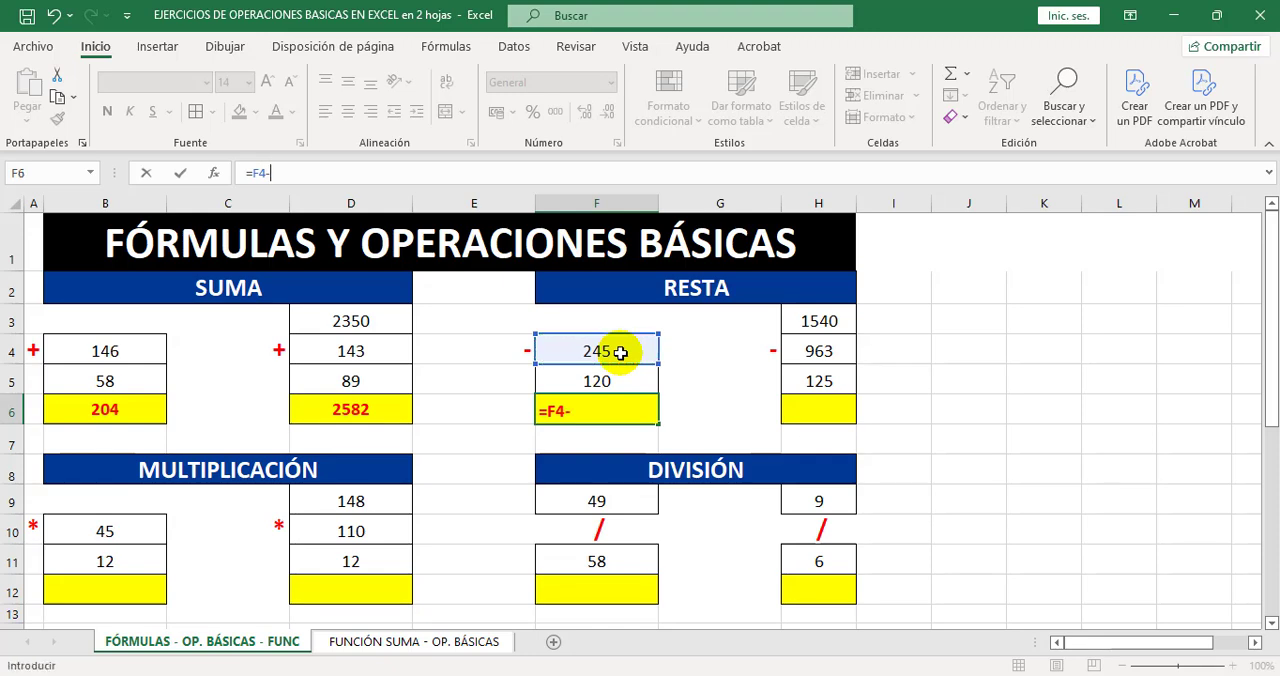
pyautogui.click(636, 380)
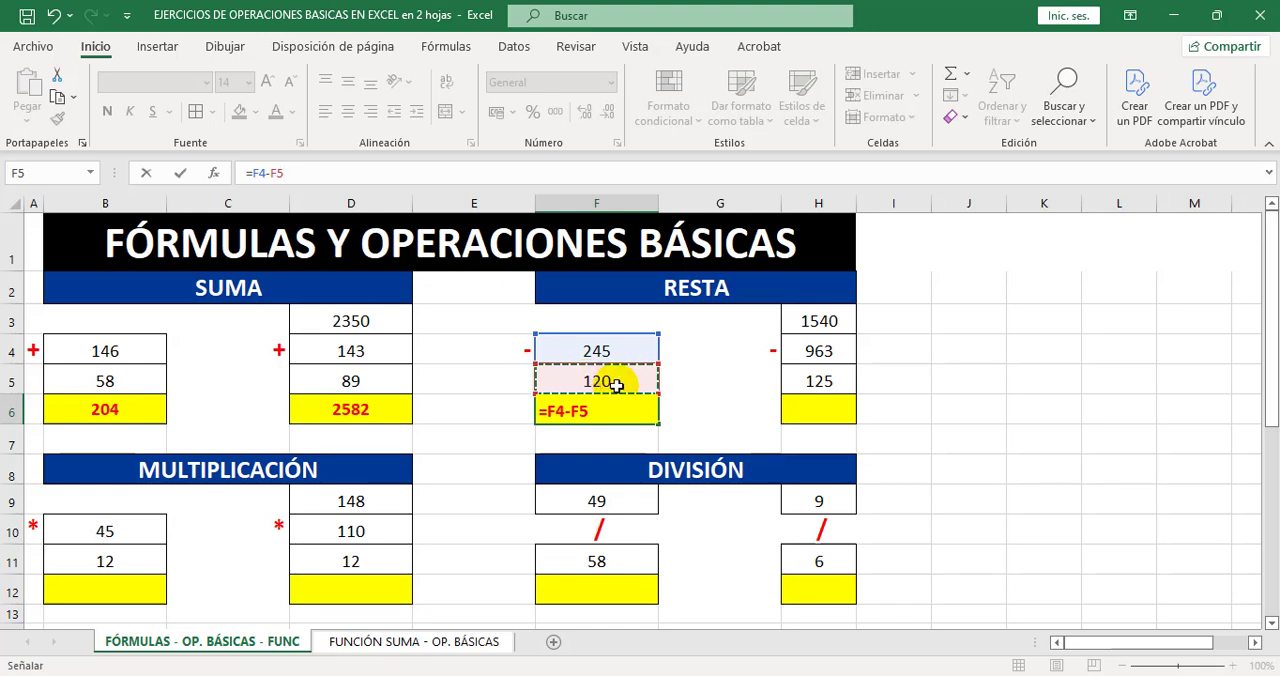
pyautogui.press('Return')
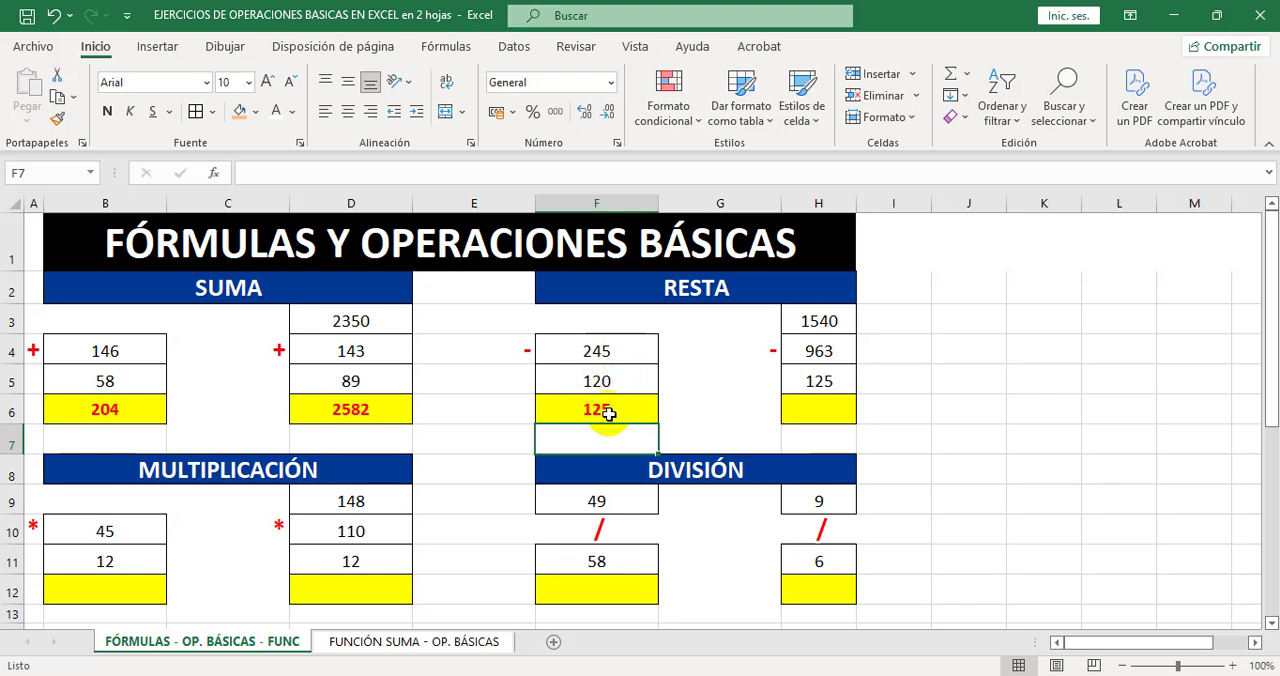
# Enter the formula =H3-H4-H5 in cell H6 to subtract the three numbers of the second RESTA exercise.
pyautogui.click(817, 413)
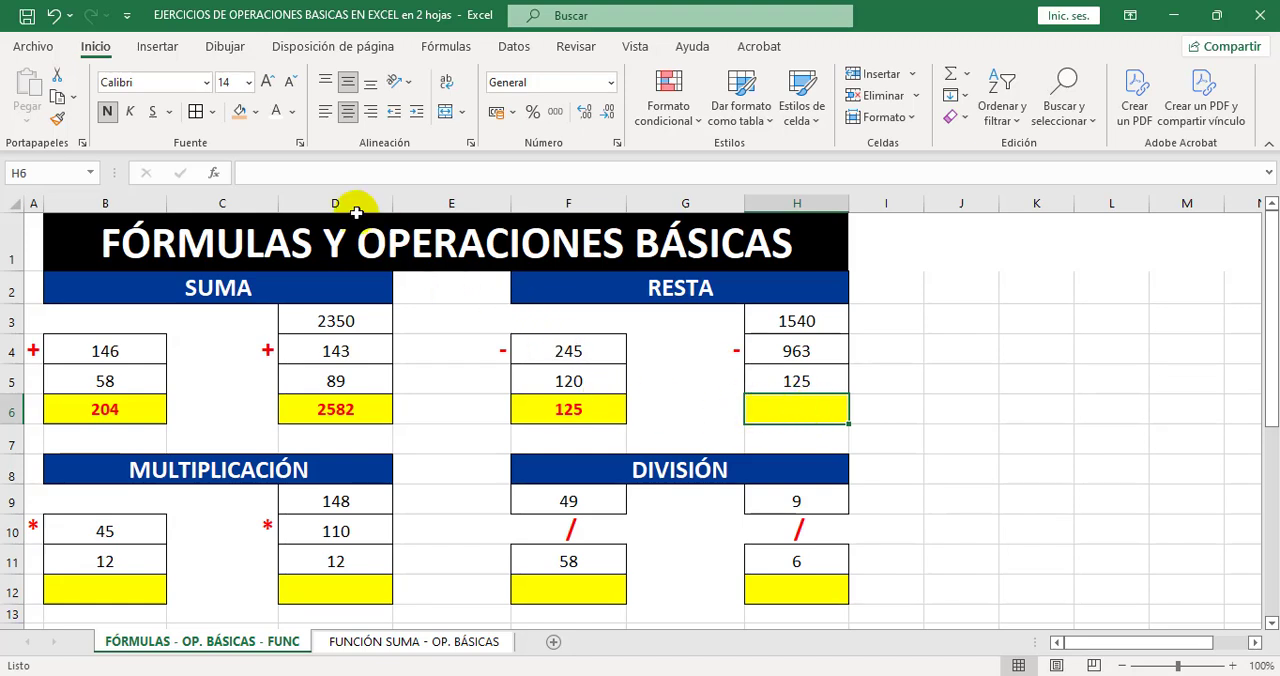
pyautogui.click(299, 173)
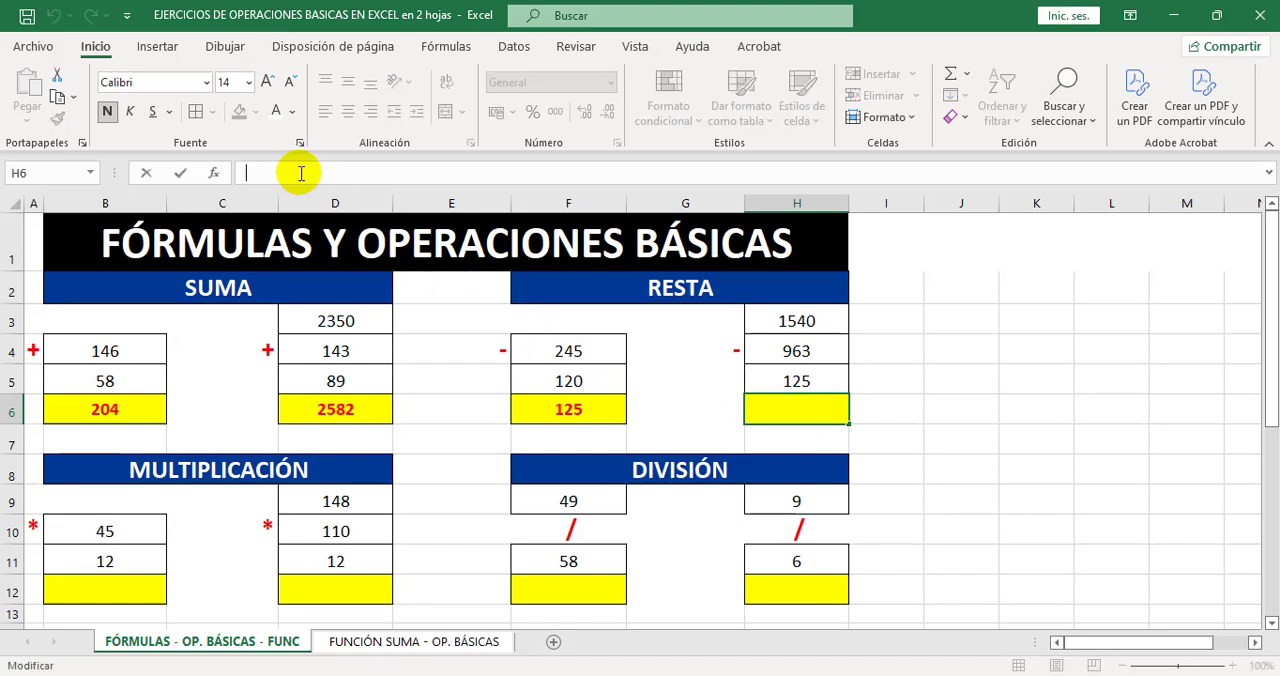
pyautogui.write('=')
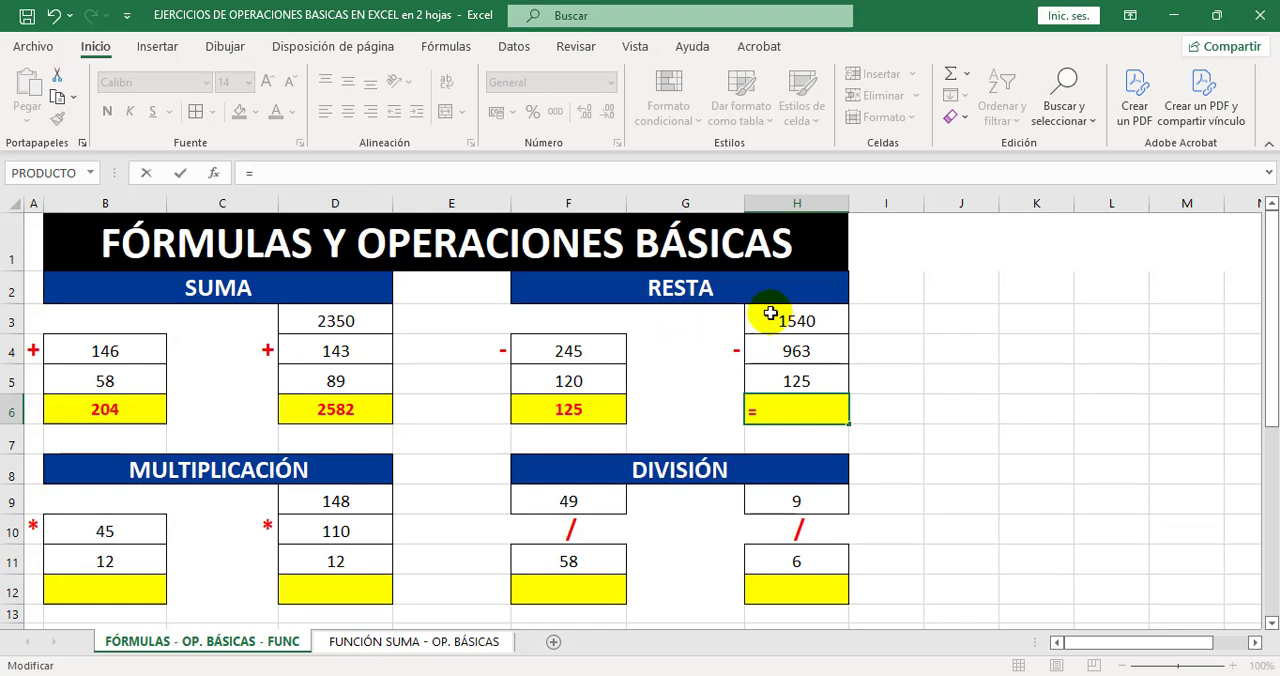
pyautogui.click(803, 320)
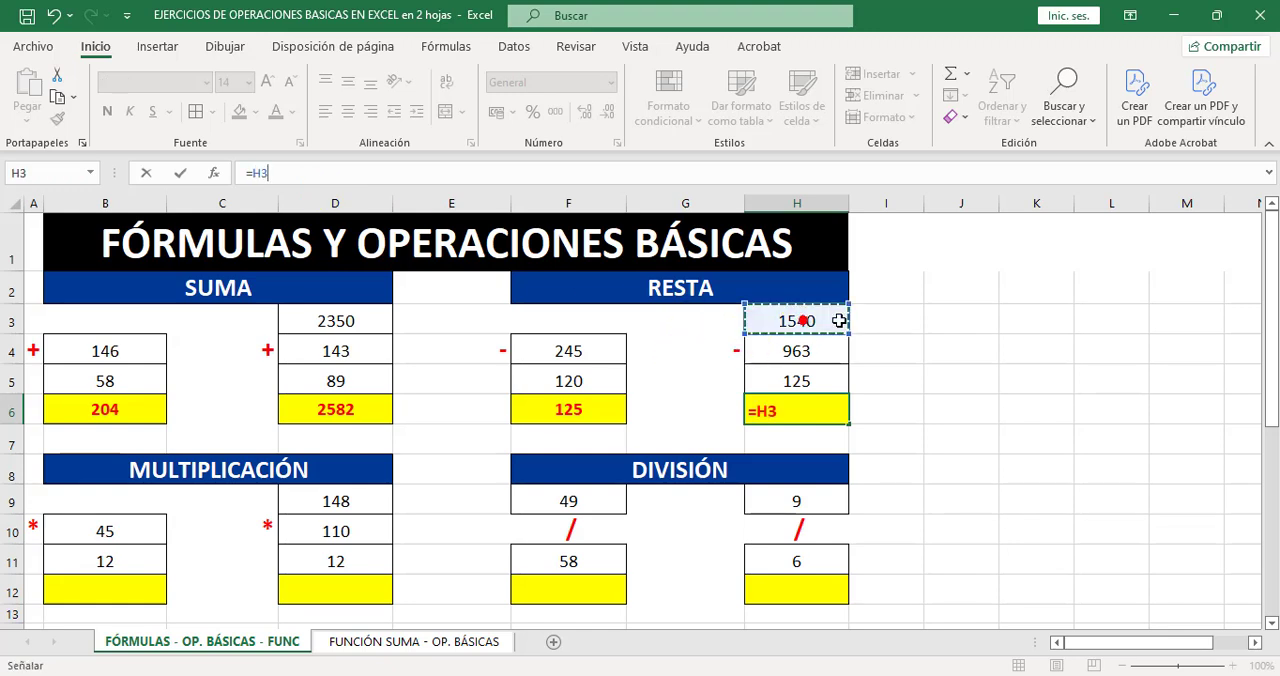
pyautogui.write('-')
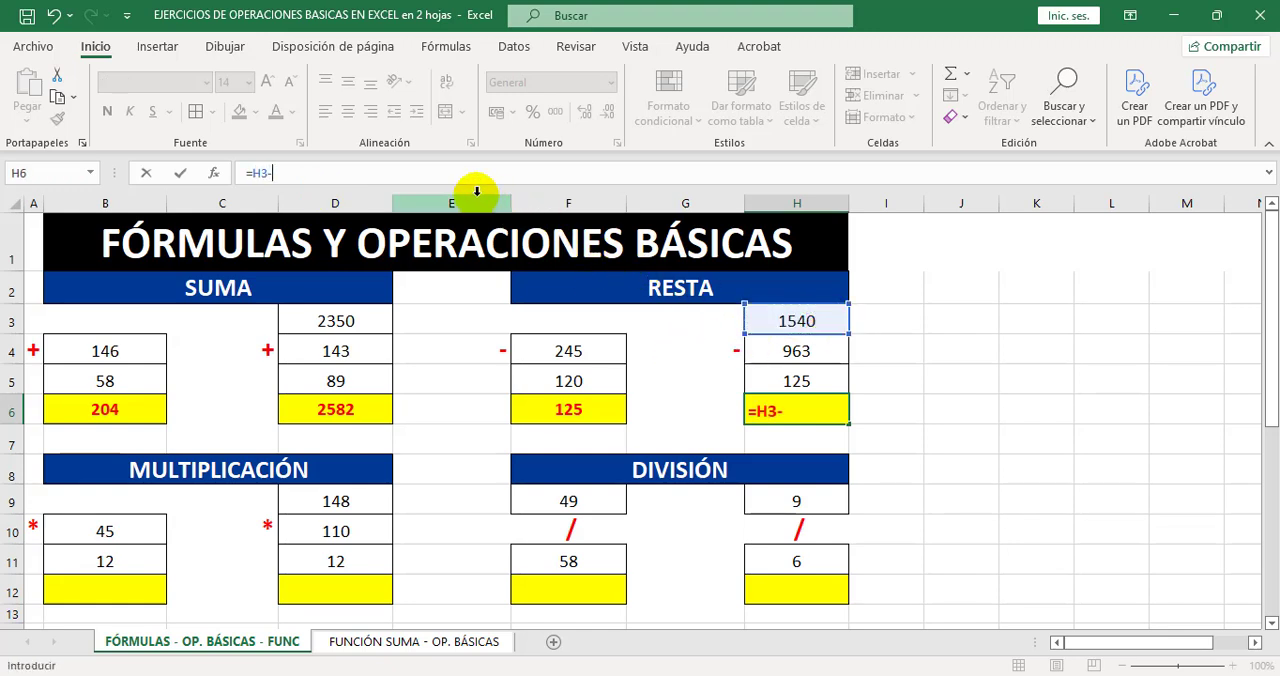
pyautogui.click(808, 355)
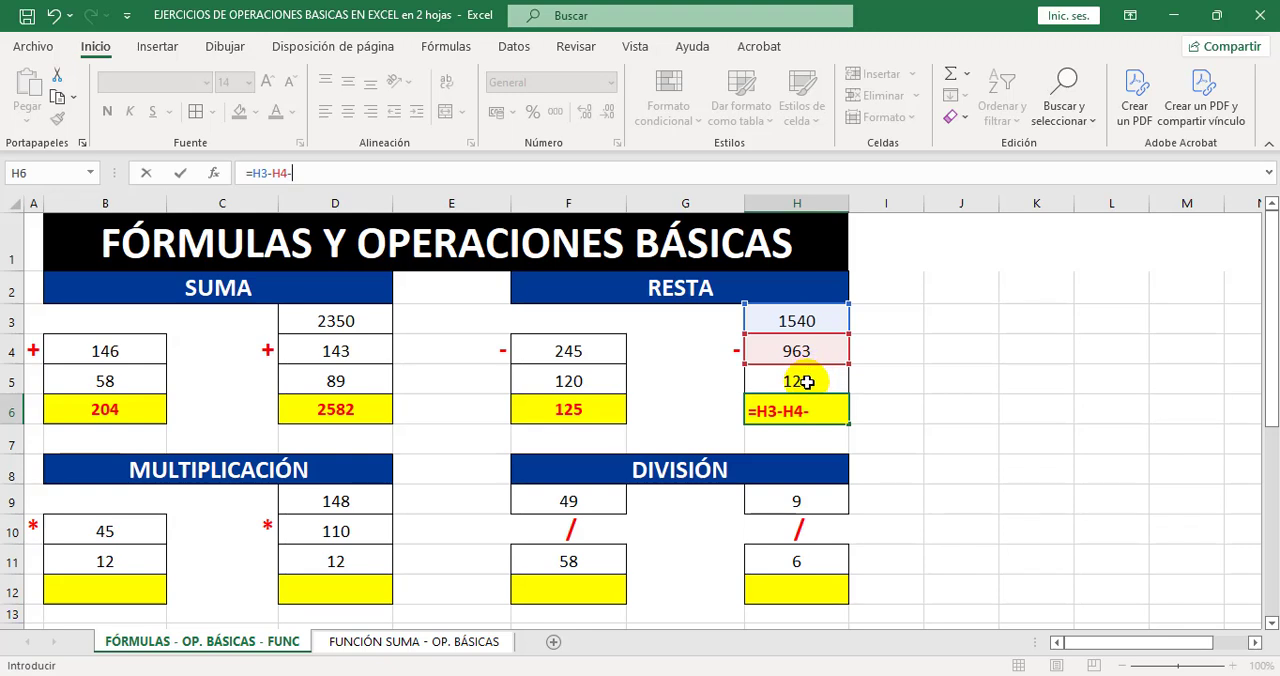
pyautogui.click(807, 380)
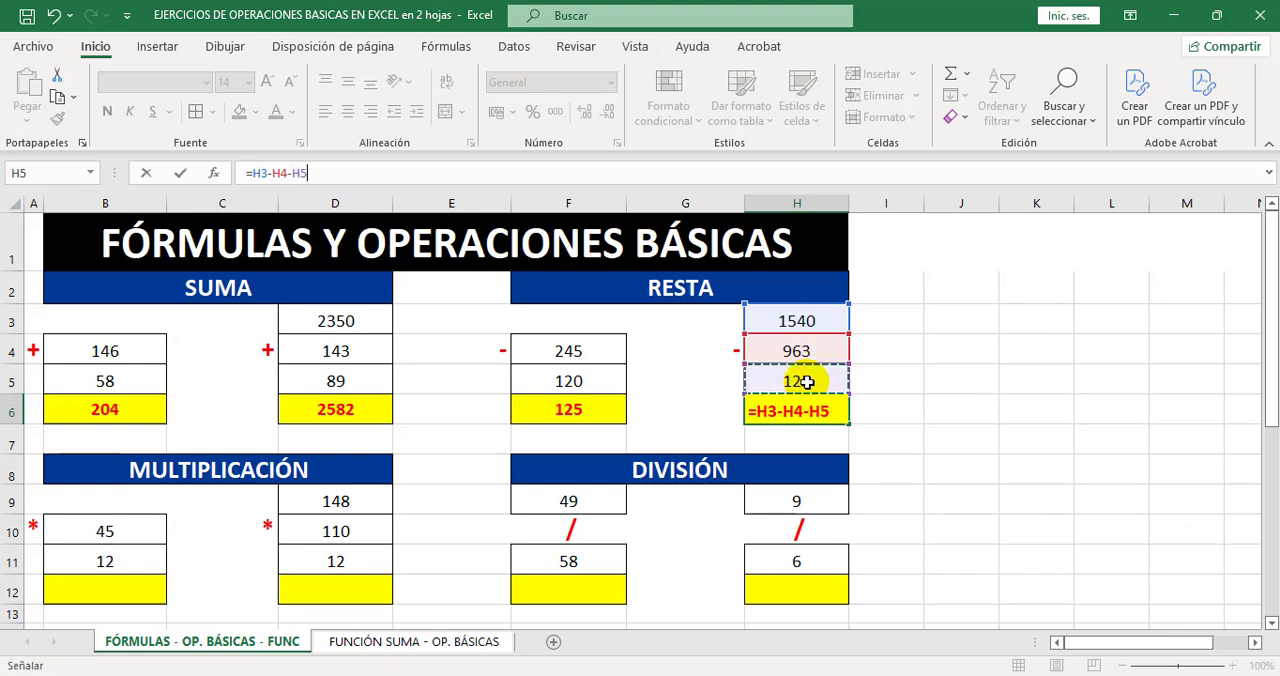
pyautogui.press('Return')
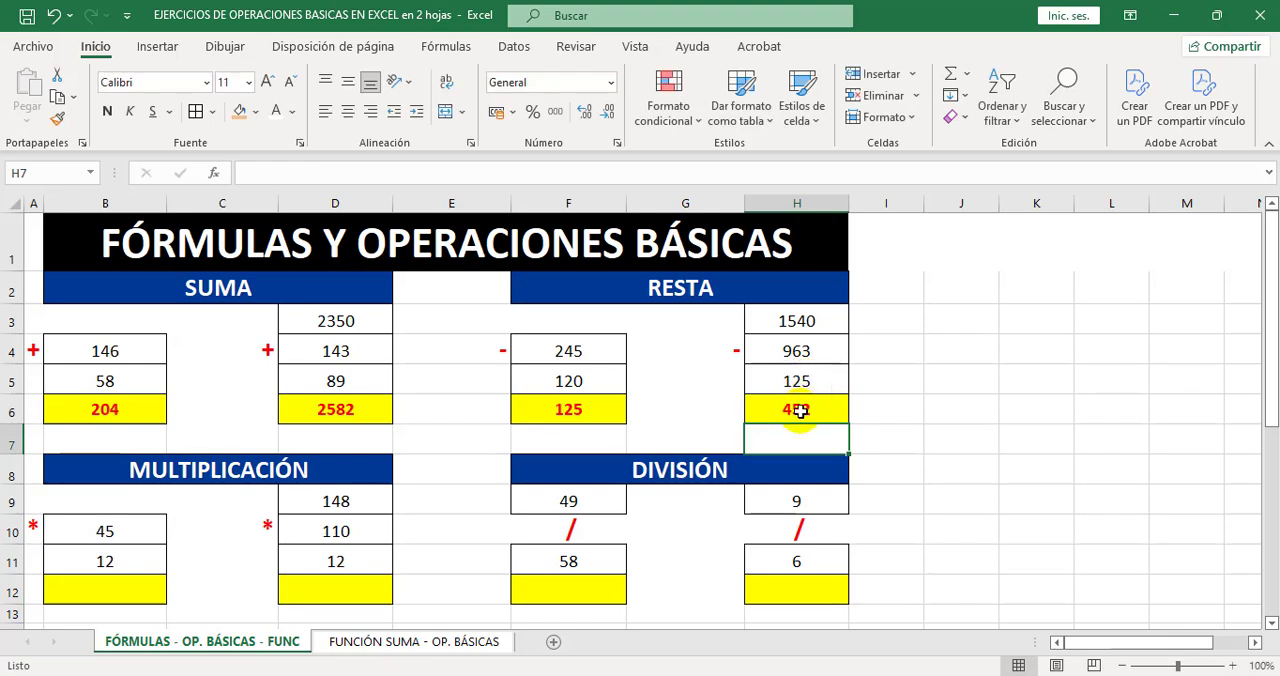
# Review the operands in H3:H5 and the subtraction formula in cell H6 of the second RESTA exercise.
pyautogui.click(800, 411)
pyautogui.moveTo(813, 322); pyautogui.dragTo(811, 381)
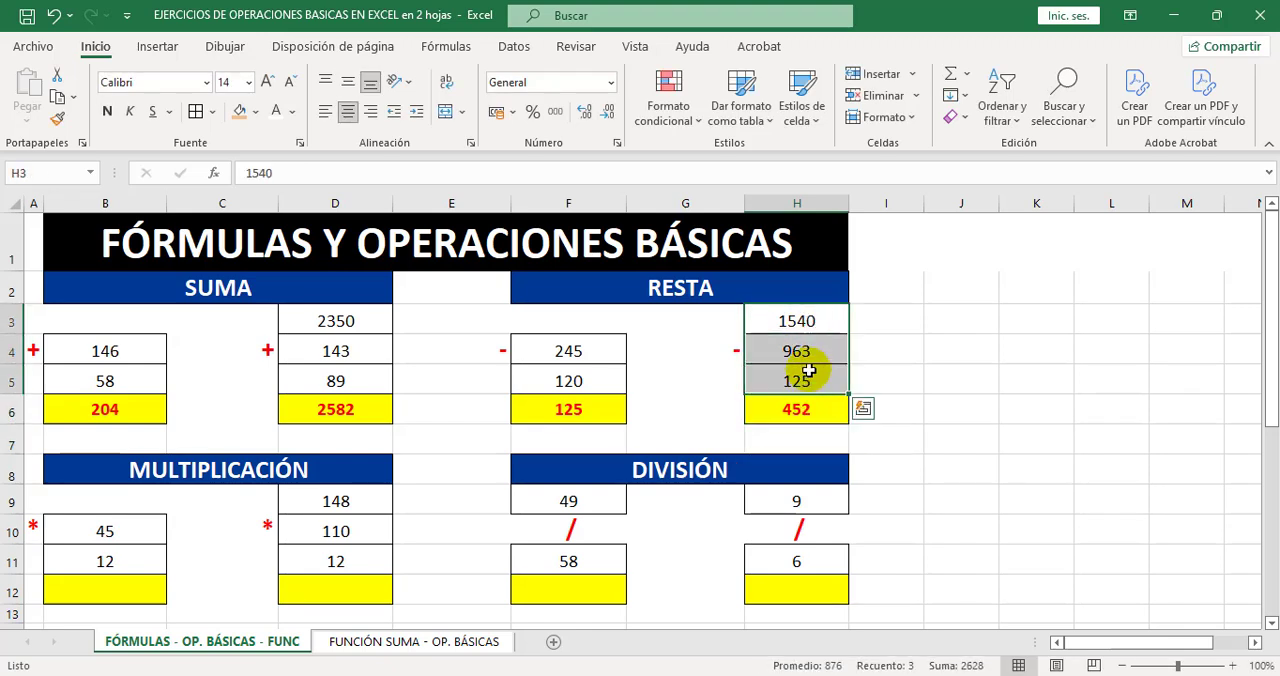
pyautogui.click(811, 409)
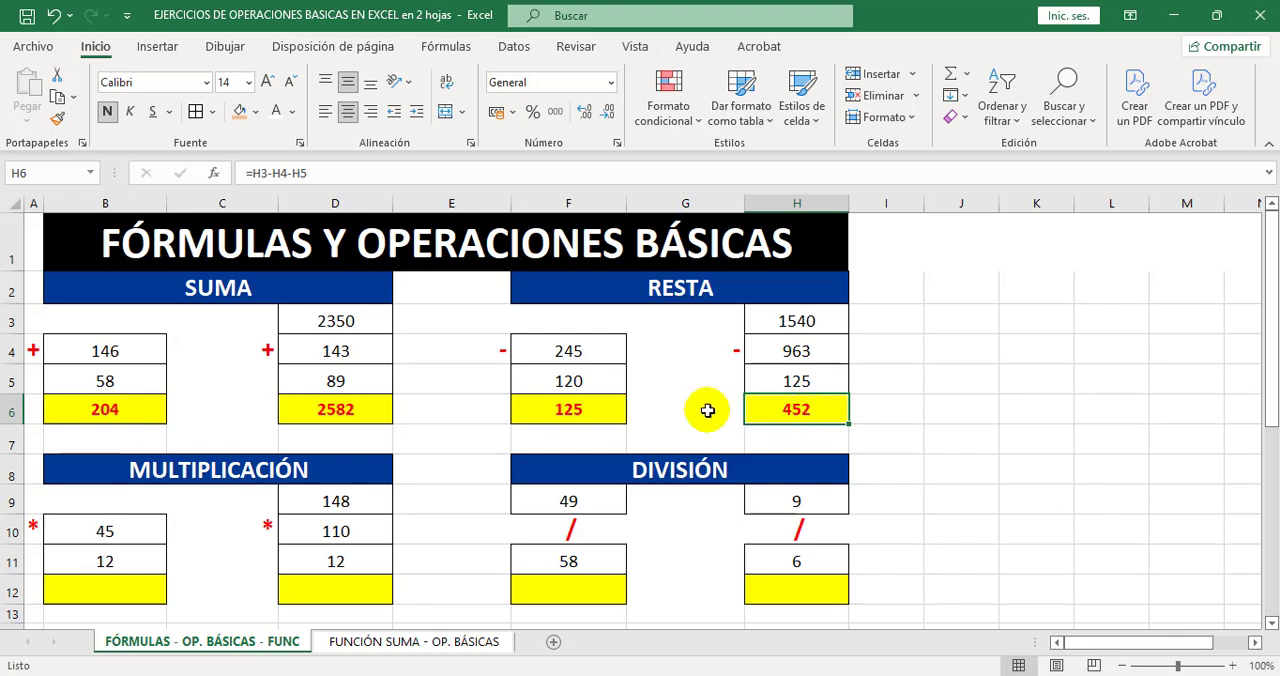
pyautogui.click(328, 174)
pyautogui.moveTo(328, 174); pyautogui.dragTo(194, 176)
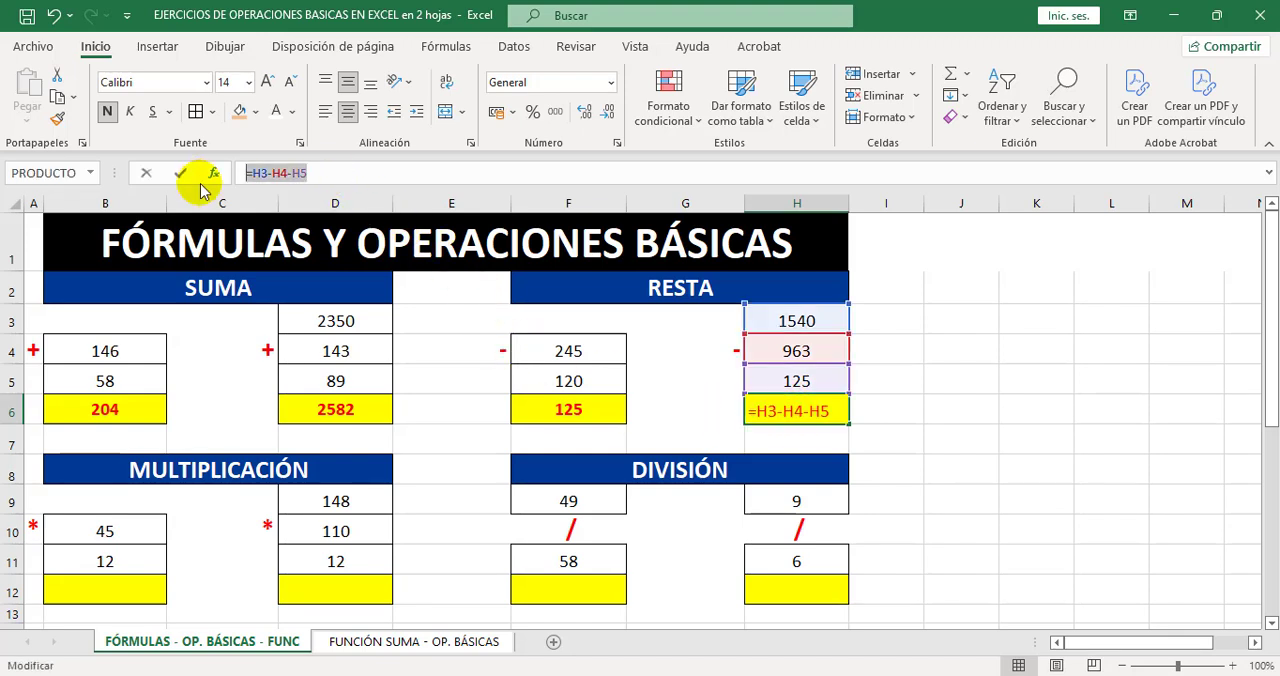
pyautogui.click(340, 174)
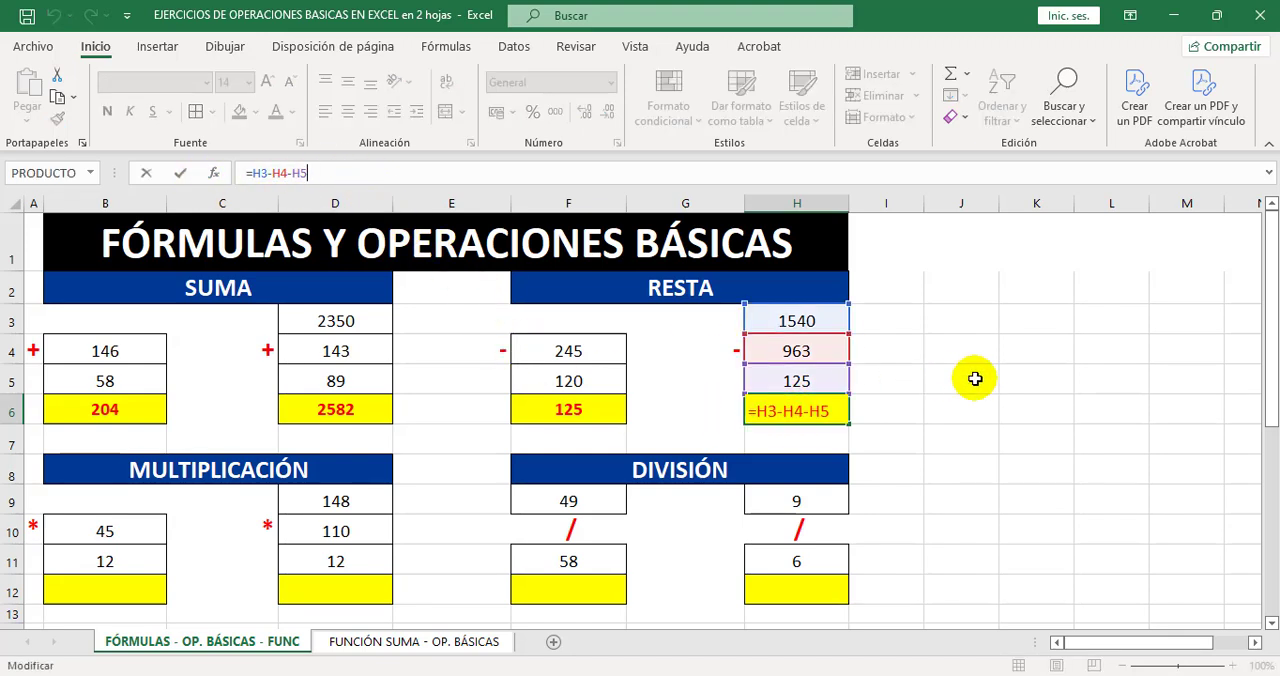
pyautogui.hotkey('ctrl', 'Return')
# Enter the formula =B10*B11 in cell B12 to multiply the two numbers of the first MULTIPLICACIÓN exercise.
pyautogui.scroll(-1, 420, 455)
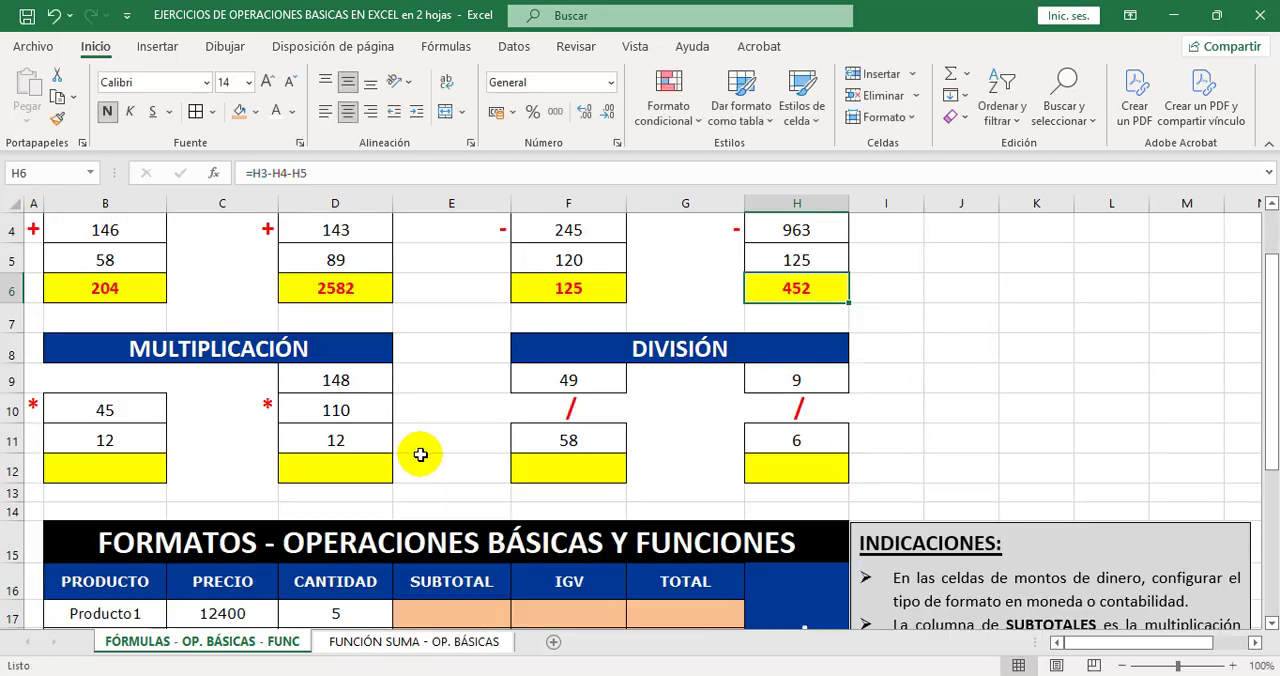
pyautogui.scroll(1, 414, 443)
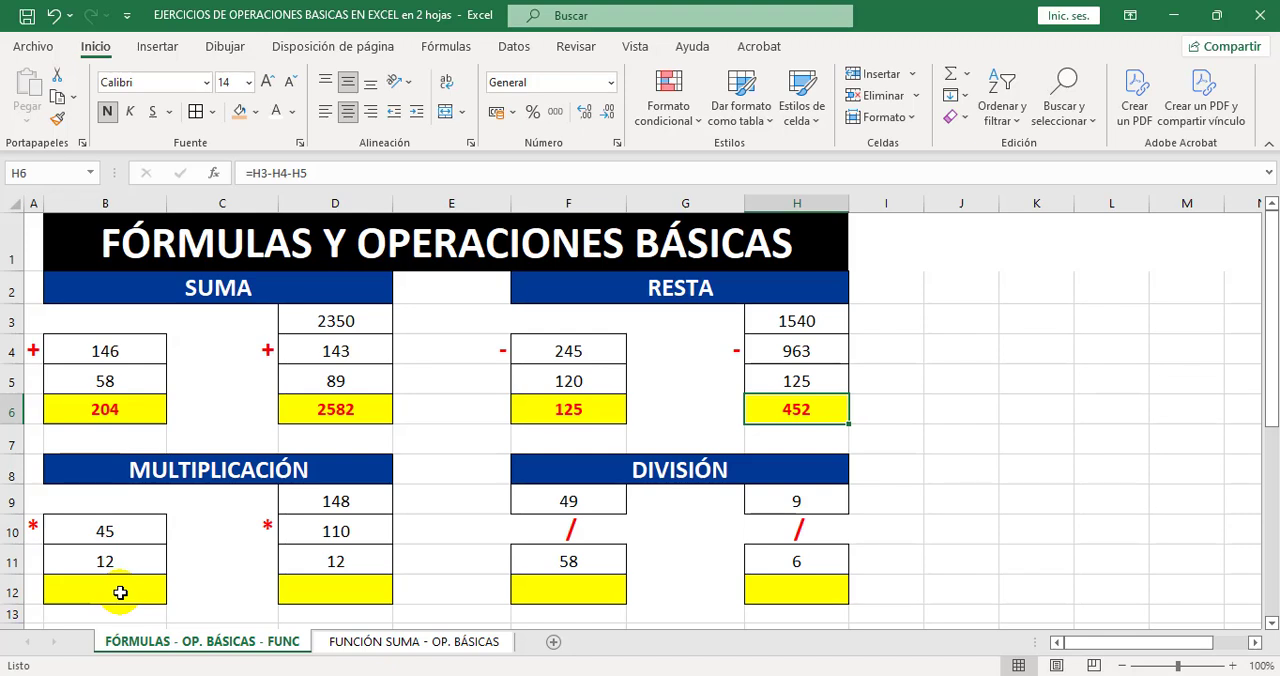
pyautogui.moveTo(122, 535); pyautogui.dragTo(121, 546)
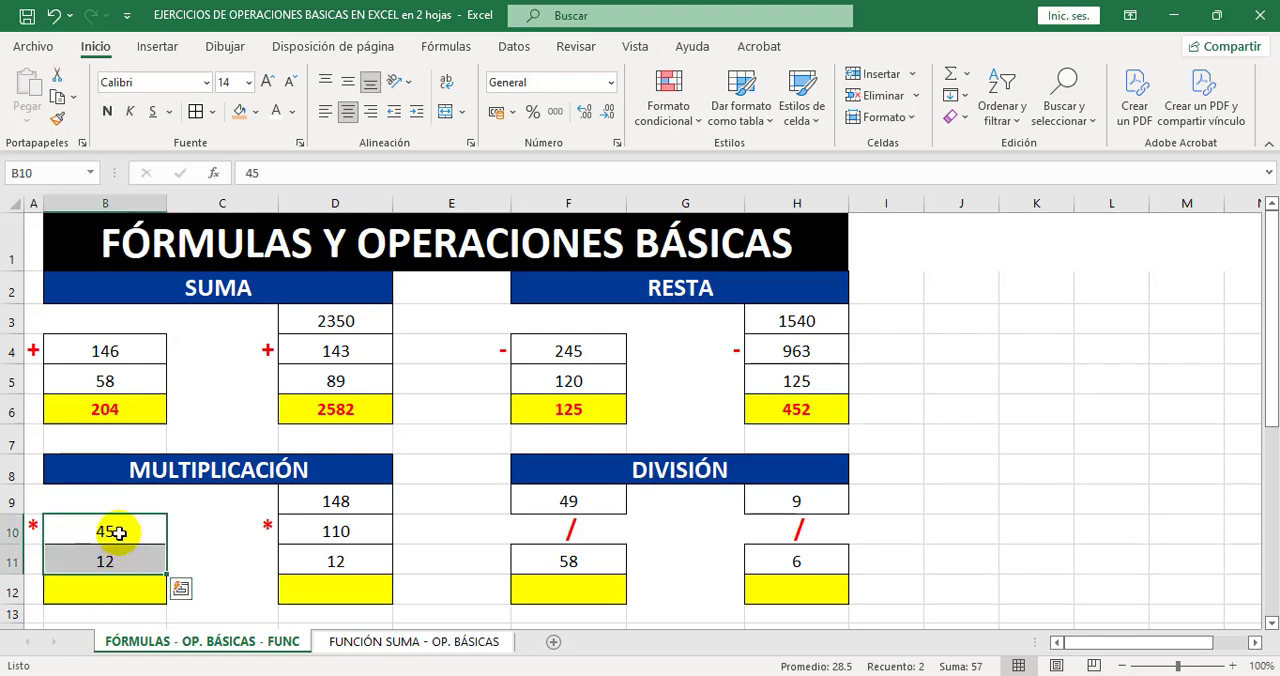
pyautogui.click(117, 537)
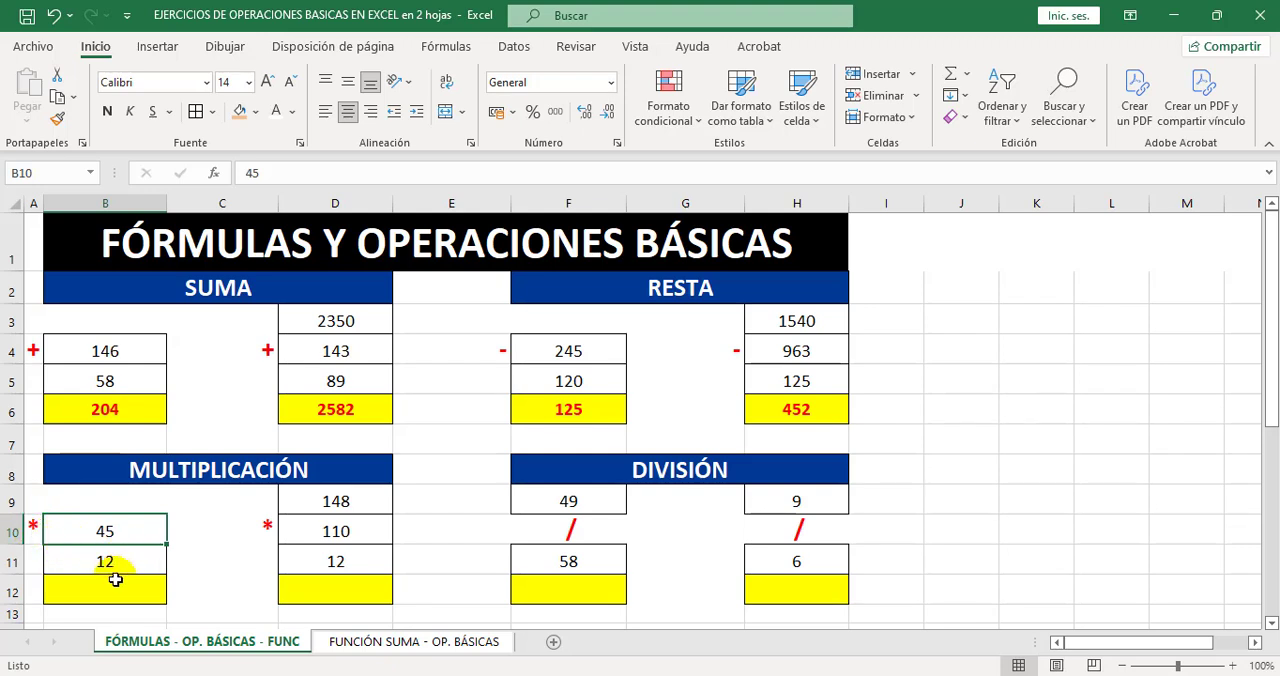
pyautogui.click(114, 582)
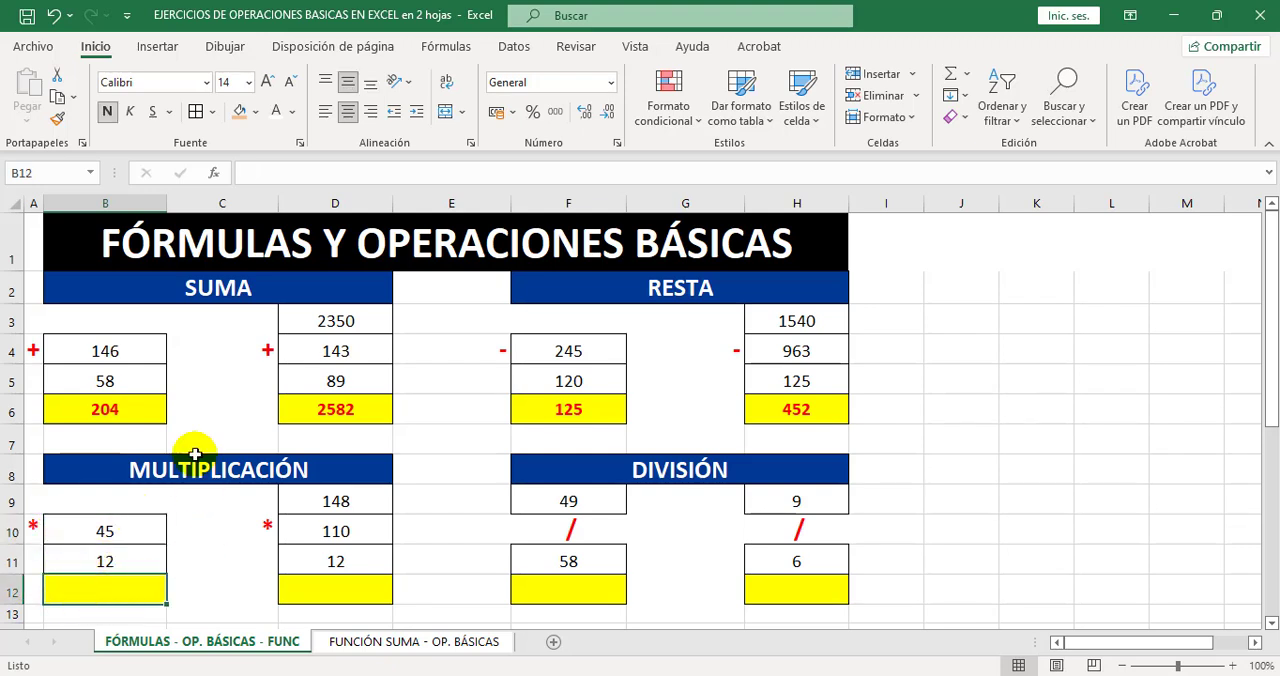
pyautogui.click(264, 172)
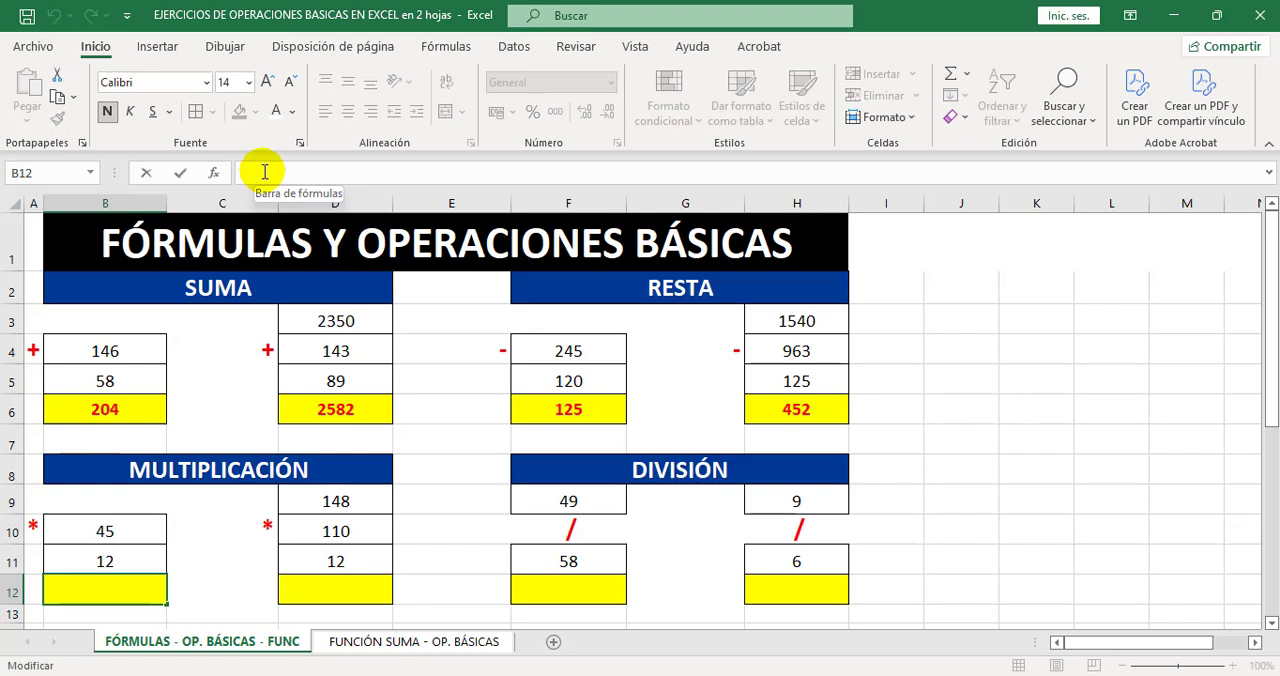
pyautogui.write('=')
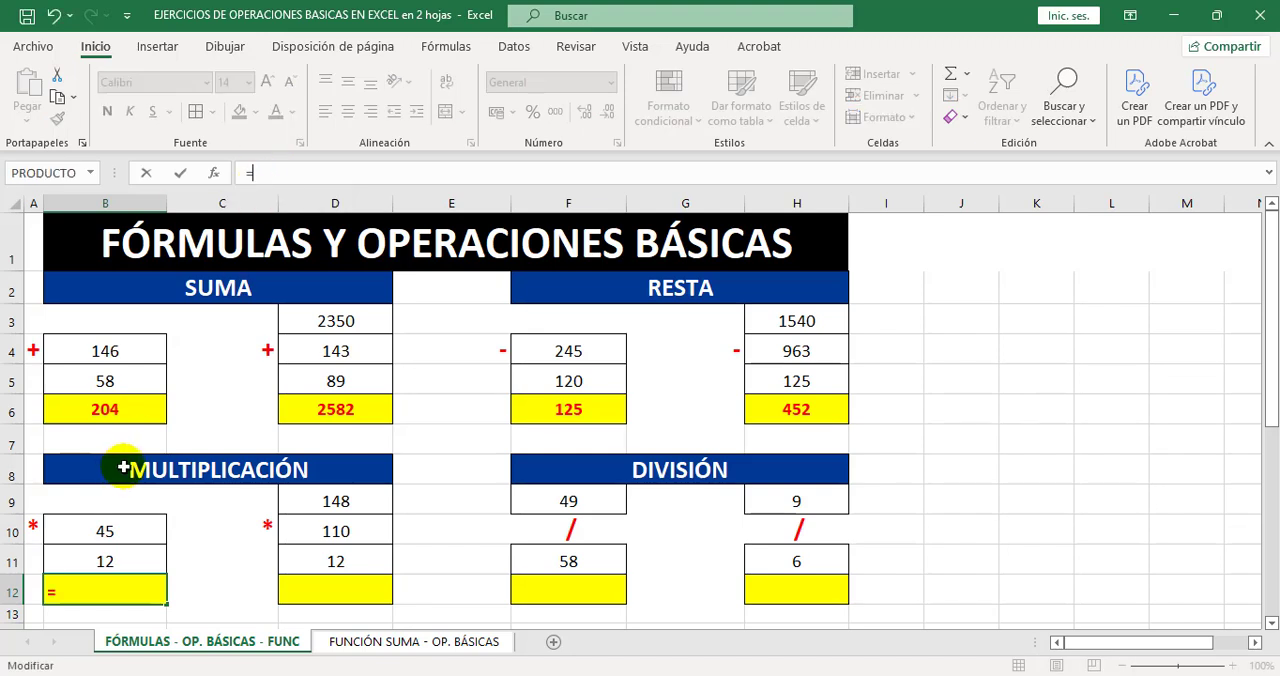
pyautogui.click(124, 536)
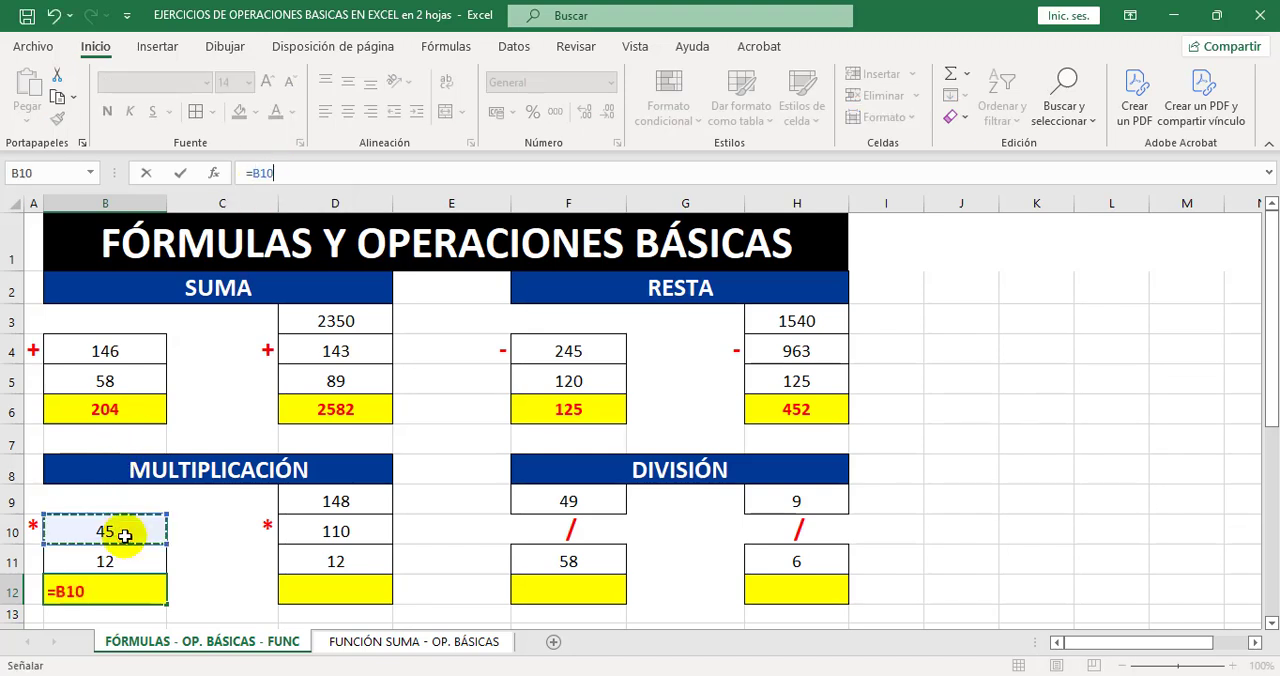
pyautogui.write('*')
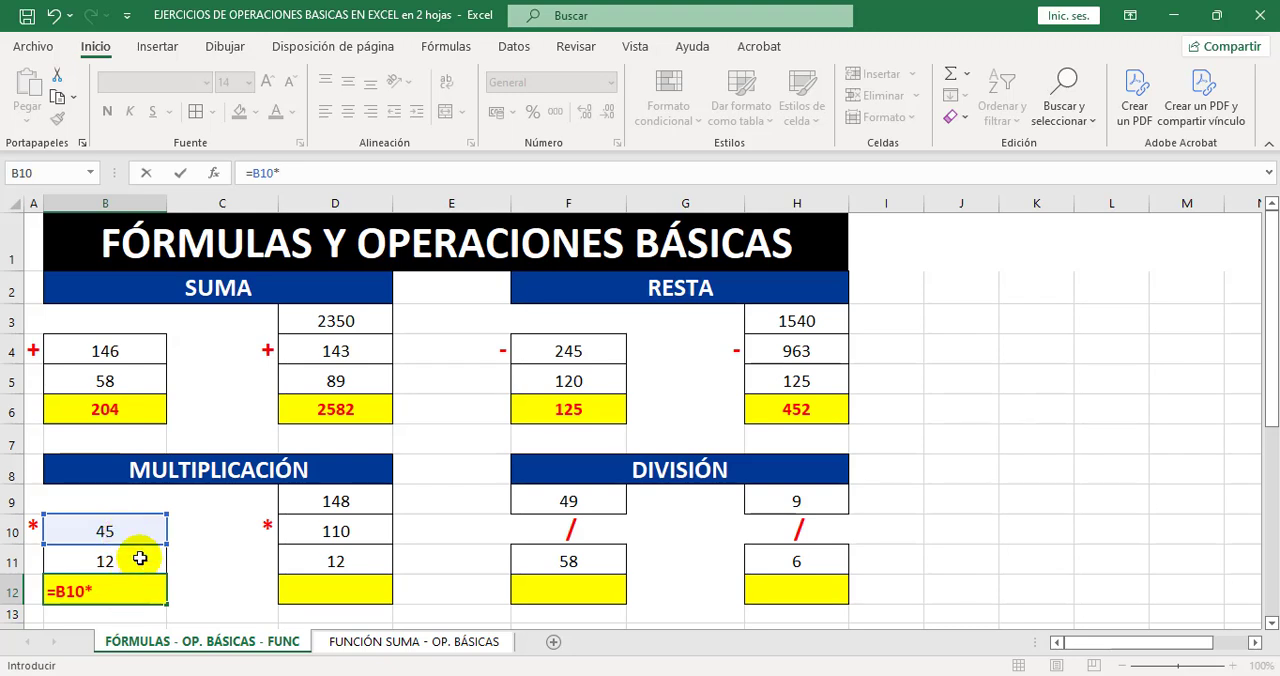
pyautogui.click(140, 558)
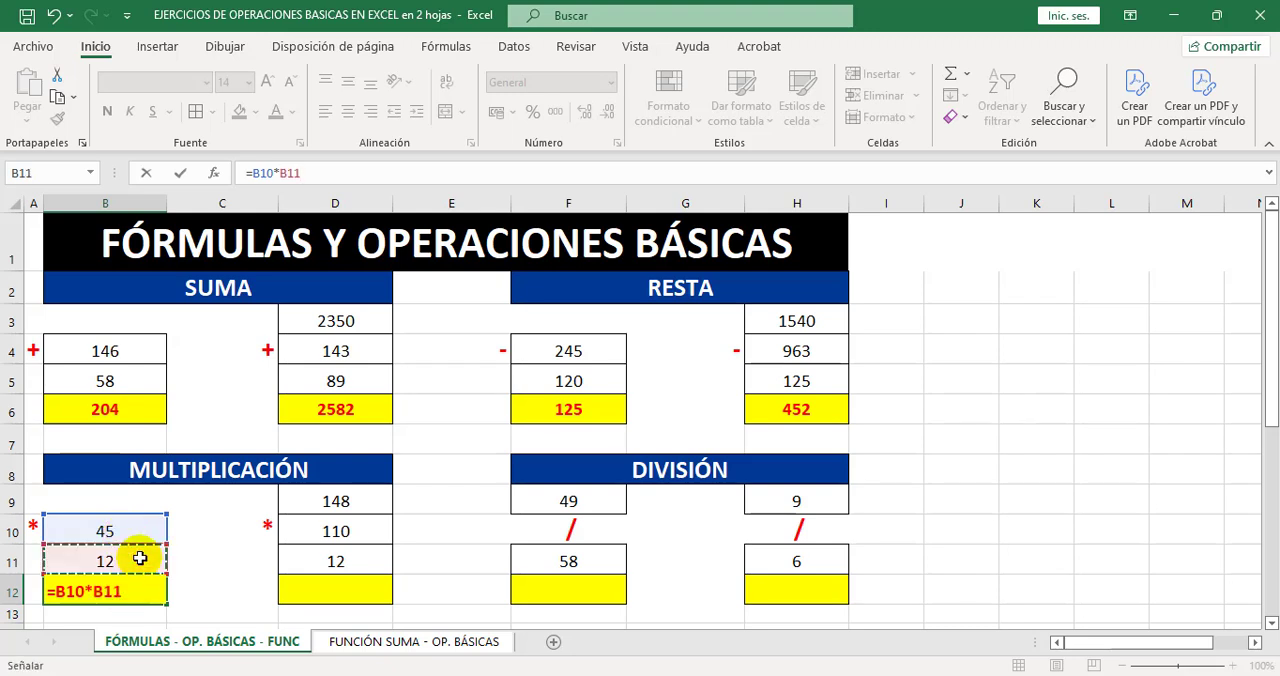
pyautogui.press('Return')
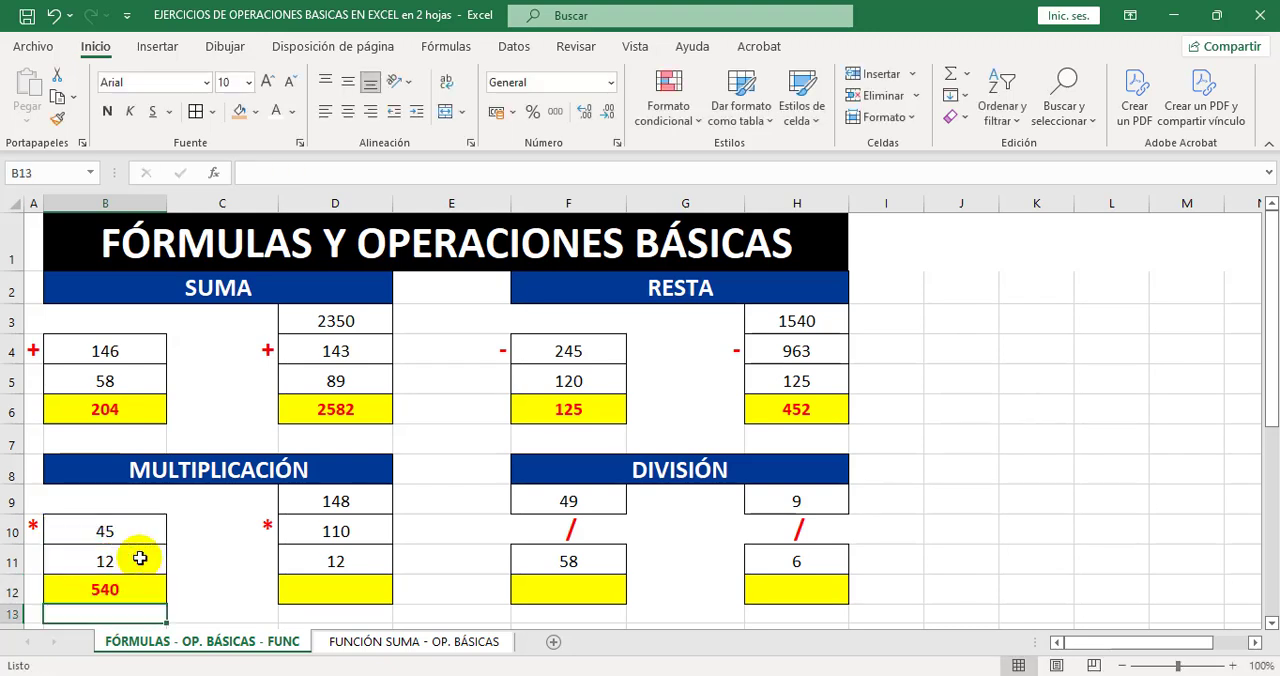
# Enter the formula =D9*D10*D11 in cell D12 to multiply the three numbers of the second MULTIPLICACIÓN exercise.
pyautogui.click(308, 591)
pyautogui.click(272, 171)
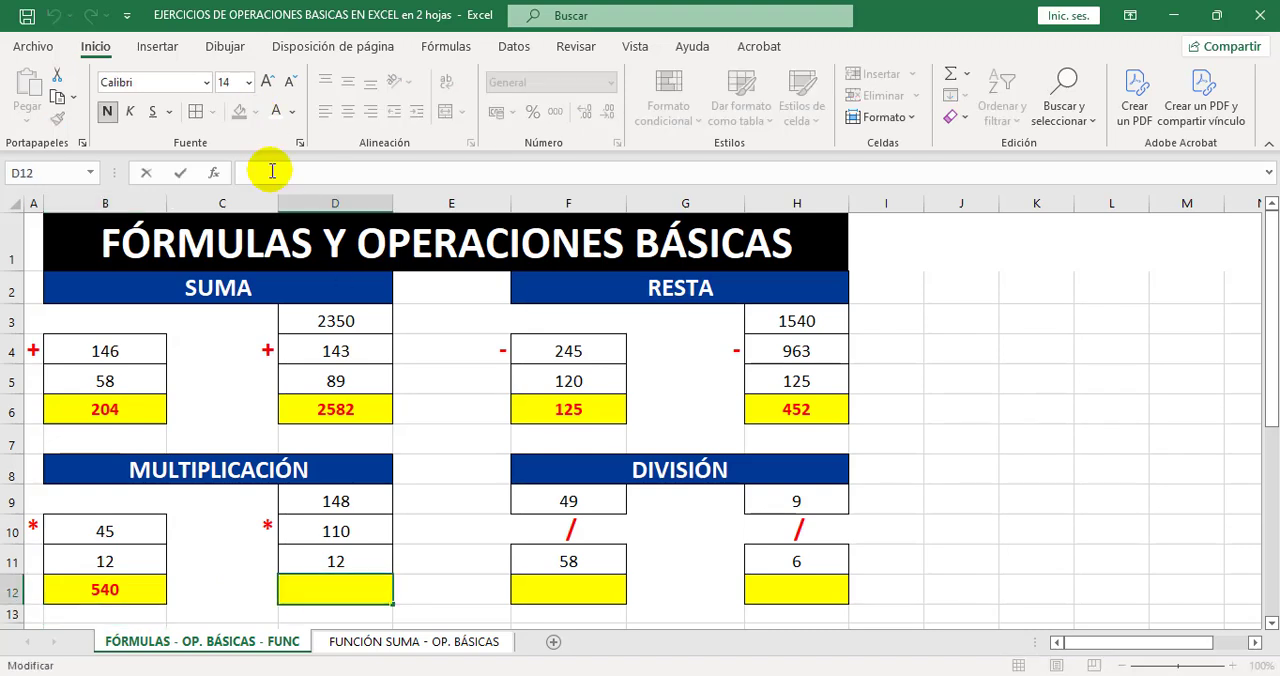
pyautogui.write('=')
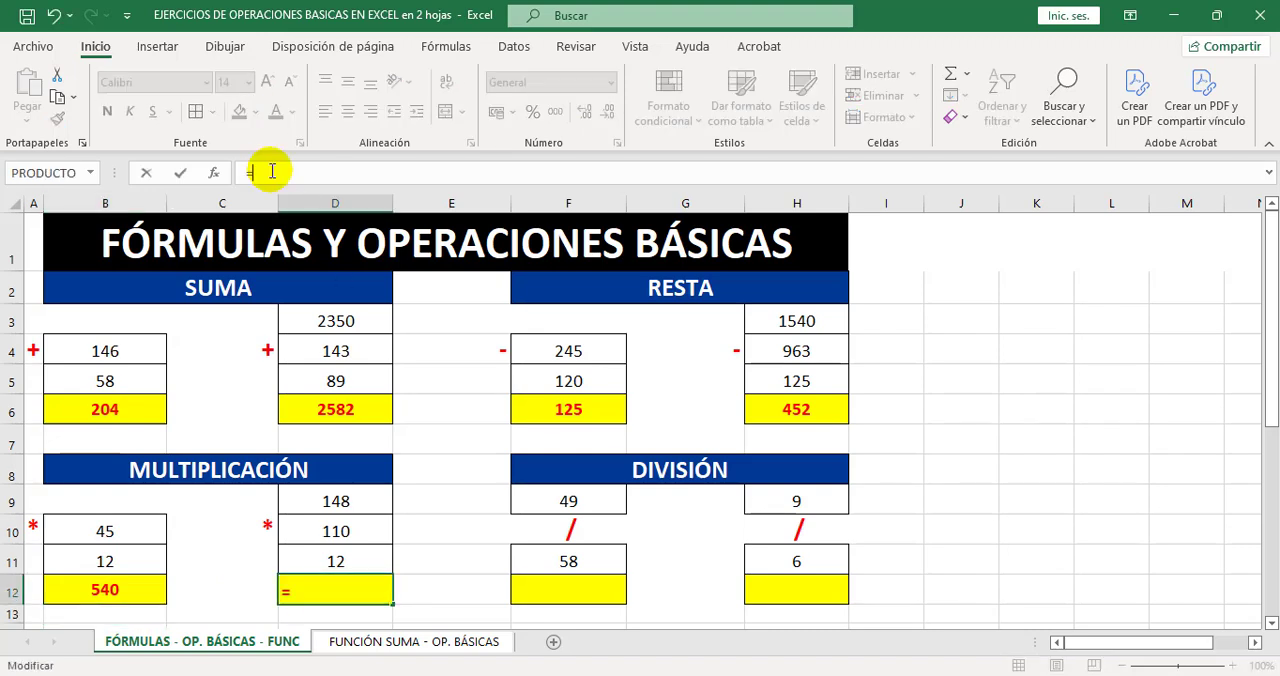
pyautogui.click(354, 498)
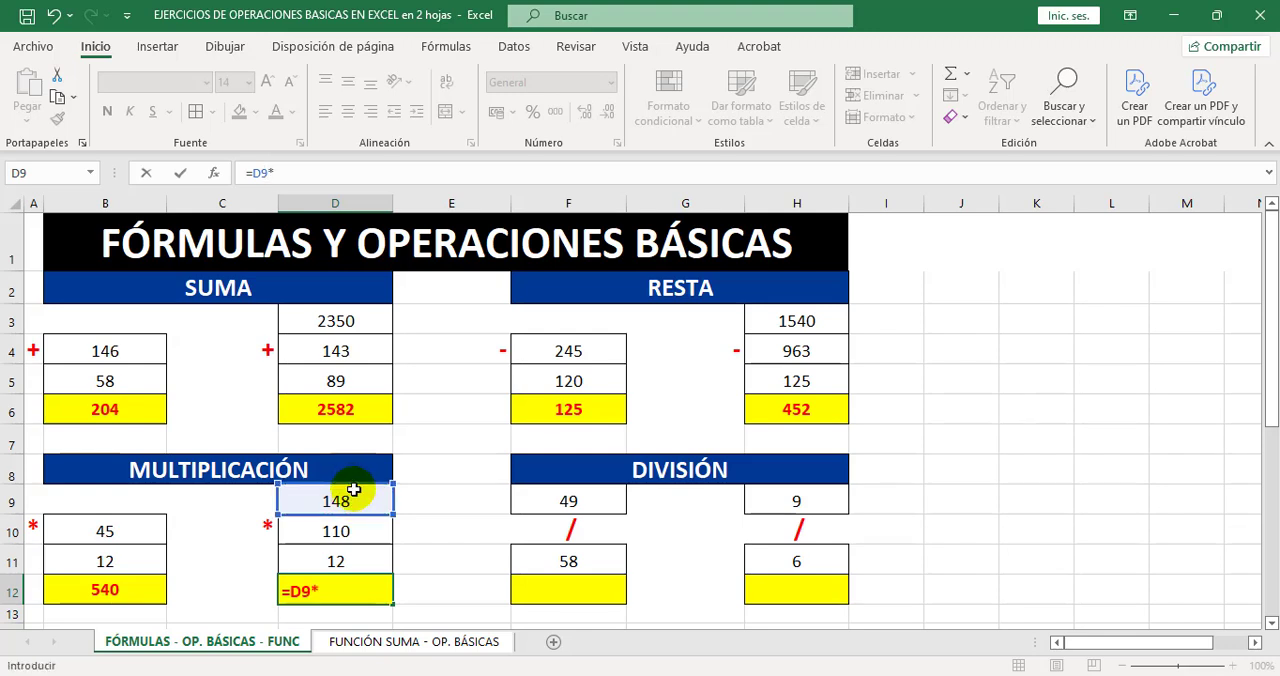
pyautogui.click(349, 533)
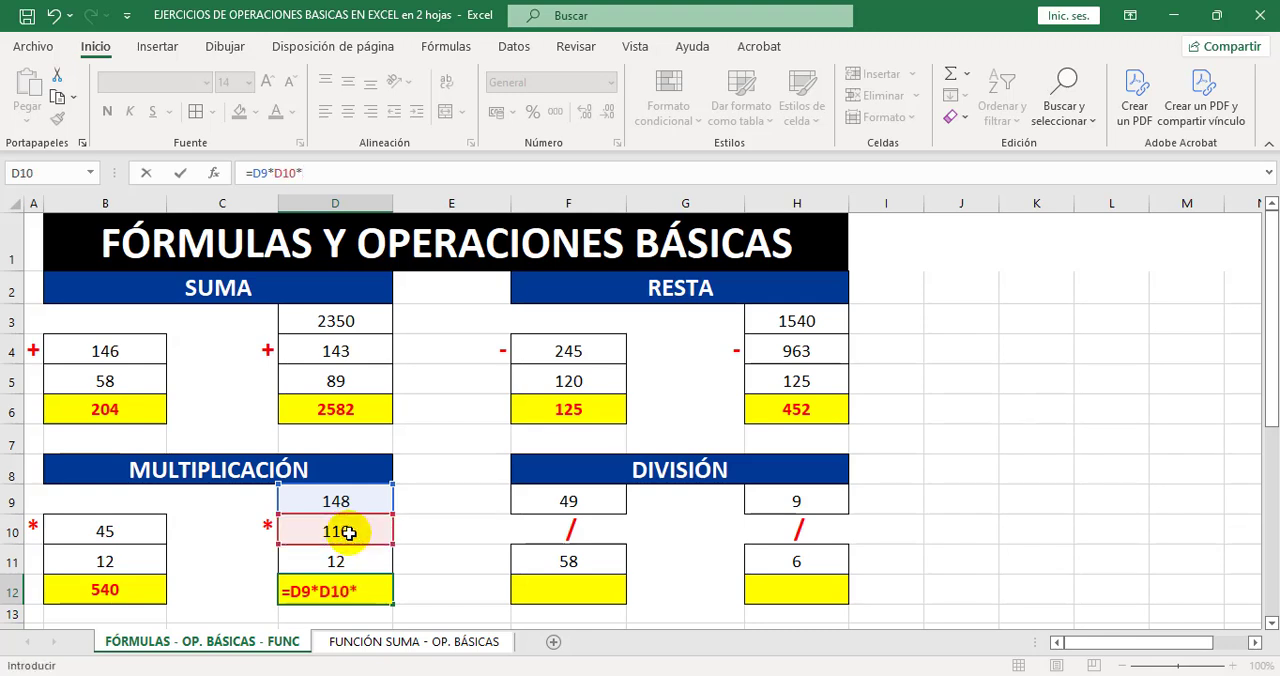
pyautogui.click(364, 566)
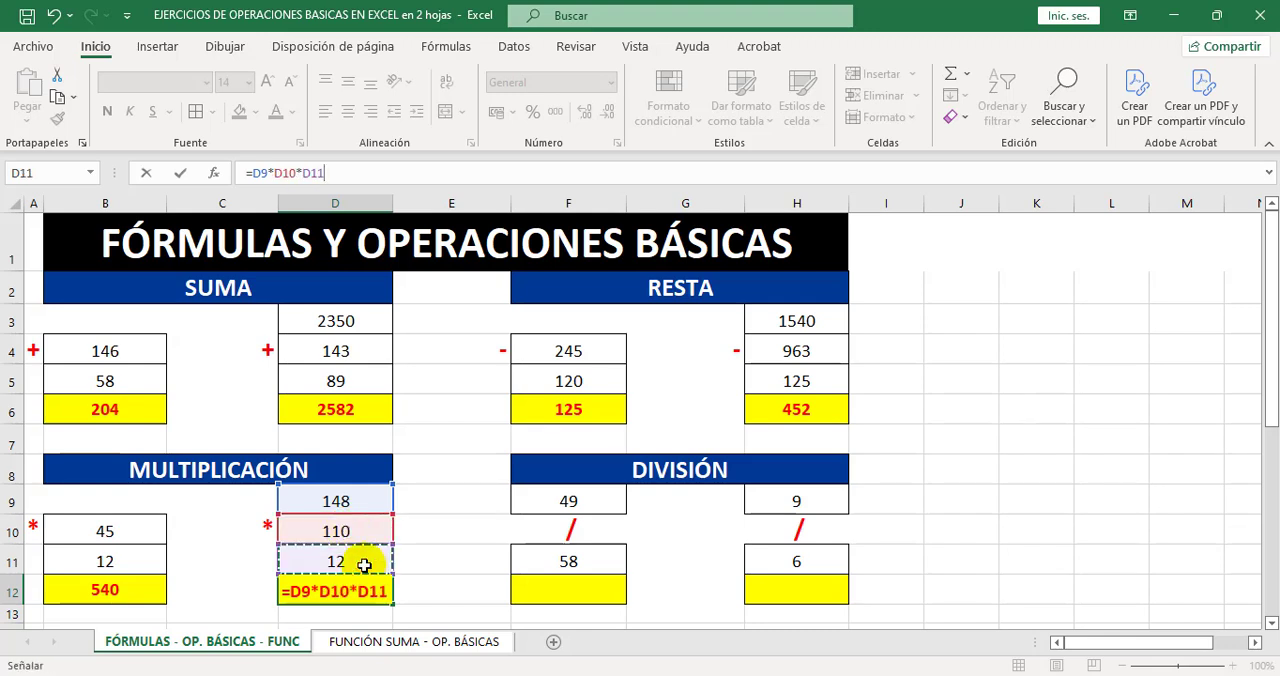
pyautogui.press('Return')
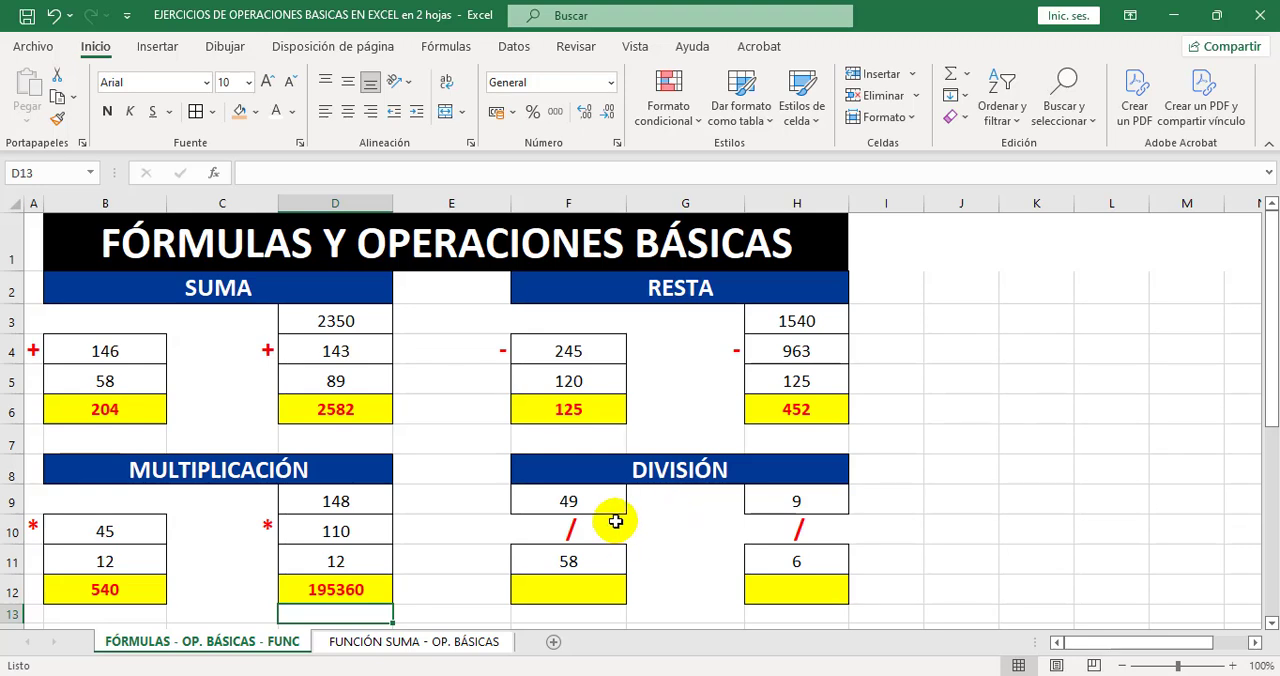
# Enter the formula =F9/F11 in cell F12 to divide the two numbers of the first DIVISIÓN exercise, and reselect the result cell.
pyautogui.click(570, 590)
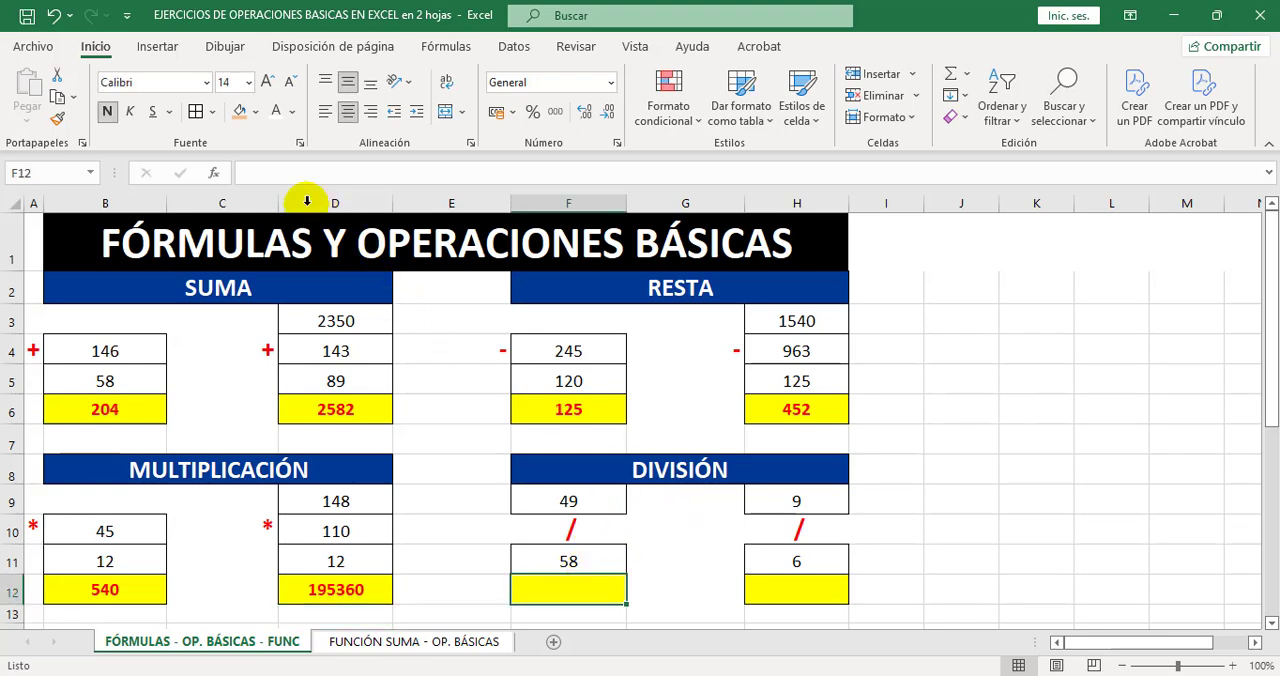
pyautogui.click(285, 172)
pyautogui.write('=')
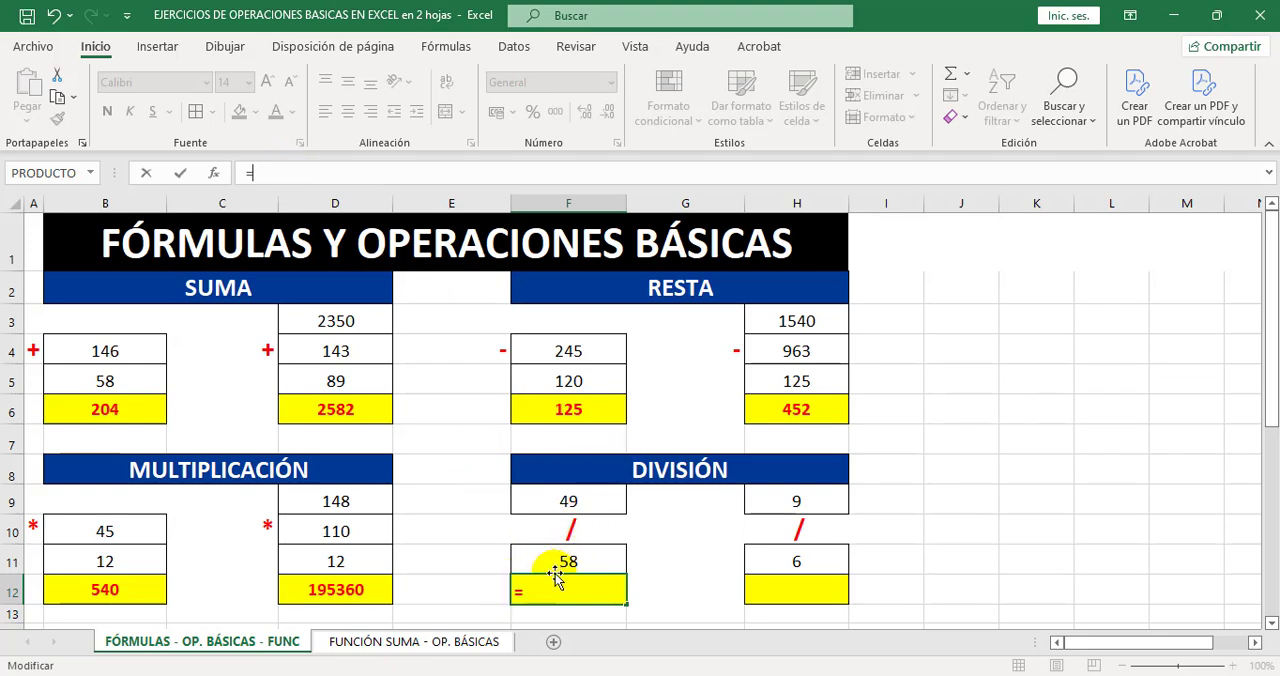
pyautogui.click(578, 500)
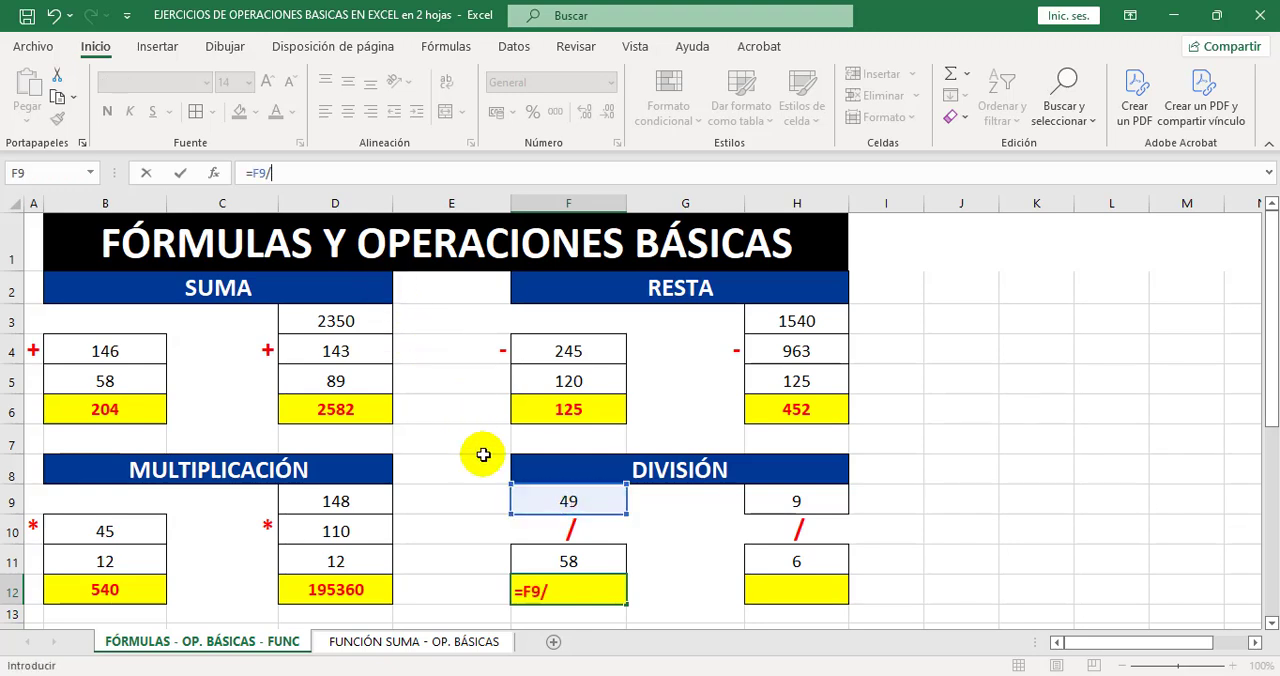
pyautogui.click(567, 555)
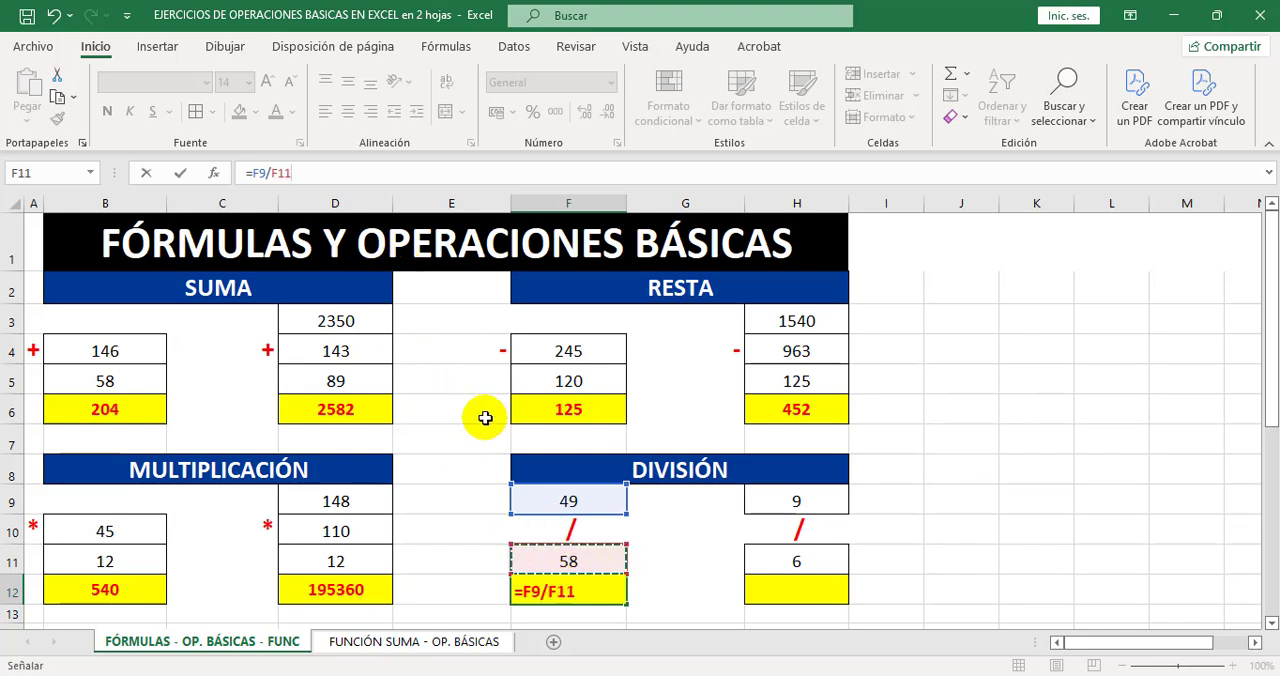
pyautogui.press('Return')
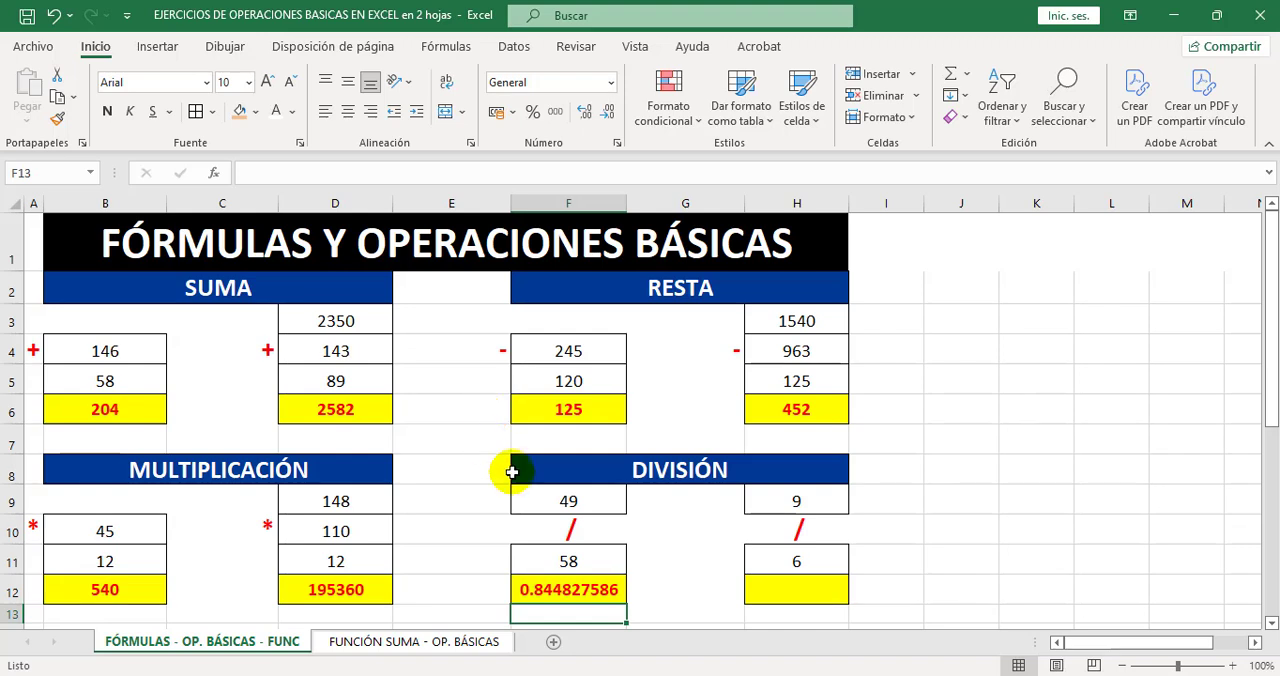
pyautogui.click(570, 595)
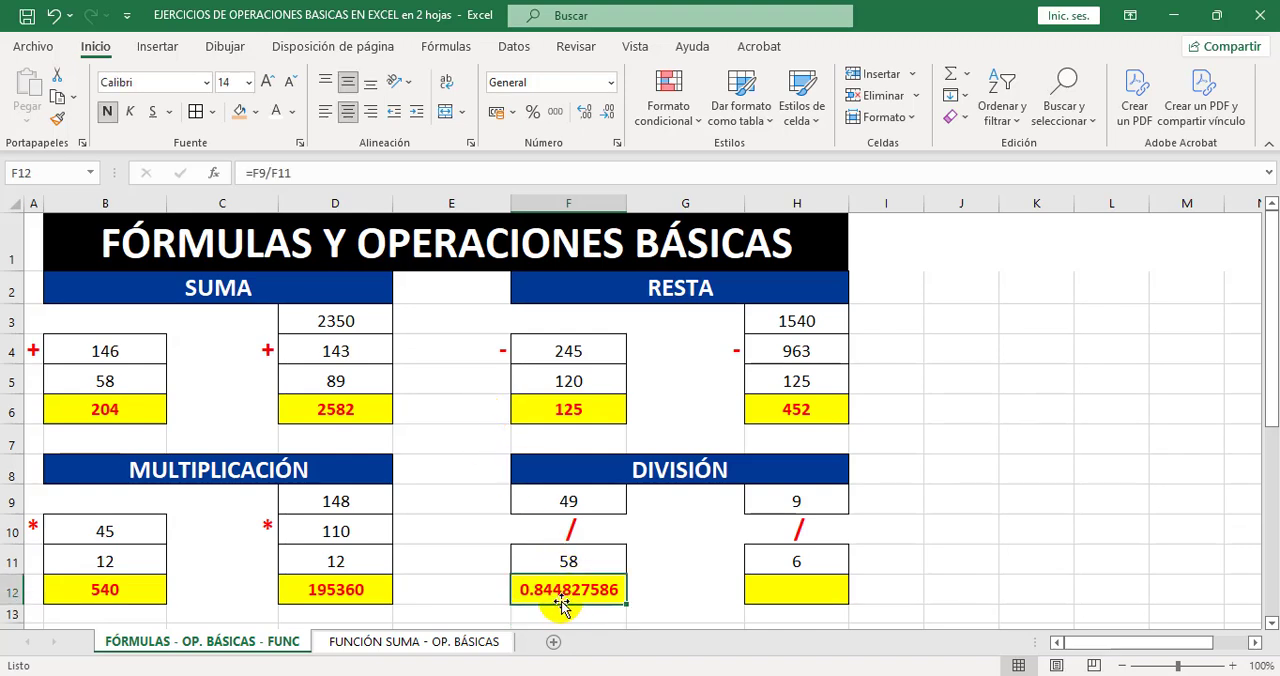
# Enter the formula =H9/H11 in cell H12 to divide the two numbers of the second DIVISIÓN exercise.
pyautogui.click(806, 587)
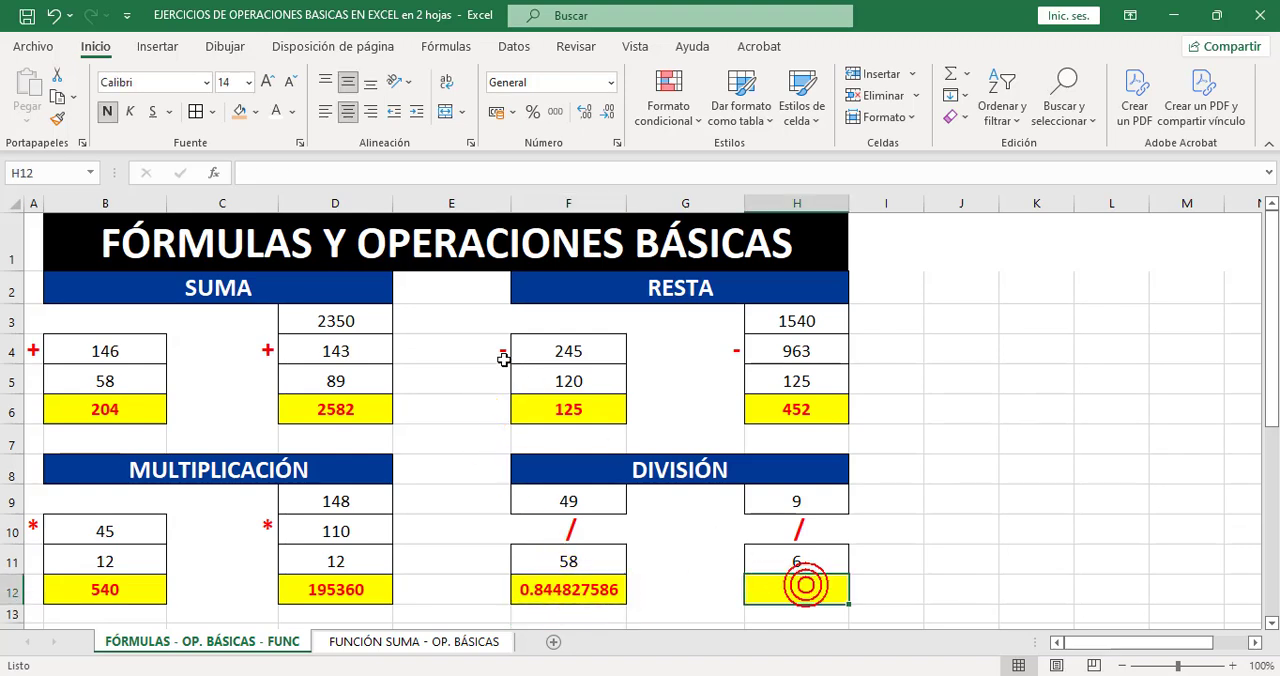
pyautogui.click(327, 170)
pyautogui.write('=')
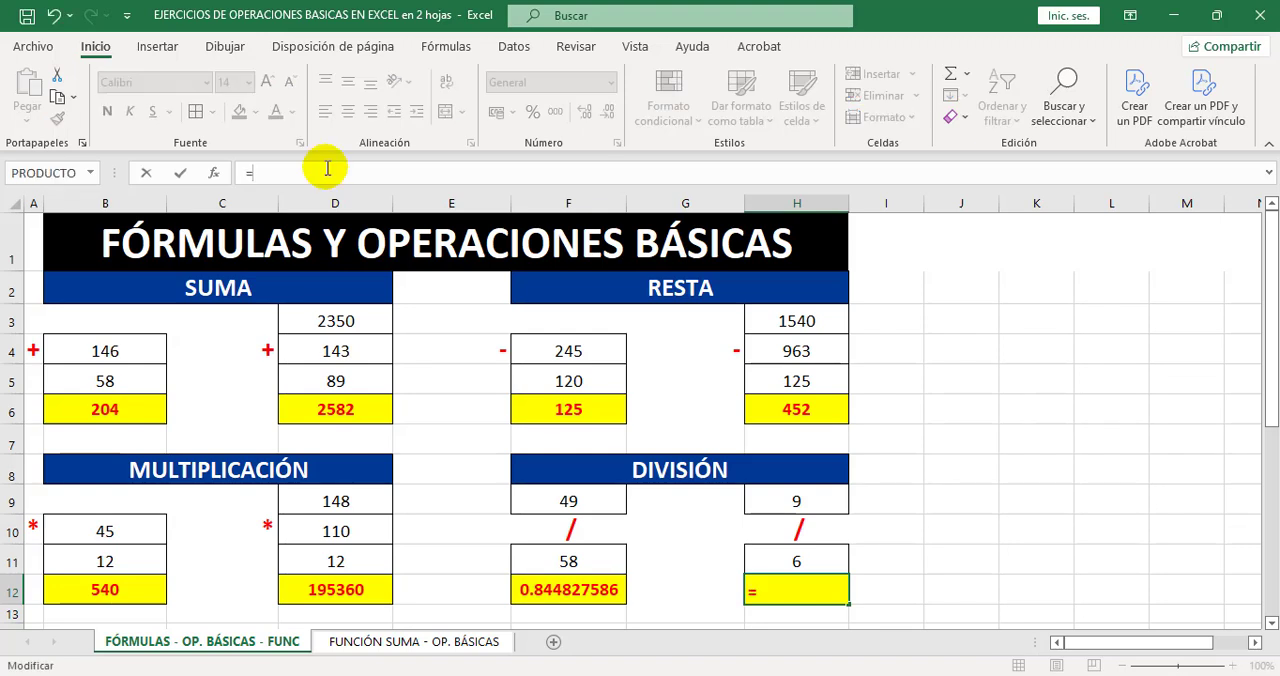
pyautogui.click(780, 498)
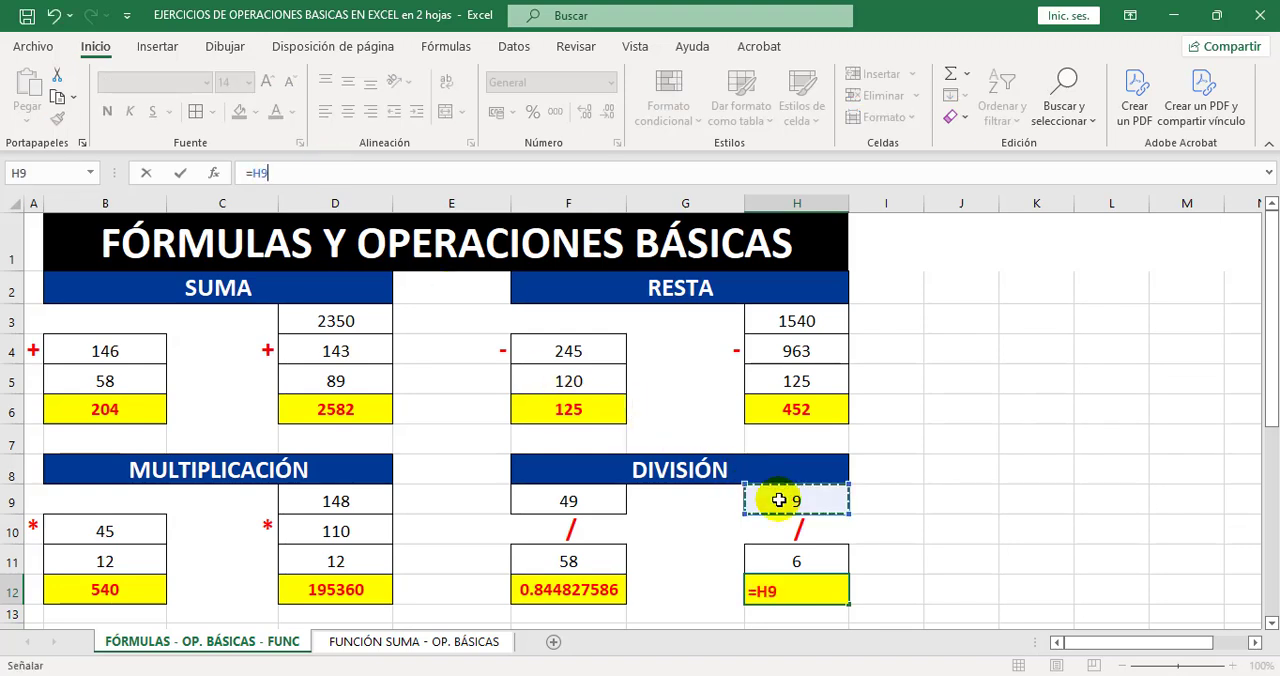
pyautogui.write('/')
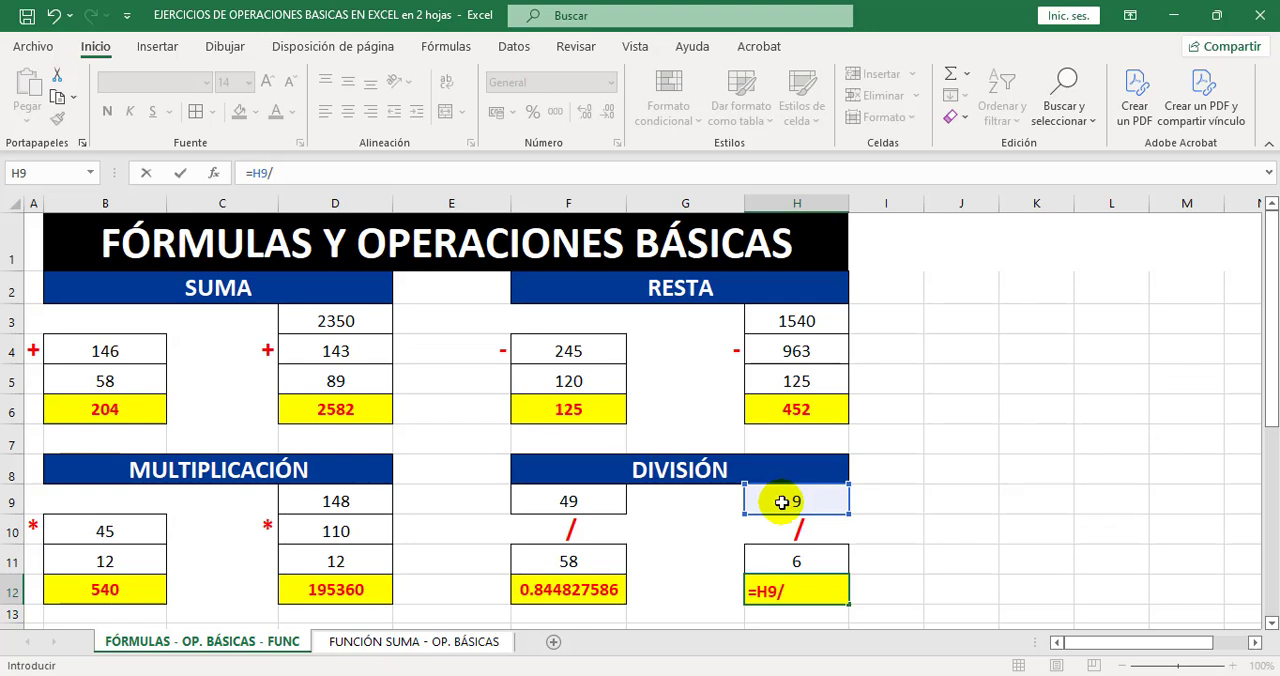
pyautogui.click(822, 561)
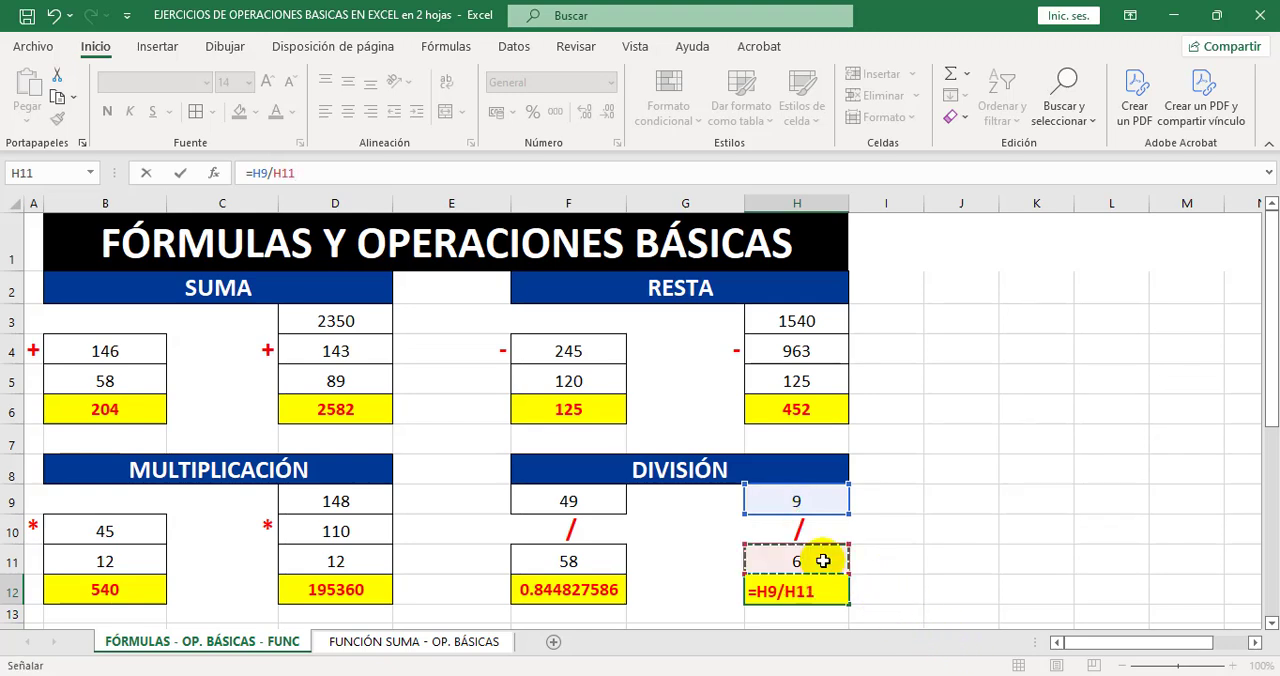
pyautogui.press('Return')
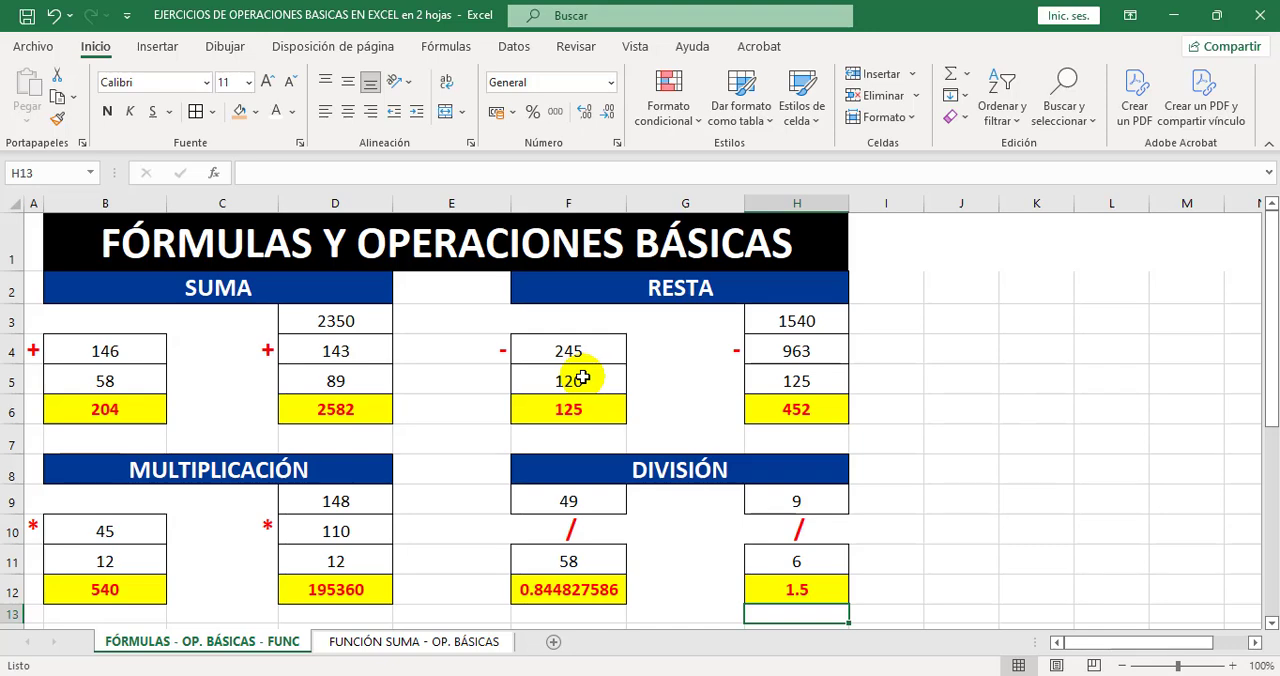
# Review the INDICACIONES and the PRECIO, SUBTOTAL, IGV and TOTAL money columns of the FORMATOS table, rows 17 to 21.
pyautogui.scroll(-4, 583, 377)
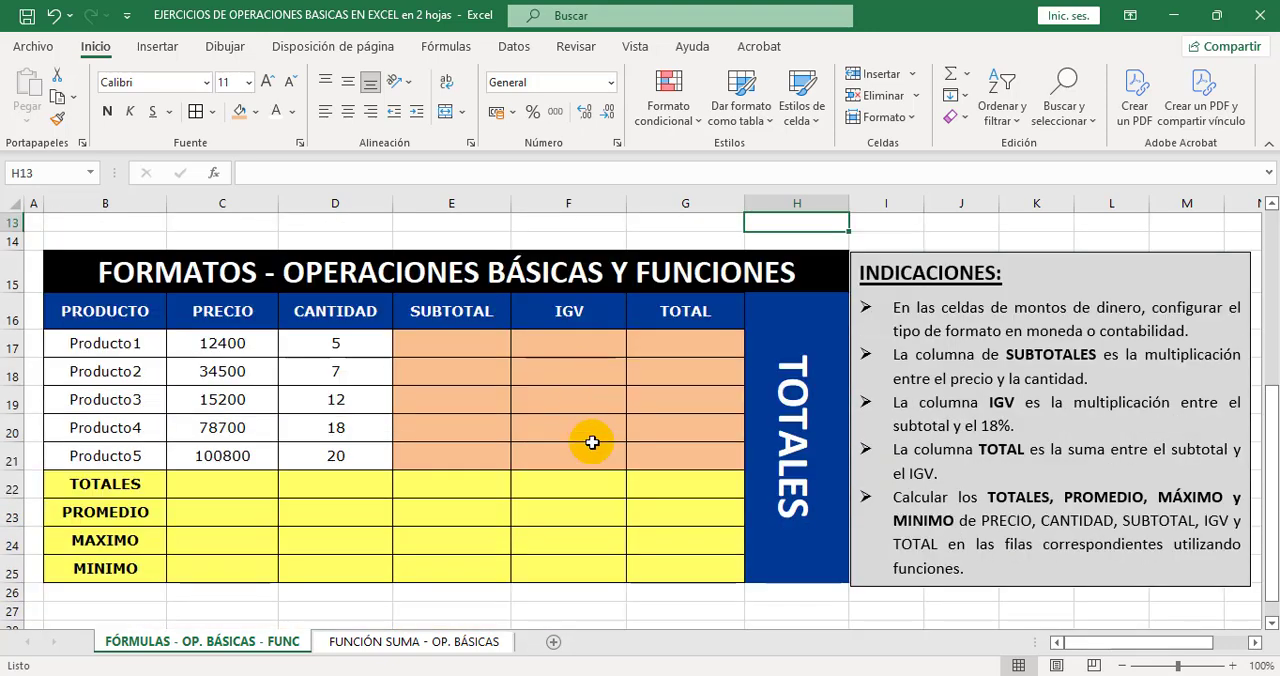
pyautogui.click(806, 625)
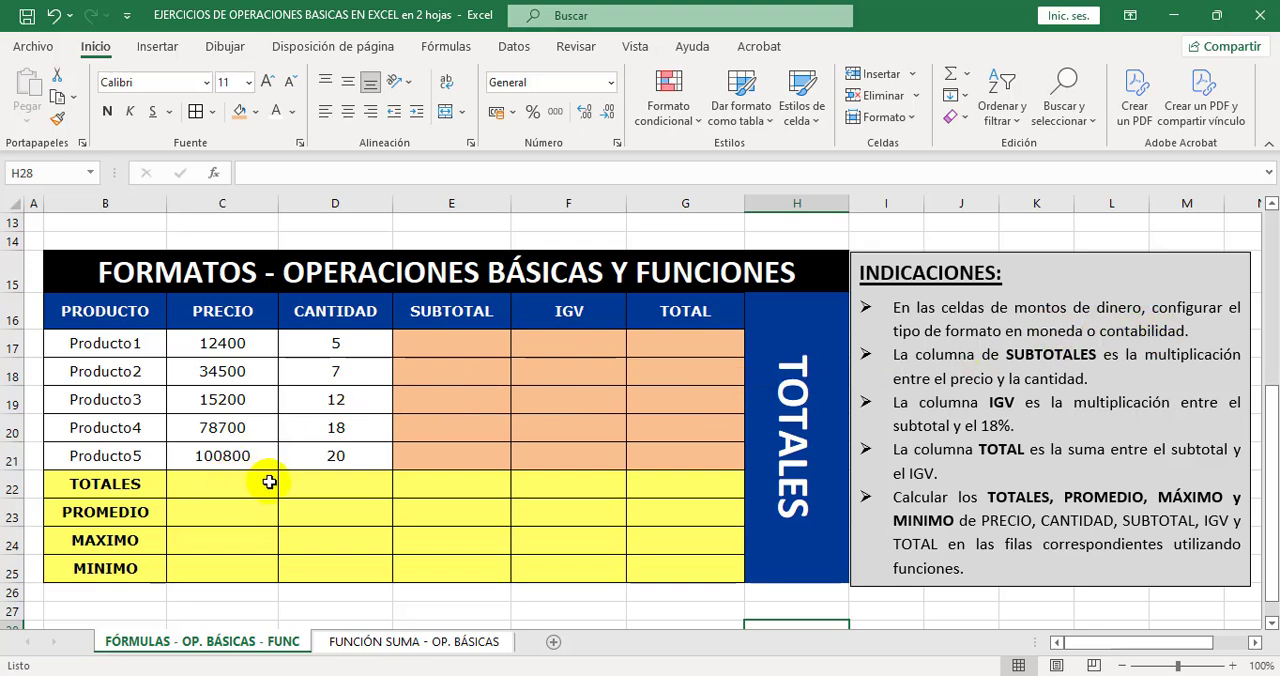
pyautogui.moveTo(251, 340); pyautogui.dragTo(252, 451)
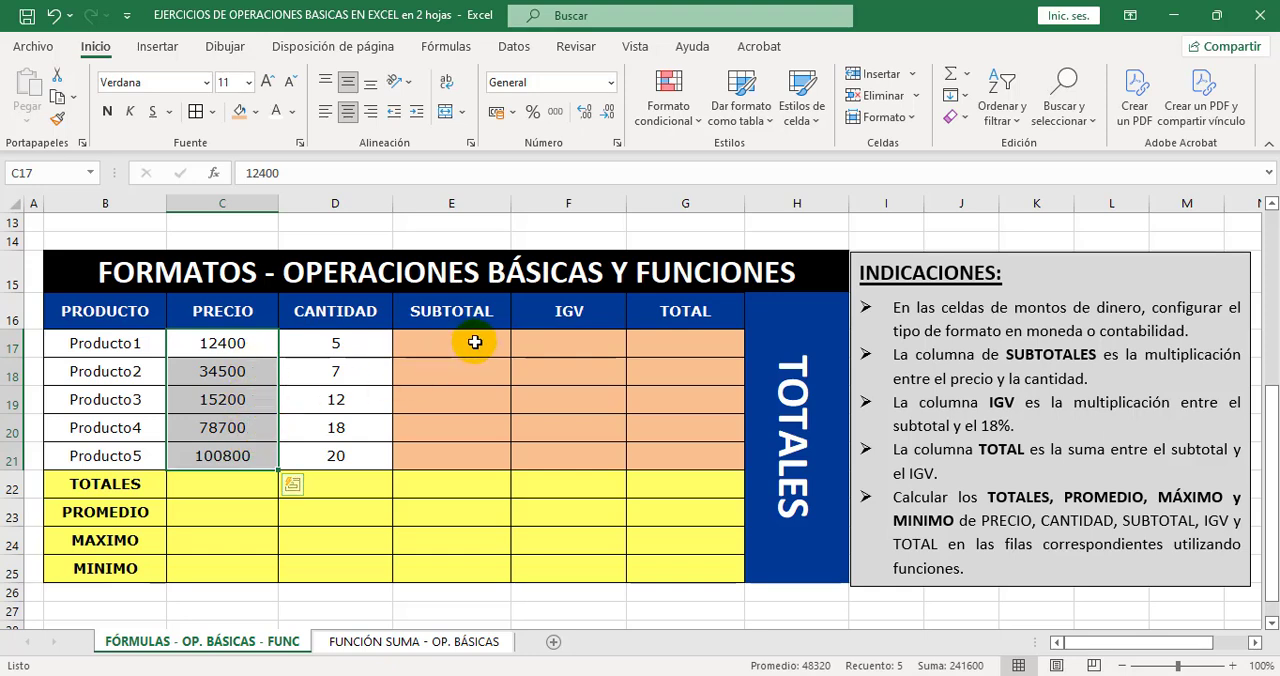
pyautogui.moveTo(474, 342); pyautogui.dragTo(491, 451)
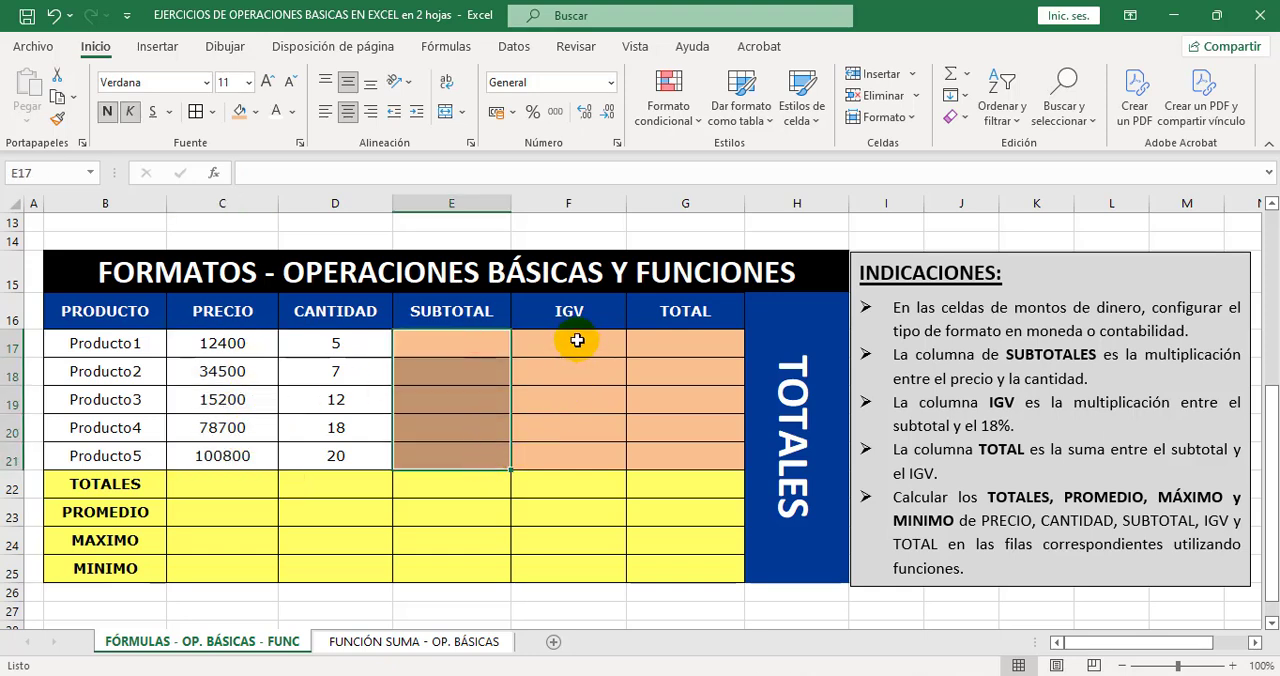
pyautogui.moveTo(577, 337); pyautogui.dragTo(594, 460)
pyautogui.moveTo(670, 343); pyautogui.dragTo(680, 450)
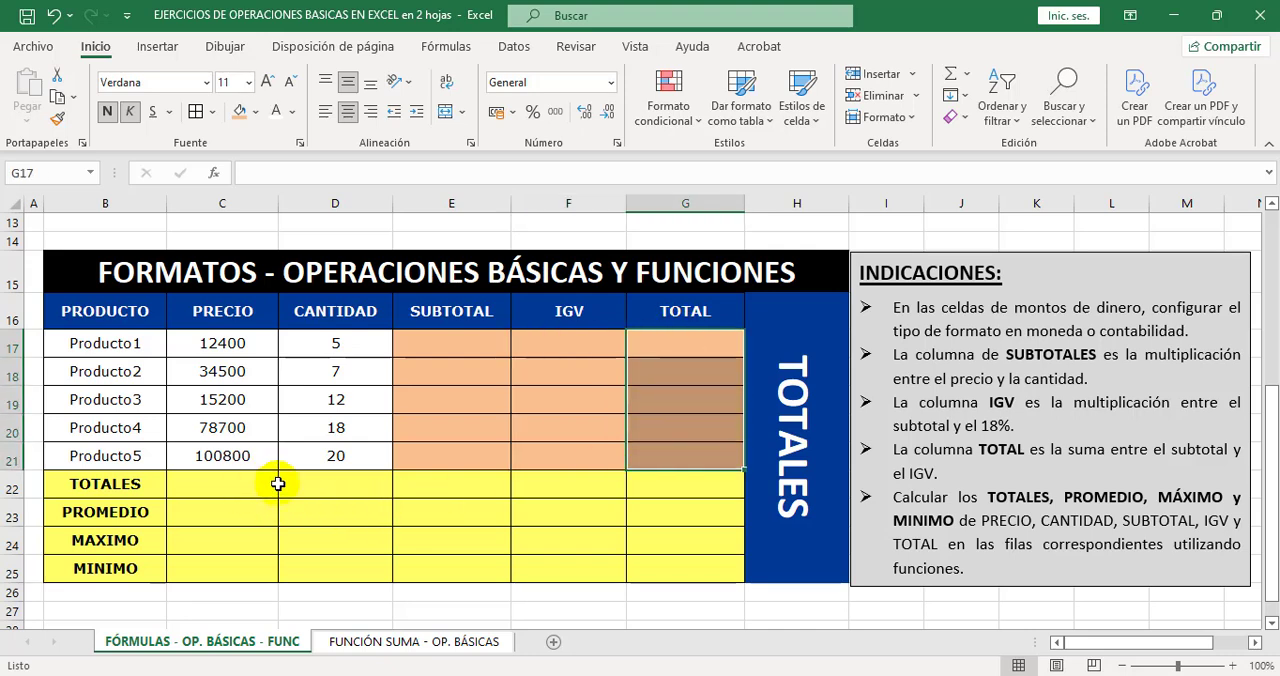
pyautogui.click(456, 435)
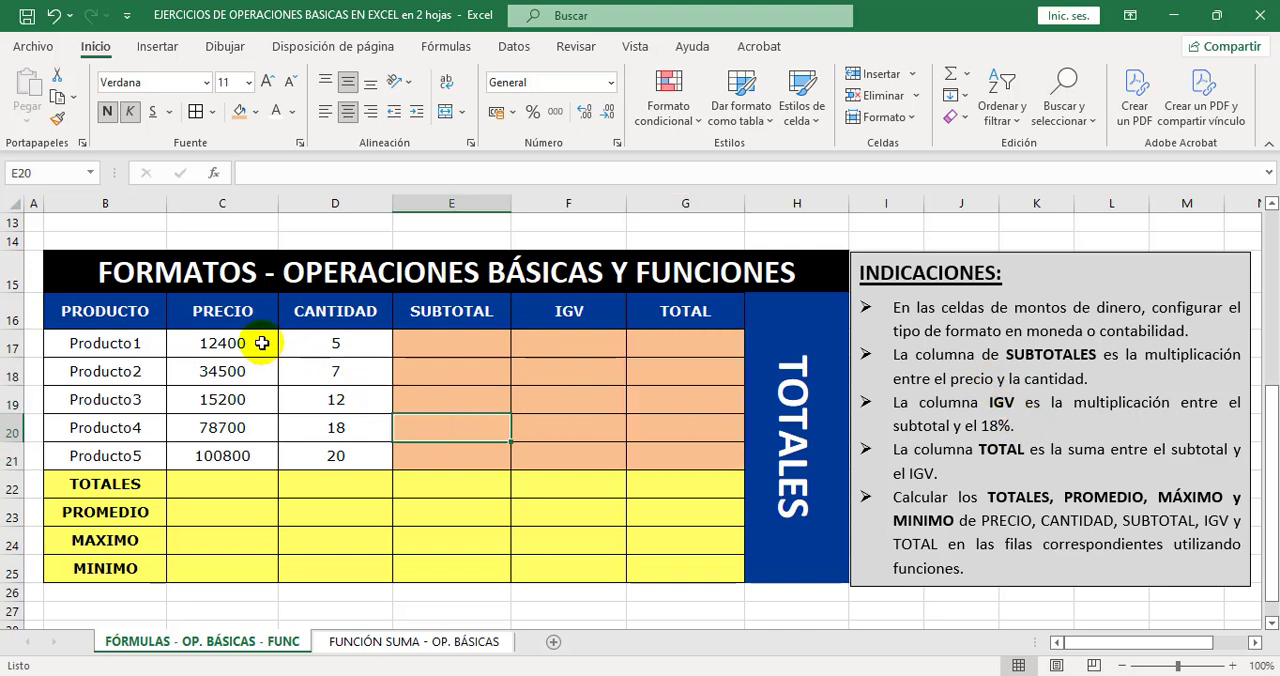
# Apply the Contabilidad number format to the PRECIO values in C17:C21 and widen column C to fit the amounts.
pyautogui.moveTo(258, 342); pyautogui.dragTo(251, 456)
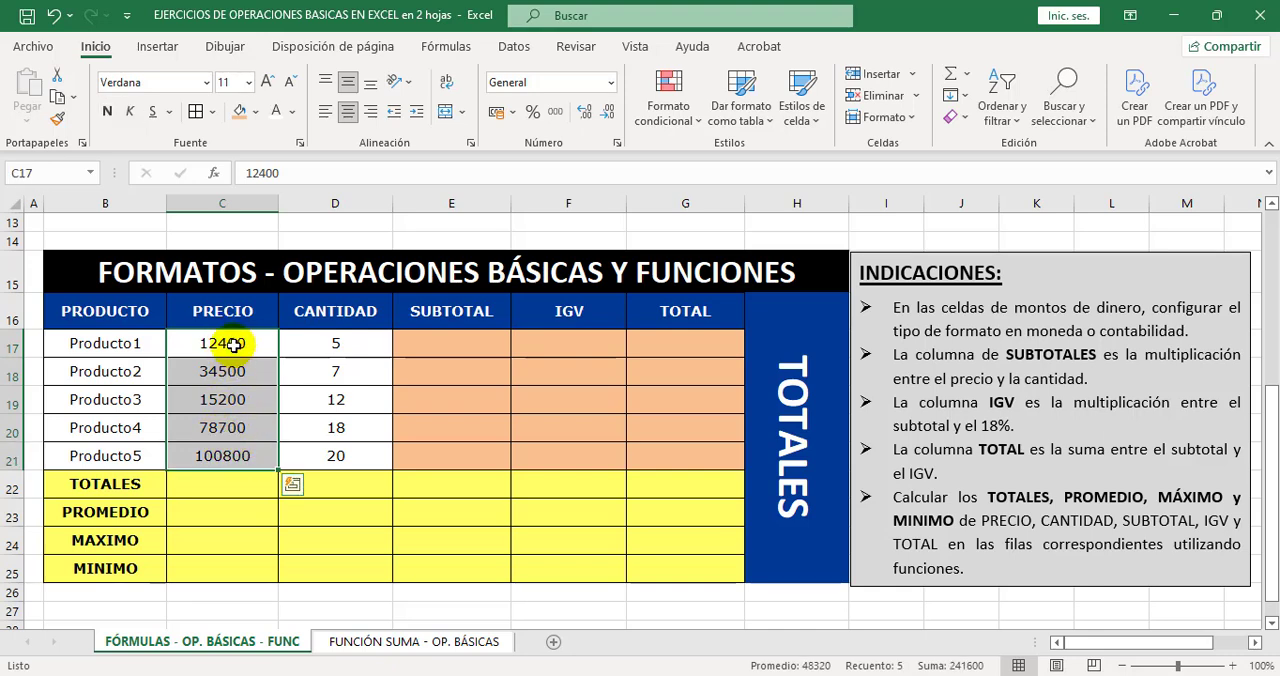
pyautogui.click(609, 83)
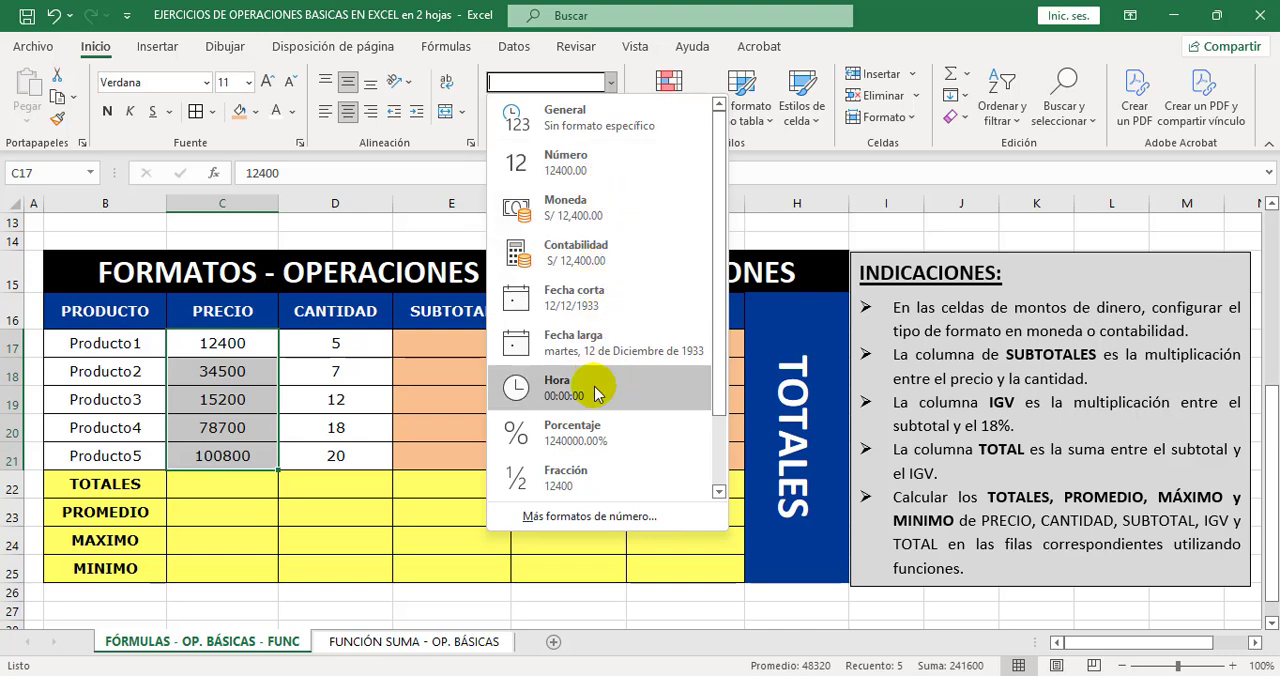
pyautogui.click(588, 252)
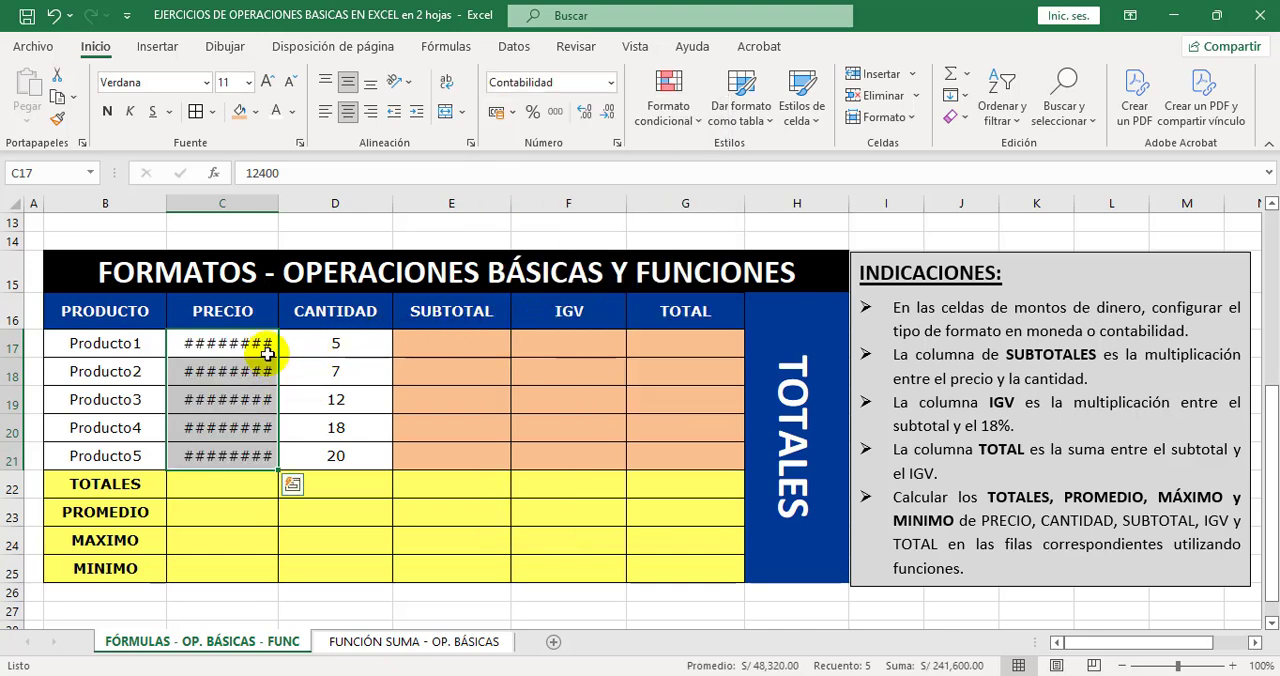
pyautogui.click(314, 373)
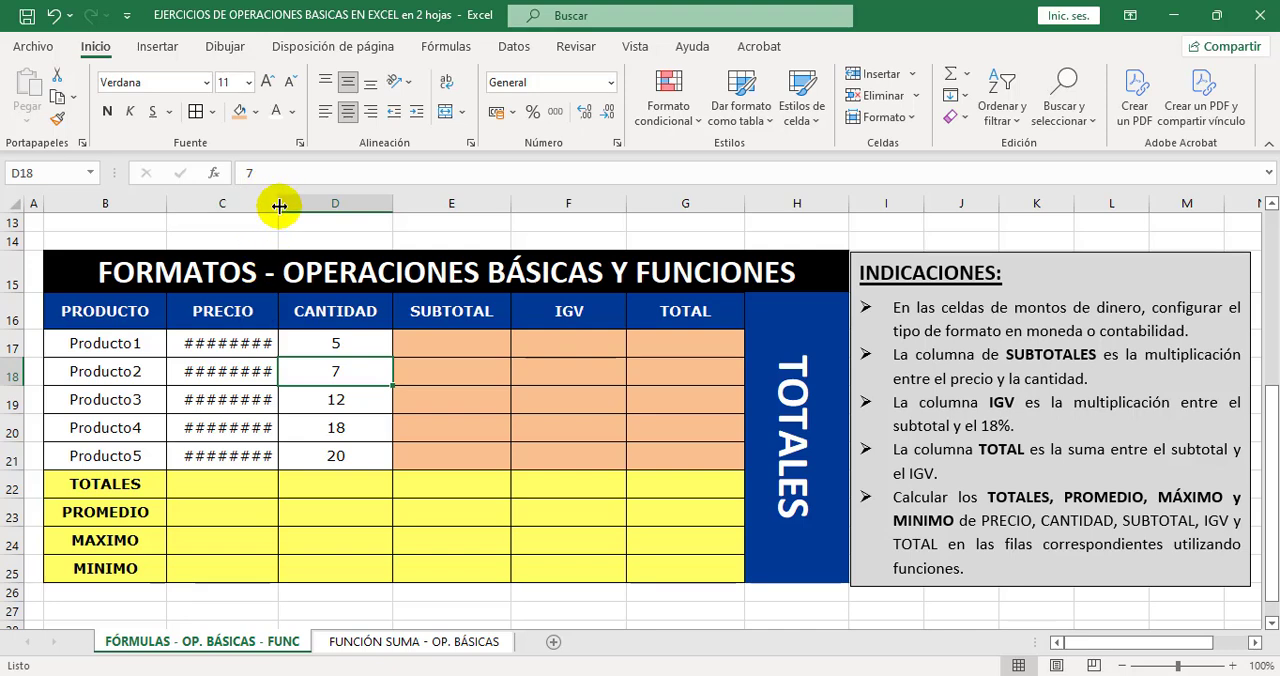
pyautogui.moveTo(279, 204); pyautogui.dragTo(296, 204)
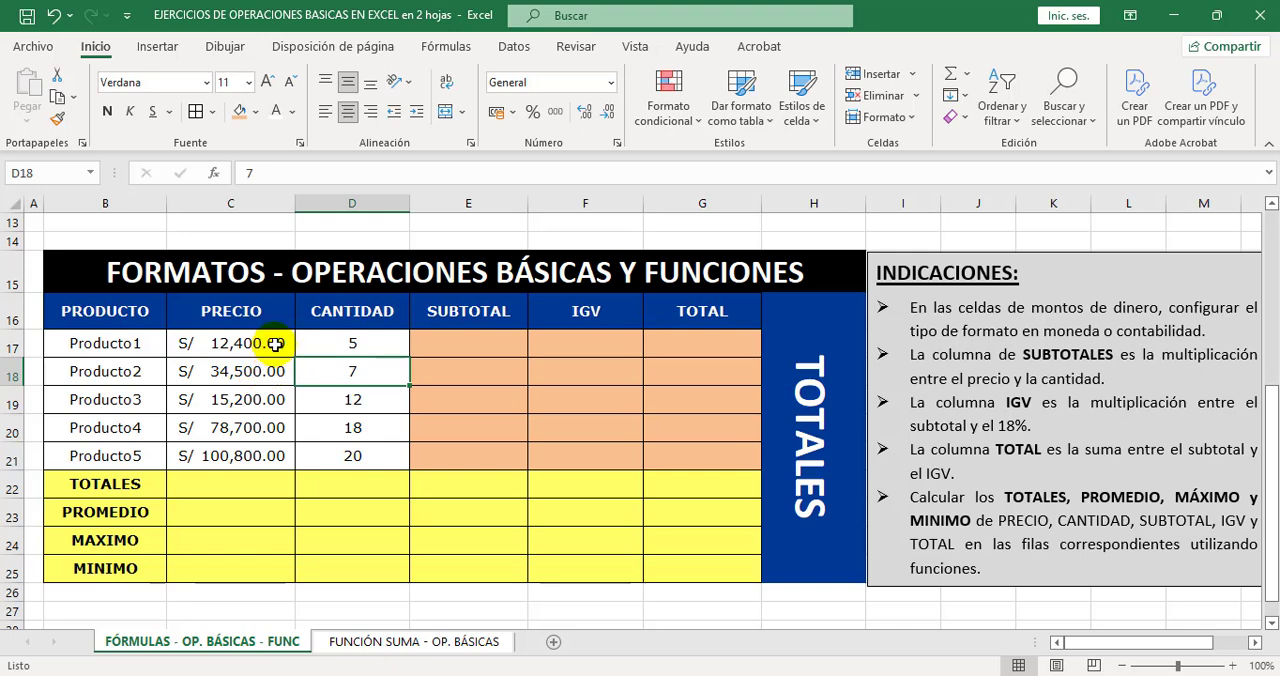
# Open the cell format settings for the PRECIO values C17:C21 and review the alignment, font, border, fill and protection options before returning to the number options.
pyautogui.moveTo(275, 343); pyautogui.dragTo(266, 457)
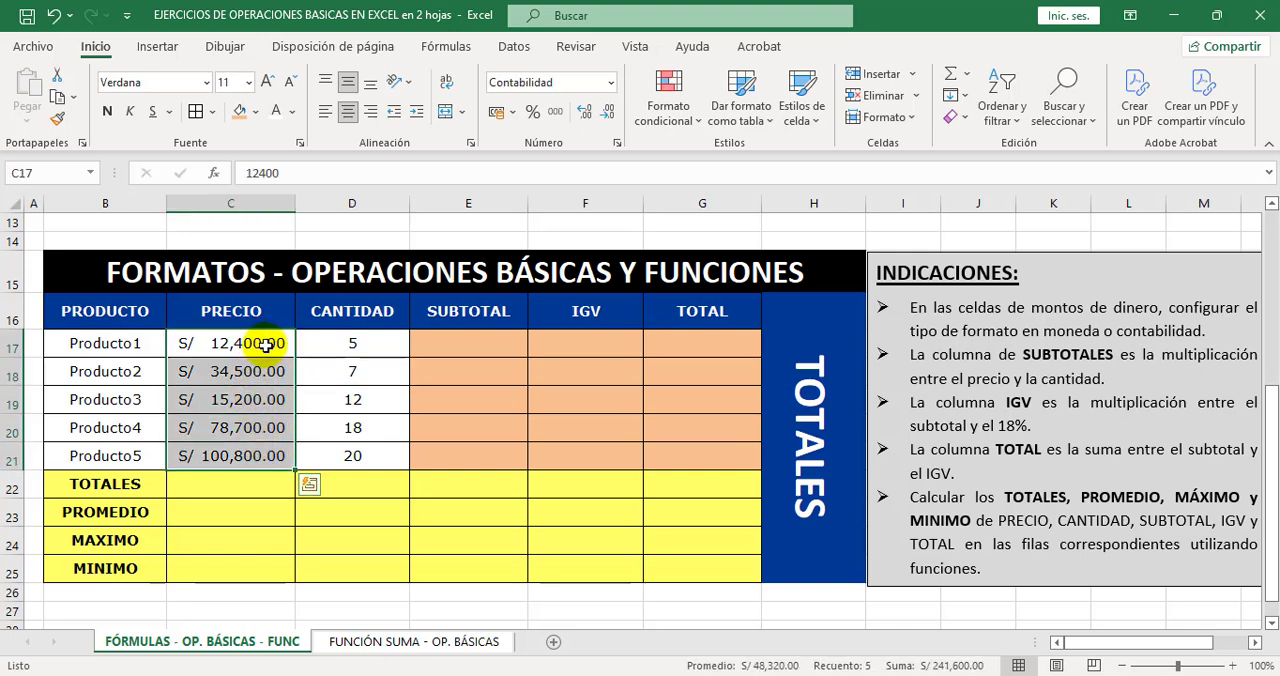
pyautogui.click(360, 405)
pyautogui.moveTo(271, 347); pyautogui.dragTo(266, 457)
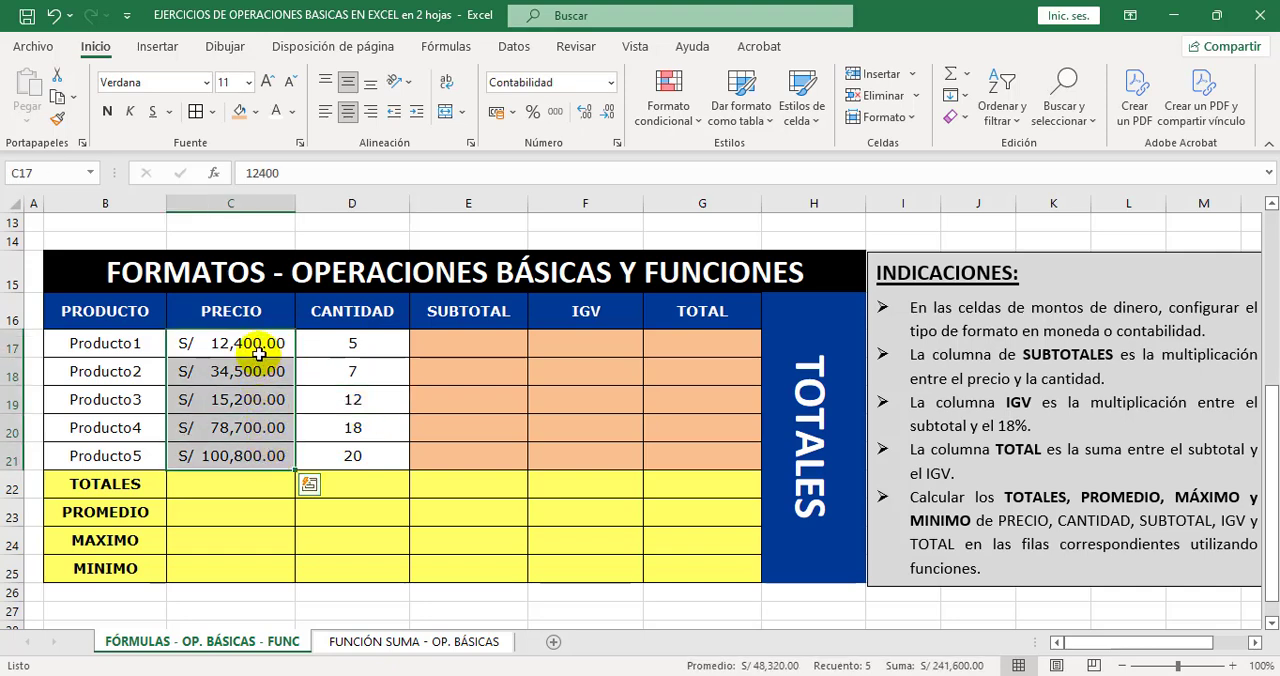
pyautogui.moveTo(259, 344); pyautogui.dragTo(258, 372)
pyautogui.moveTo(265, 448); pyautogui.dragTo(267, 455)
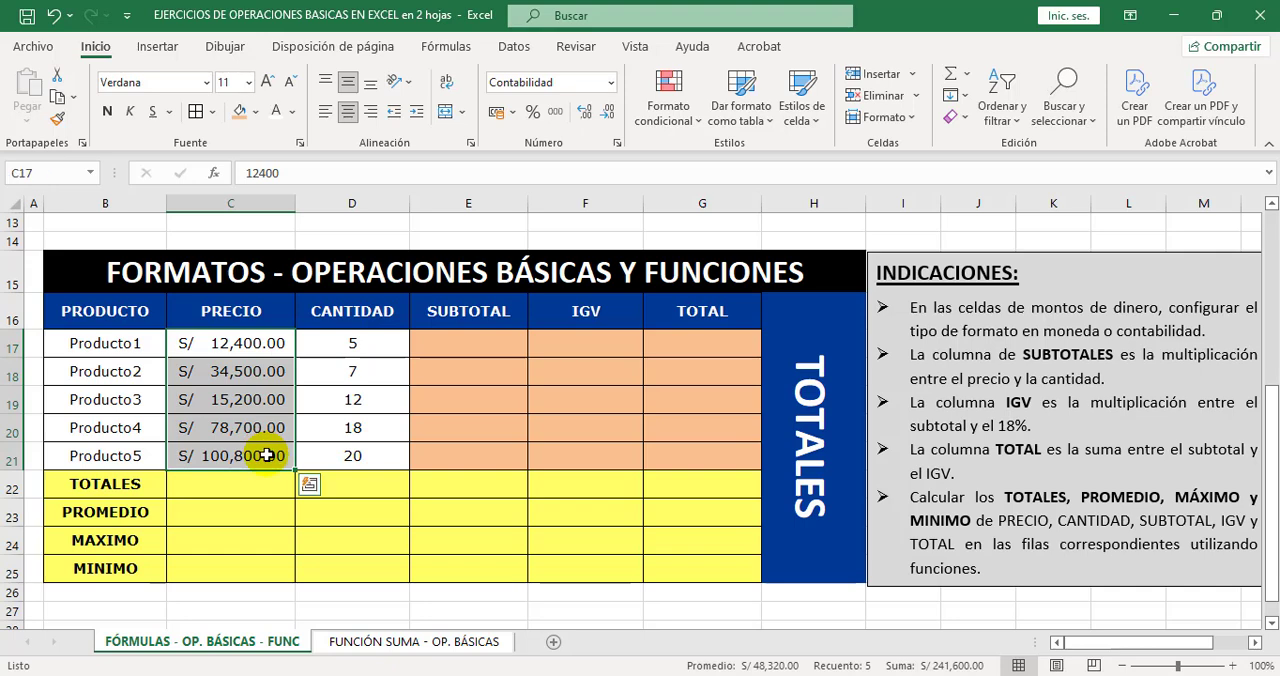
pyautogui.rightClick(268, 458)
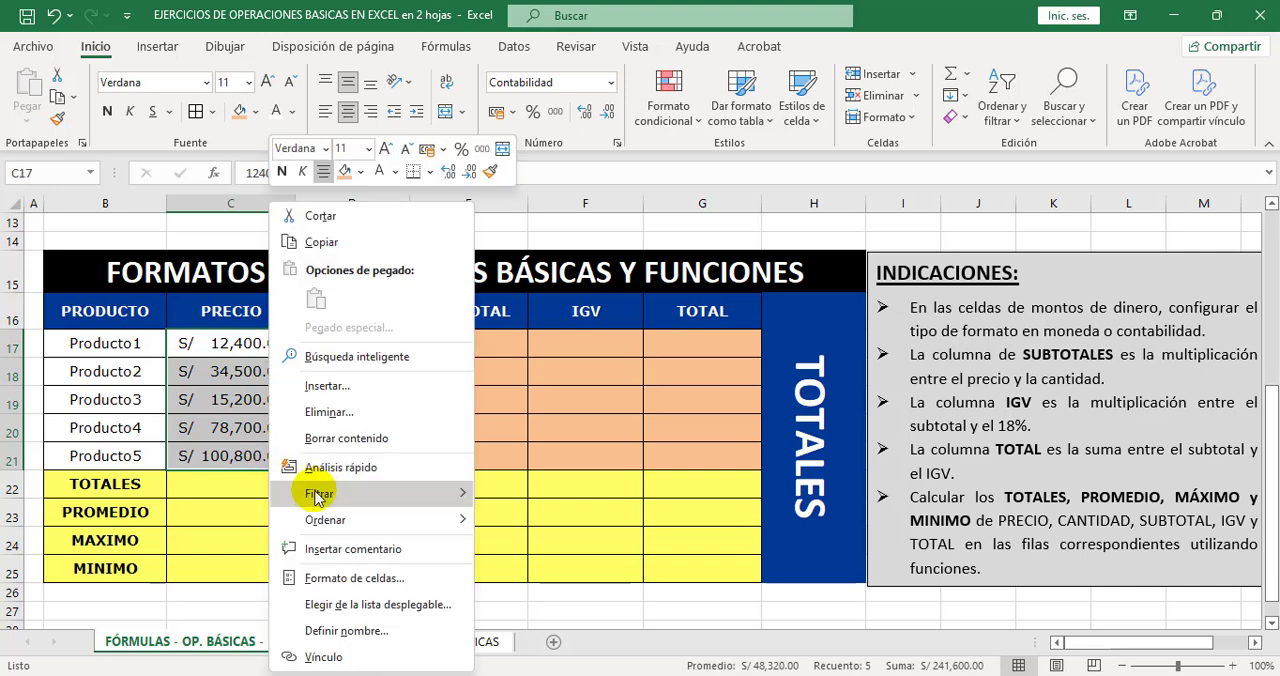
pyautogui.click(408, 582)
pyautogui.moveTo(349, 230); pyautogui.dragTo(523, 155)
pyautogui.click(362, 186)
pyautogui.click(433, 188)
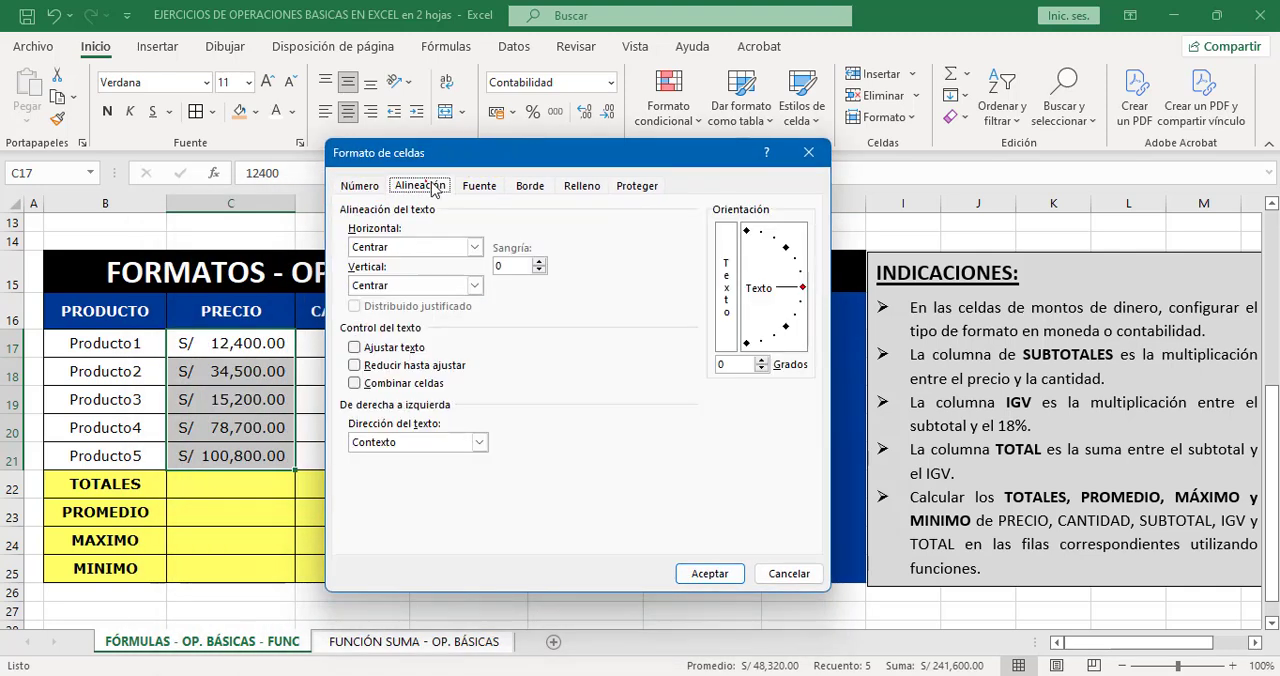
pyautogui.click(478, 186)
pyautogui.click(529, 186)
pyautogui.click(582, 186)
pyautogui.click(636, 186)
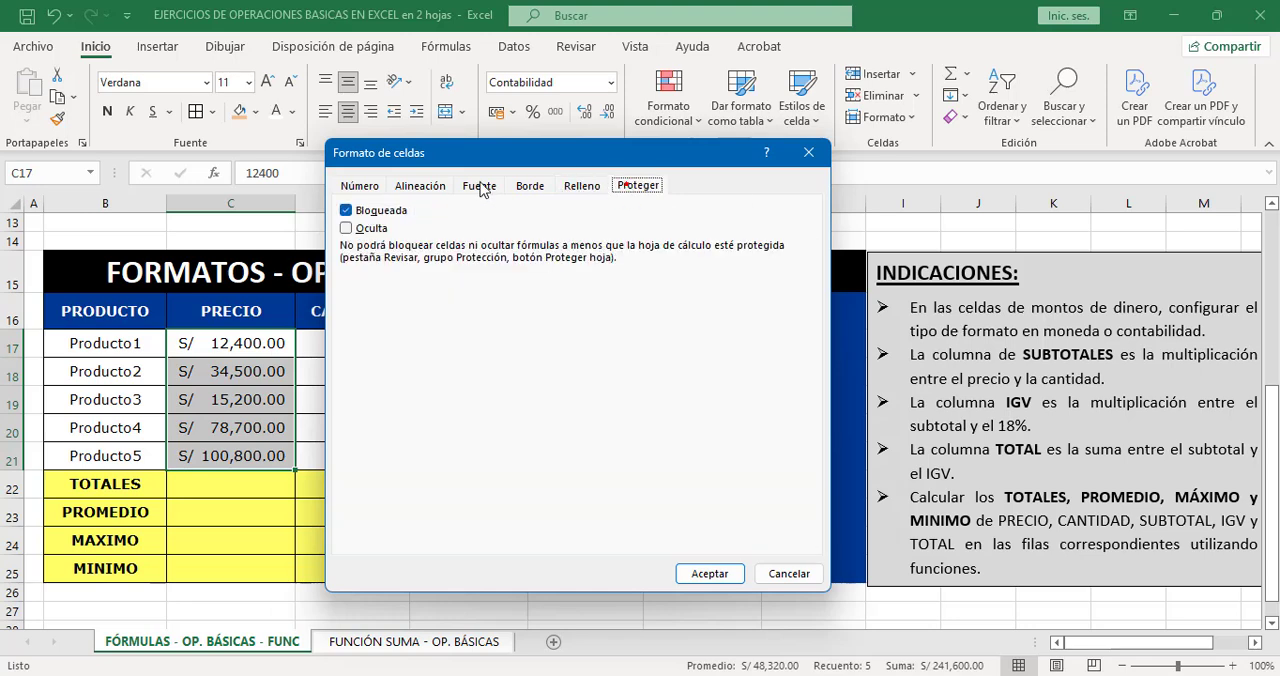
pyautogui.click(362, 186)
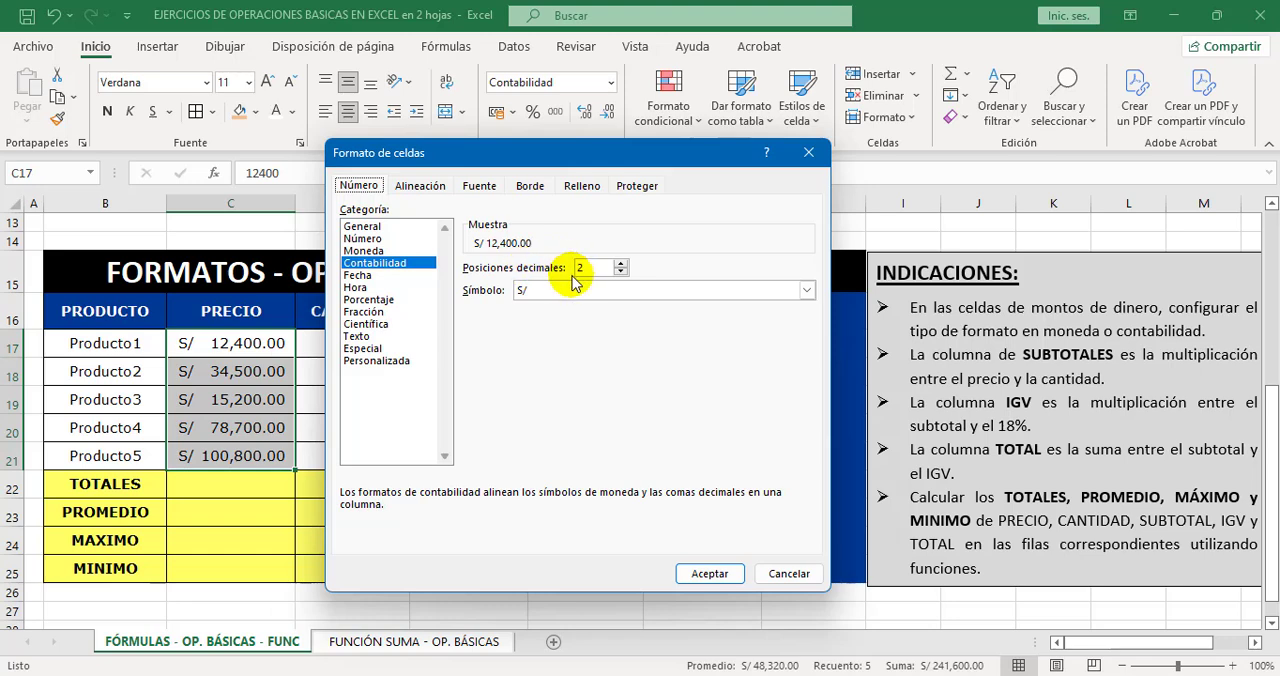
# Set the accounting format of C17:C21 to 0 decimal places, keeping the S/ symbol, and narrow column C to fit the shorter amounts.
pyautogui.click(620, 272)
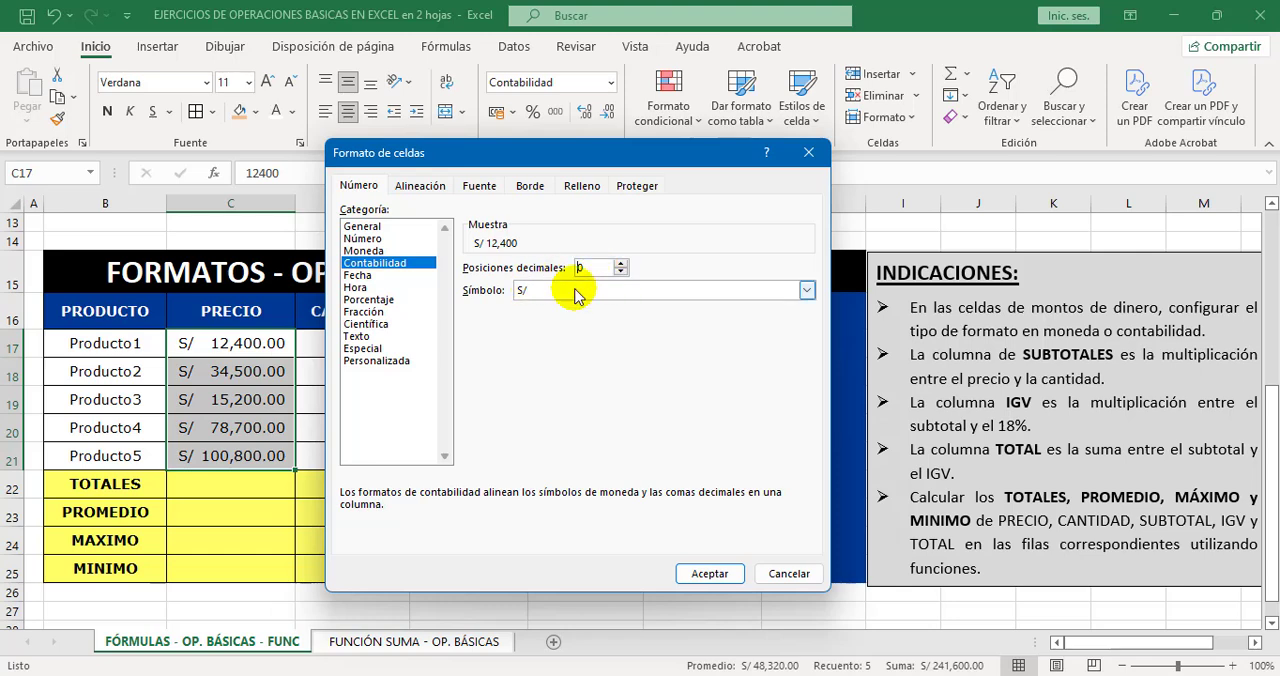
pyautogui.click(806, 291)
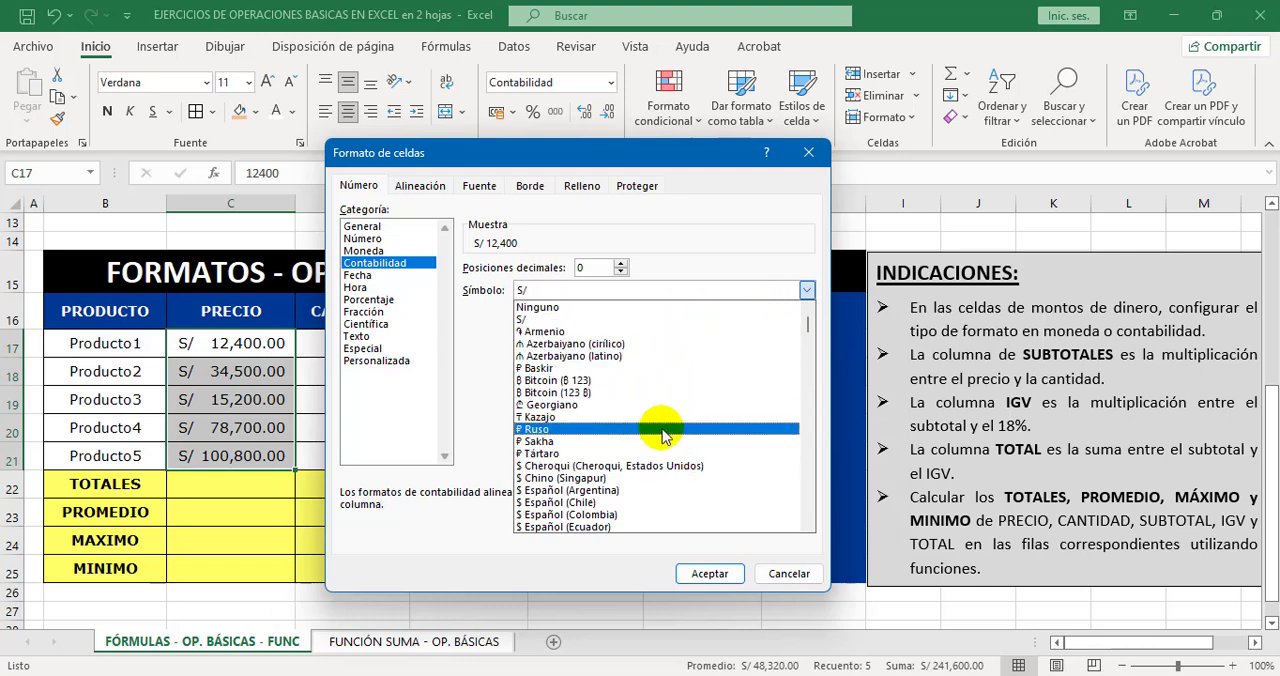
pyautogui.scroll(-1, 665, 440)
pyautogui.scroll(-6, 665, 445)
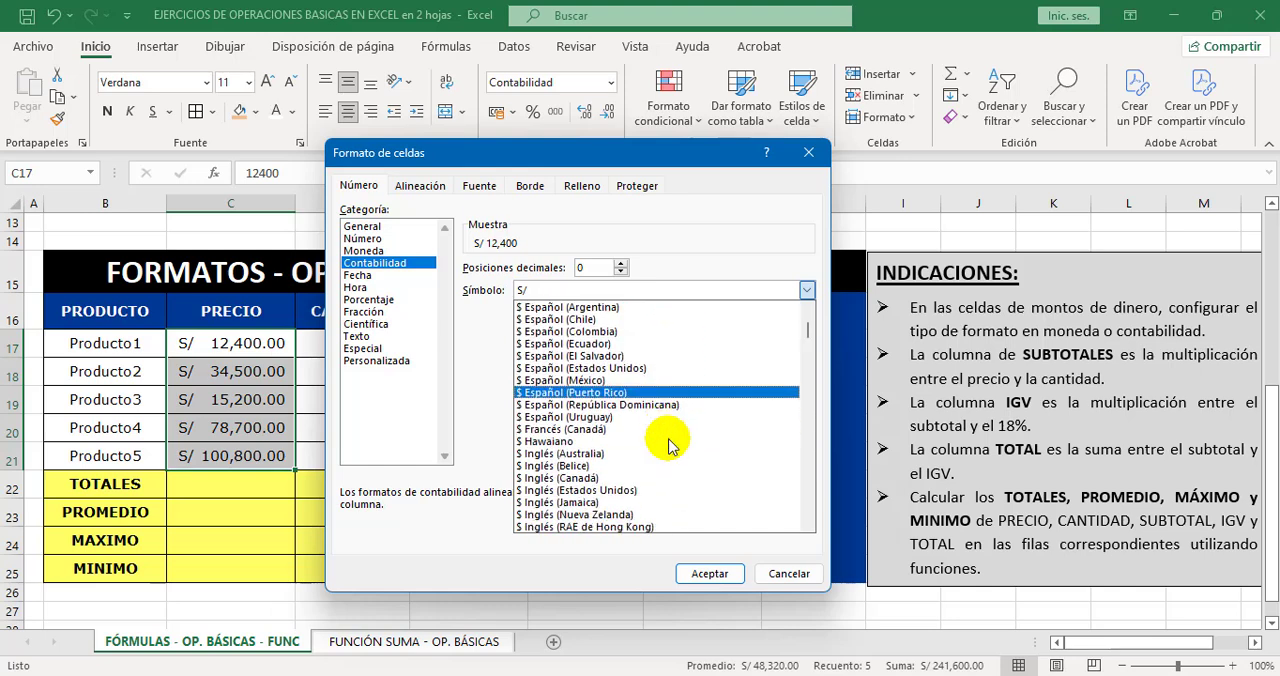
pyautogui.scroll(-1, 700, 443)
pyautogui.scroll(3, 757, 400)
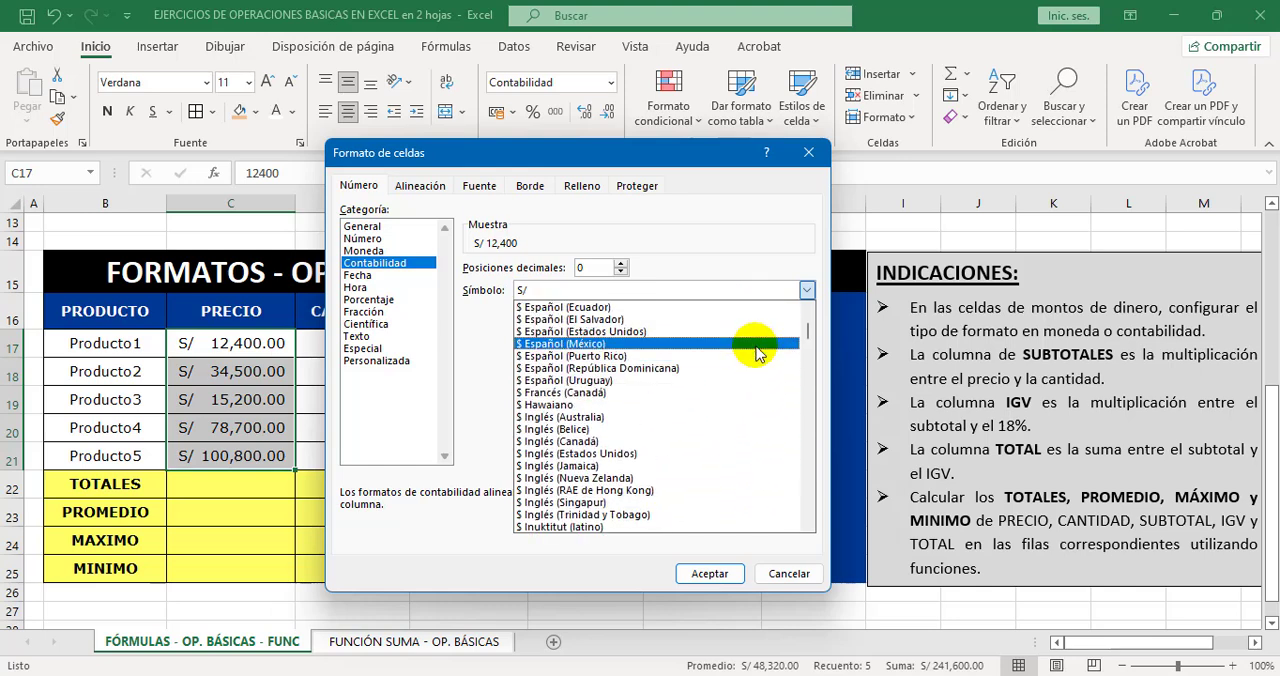
pyautogui.click(709, 574)
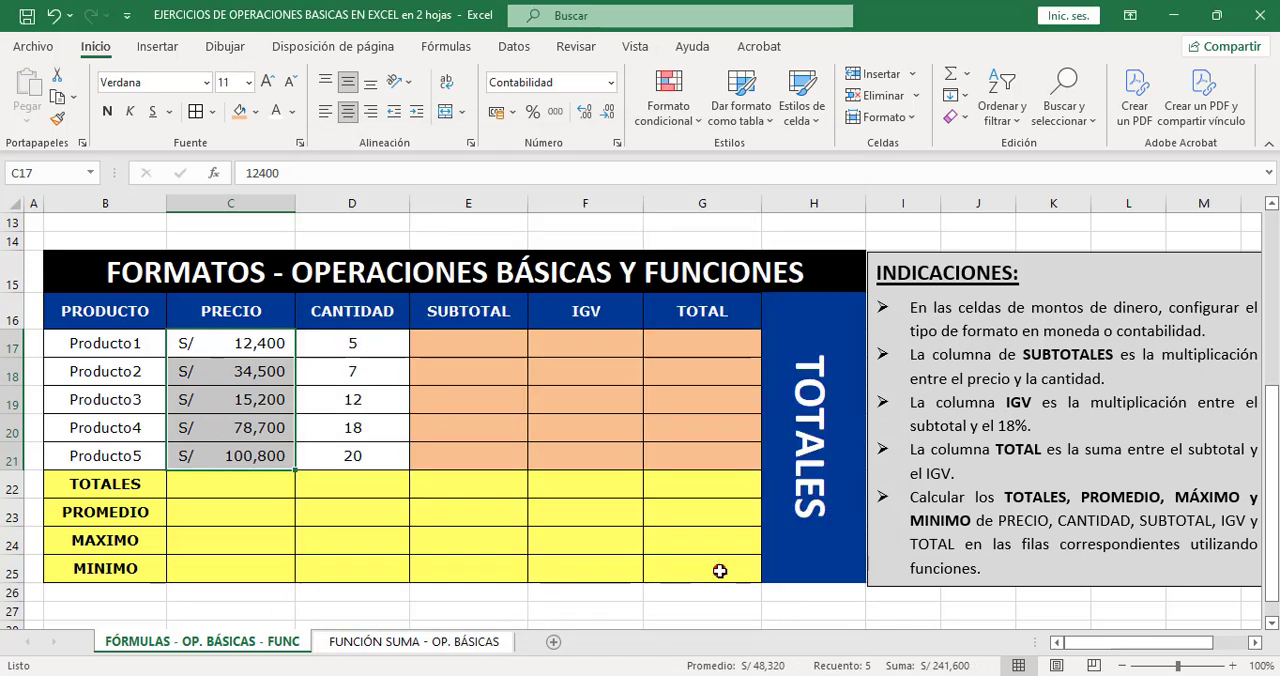
pyautogui.click(268, 402)
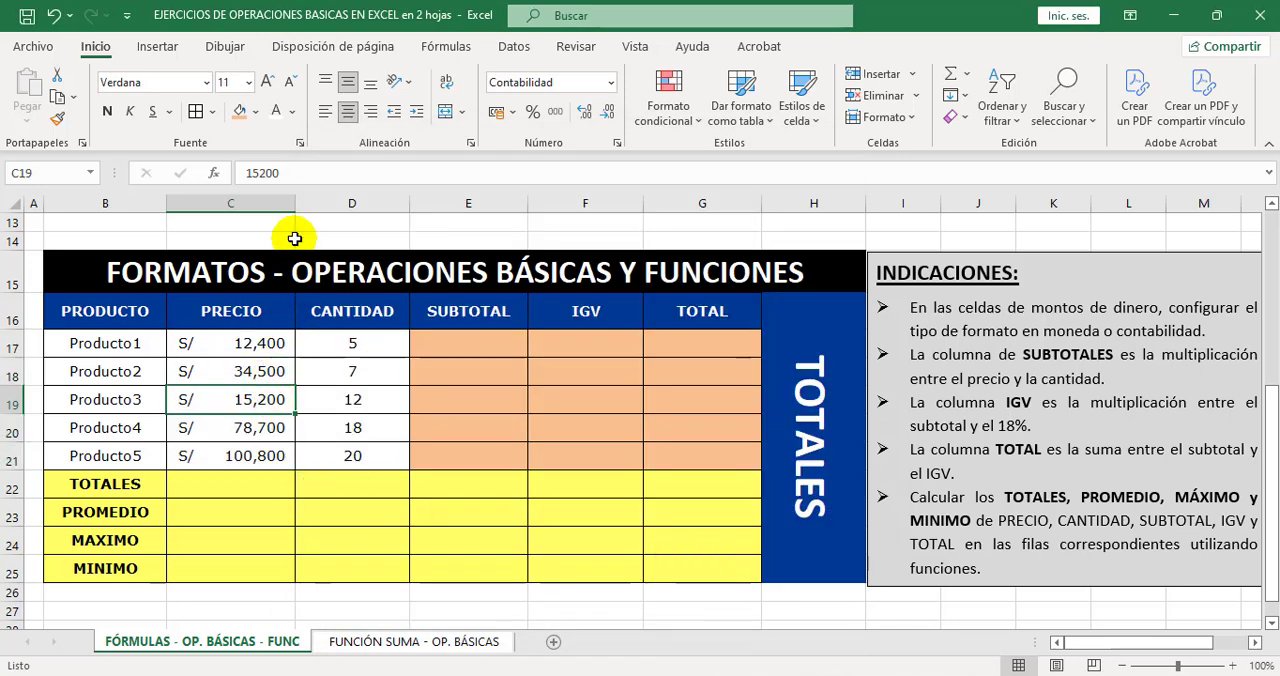
pyautogui.moveTo(293, 203); pyautogui.dragTo(276, 205)
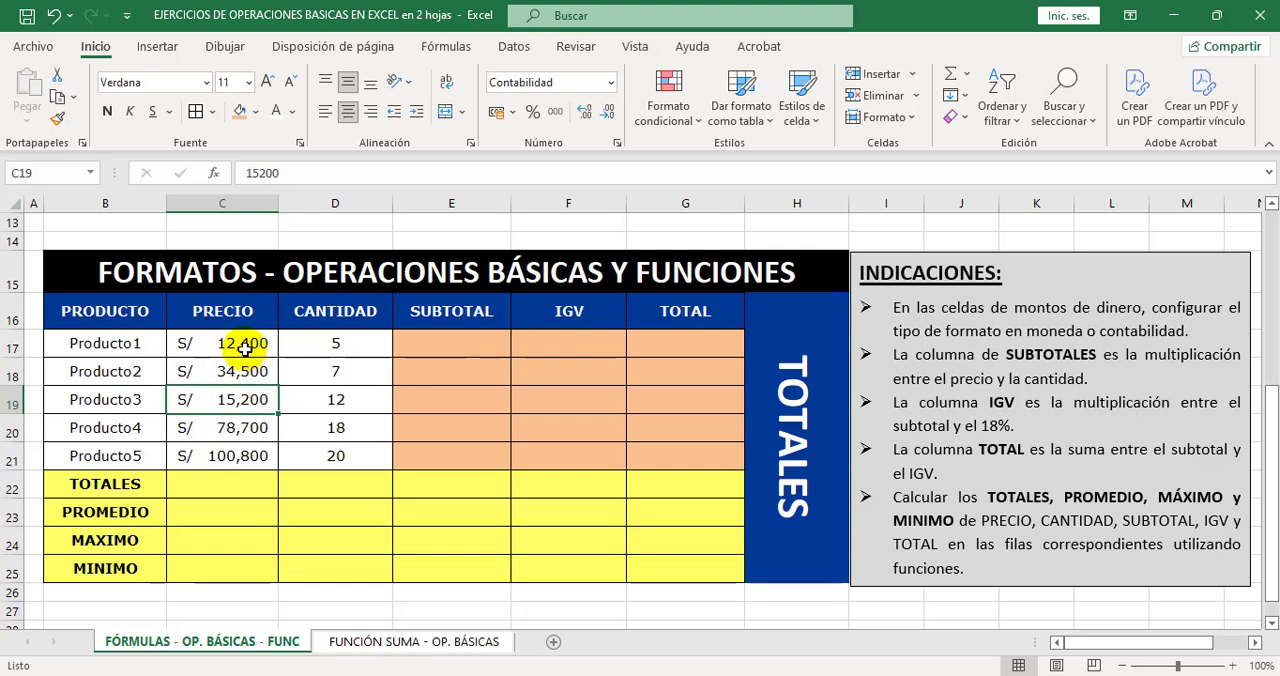
# Try the accounting symbol $ Inglés (Estados Unidos) on the PRECIO values C17:C21 and undo the change.
pyautogui.moveTo(243, 343); pyautogui.dragTo(243, 455)
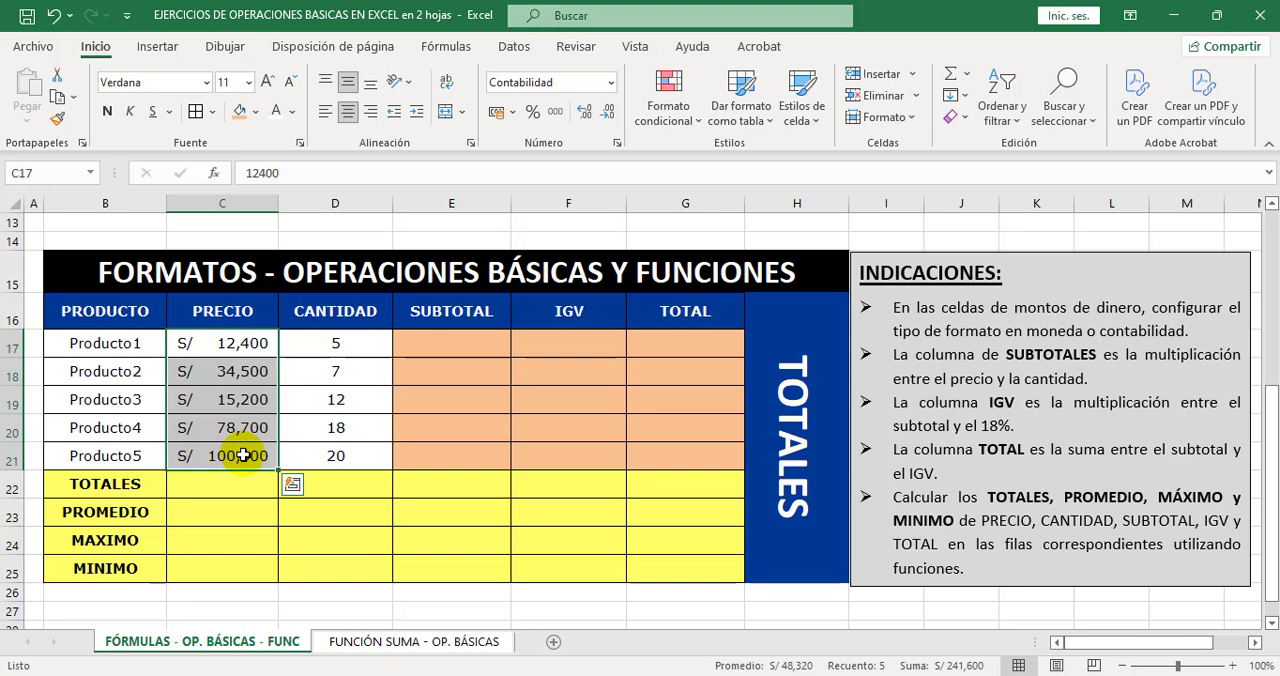
pyautogui.rightClick(243, 455)
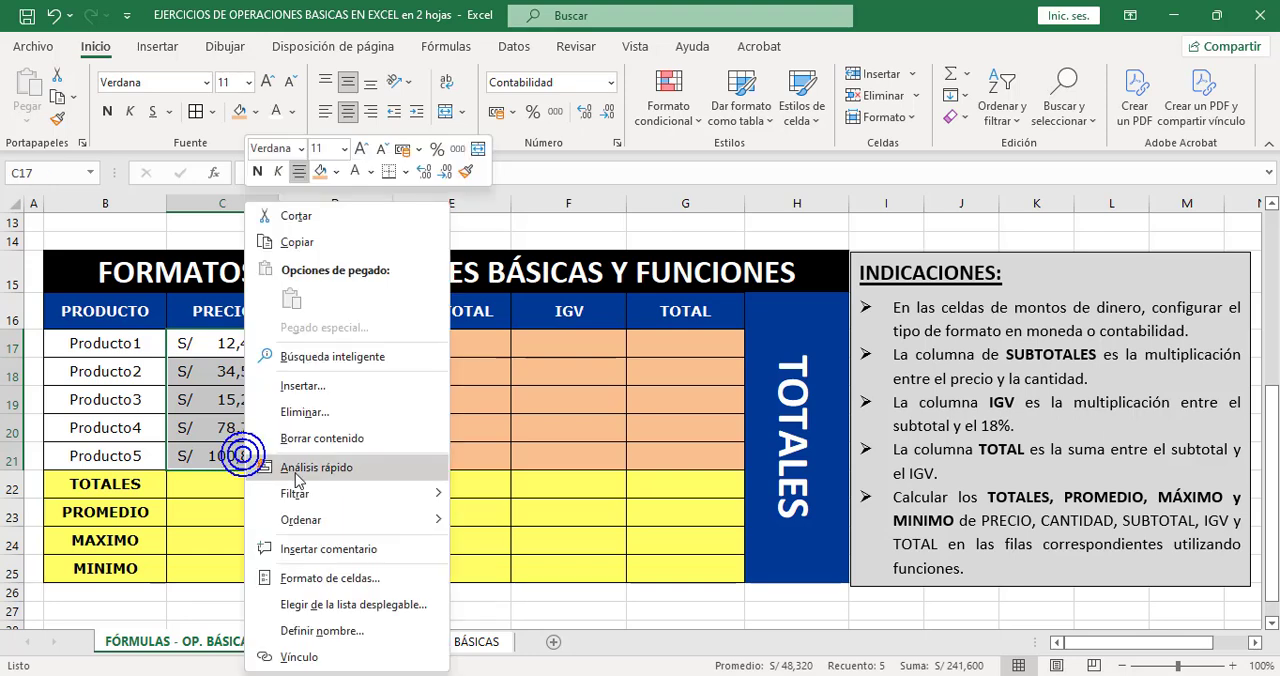
pyautogui.click(388, 574)
pyautogui.click(612, 366)
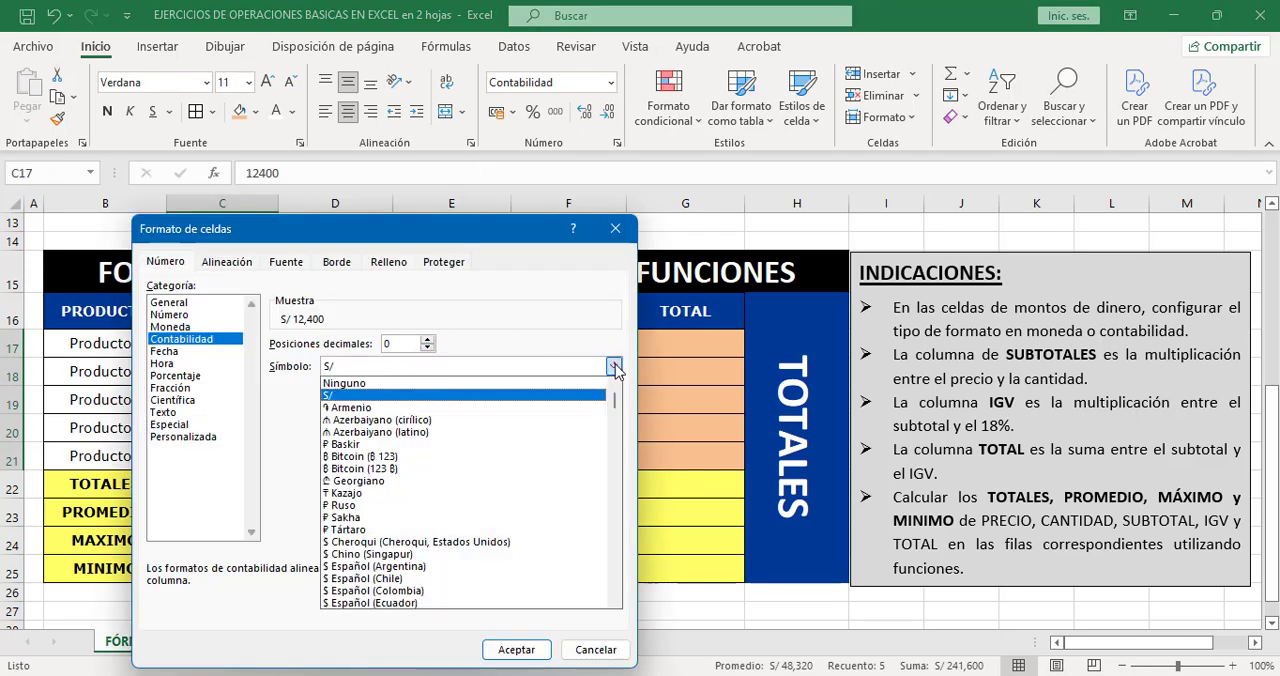
pyautogui.scroll(-3, 500, 480)
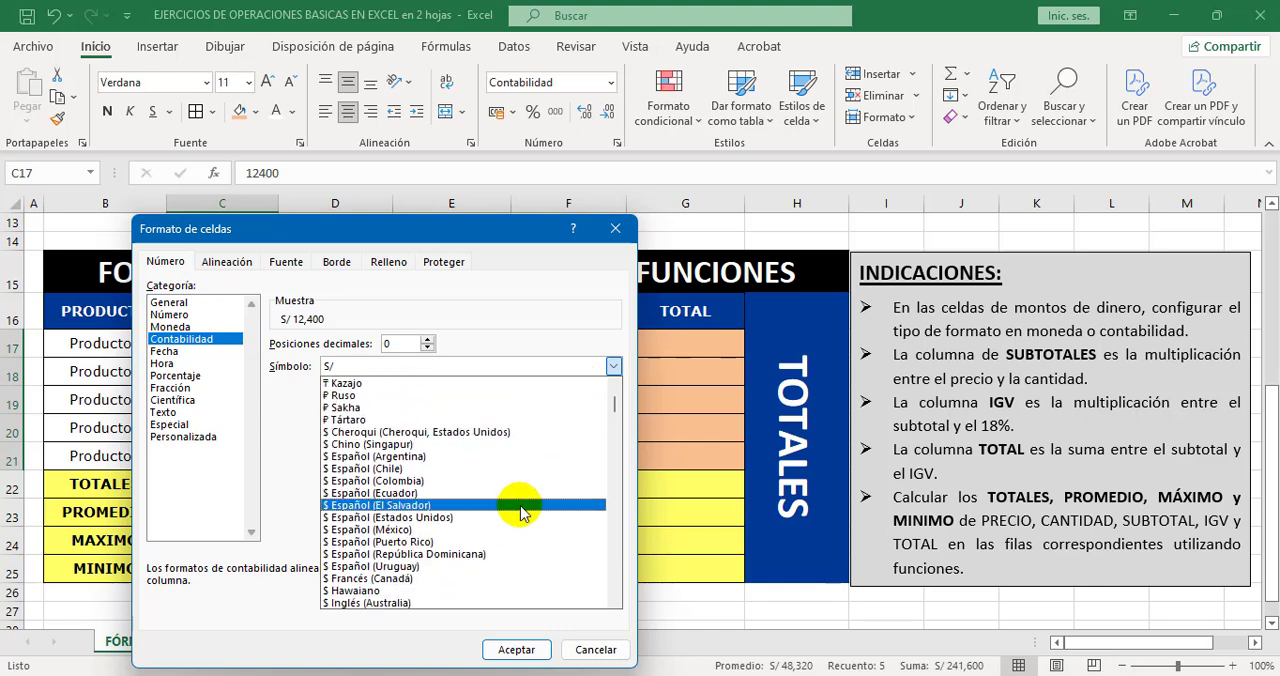
pyautogui.scroll(-2, 520, 512)
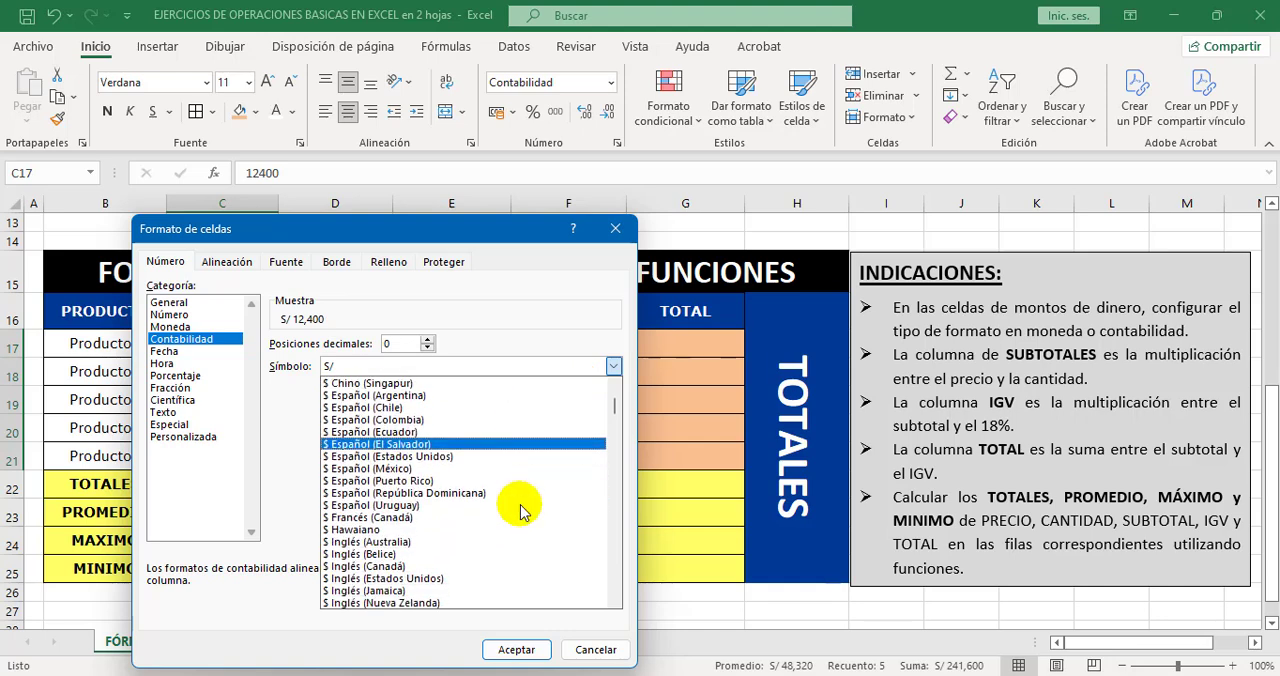
pyautogui.scroll(-2, 520, 512)
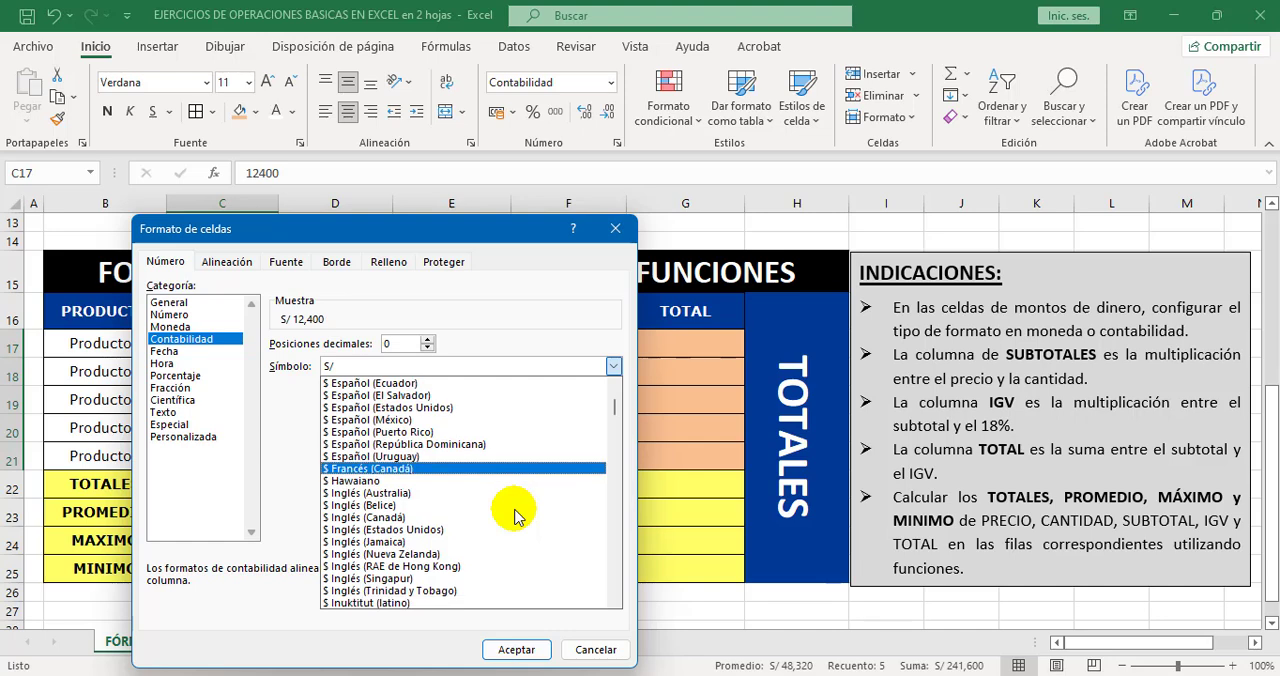
pyautogui.scroll(-1, 514, 510)
pyautogui.click(480, 508)
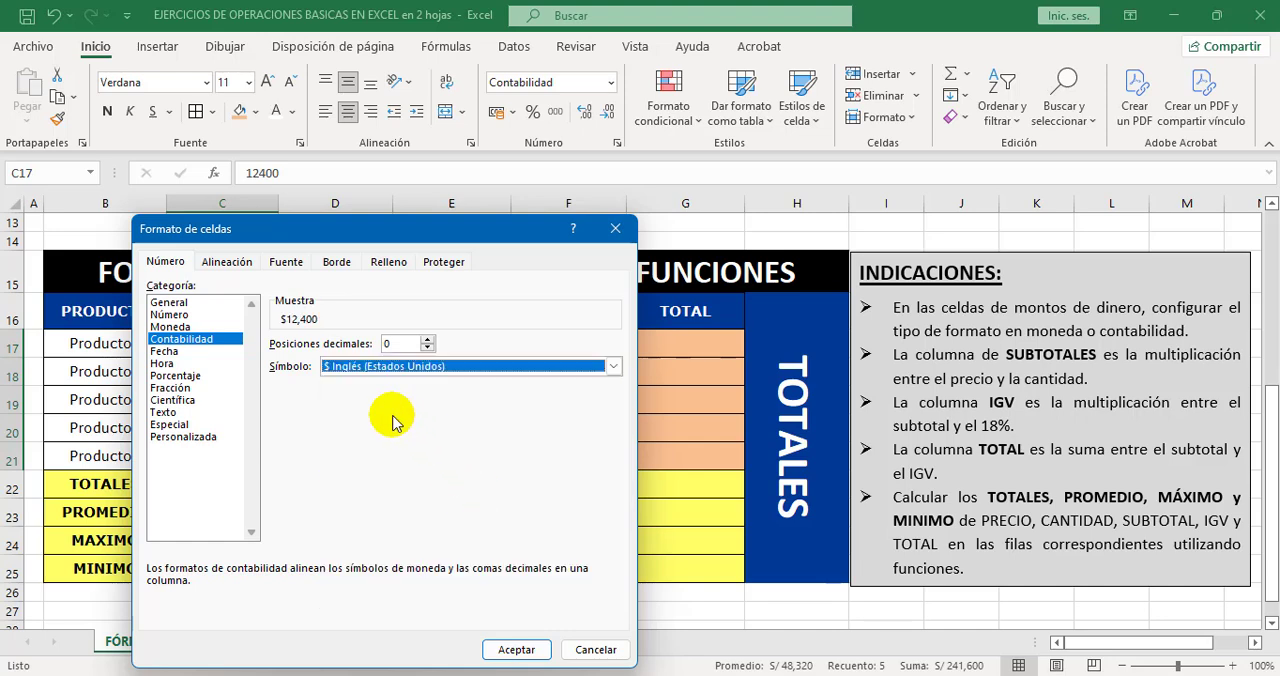
pyautogui.click(516, 649)
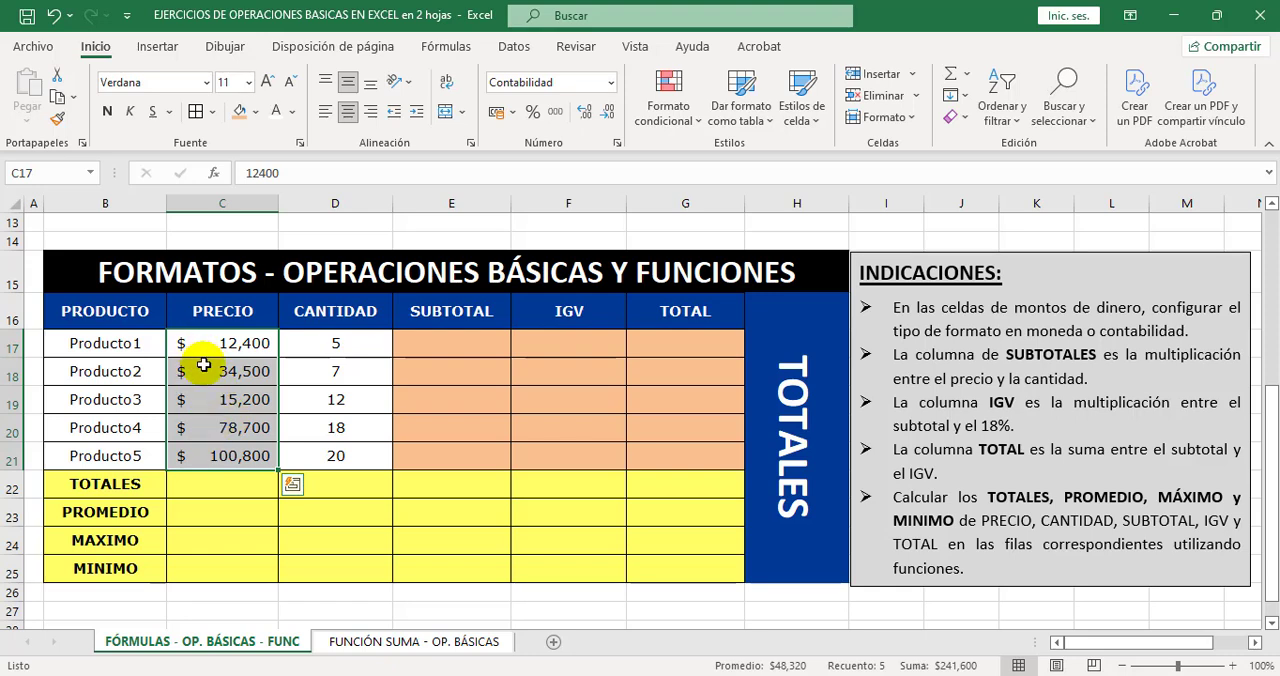
pyautogui.hotkey('ctrl', 'z')
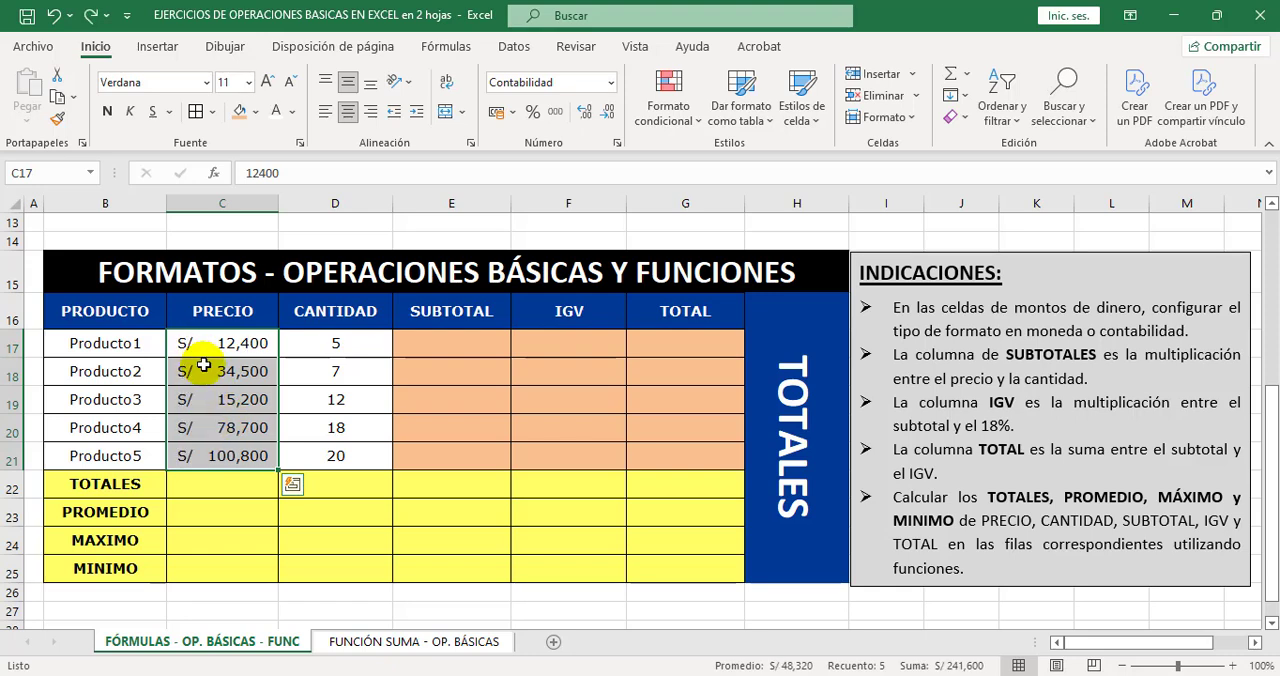
pyautogui.click(320, 396)
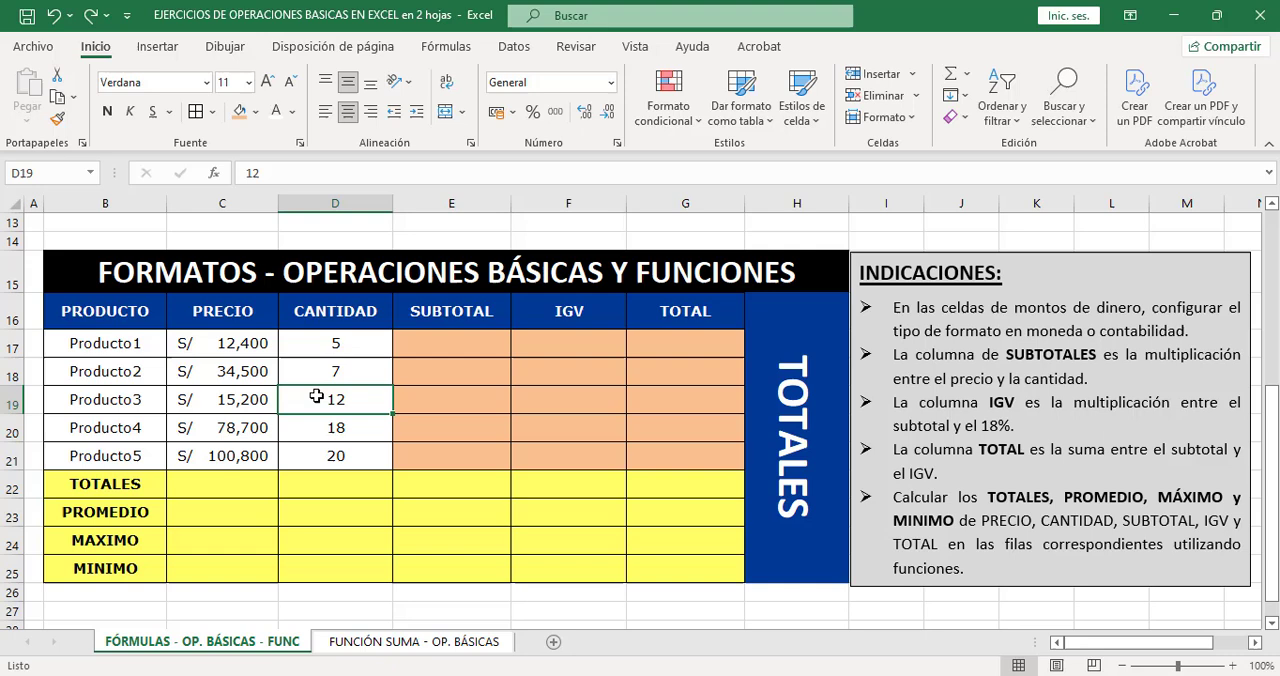
pyautogui.click(238, 345)
pyautogui.moveTo(238, 345); pyautogui.dragTo(228, 456)
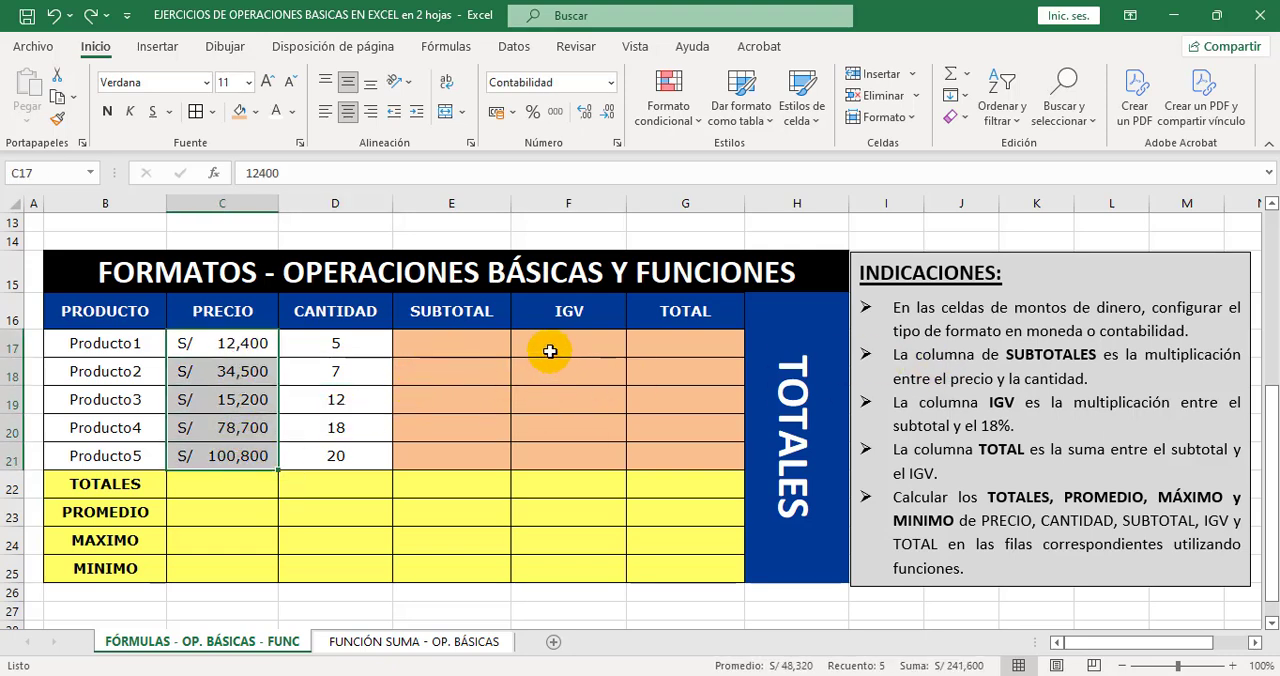
pyautogui.click(499, 344)
pyautogui.moveTo(499, 344); pyautogui.dragTo(690, 456)
pyautogui.click(604, 499)
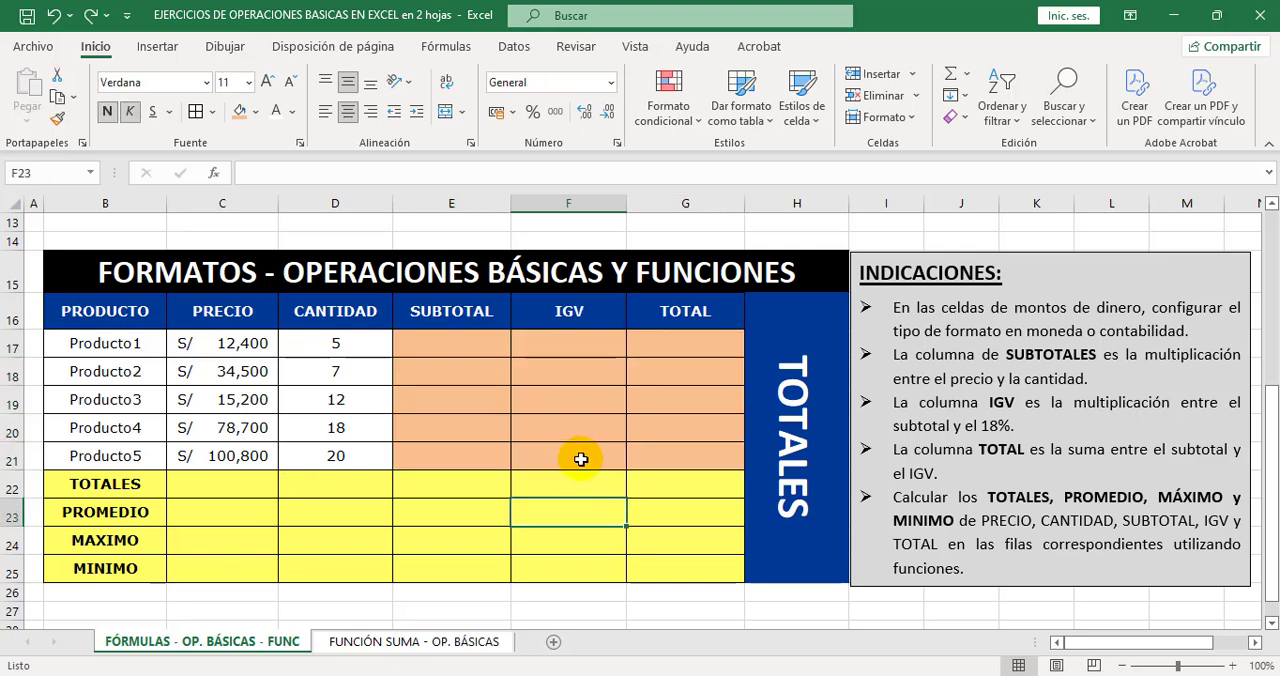
# Calculate the SUBTOTAL of Producto1 in E17 by multiplying its price by its quantity with =C17*D17.
pyautogui.click(484, 355)
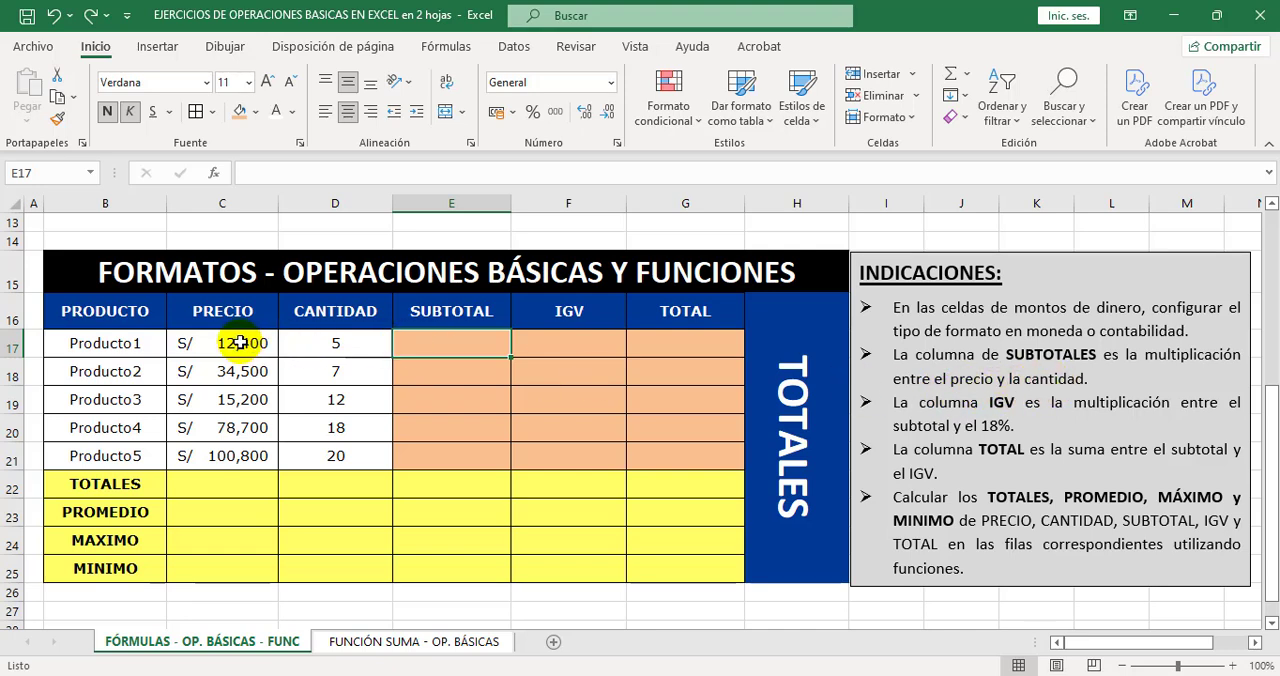
pyautogui.moveTo(240, 343); pyautogui.dragTo(328, 345)
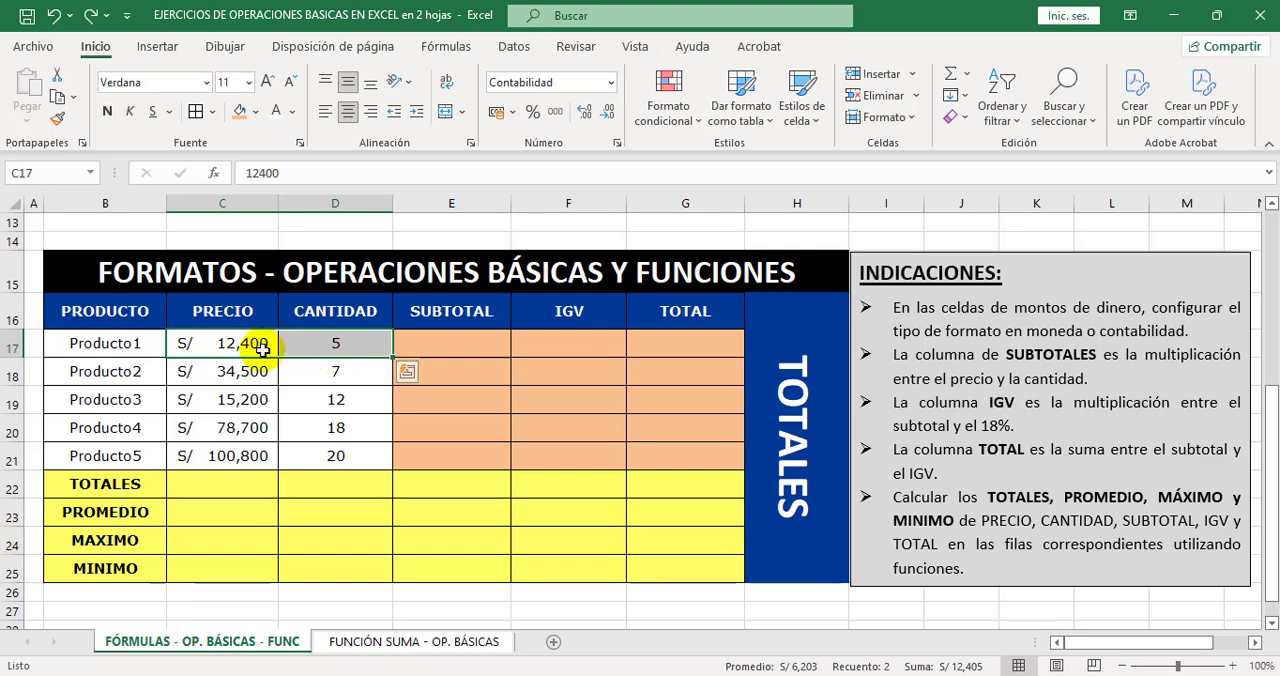
pyautogui.click(455, 342)
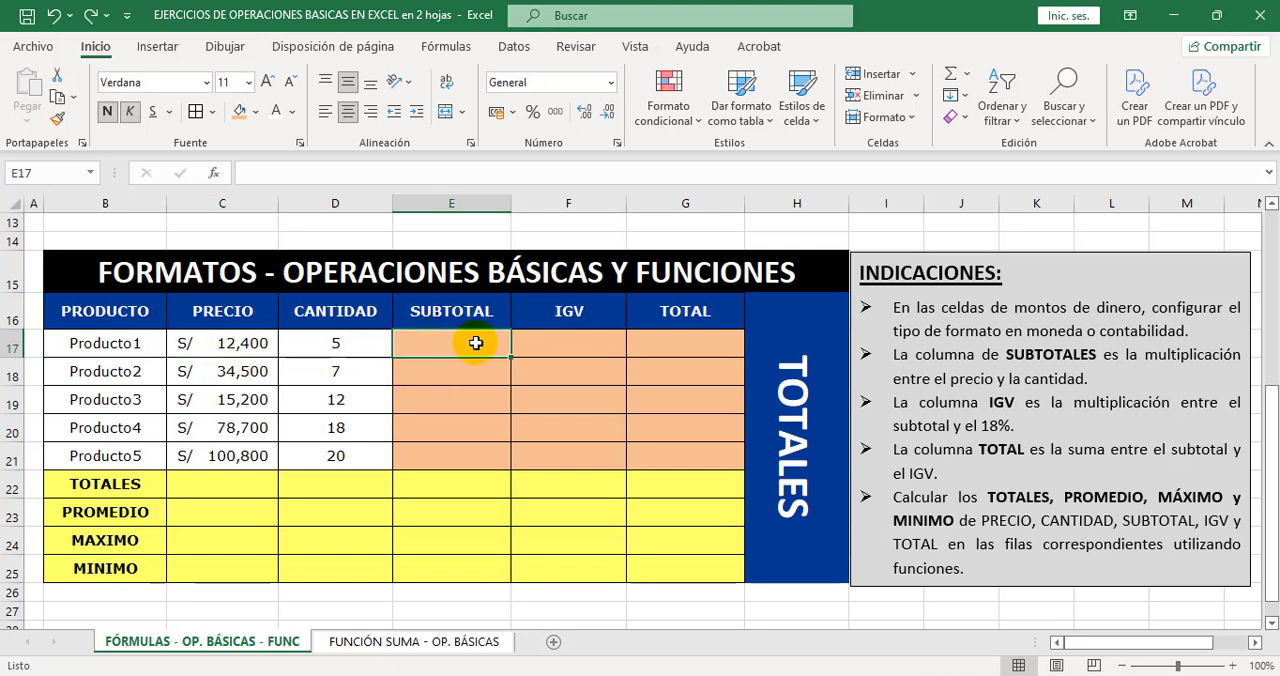
pyautogui.click(252, 172)
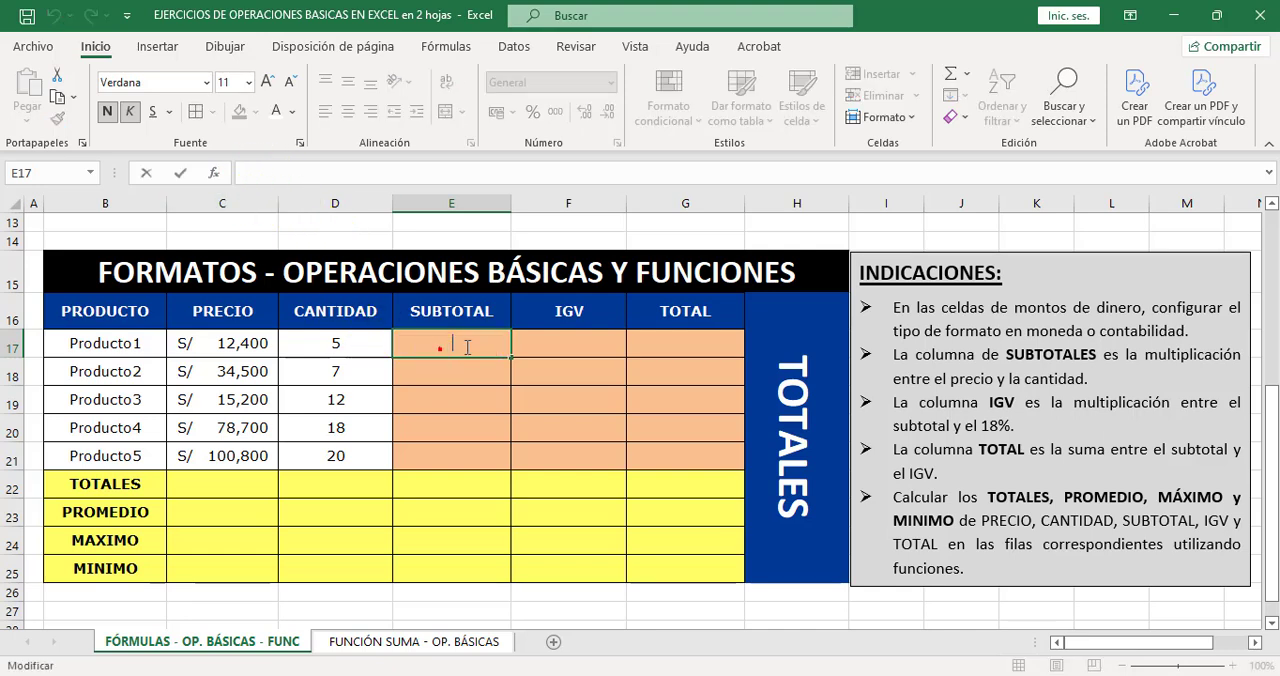
pyautogui.click(279, 170)
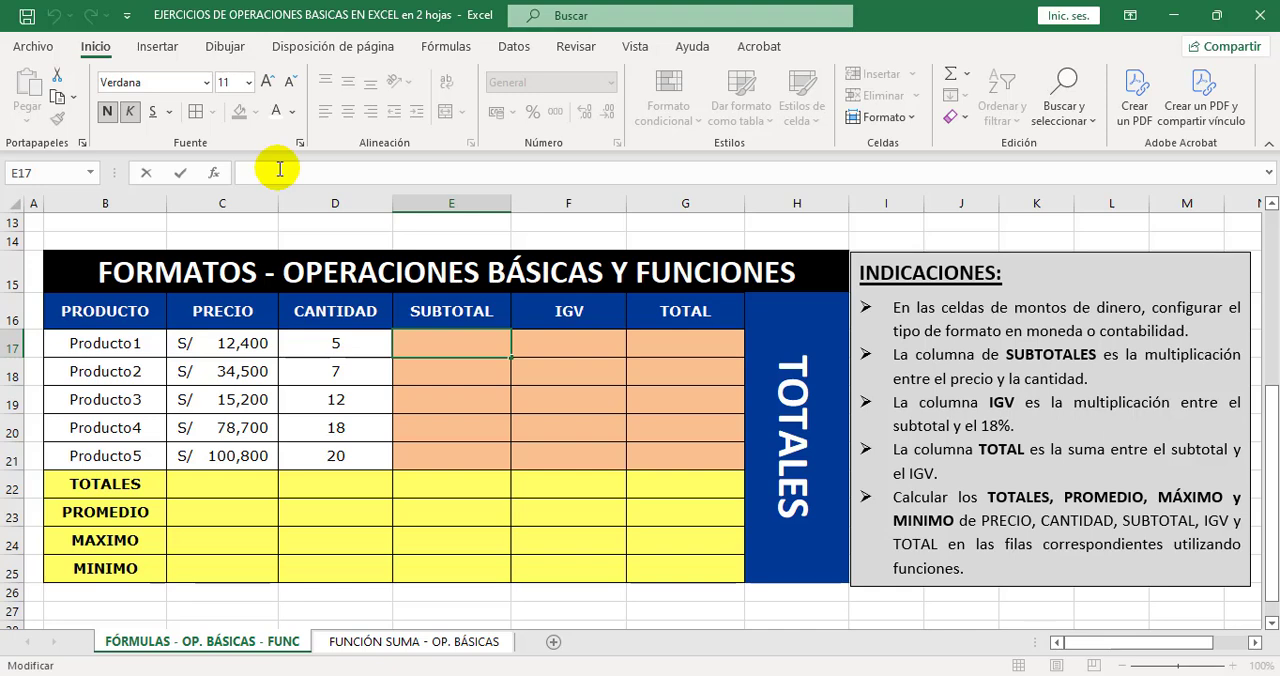
pyautogui.write('=')
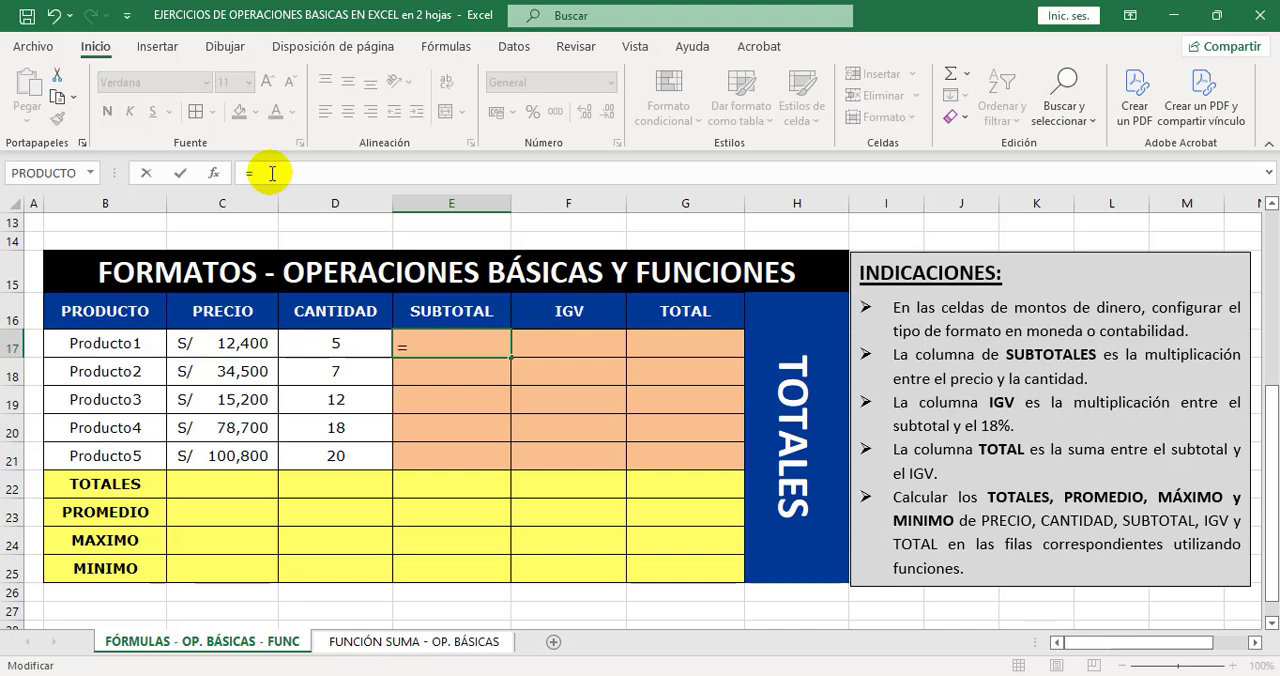
pyautogui.click(256, 345)
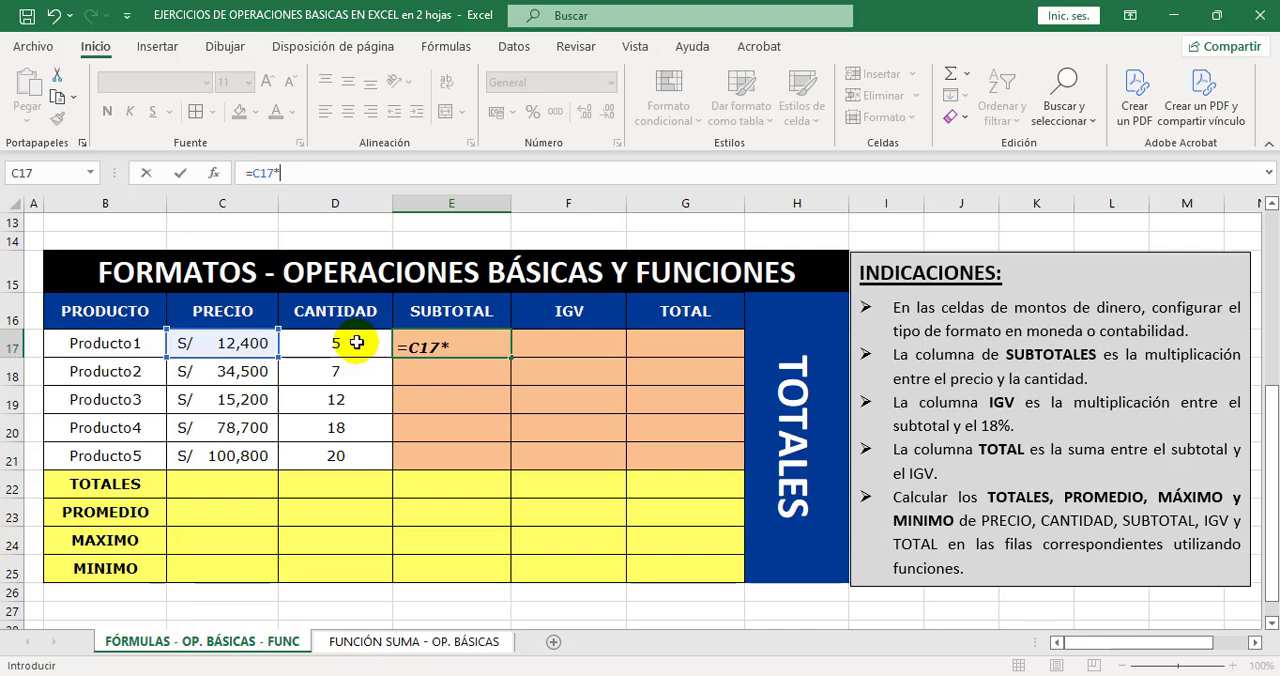
pyautogui.click(356, 342)
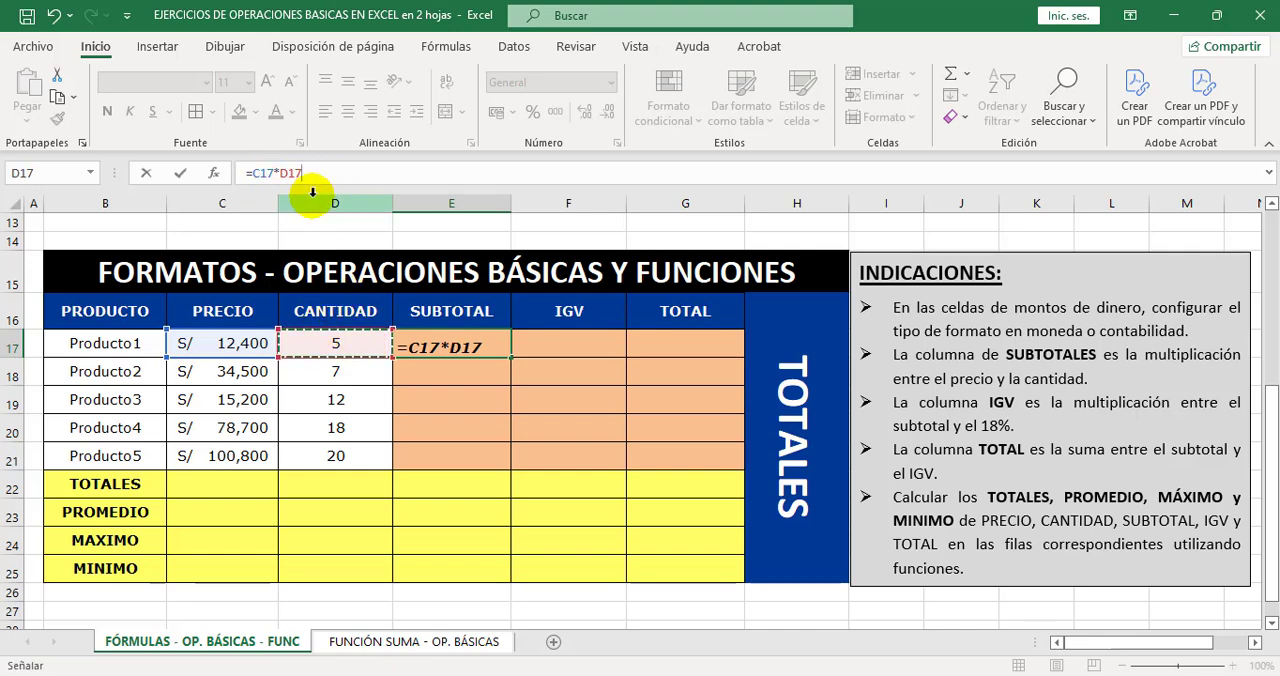
pyautogui.press('Return')
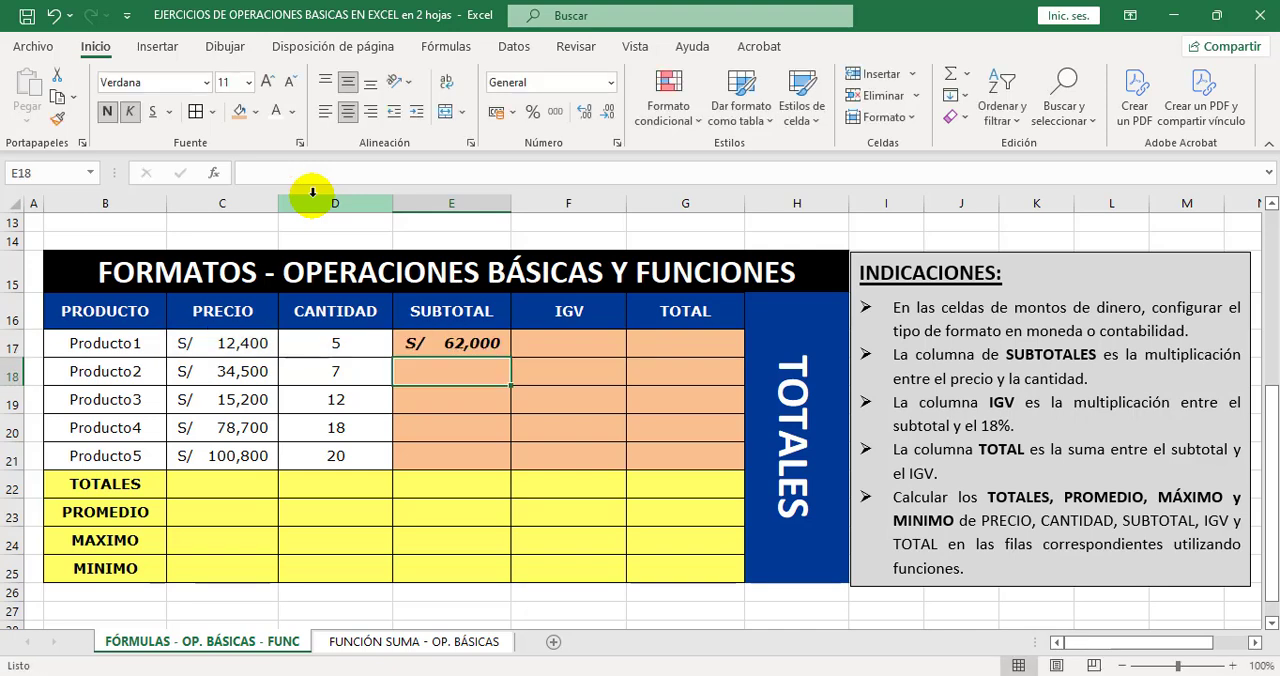
# Fill the SUBTOTAL formula from E17 down to E21 for the remaining products.
pyautogui.click(486, 344)
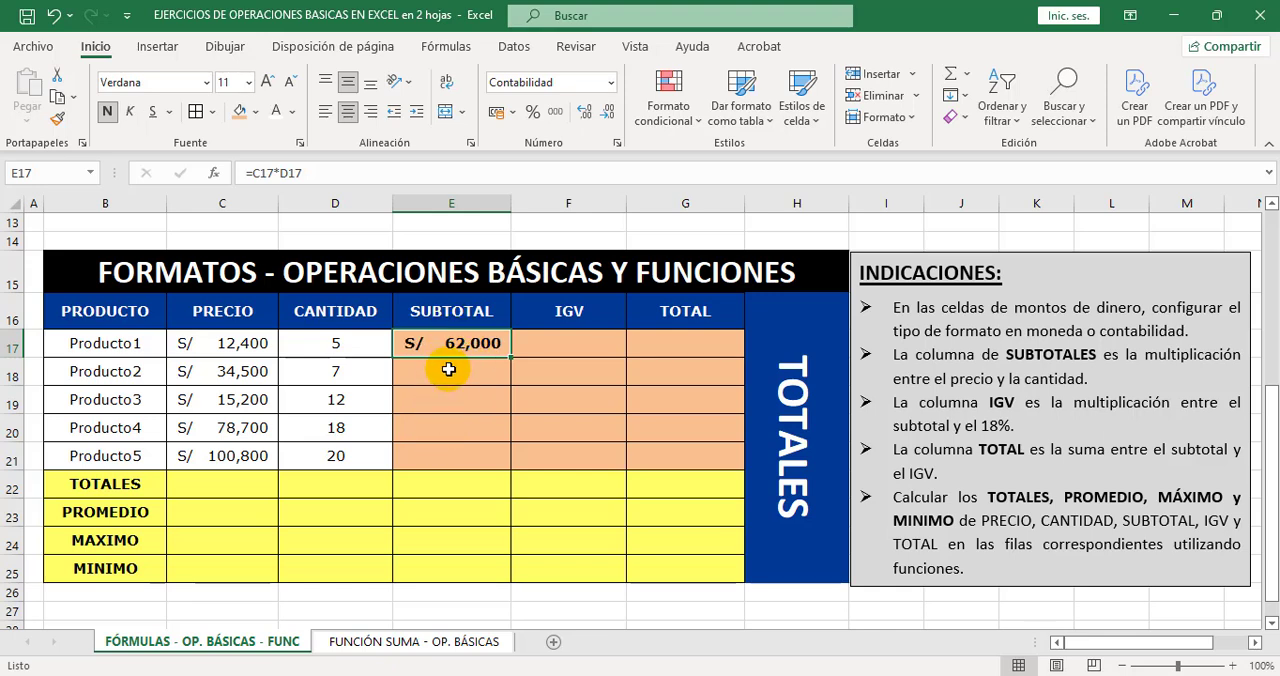
pyautogui.click(451, 372)
pyautogui.click(451, 400)
pyautogui.click(453, 430)
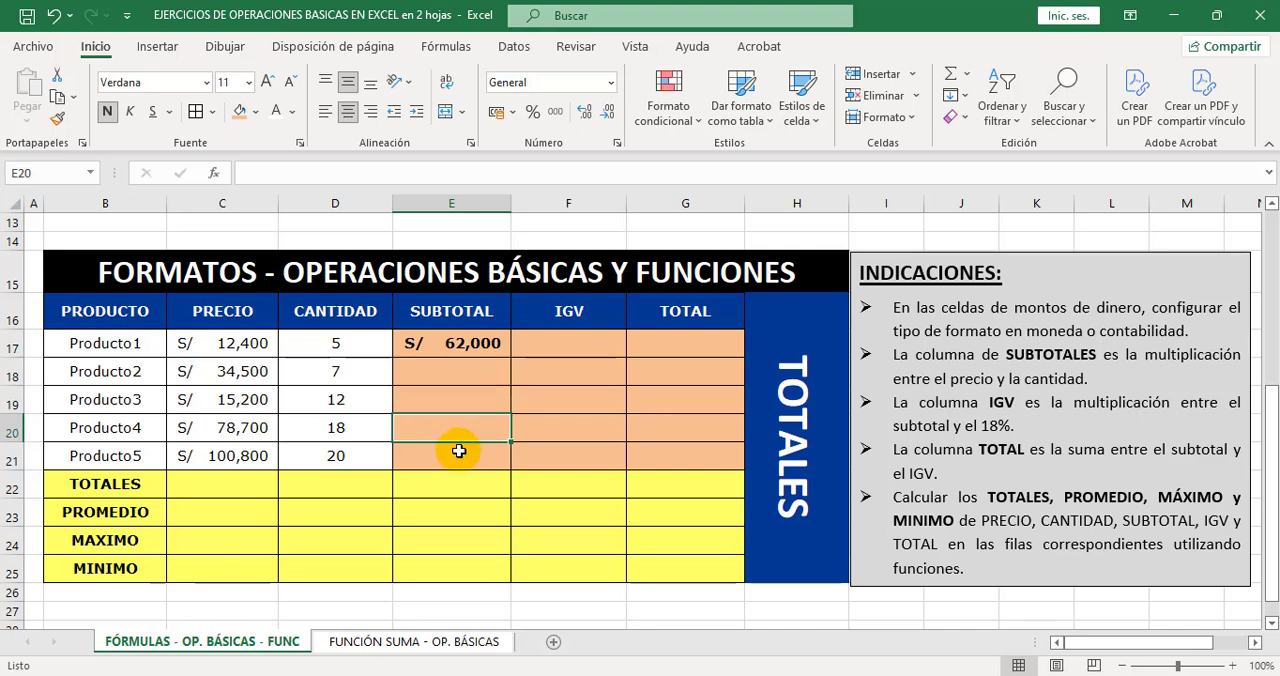
pyautogui.click(455, 374)
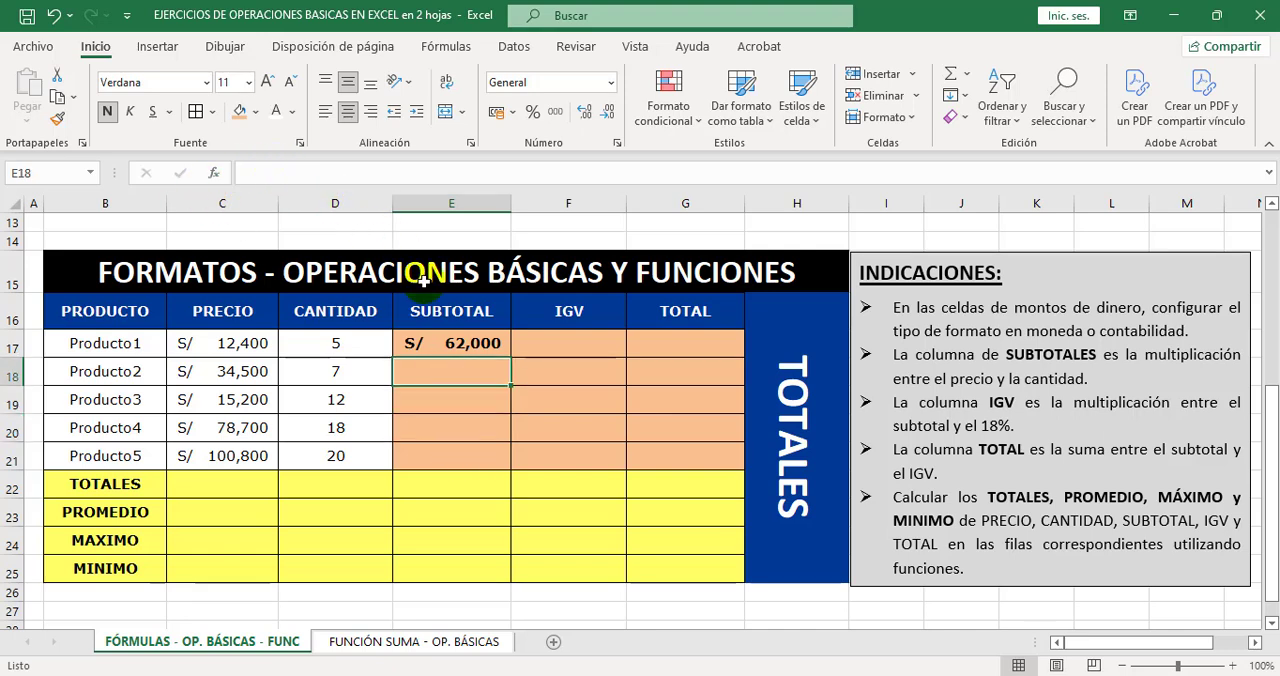
pyautogui.click(482, 345)
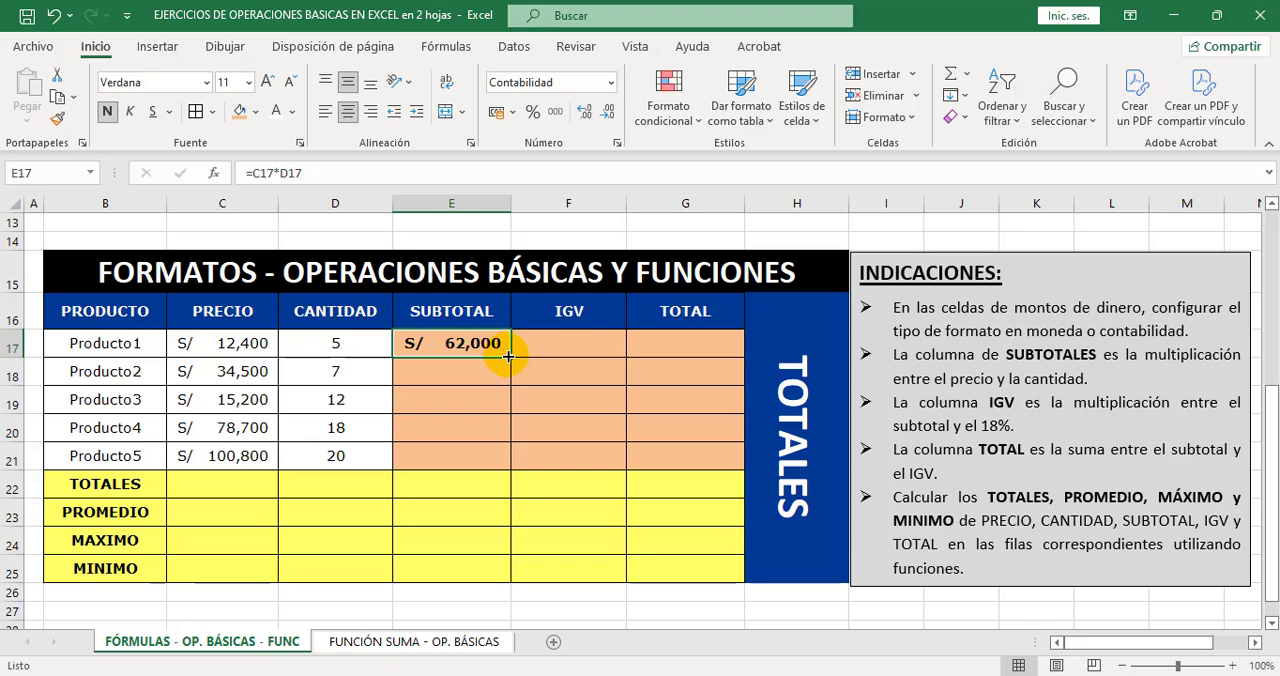
pyautogui.moveTo(508, 356); pyautogui.dragTo(501, 460)
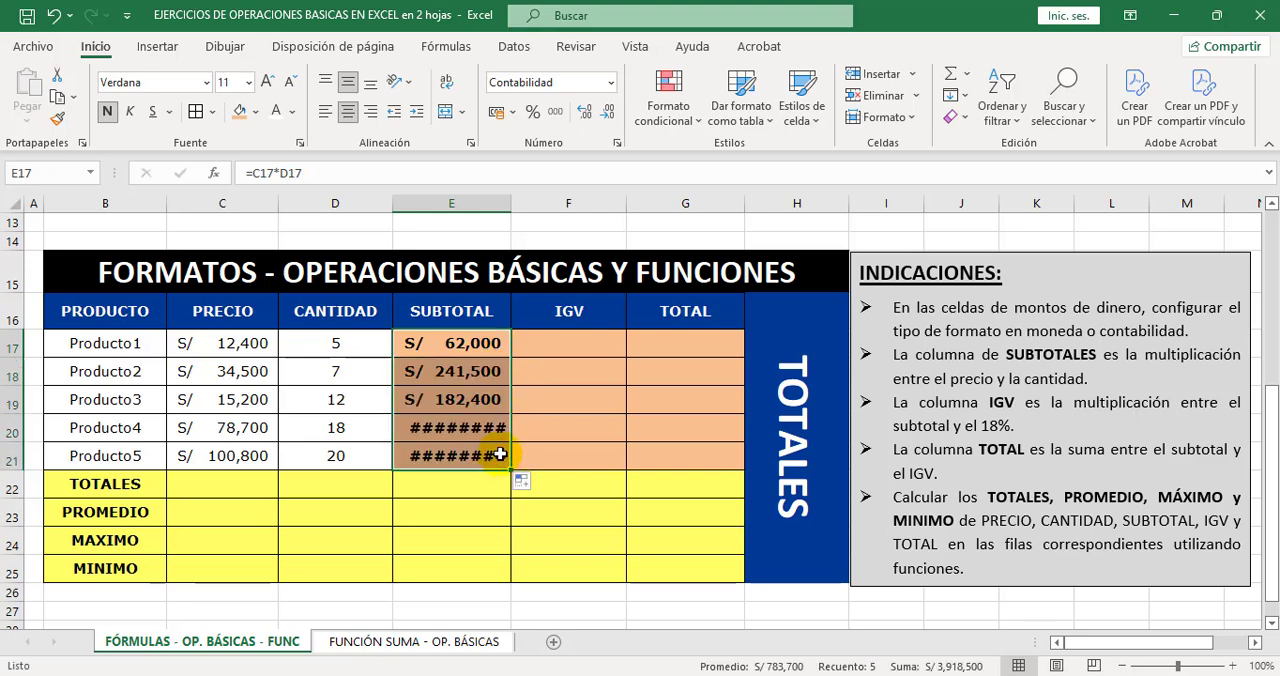
# Widen column E slightly so the SUBTOTAL amounts of Producto4 and Producto5 fit.
pyautogui.click(444, 398)
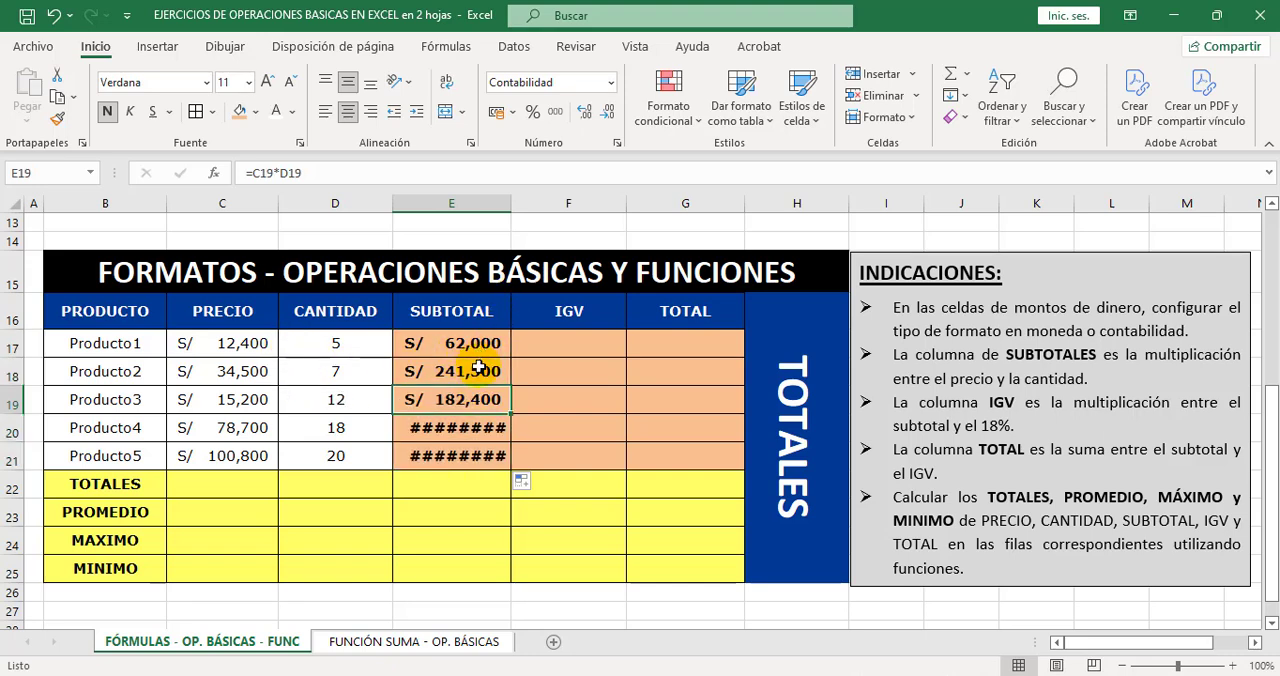
pyautogui.click(465, 427)
pyautogui.click(465, 455)
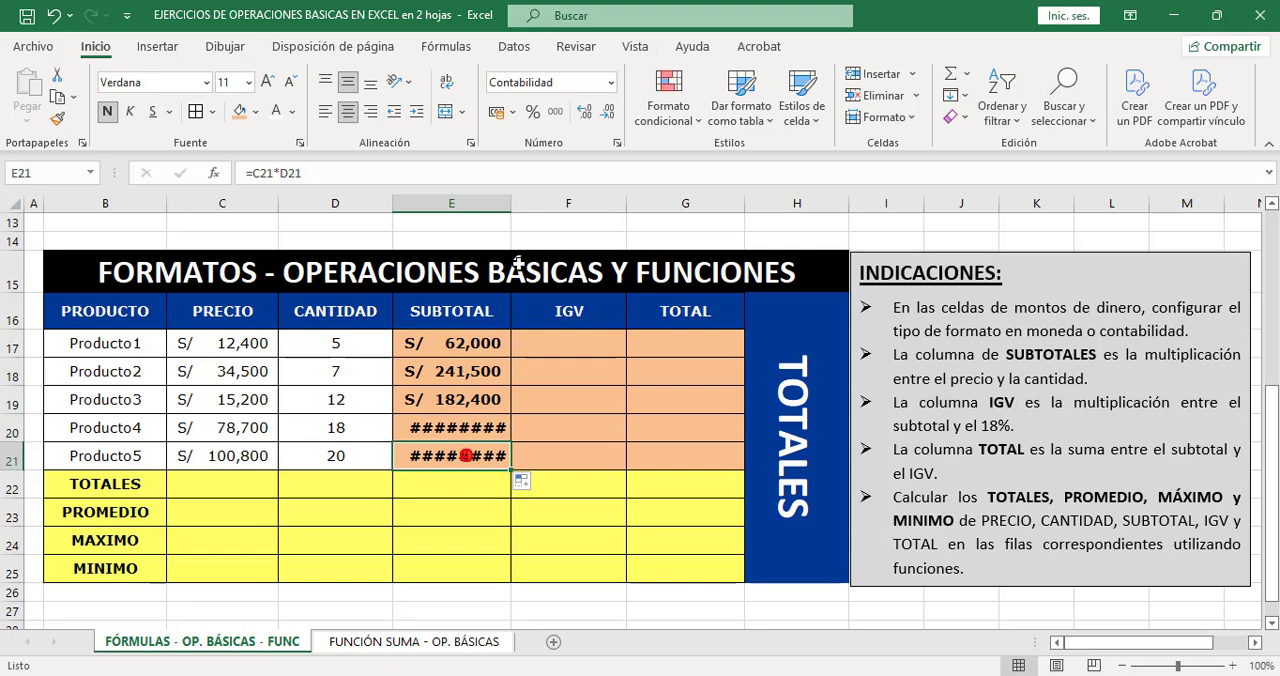
pyautogui.moveTo(512, 205); pyautogui.dragTo(521, 207)
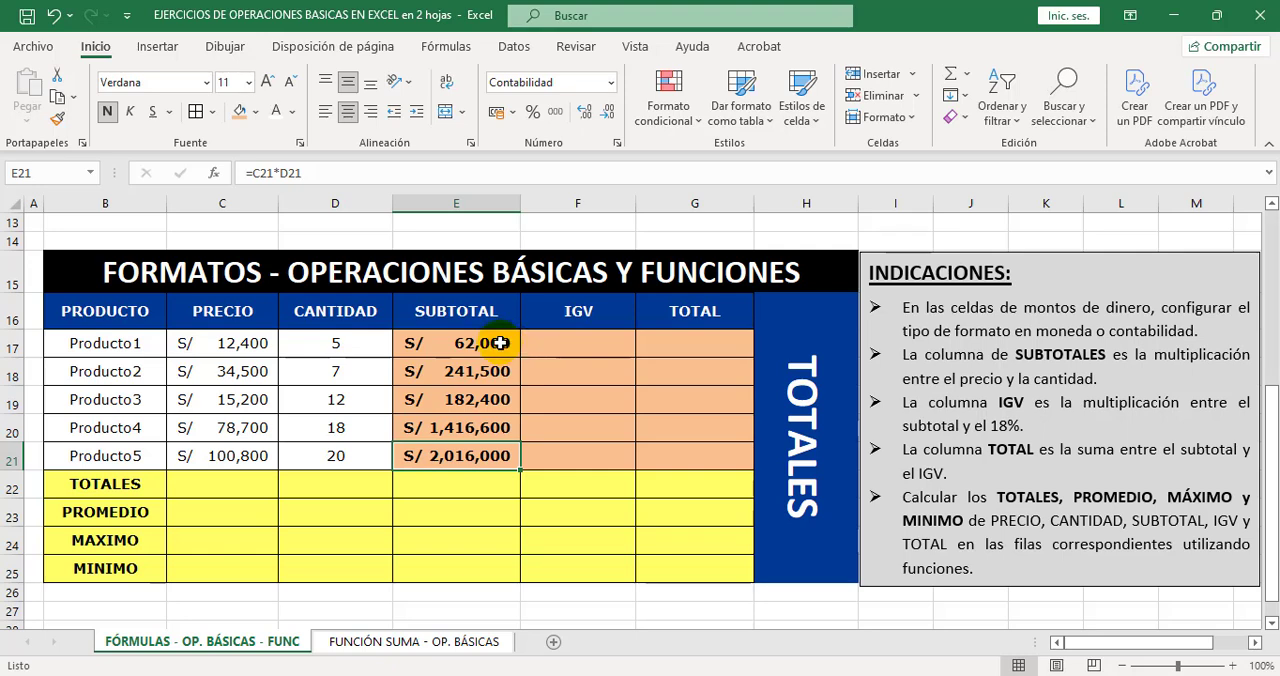
# Inspect the SUBTOTAL formulas in E17, E18 and E19 to check which price and quantity cells they reference, leaving them unedited.
pyautogui.moveTo(499, 342); pyautogui.dragTo(496, 445)
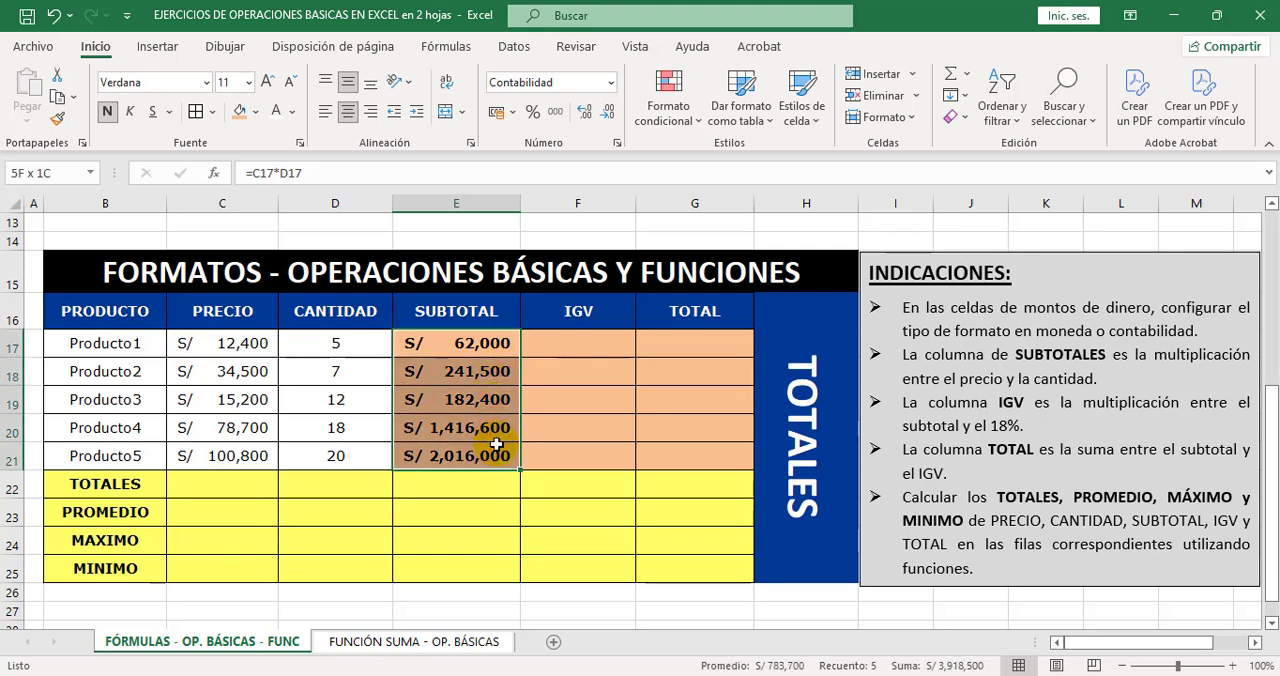
pyautogui.click(485, 344)
pyautogui.doubleClick(488, 343)
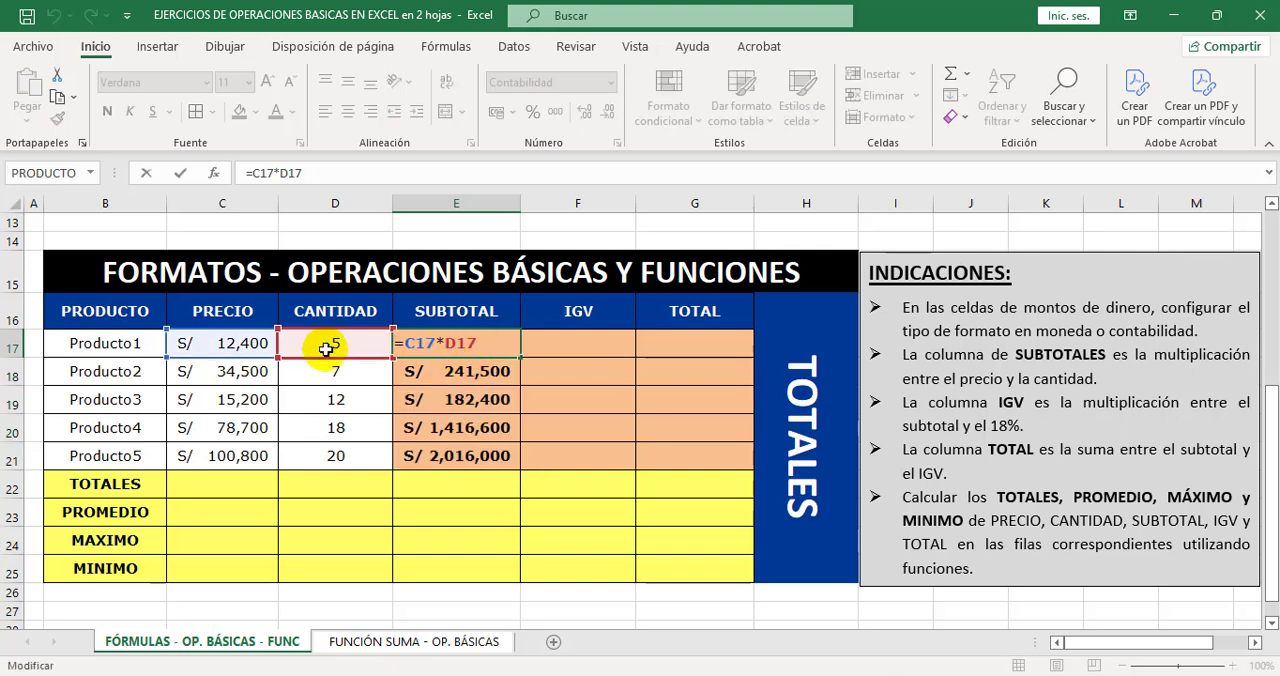
pyautogui.press('Escape')
pyautogui.doubleClick(455, 372)
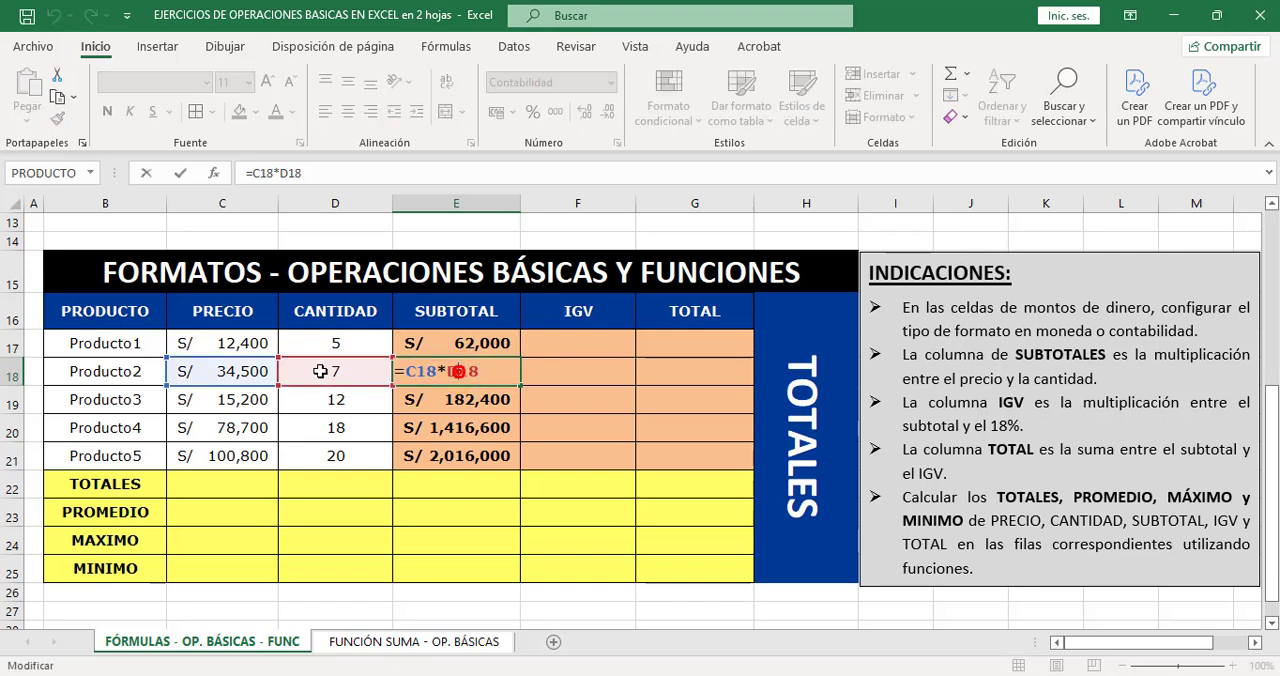
pyautogui.click(451, 393)
pyautogui.doubleClick(452, 399)
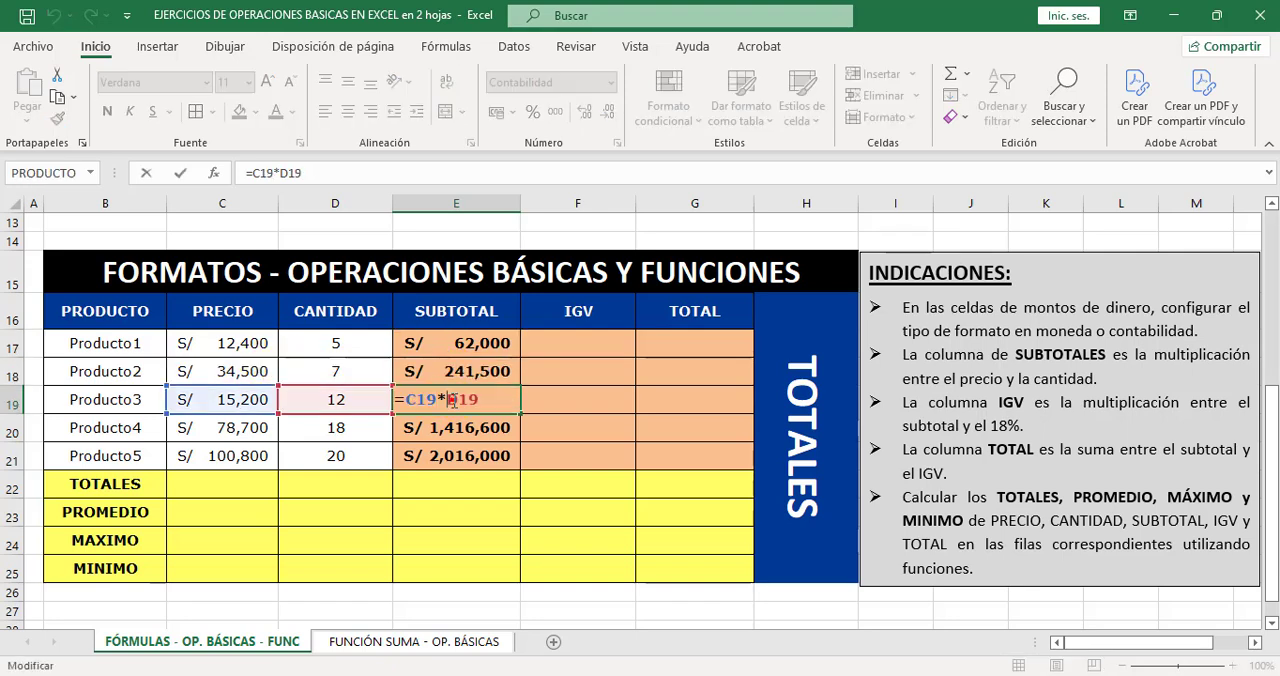
pyautogui.press('Escape')
pyautogui.click(510, 343)
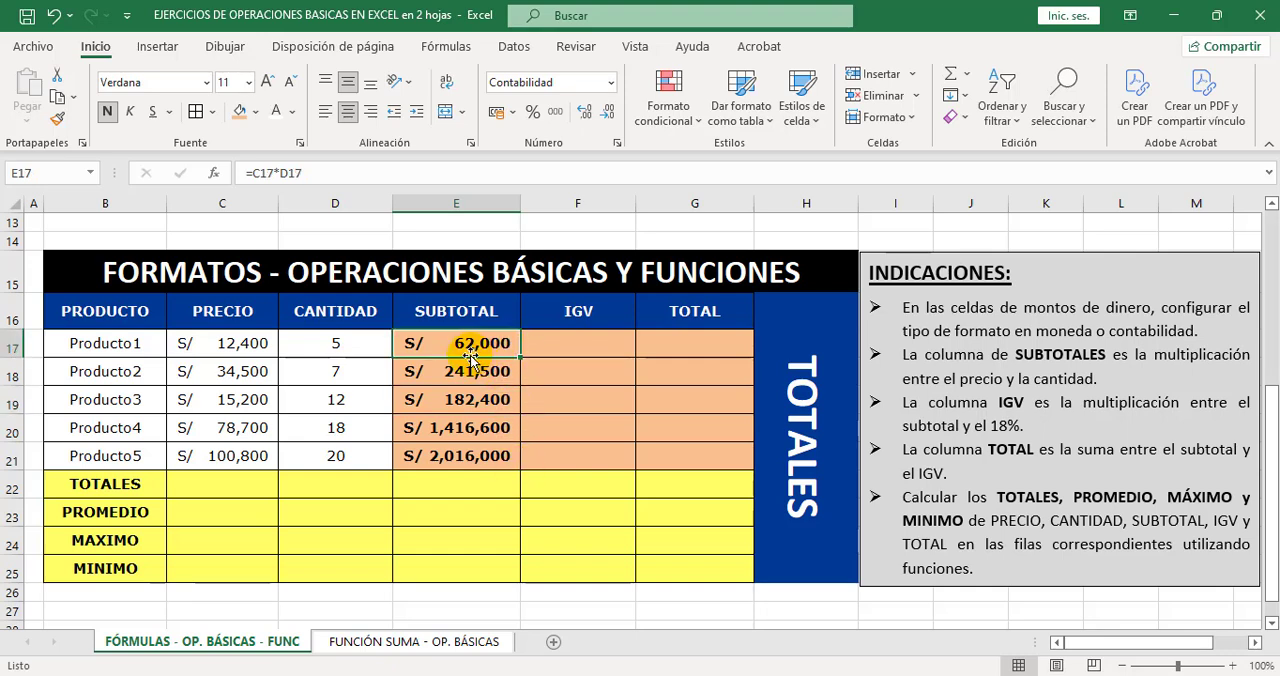
pyautogui.moveTo(469, 360); pyautogui.dragTo(466, 457)
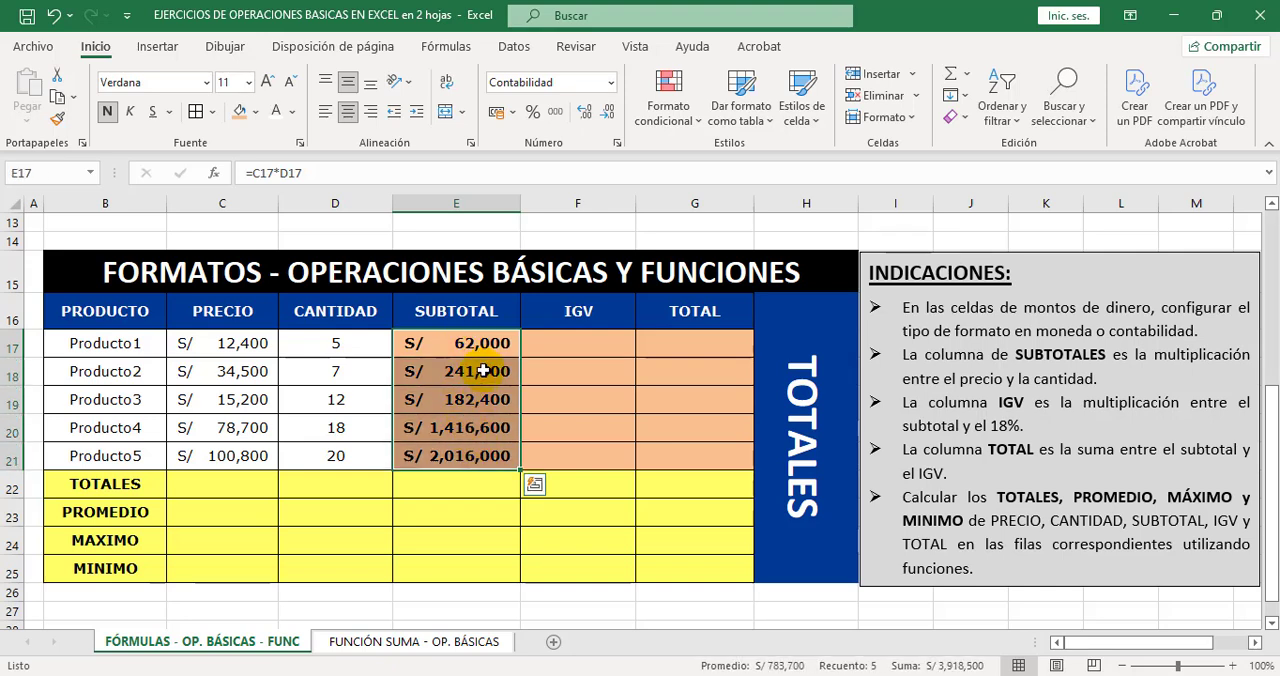
# Check the number format applied to the SUBTOTAL amounts in E17:E21 and accept it without edits.
pyautogui.hotkey('ctrl', '1')
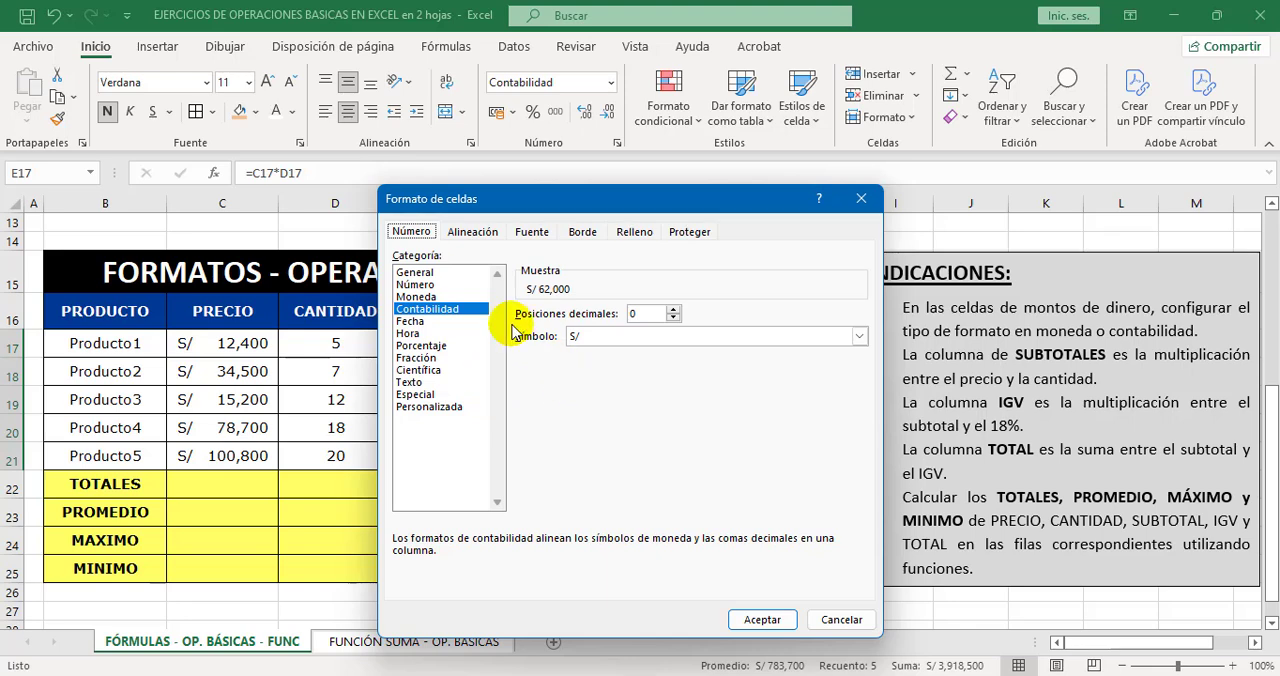
pyautogui.press('Return')
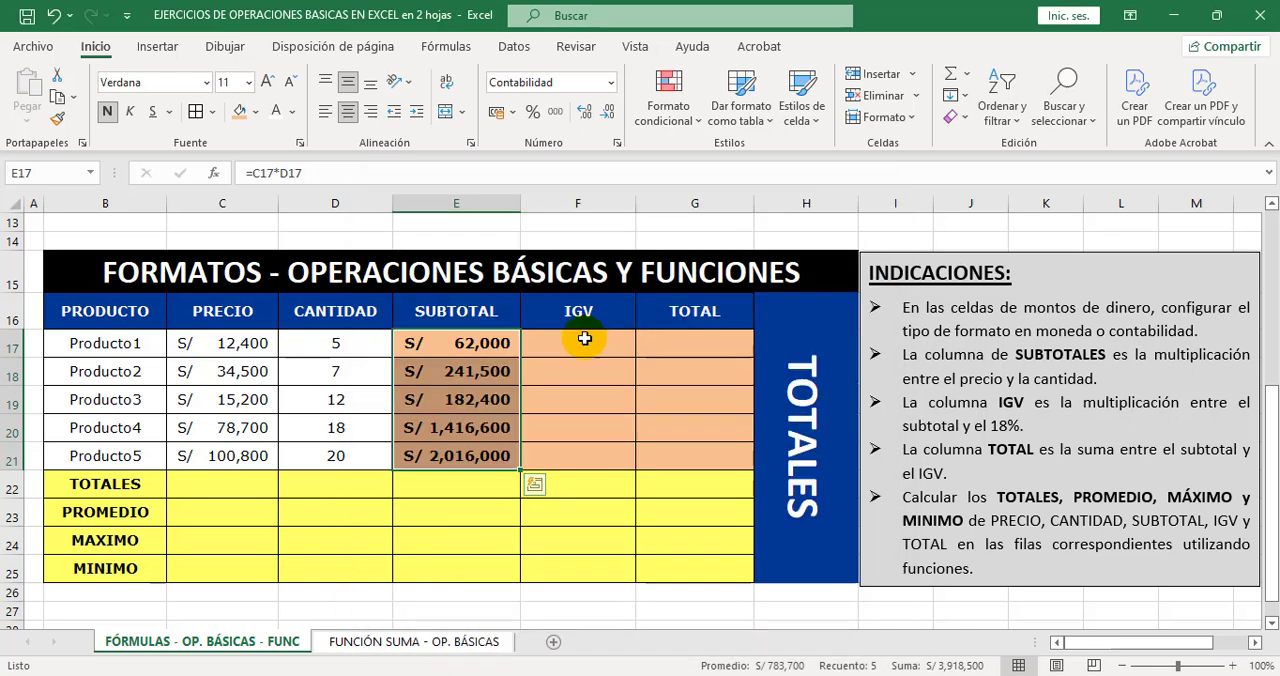
# Calculate the IGV of Producto1 in F17 as 18% of its subtotal with =E17*18%.
pyautogui.click(503, 350)
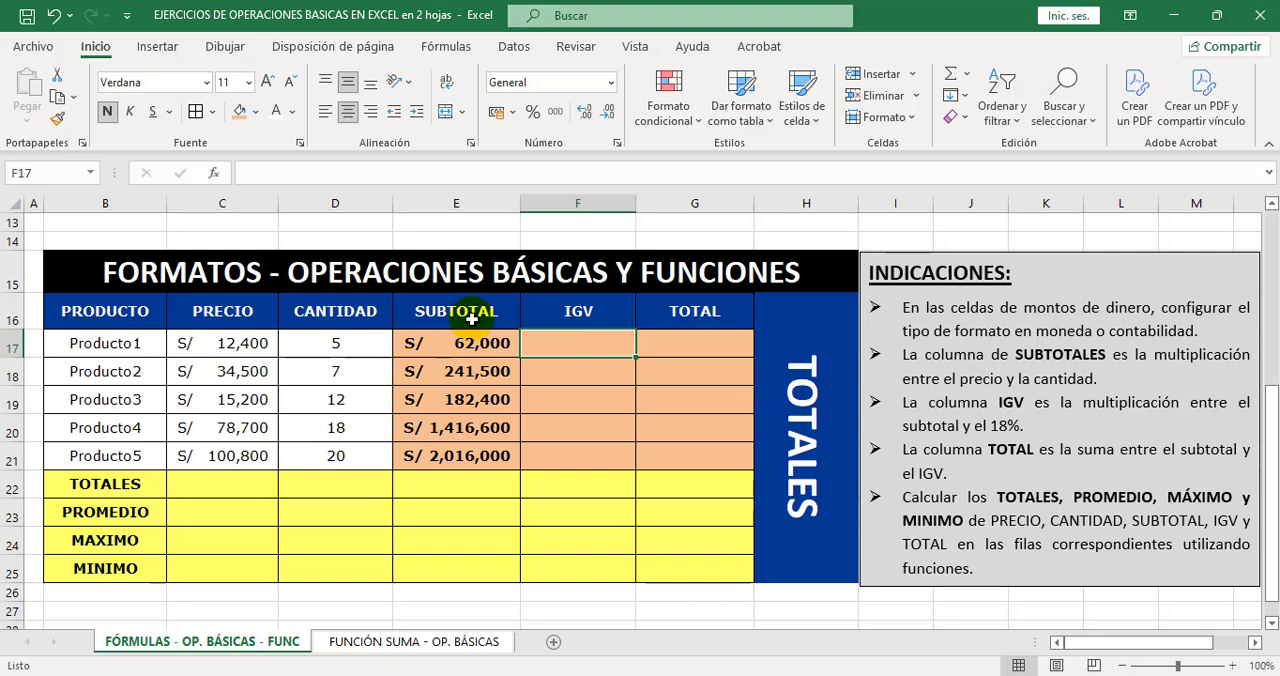
pyautogui.click(311, 173)
pyautogui.write('=')
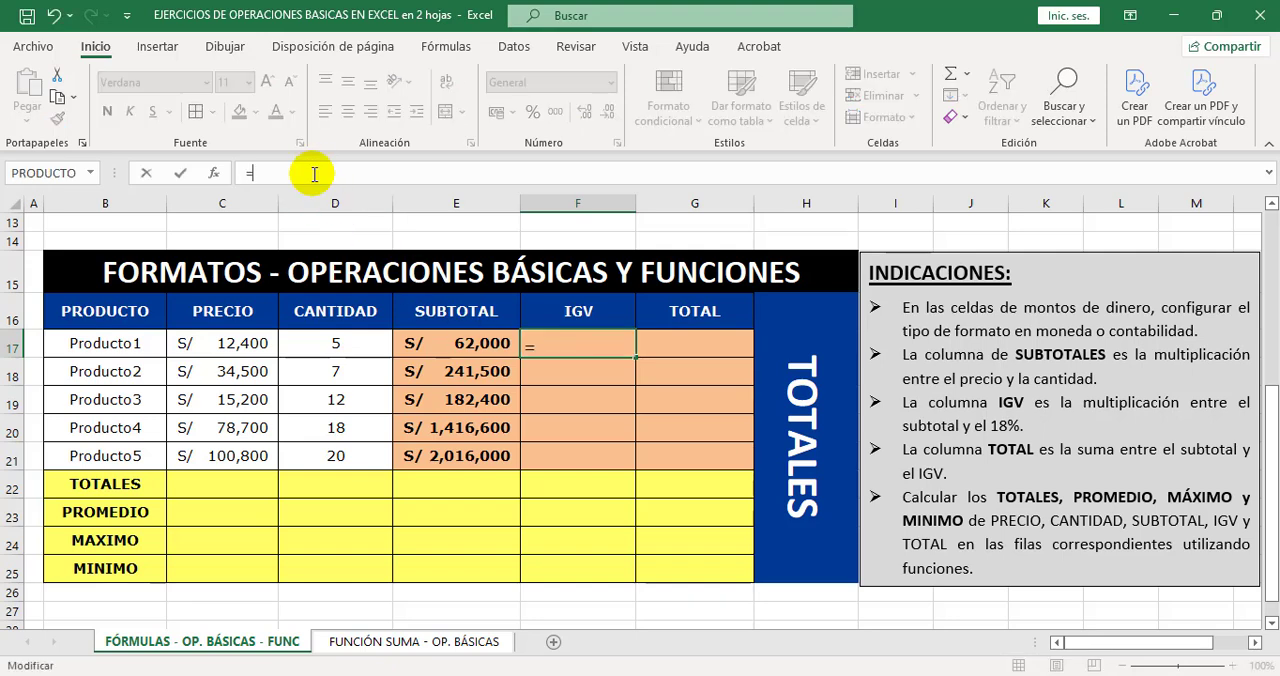
pyautogui.click(482, 343)
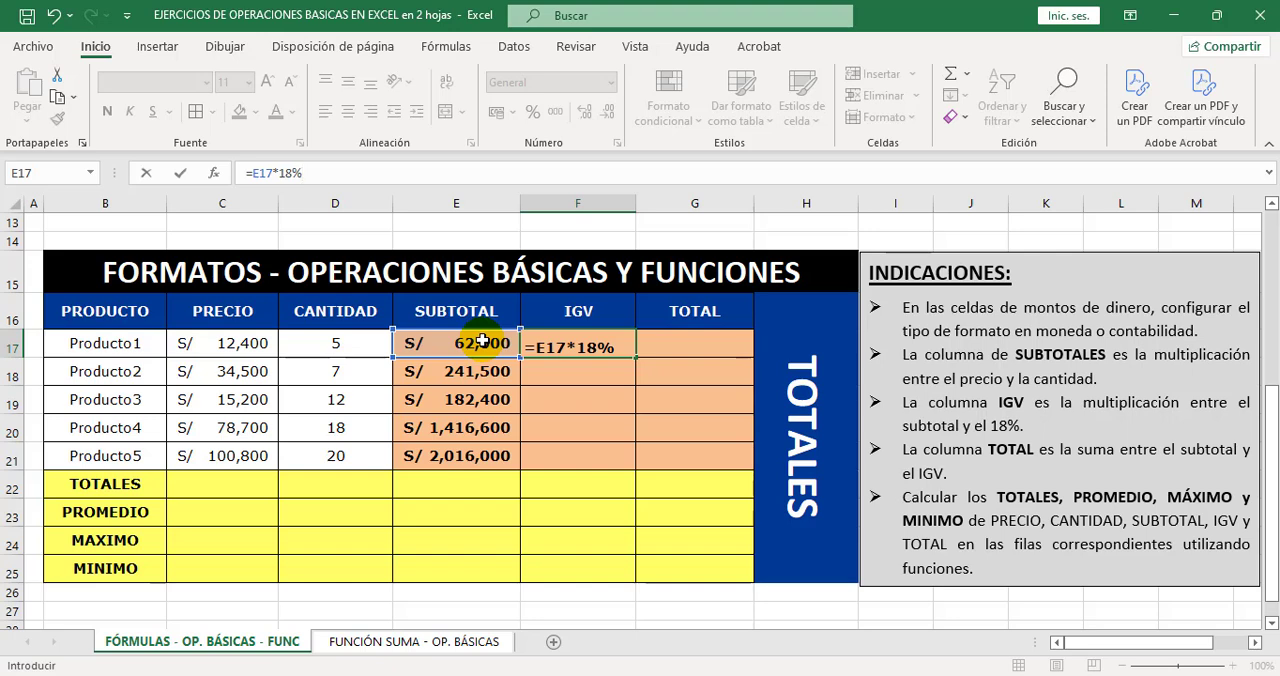
pyautogui.press('Return')
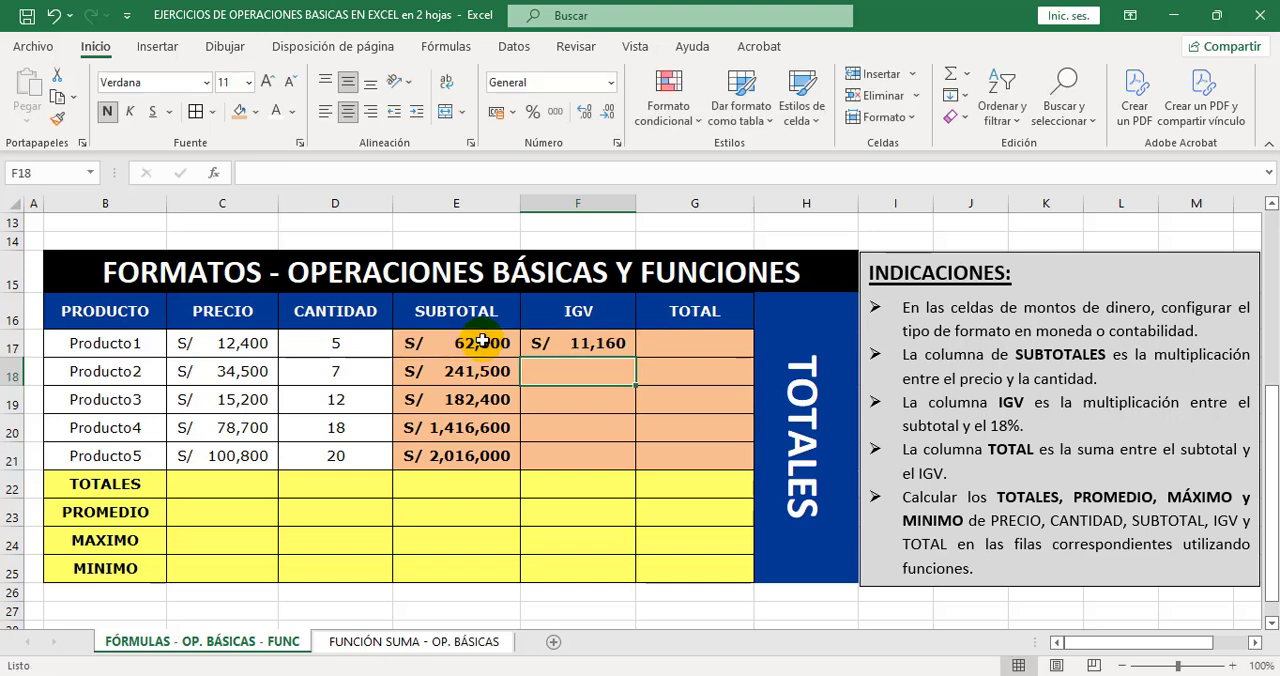
# Fill the IGV formula from F17 down to F21 and check the copied formula in each product's row.
pyautogui.click(613, 343)
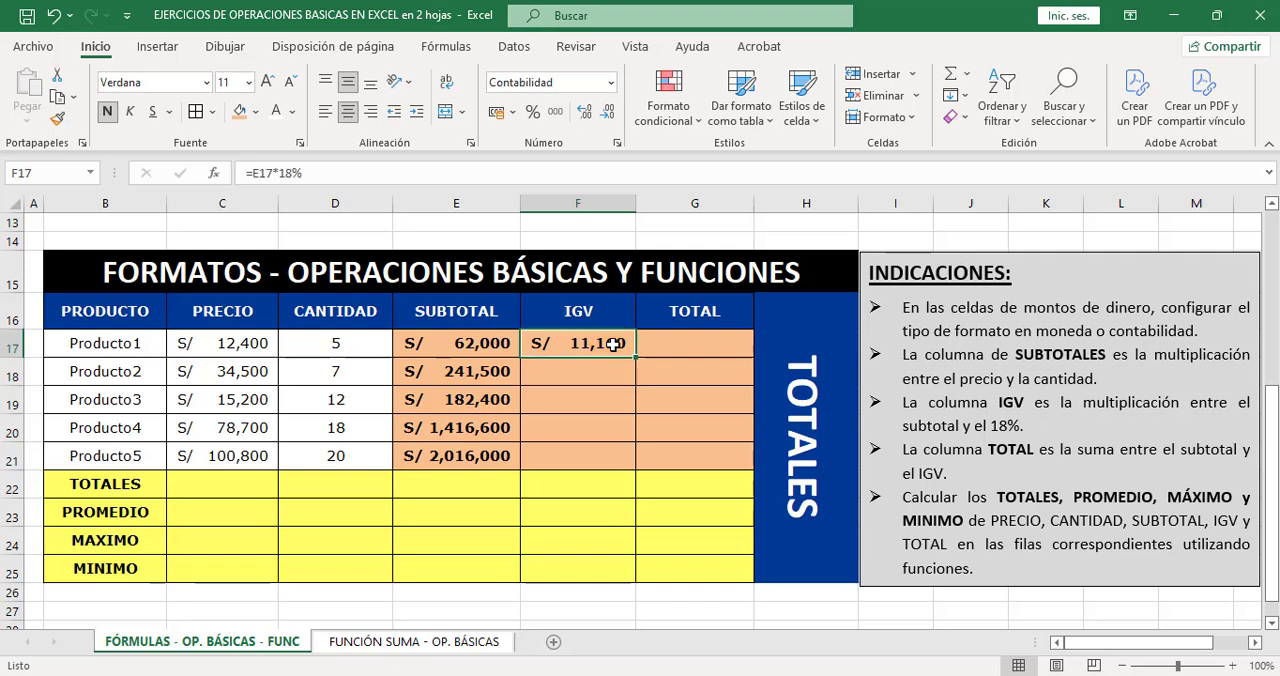
pyautogui.moveTo(634, 360); pyautogui.dragTo(635, 460)
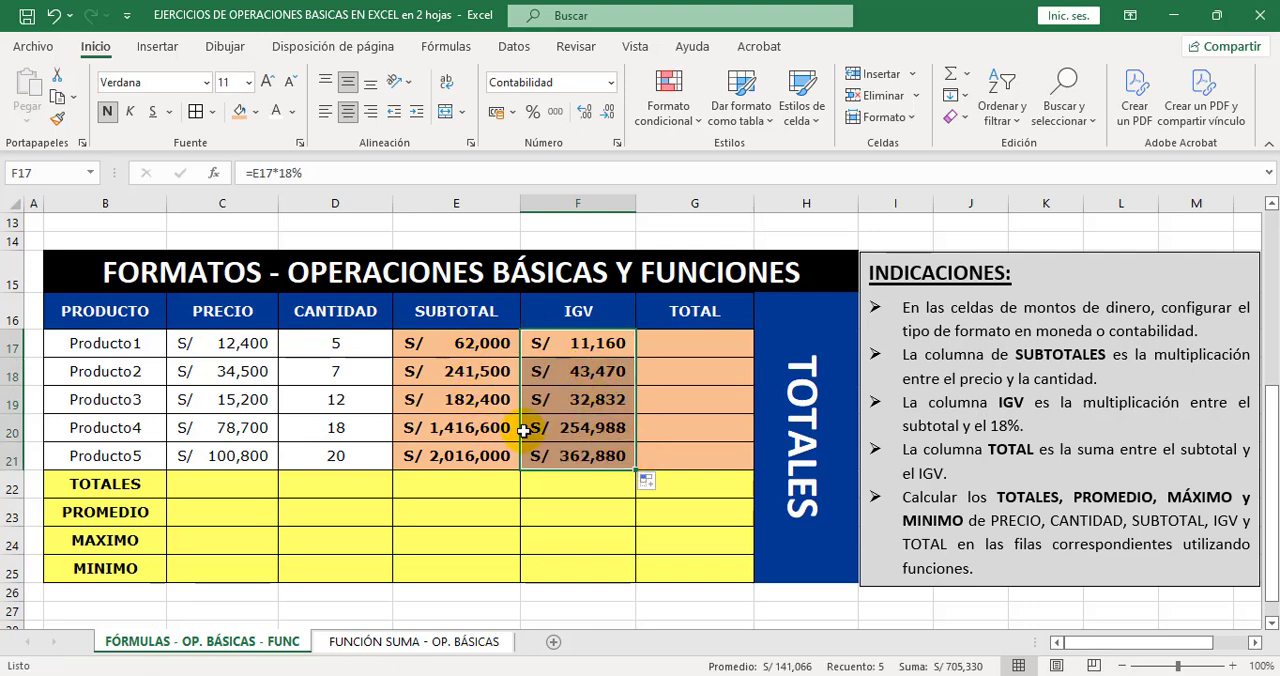
pyautogui.click(588, 344)
pyautogui.click(582, 372)
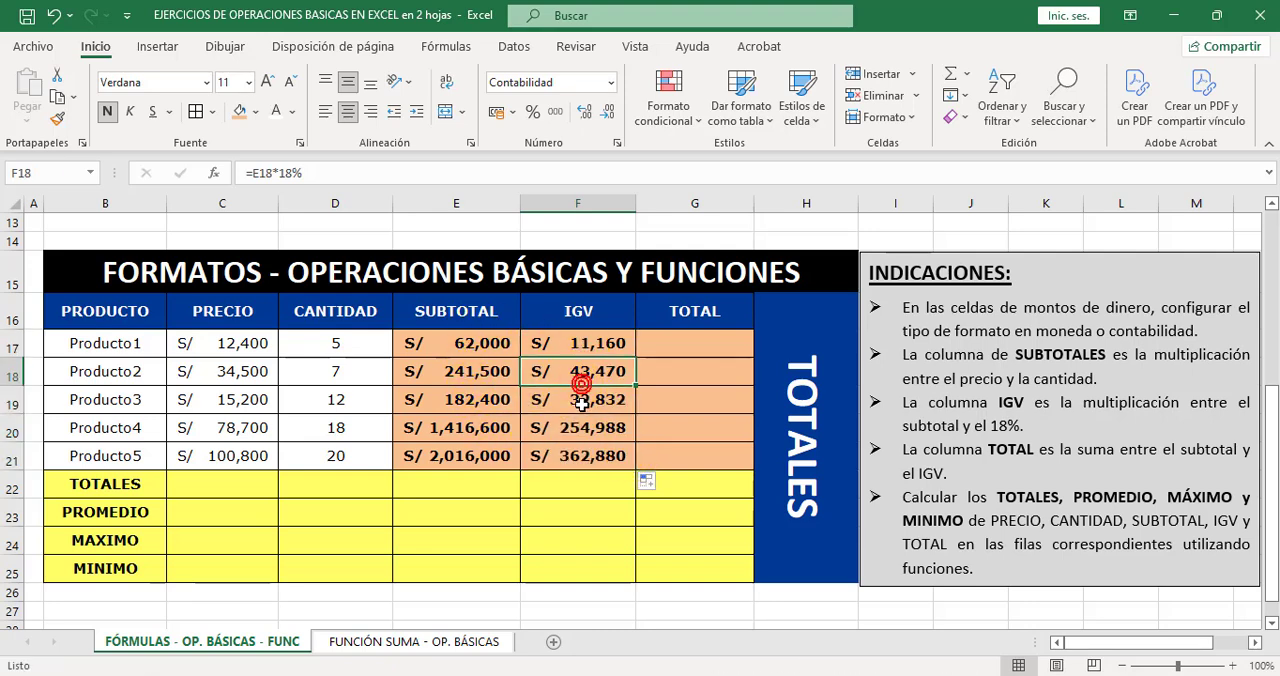
pyautogui.click(580, 400)
pyautogui.click(578, 428)
pyautogui.click(574, 450)
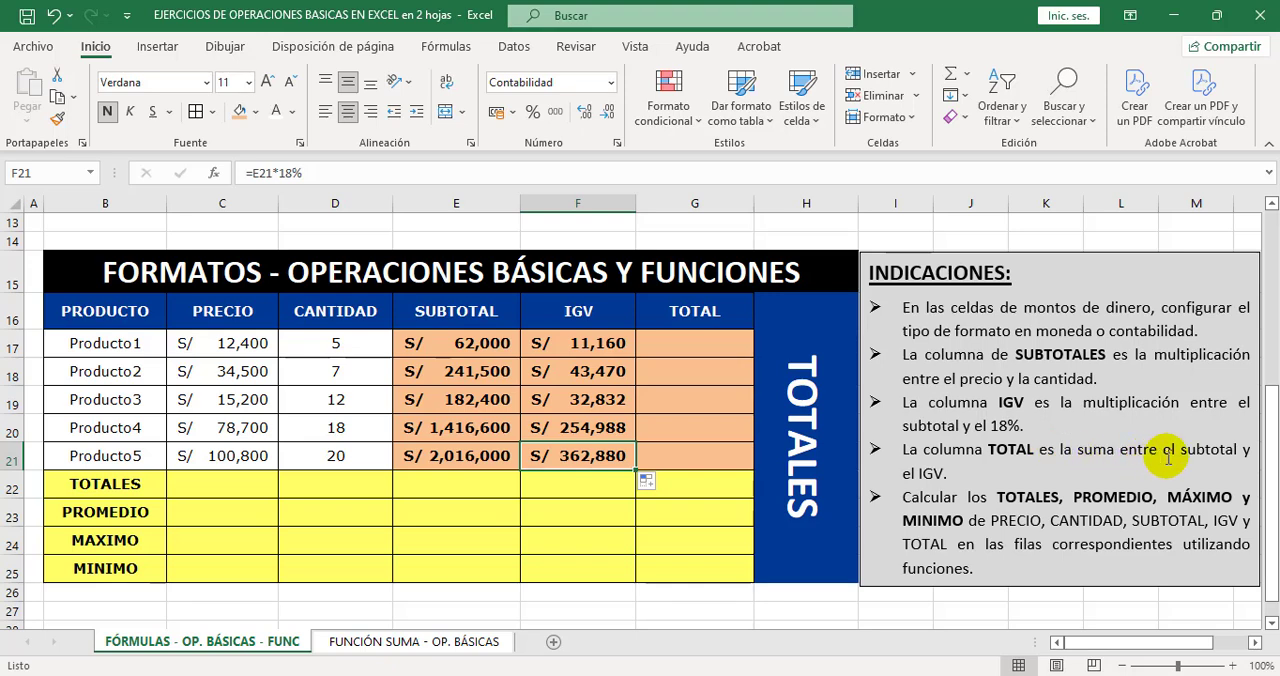
# Calculate the TOTAL of Producto1 in G17 by adding its subtotal and IGV with =E17+F17.
pyautogui.click(686, 342)
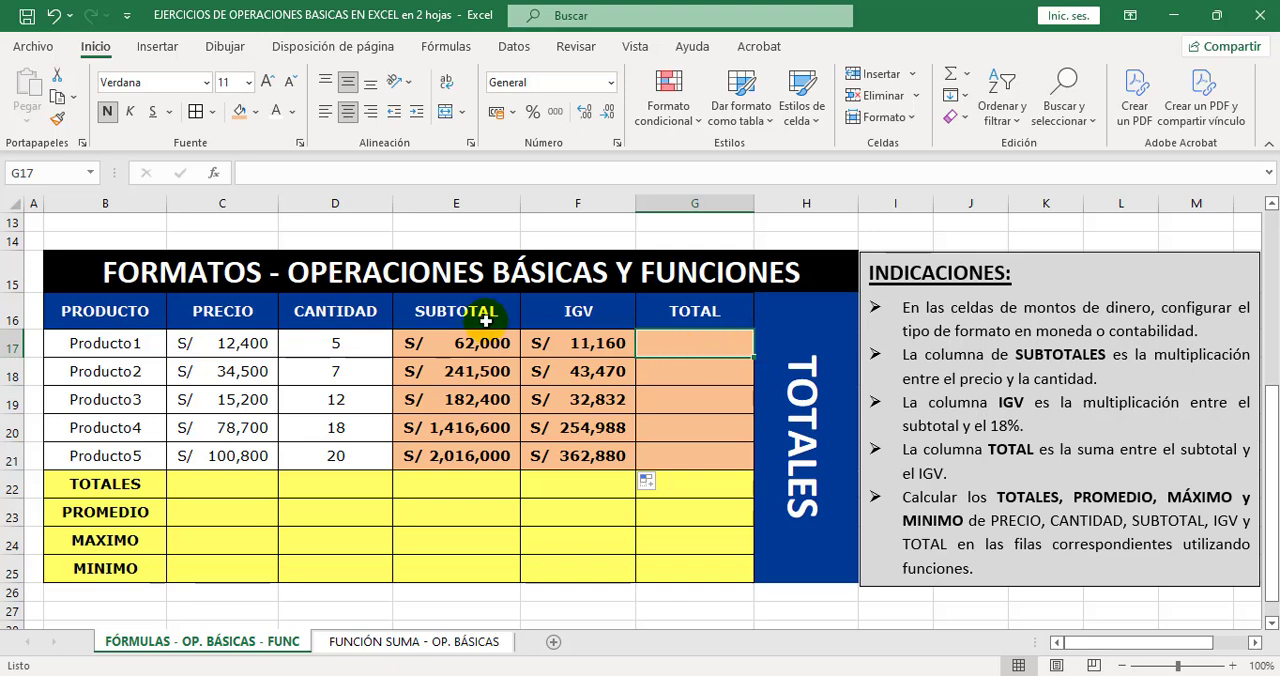
pyautogui.click(348, 171)
pyautogui.write('=')
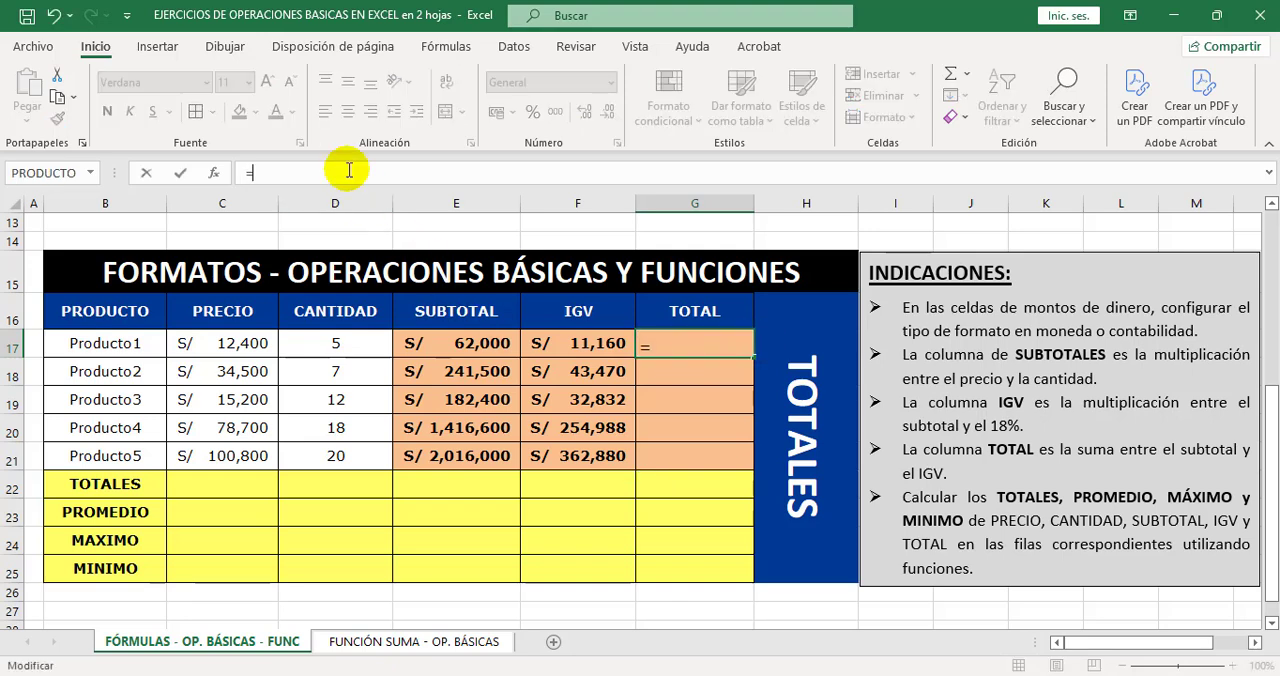
pyautogui.click(468, 348)
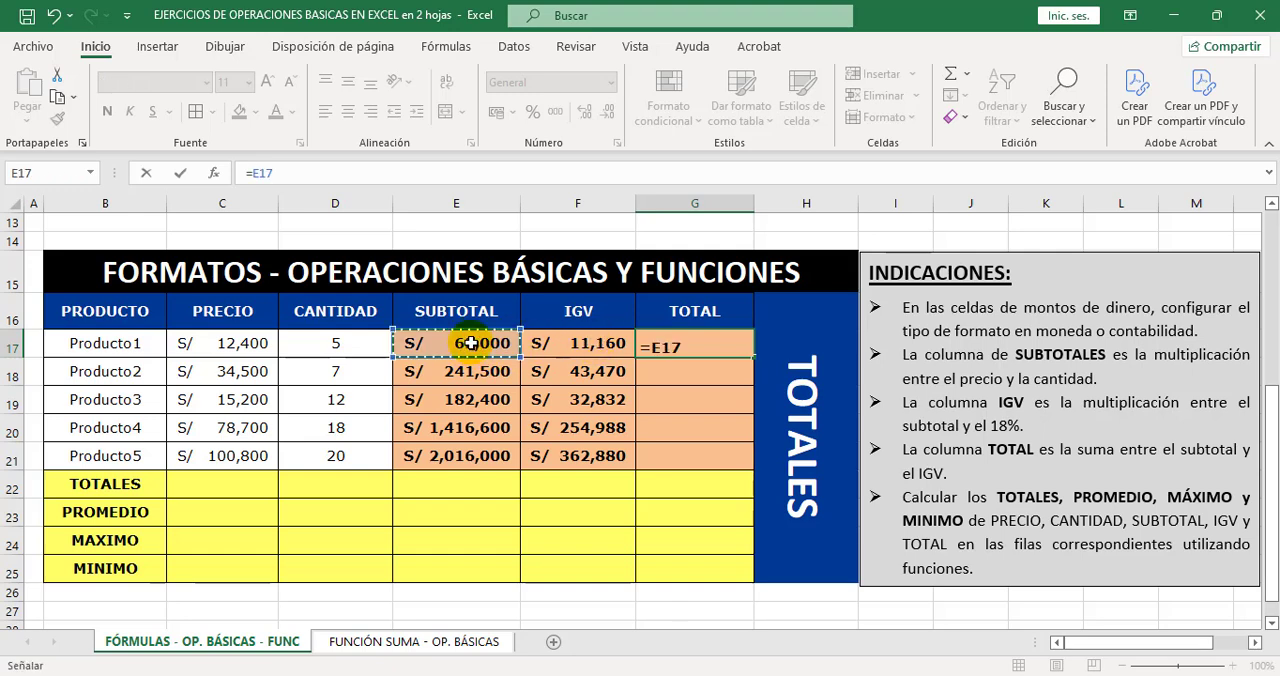
pyautogui.click(597, 343)
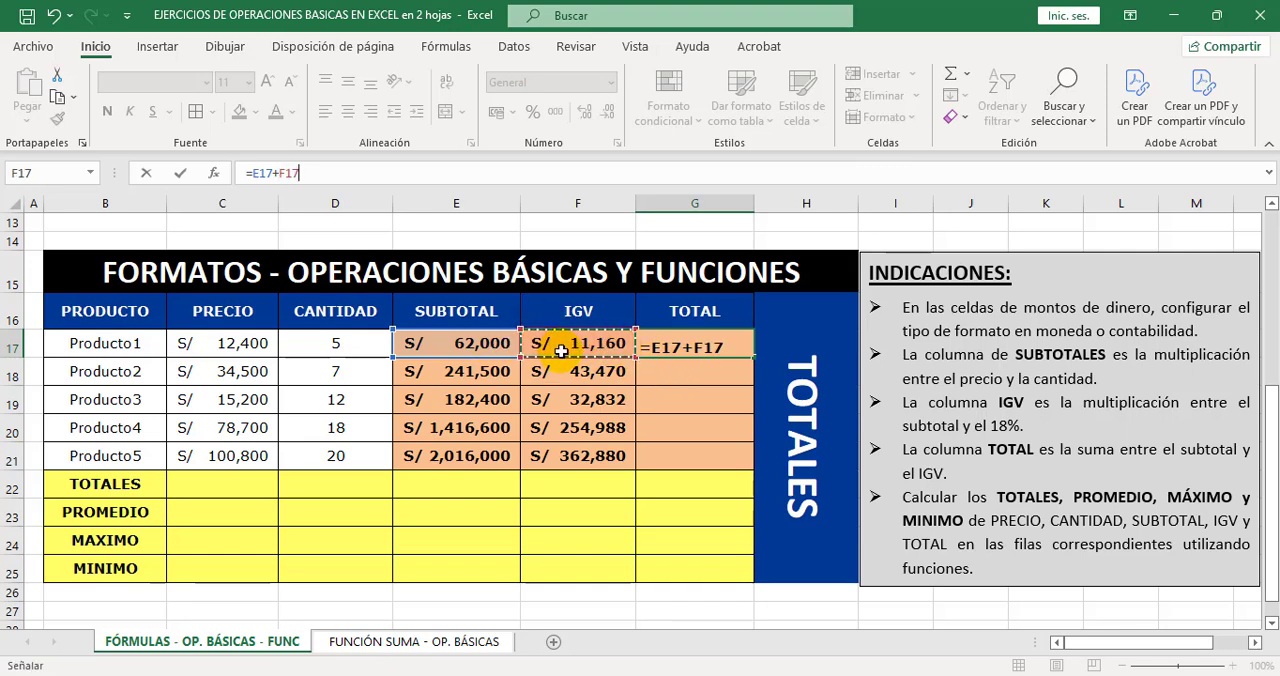
pyautogui.press('Return')
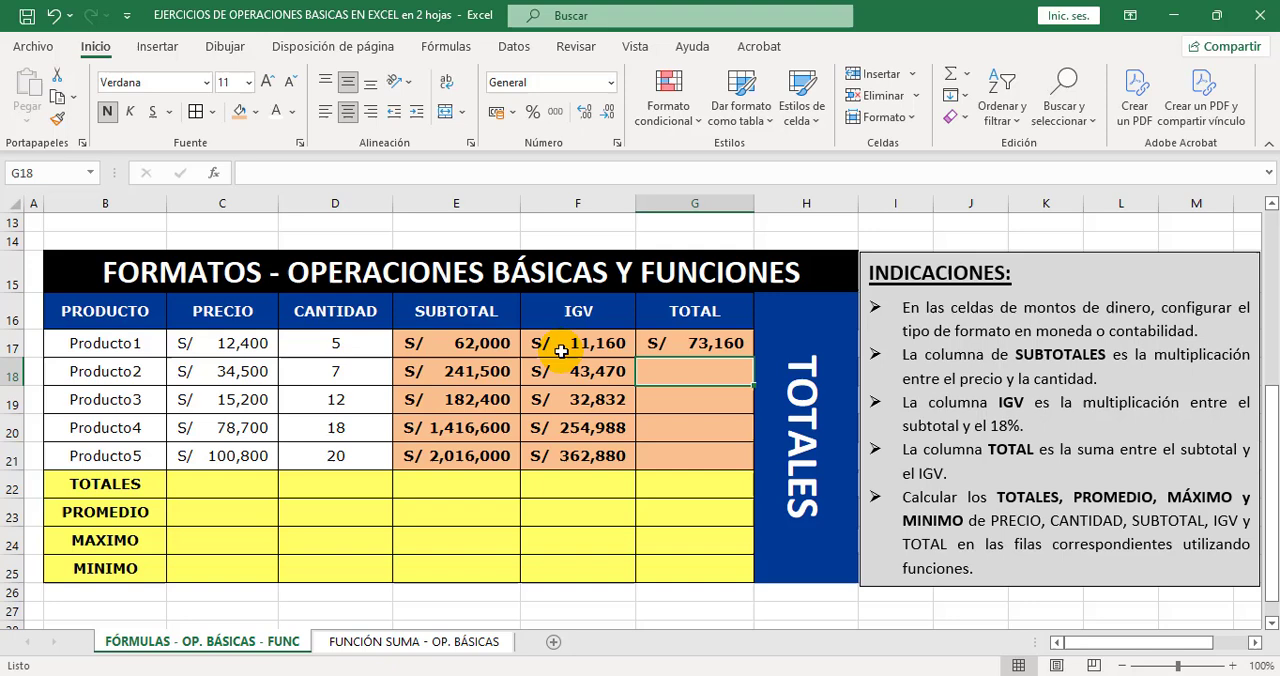
# Fill the TOTAL formula from G17 down to G21 and widen column G slightly so all amounts fit.
pyautogui.click(727, 344)
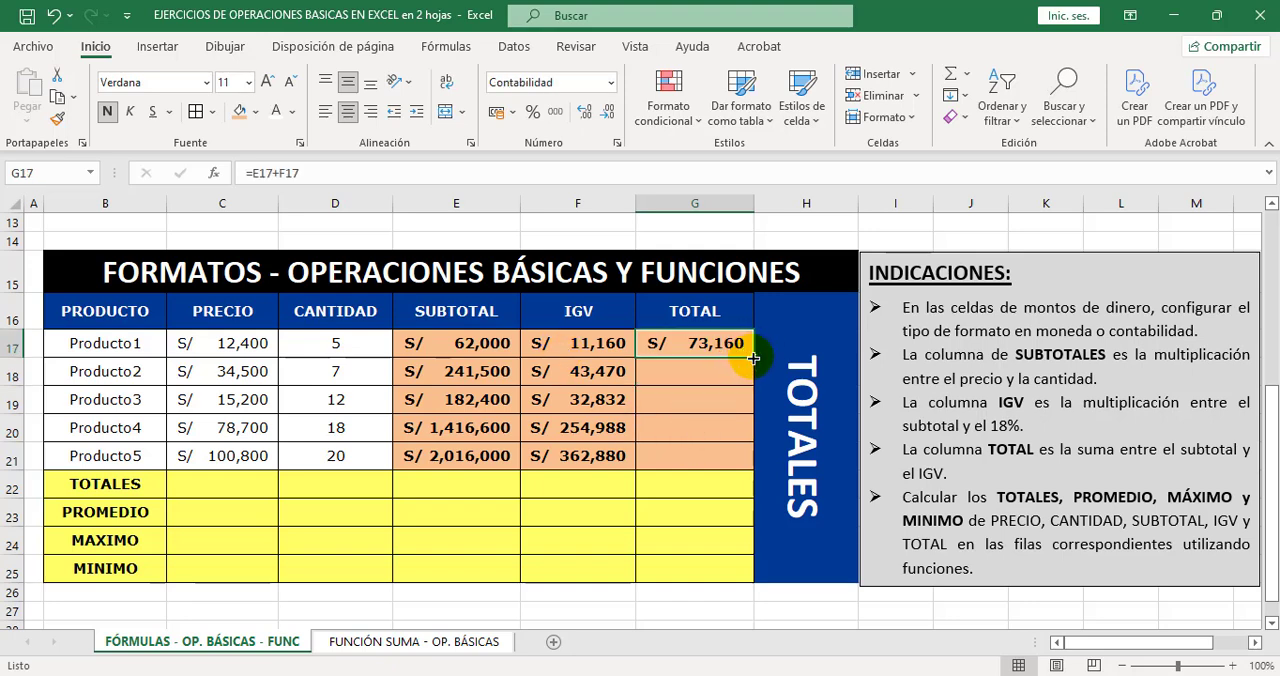
pyautogui.moveTo(753, 358); pyautogui.dragTo(743, 461)
pyautogui.click(717, 401)
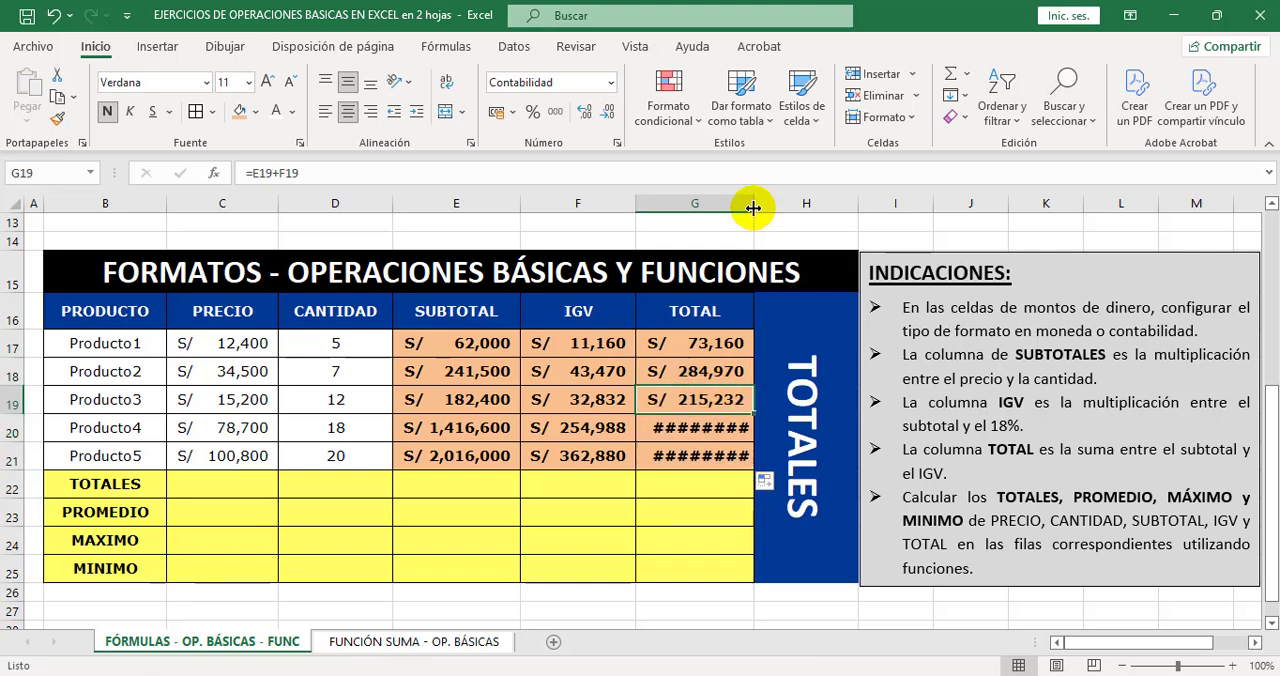
pyautogui.moveTo(754, 205); pyautogui.dragTo(767, 205)
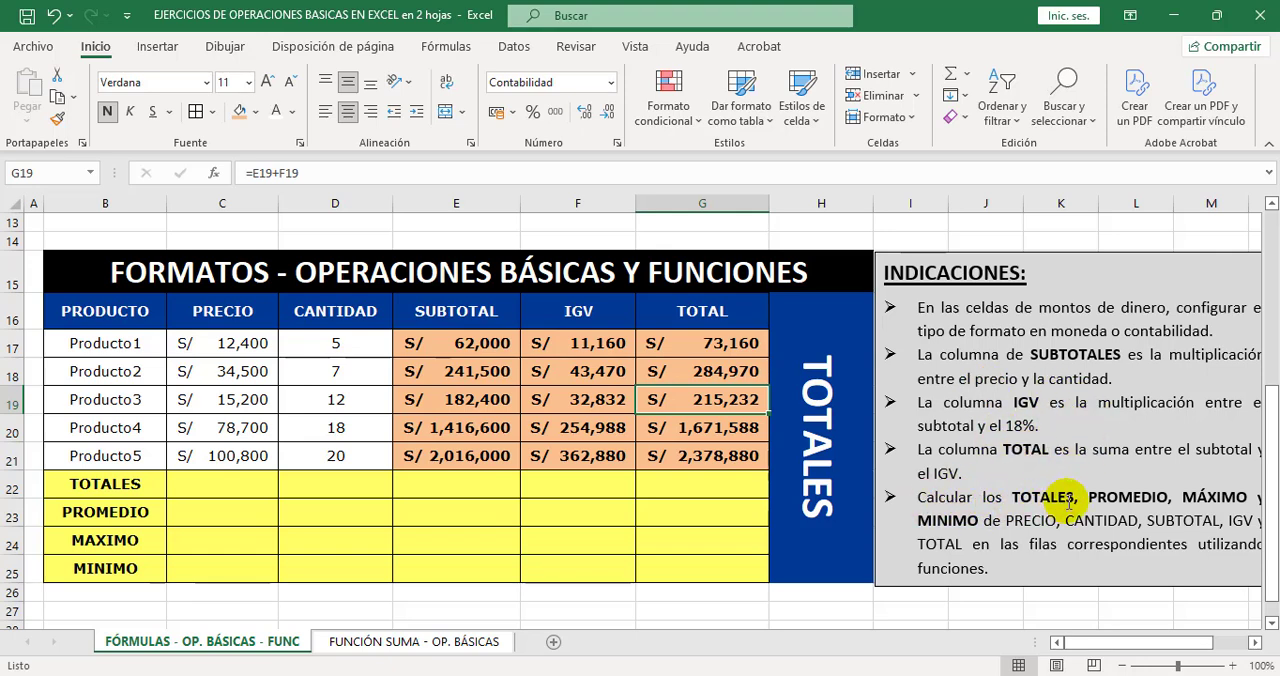
# Read the instruction about the summary functions and review the PRECIO to TOTAL data ranges and the empty TOTALES row they feed.
pyautogui.hscroll(2, 1020, 508)
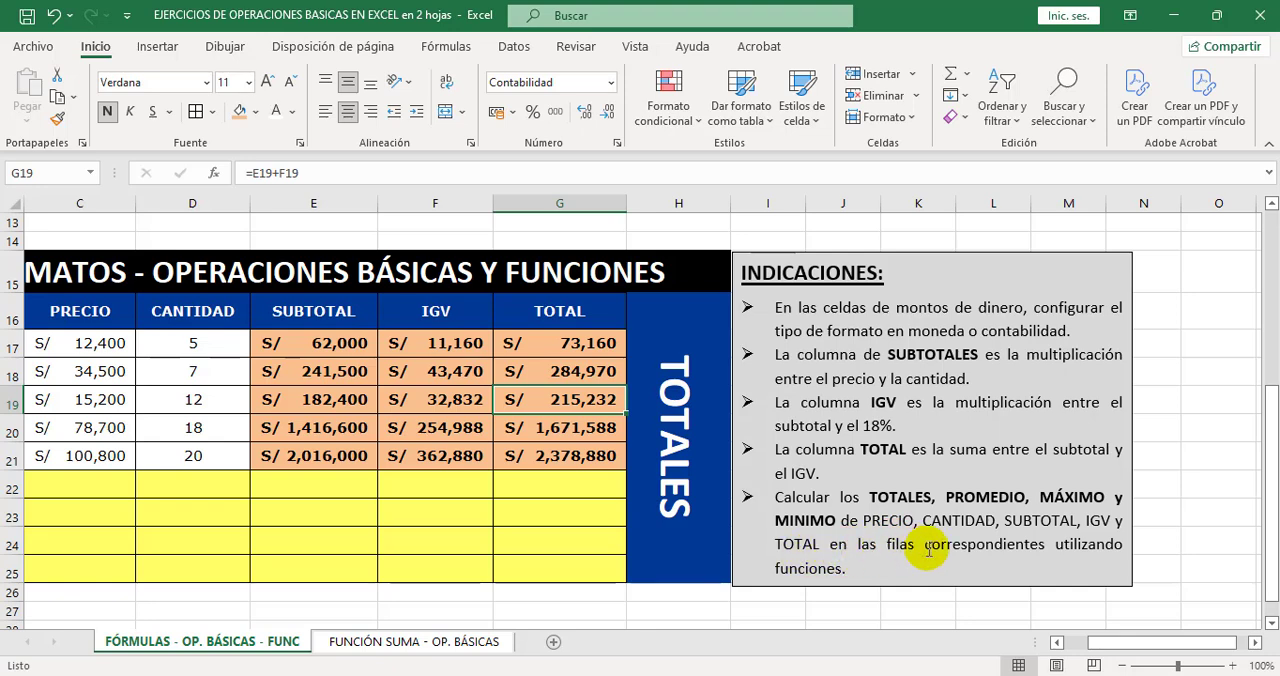
pyautogui.moveTo(1123, 643); pyautogui.dragTo(1064, 645)
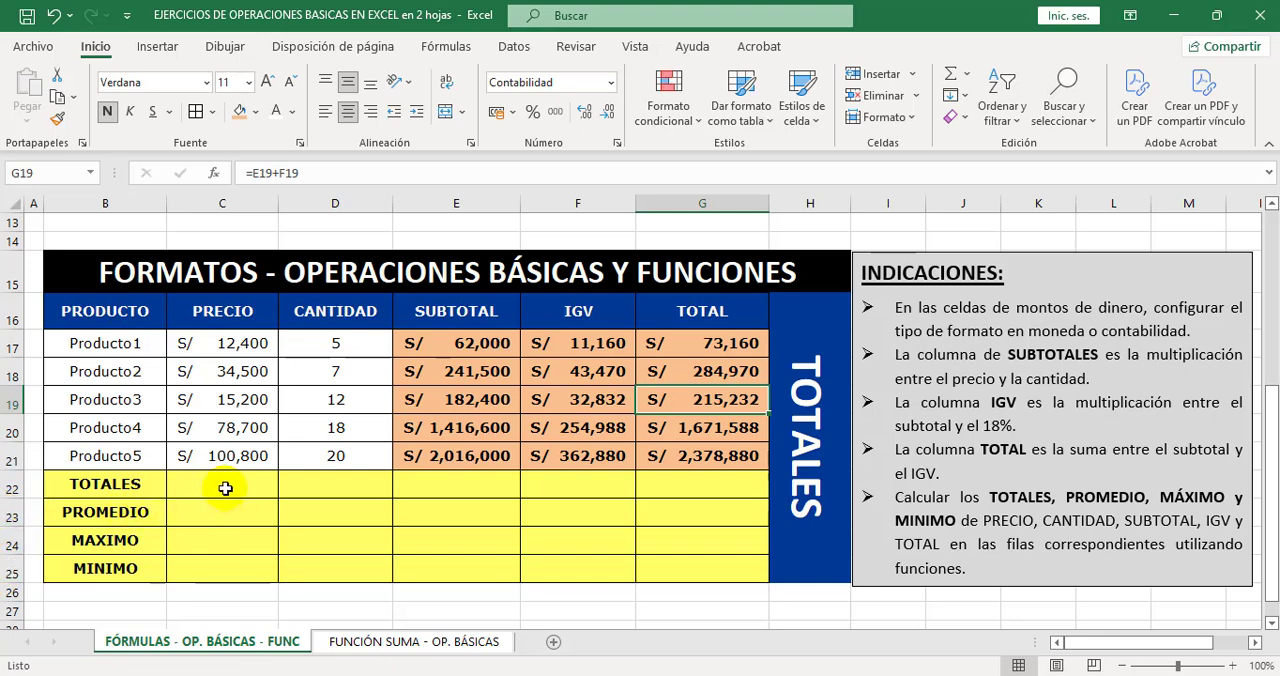
pyautogui.click(225, 488)
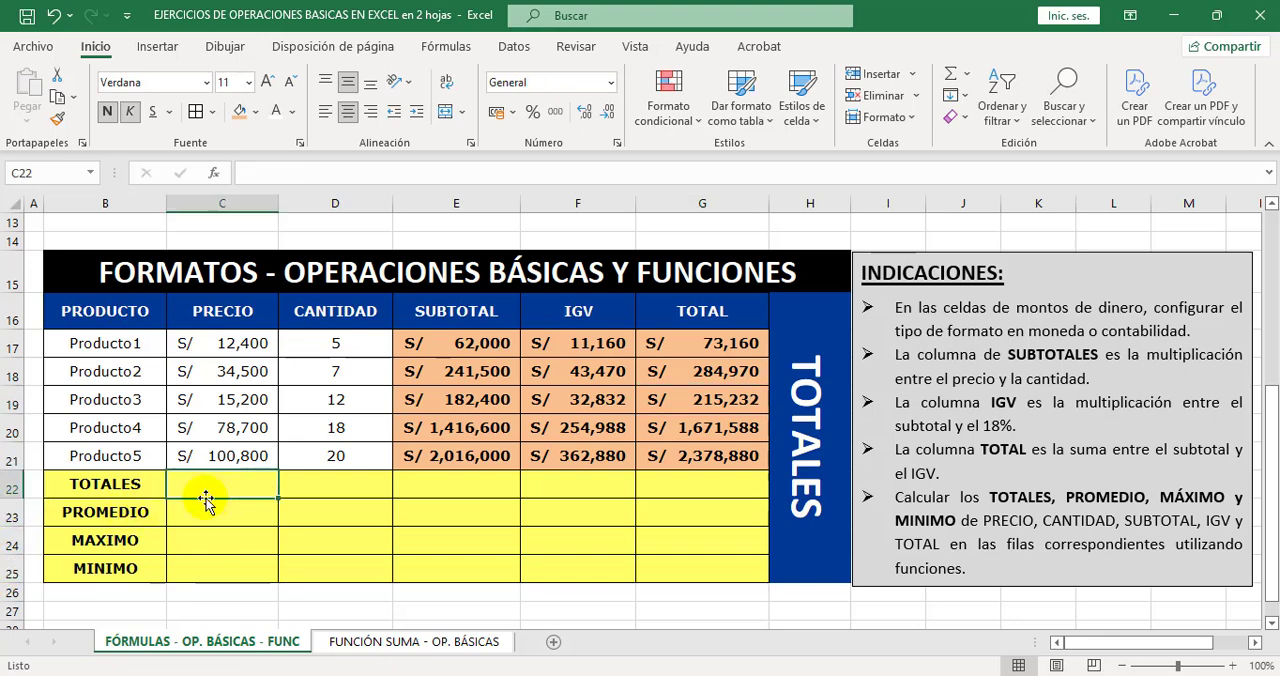
pyautogui.click(231, 348)
pyautogui.moveTo(231, 348); pyautogui.dragTo(229, 457)
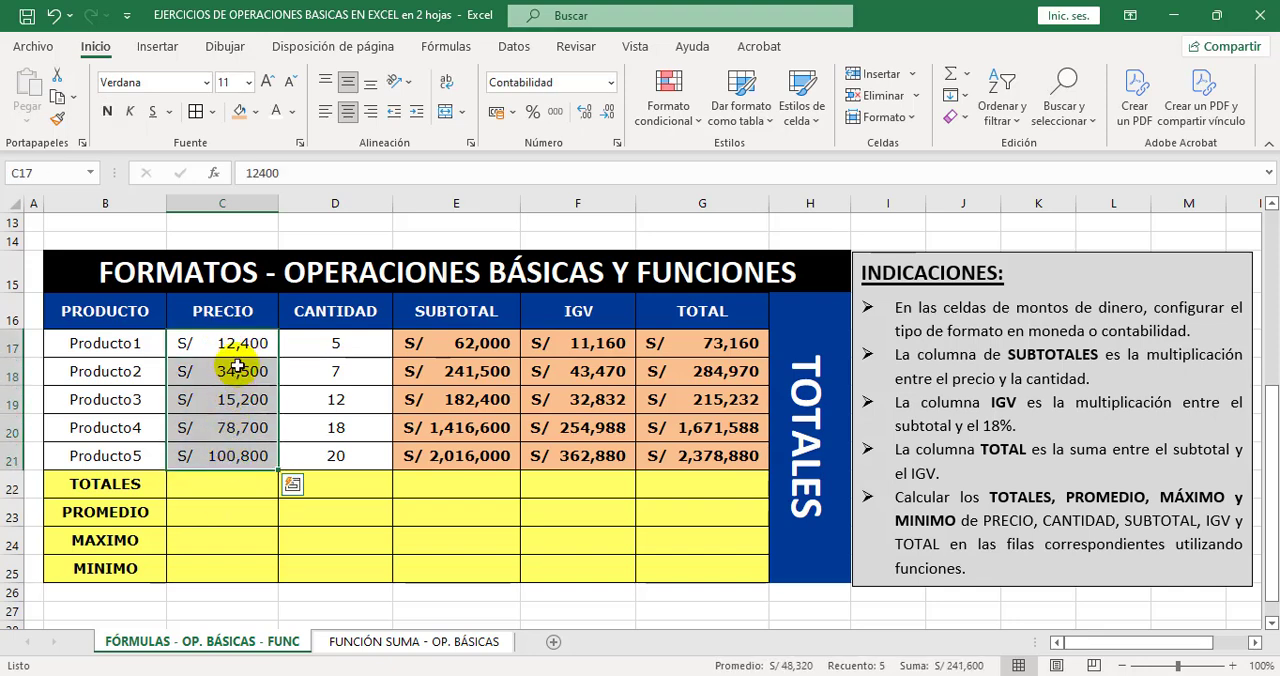
pyautogui.click(216, 491)
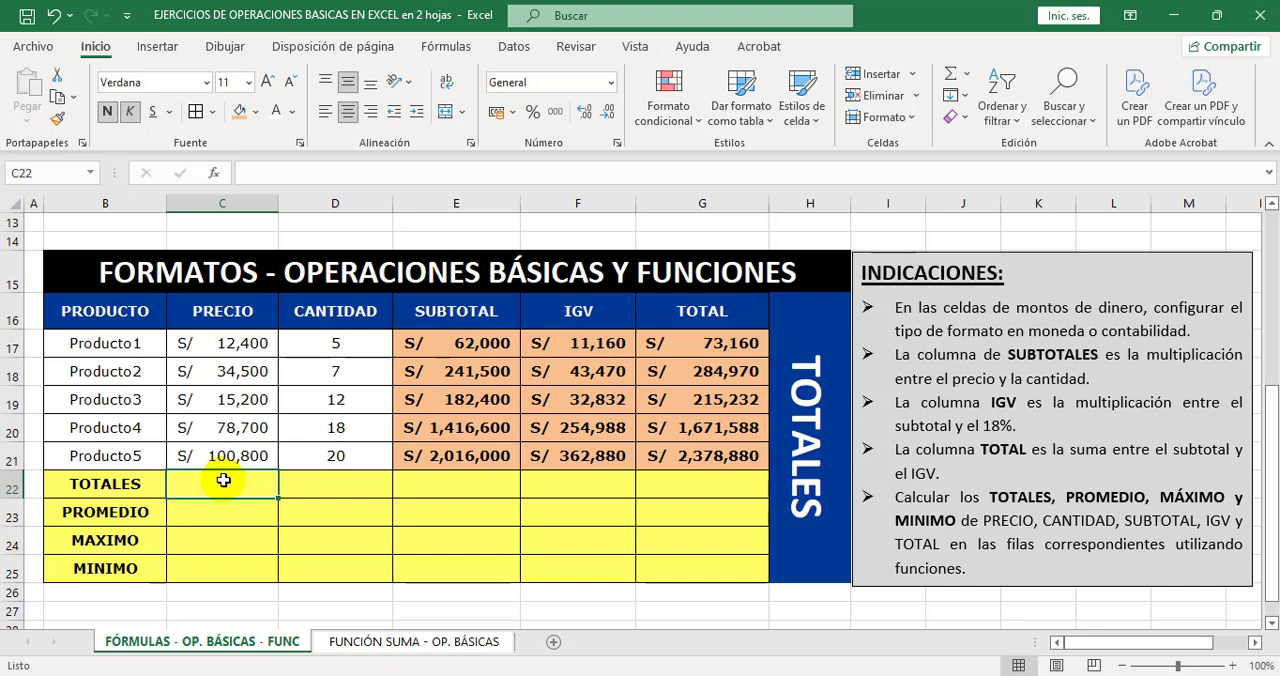
pyautogui.moveTo(240, 343); pyautogui.dragTo(247, 453)
pyautogui.moveTo(337, 343); pyautogui.dragTo(353, 453)
pyautogui.moveTo(470, 343); pyautogui.dragTo(478, 453)
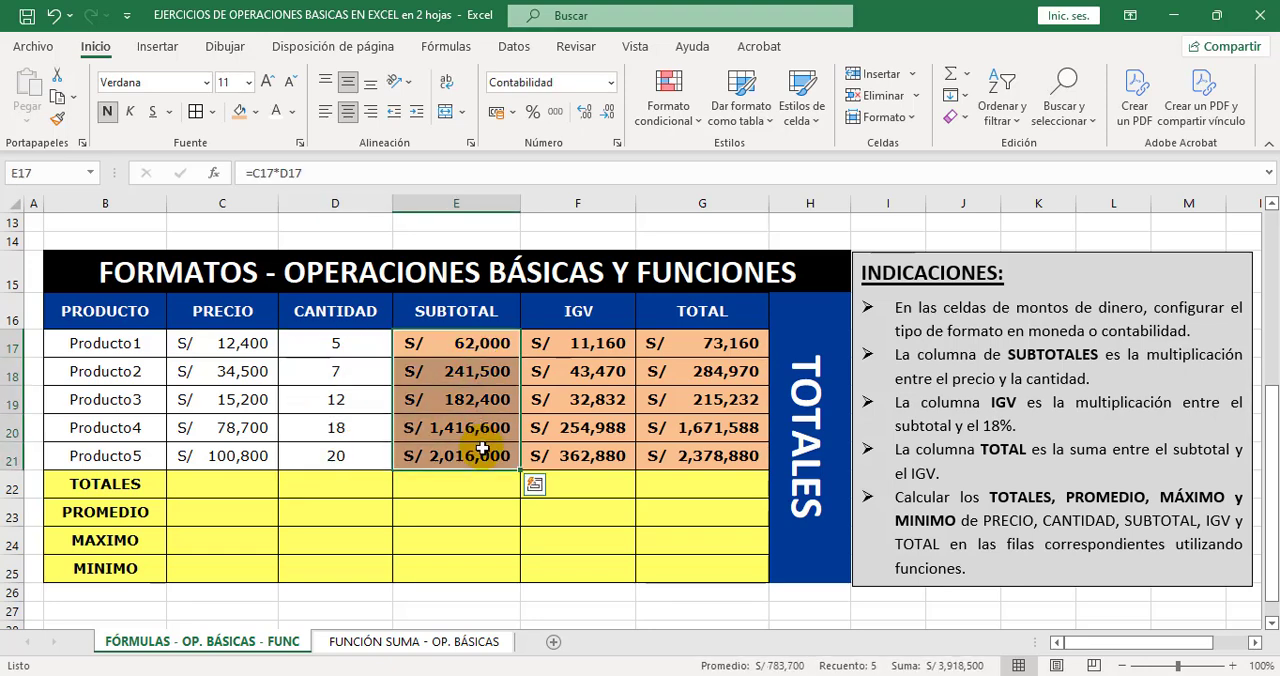
pyautogui.moveTo(597, 343); pyautogui.dragTo(592, 456)
pyautogui.moveTo(737, 343); pyautogui.dragTo(733, 447)
pyautogui.moveTo(220, 486); pyautogui.dragTo(666, 479)
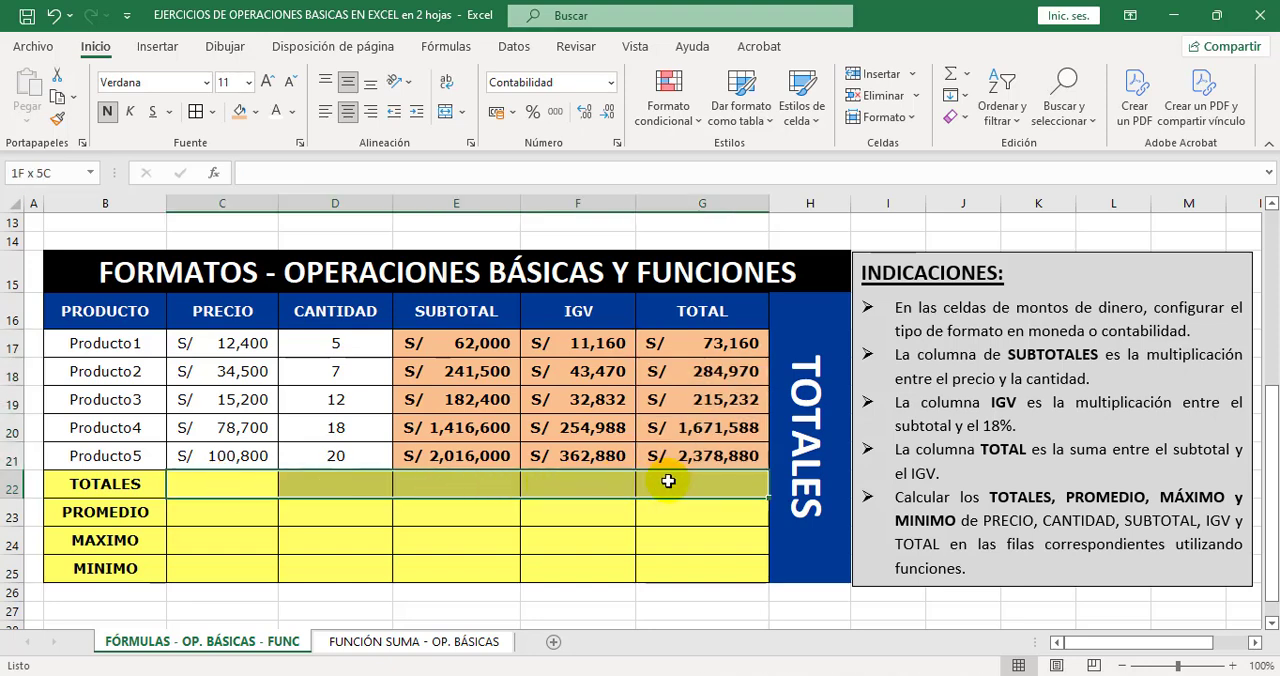
# Browse the available functions for C22, including the full Todo category list, and leave without inserting any.
pyautogui.click(181, 485)
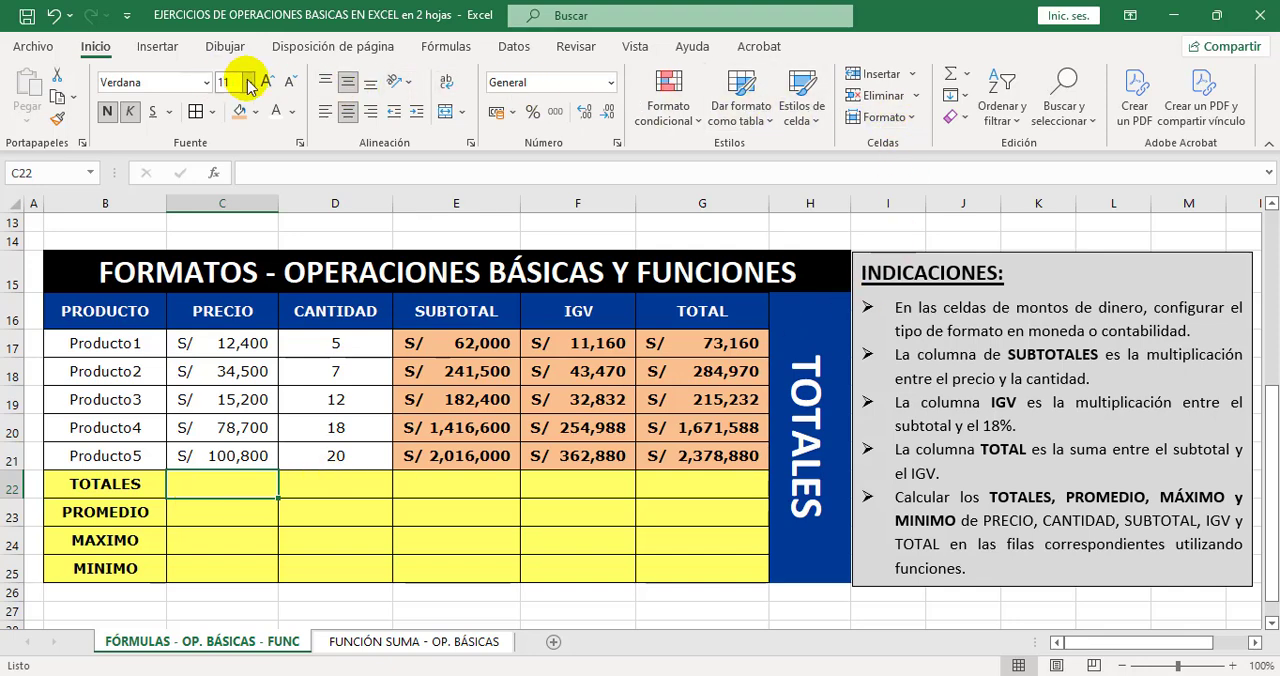
pyautogui.click(969, 78)
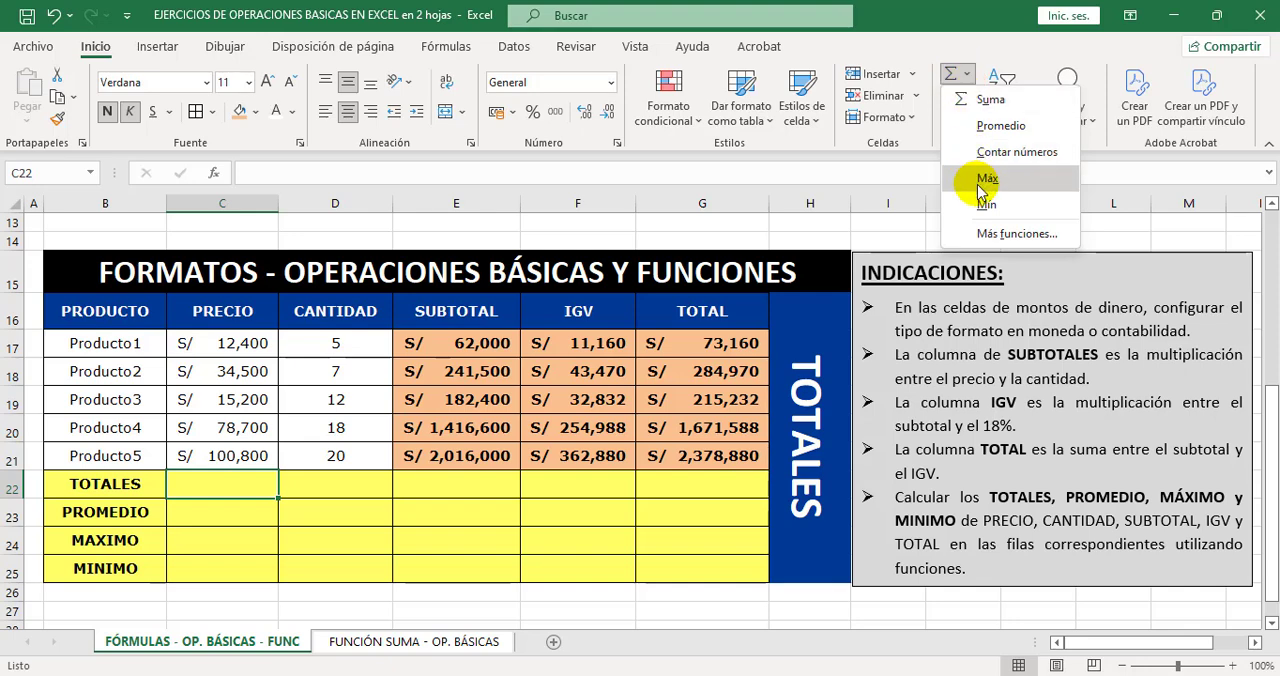
pyautogui.click(1017, 233)
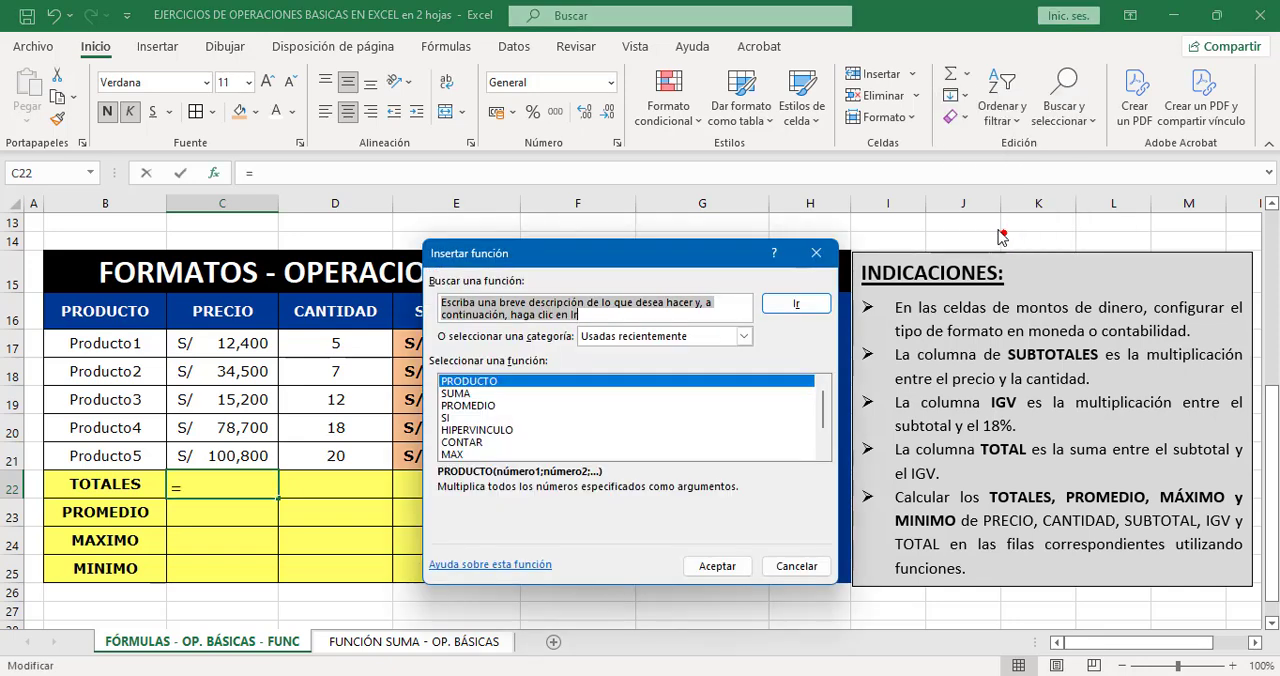
pyautogui.click(742, 338)
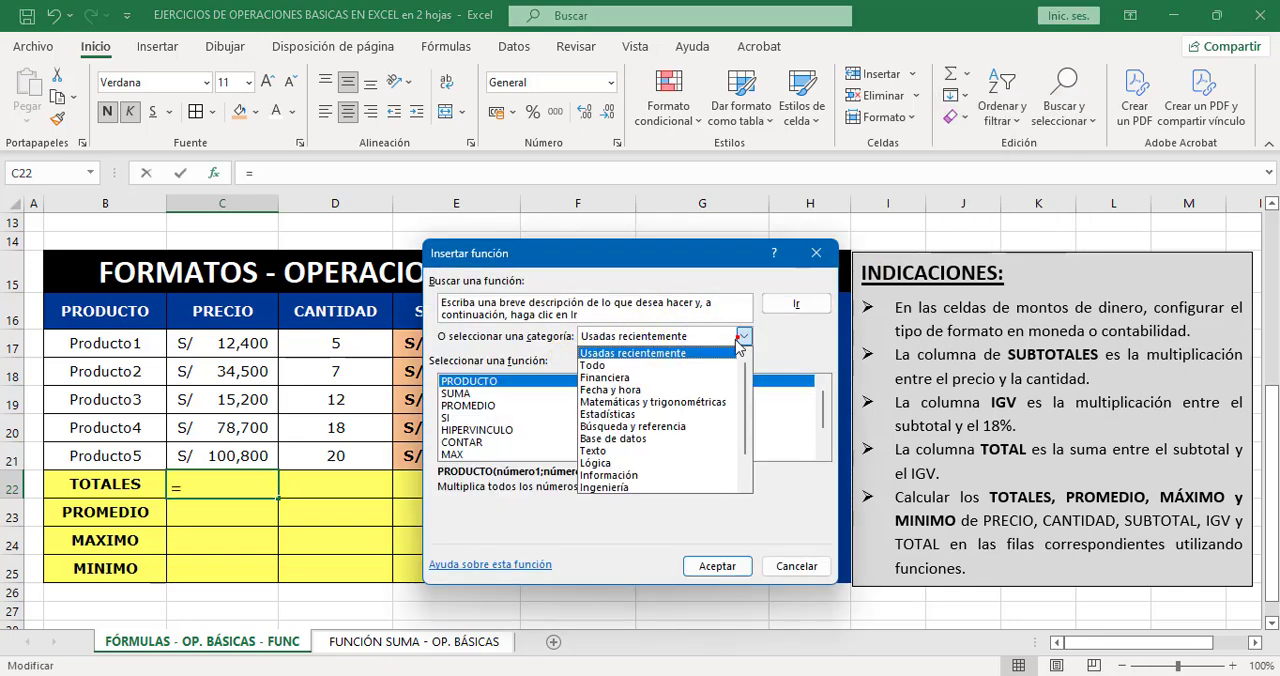
pyautogui.click(640, 367)
pyautogui.scroll(-2, 630, 430)
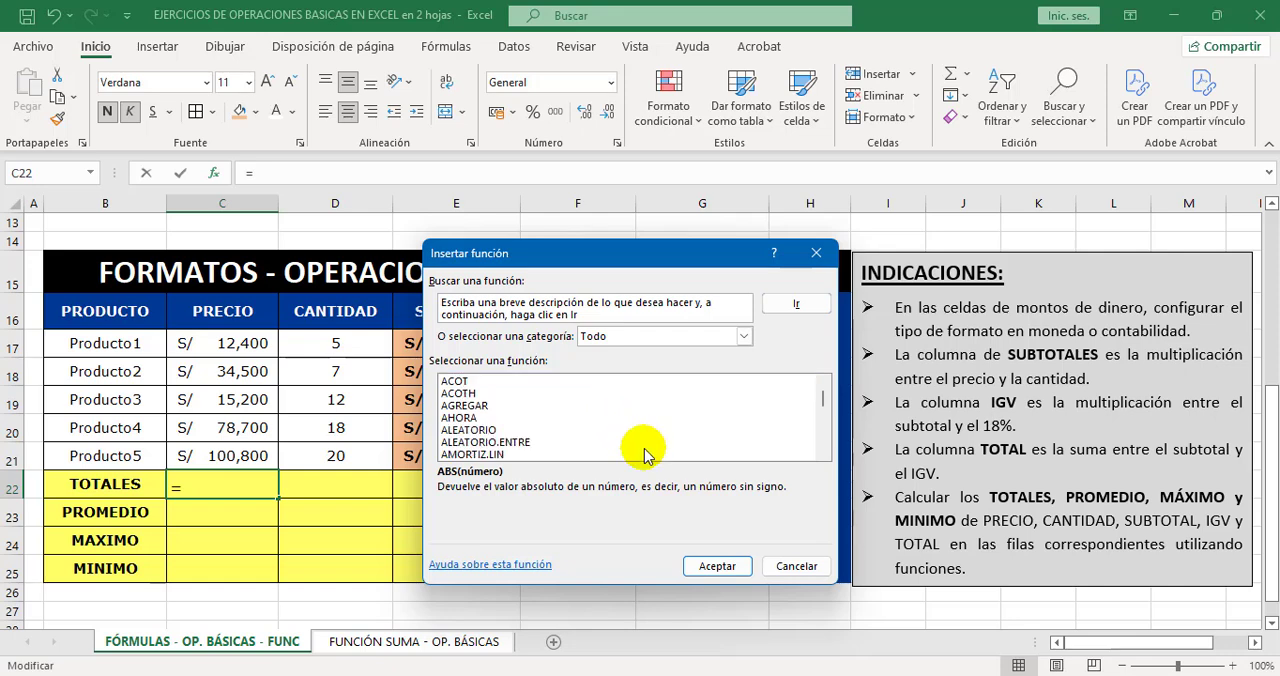
pyautogui.scroll(-2, 720, 425)
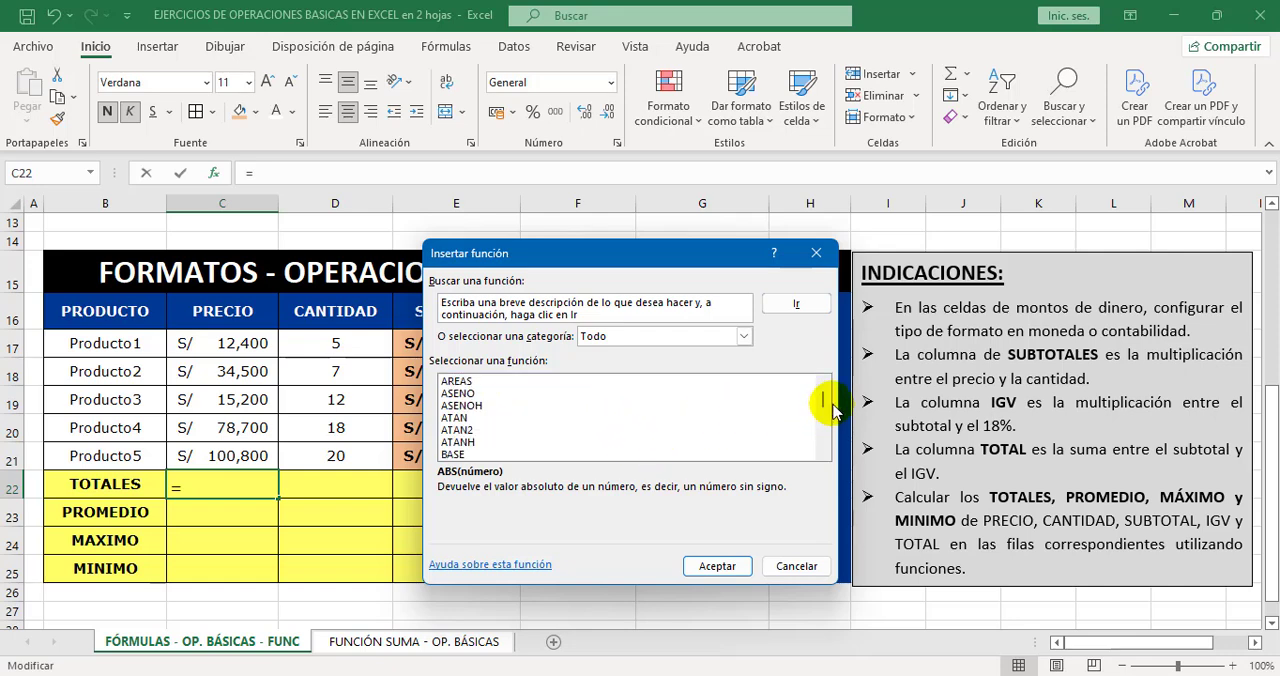
pyautogui.moveTo(826, 403)
pyautogui.mouseDown()
pyautogui.moveTo(823, 434)
pyautogui.moveTo(818, 385)
pyautogui.mouseUp()
pyautogui.scroll(-1, 689, 428)
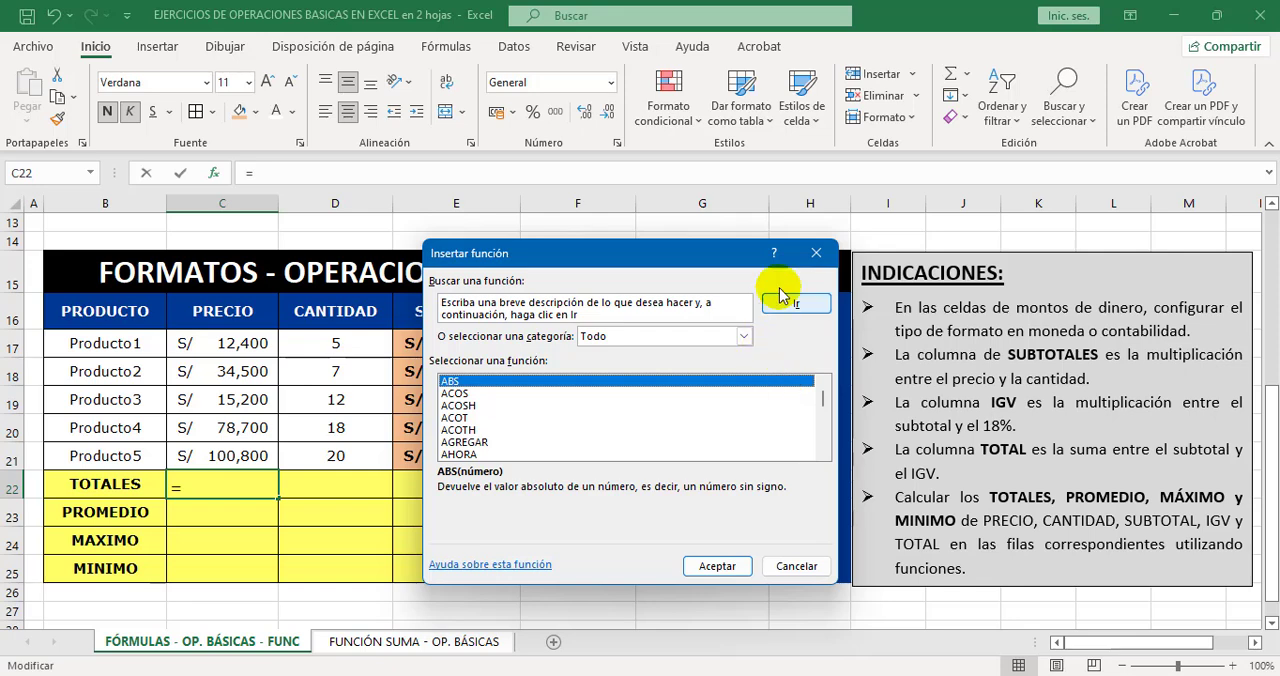
pyautogui.click(806, 262)
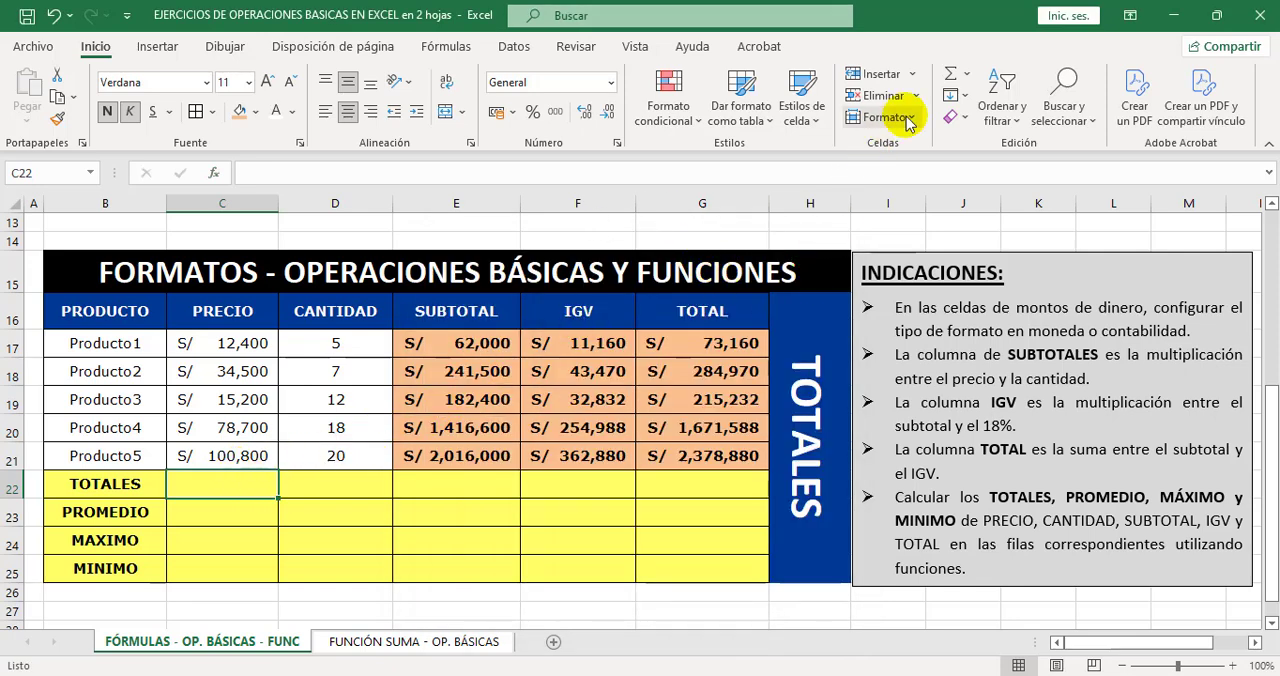
# Calculate the PRECIO total in C22 with =SUMA(C17:C21) and widen column C slightly so the amount fits.
pyautogui.click(966, 76)
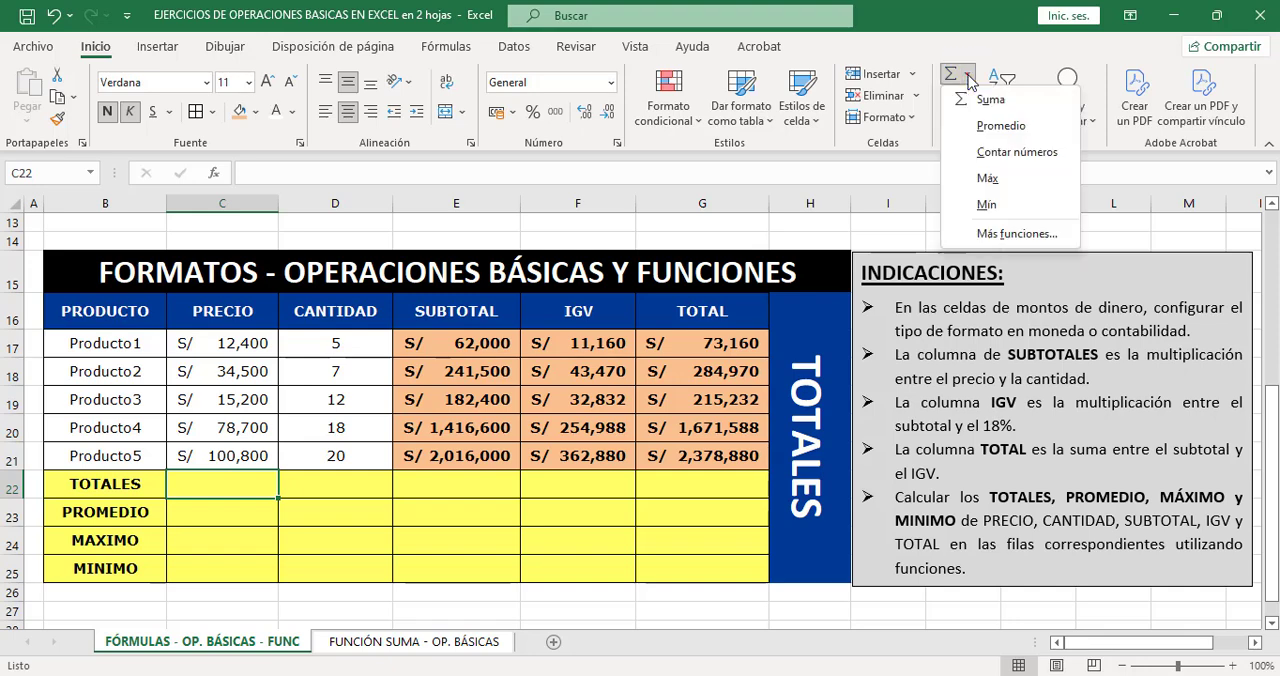
pyautogui.click(1027, 103)
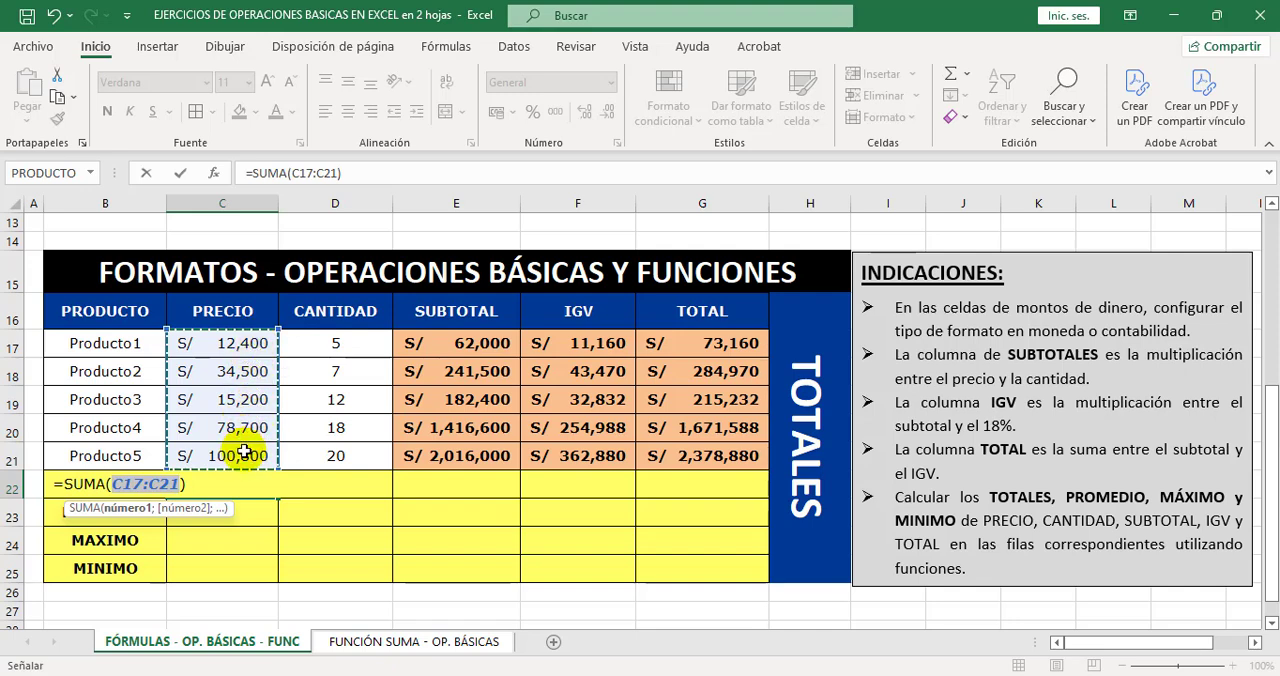
pyautogui.click(236, 346)
pyautogui.moveTo(235, 347); pyautogui.dragTo(235, 447)
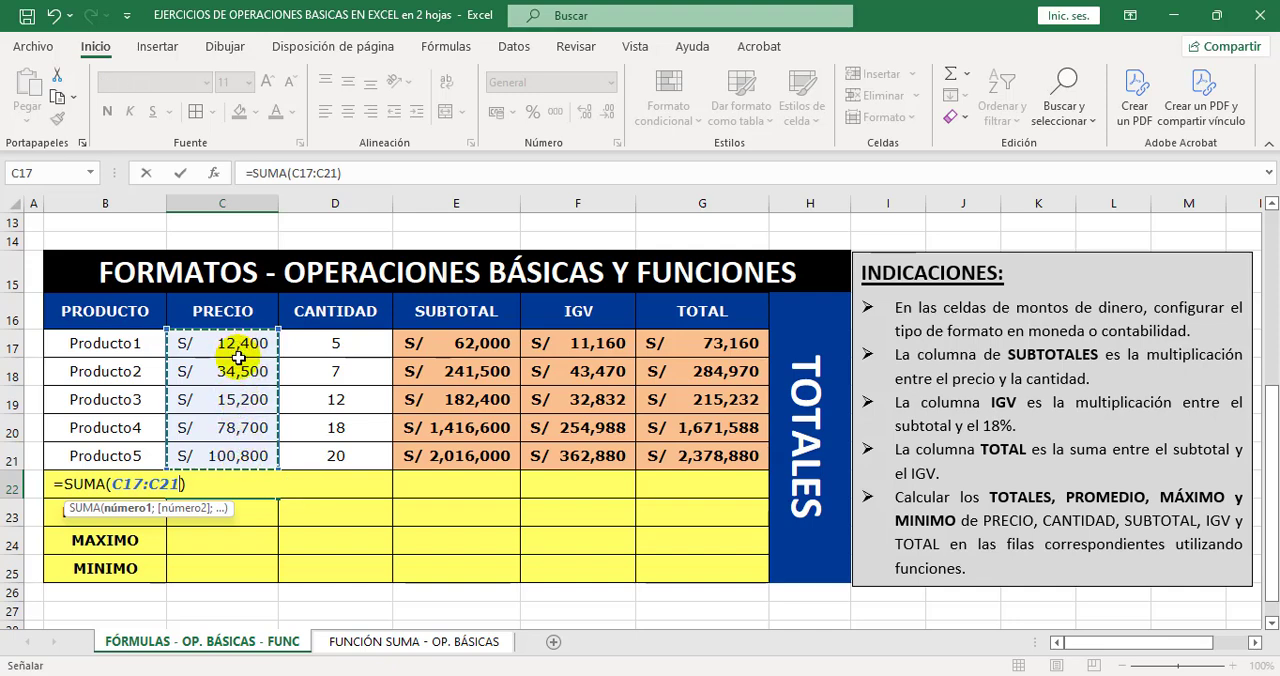
pyautogui.press('Return')
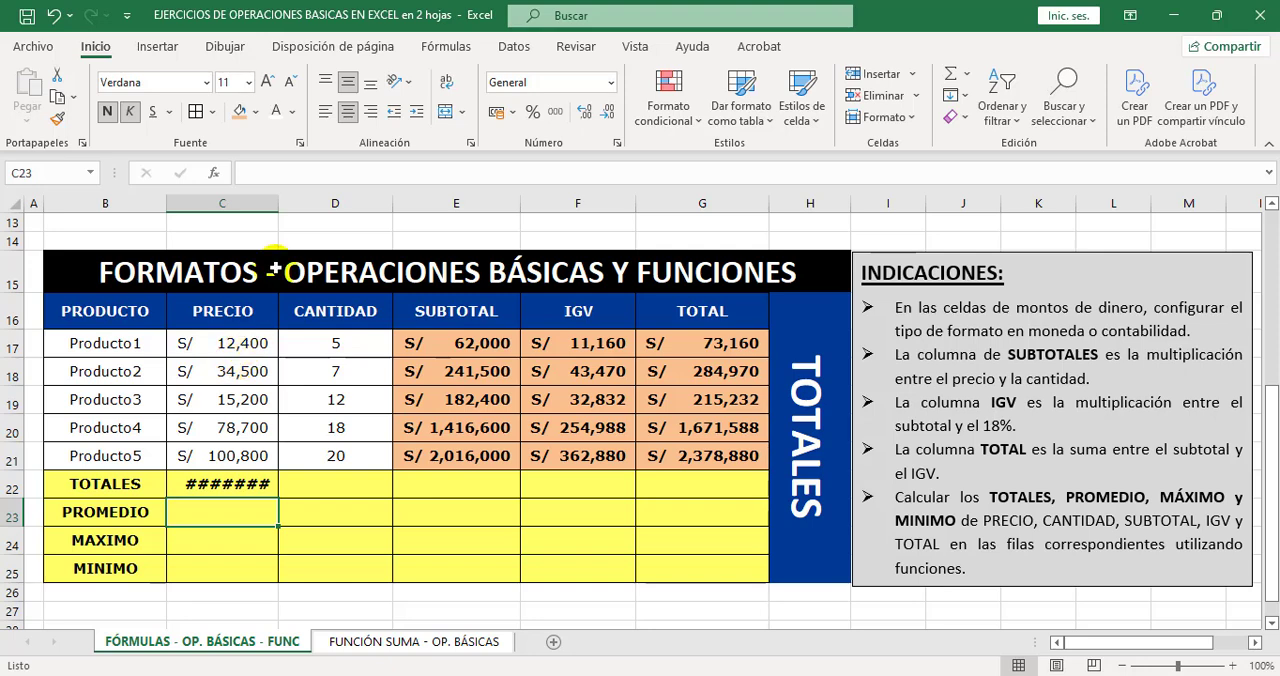
pyautogui.moveTo(279, 203); pyautogui.dragTo(286, 209)
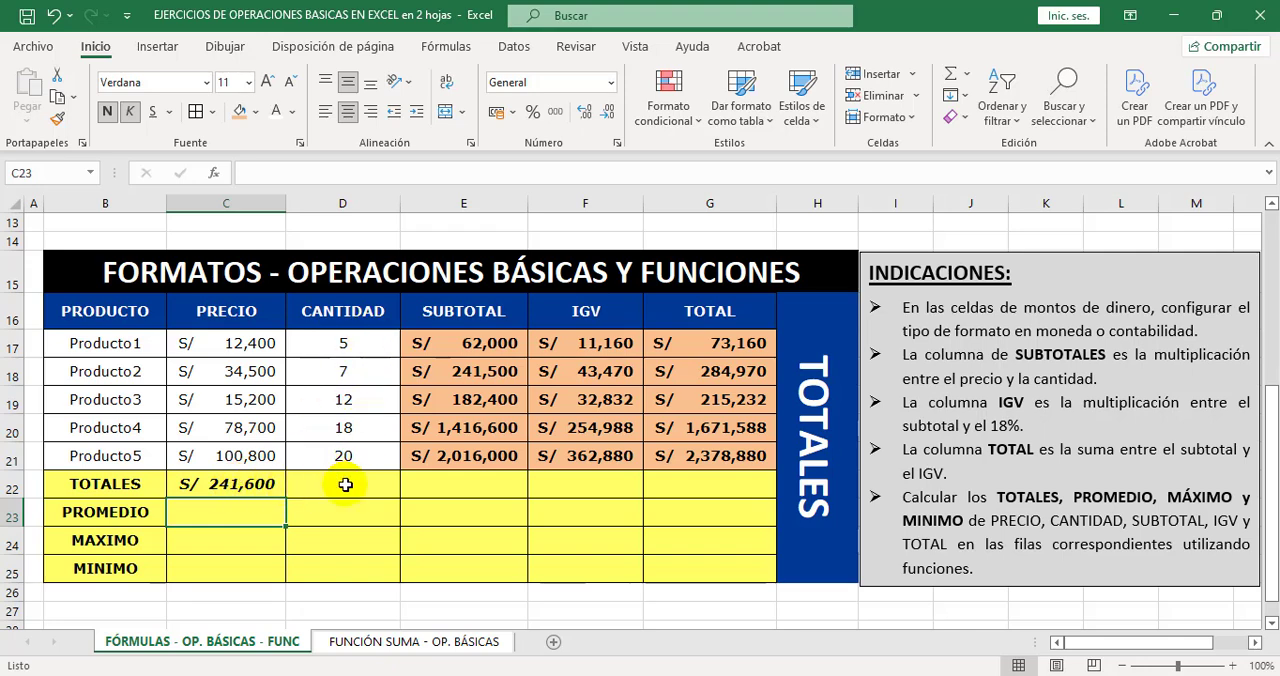
# Remove the italics from the PRECIO total in C22 and check the range its SUMA formula uses.
pyautogui.press('Up')
pyautogui.hotkey('ctrl', 'k')
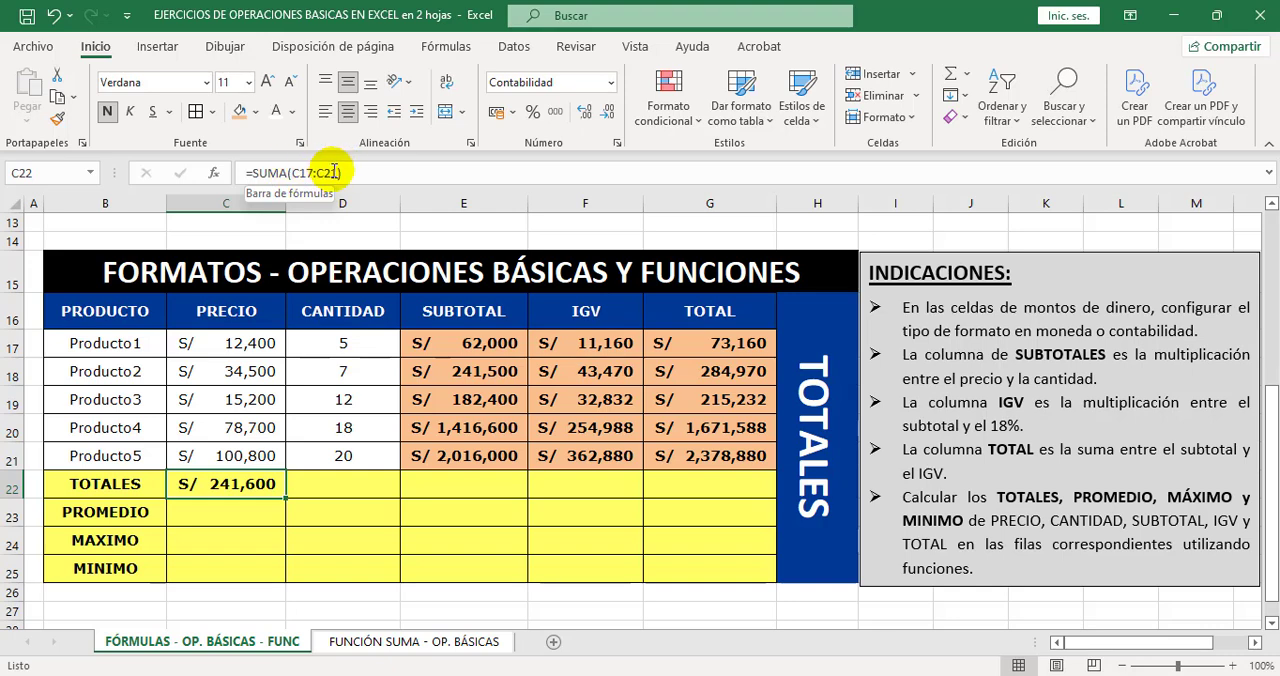
pyautogui.doubleClick(252, 484)
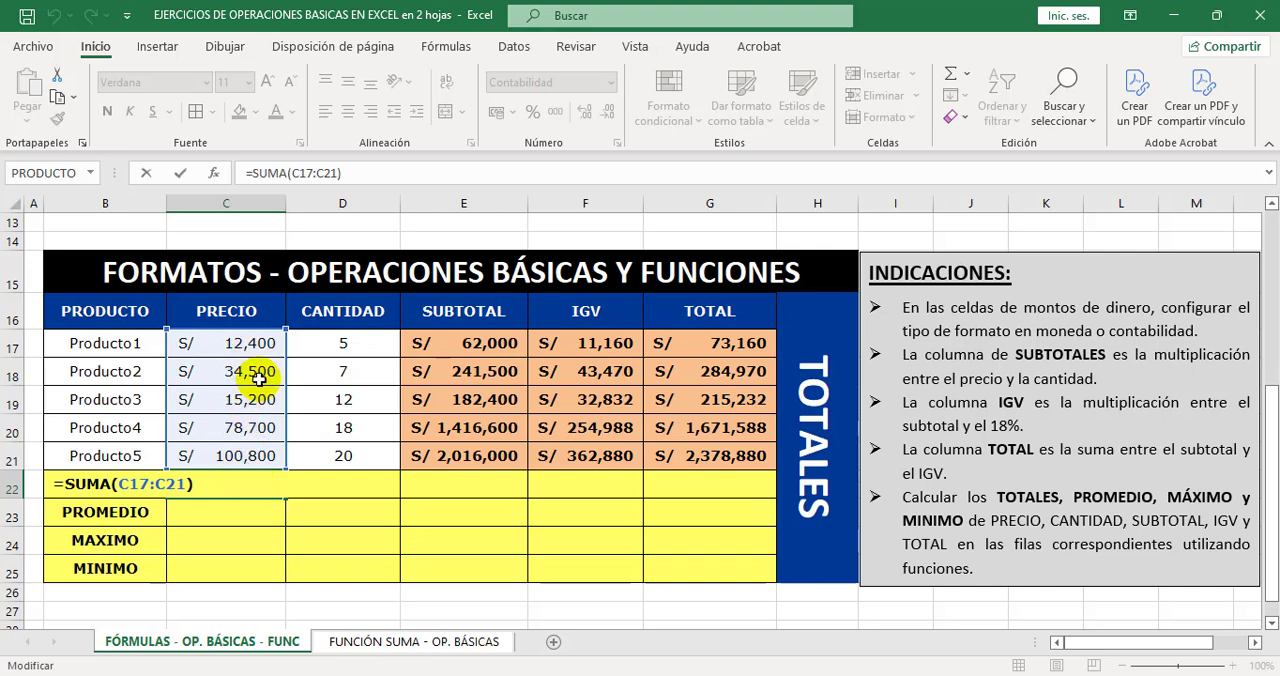
pyautogui.hotkey('ctrl', 'Return')
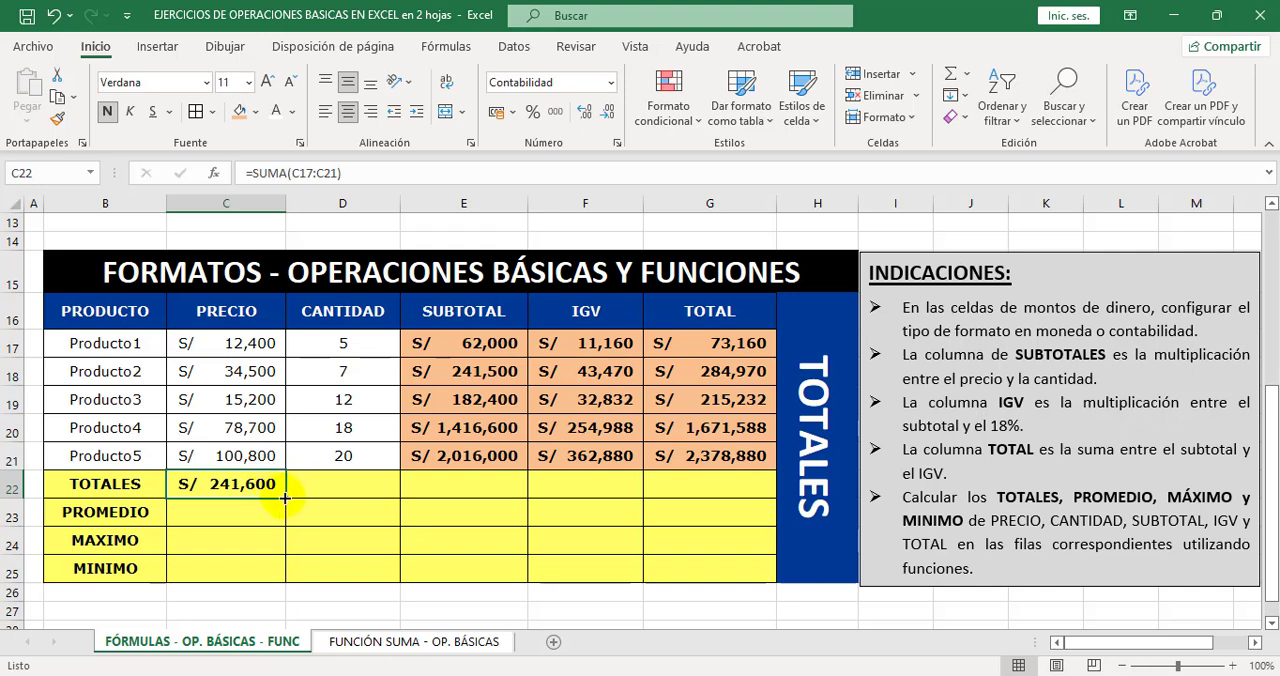
# Fill the SUMA formula from C22 across to G22 and set the CANTIDAD total in D22 to General format.
pyautogui.moveTo(285, 497); pyautogui.dragTo(714, 497)
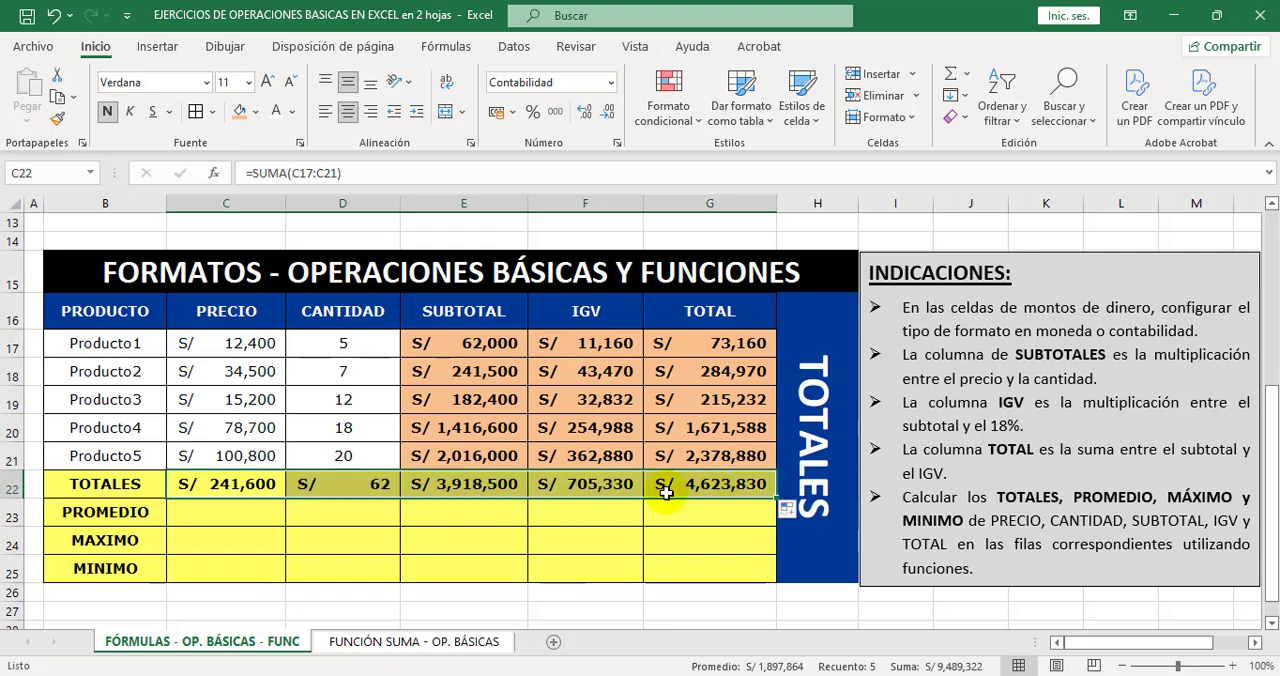
pyautogui.click(428, 520)
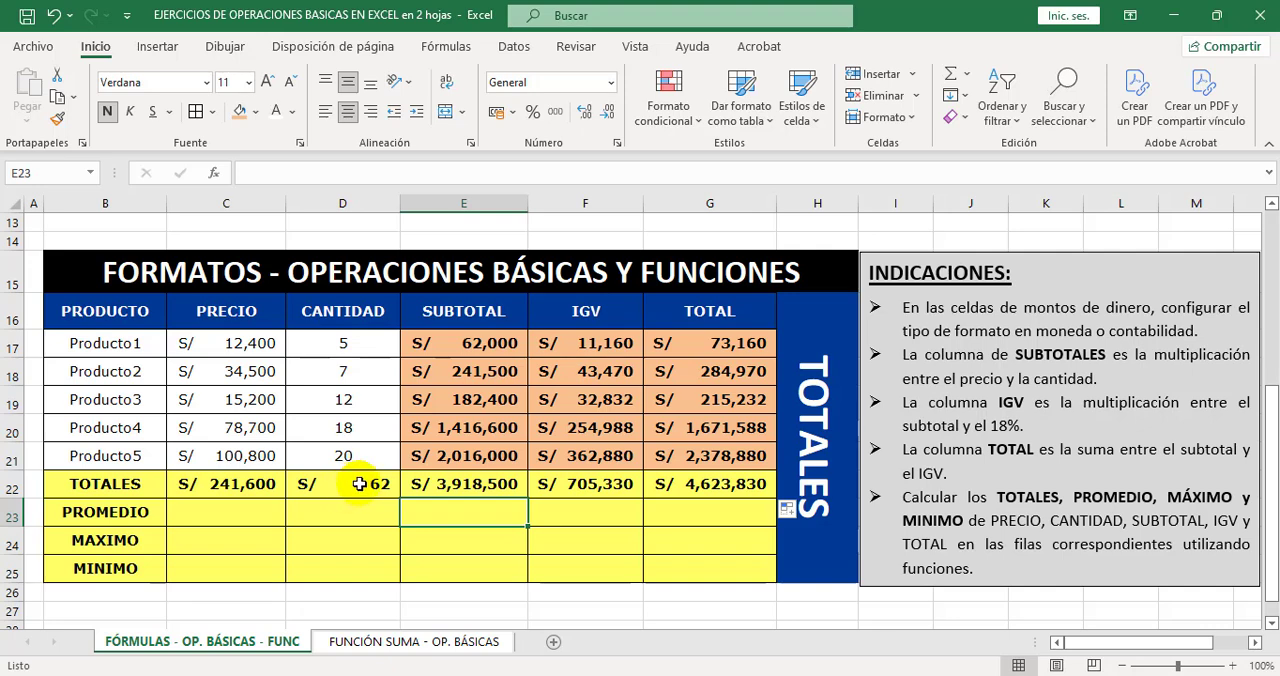
pyautogui.click(359, 484)
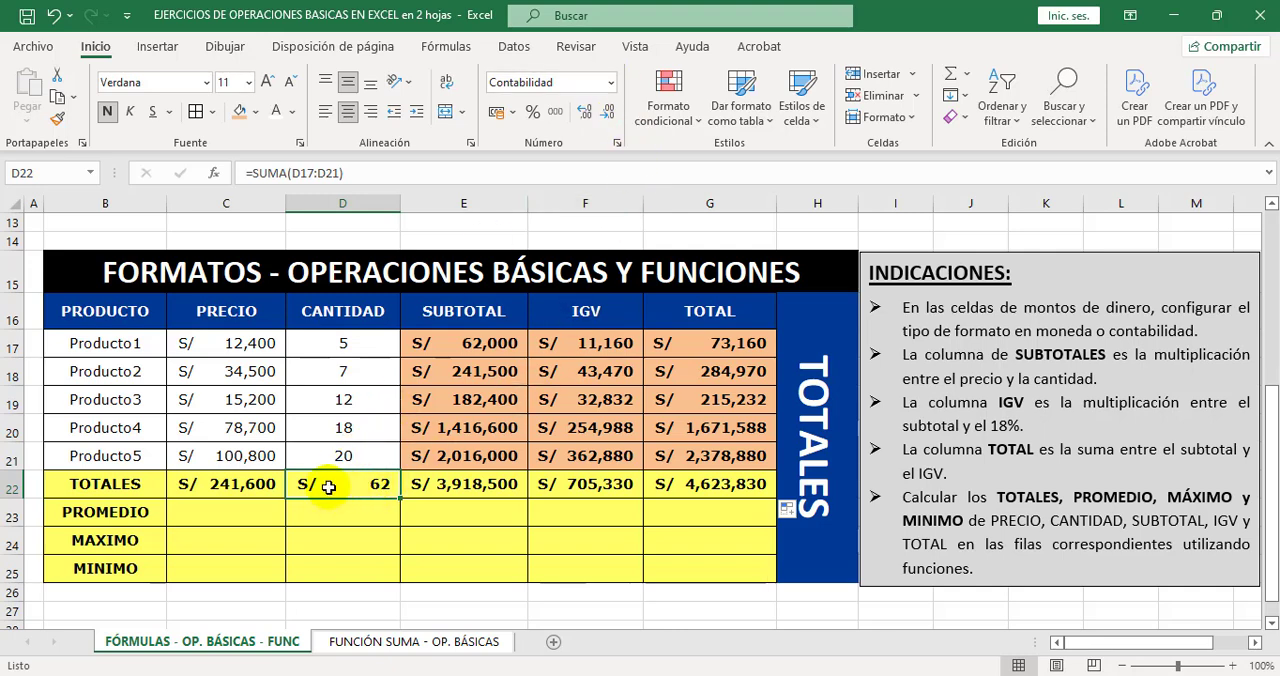
pyautogui.click(611, 82)
pyautogui.click(597, 102)
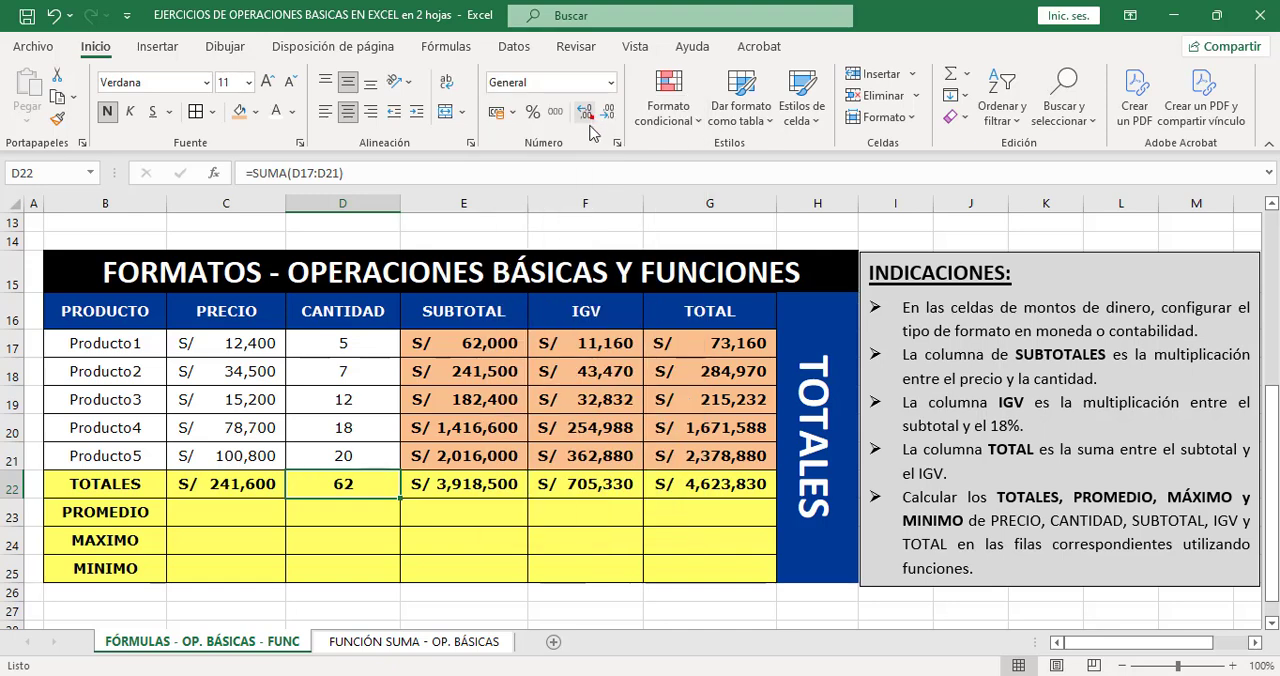
# Check the TOTALES row formulas and the ranges they sum under SUBTOTAL, IGV, TOTAL and CANTIDAD.
pyautogui.click(236, 484)
pyautogui.click(443, 486)
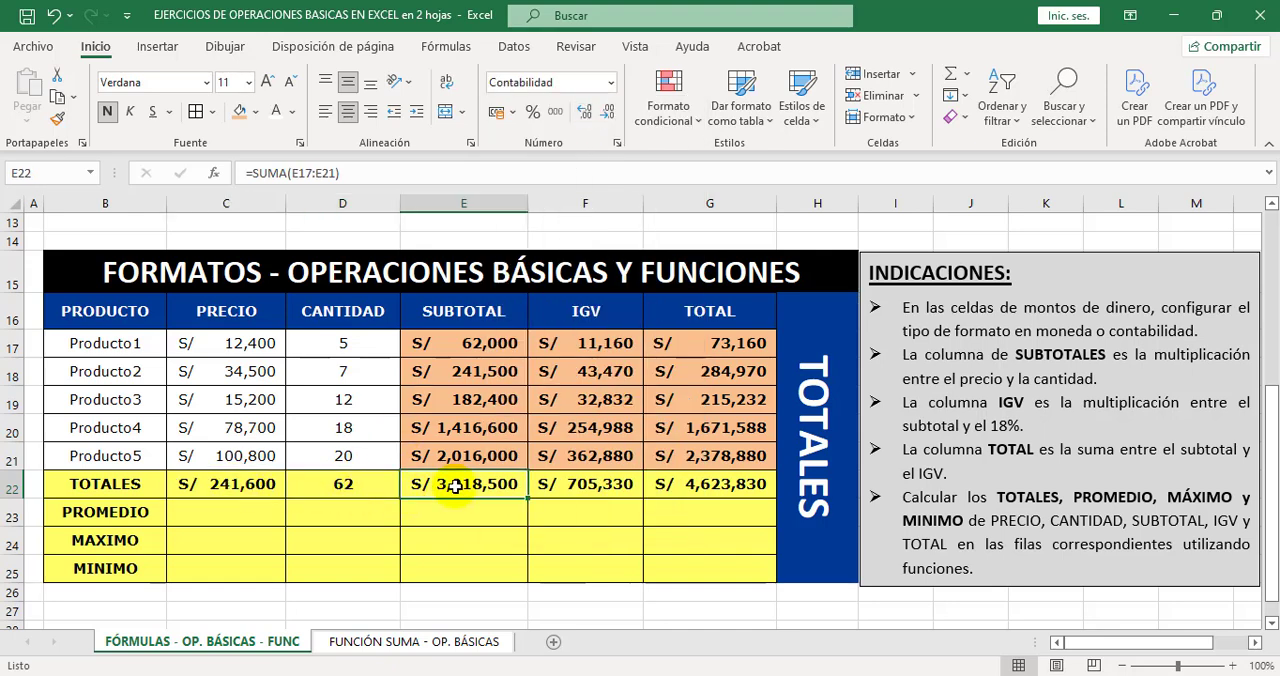
pyautogui.click(585, 487)
pyautogui.click(492, 484)
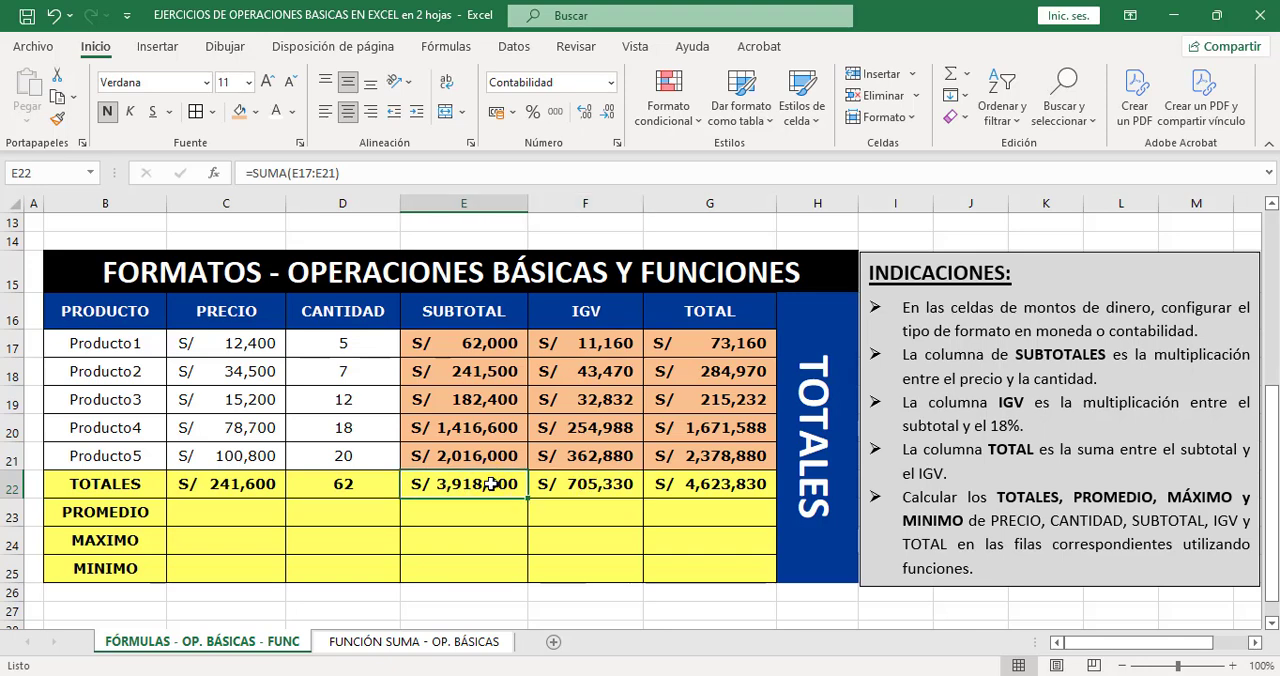
pyautogui.doubleClick(490, 484)
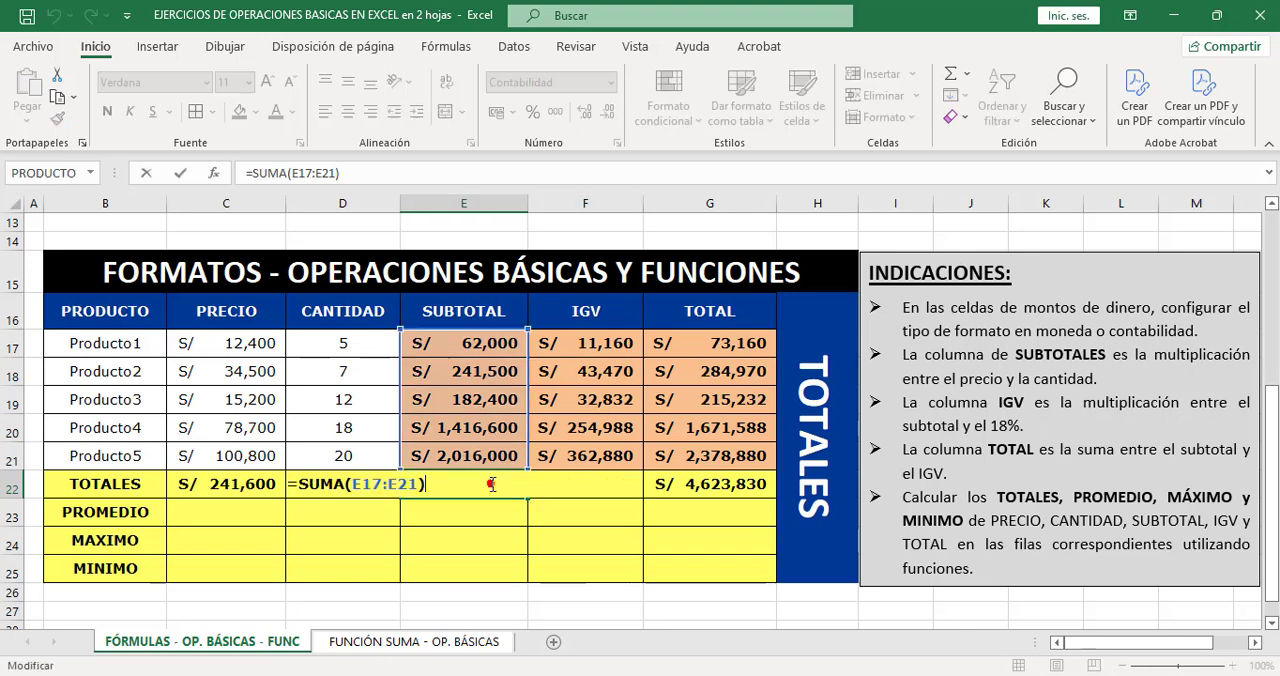
pyautogui.press('Escape')
pyautogui.doubleClick(568, 484)
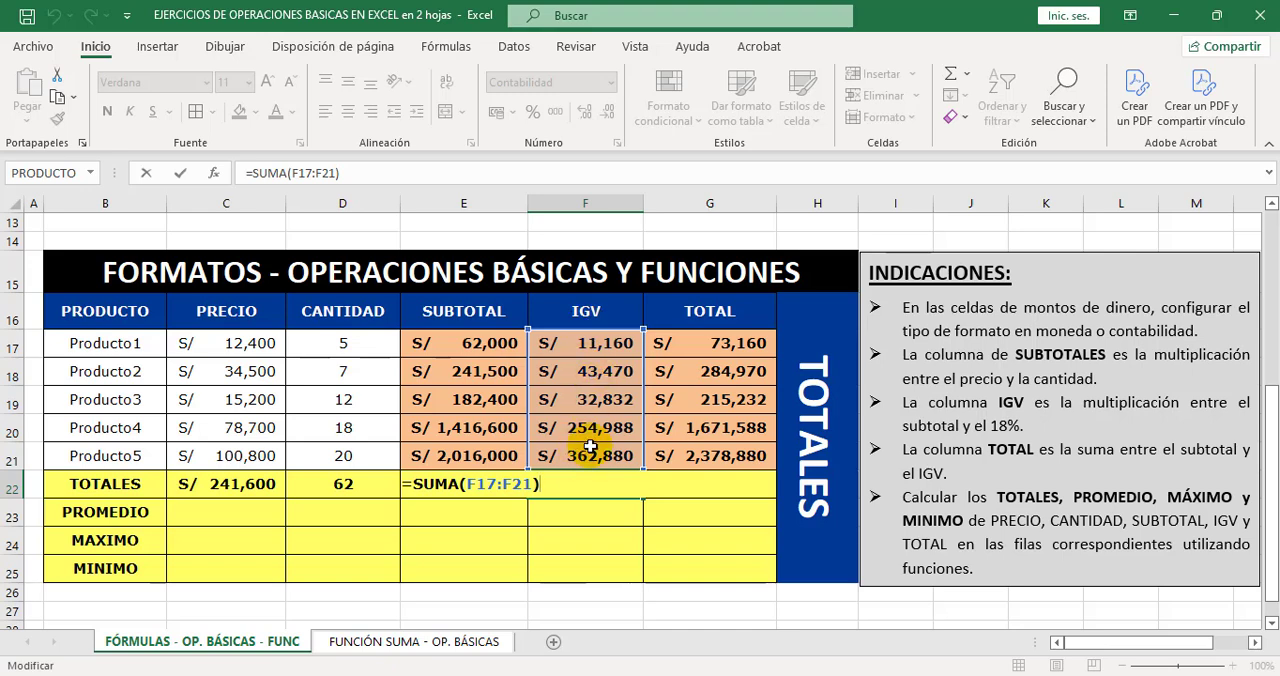
pyautogui.click(676, 486)
pyautogui.doubleClick(690, 484)
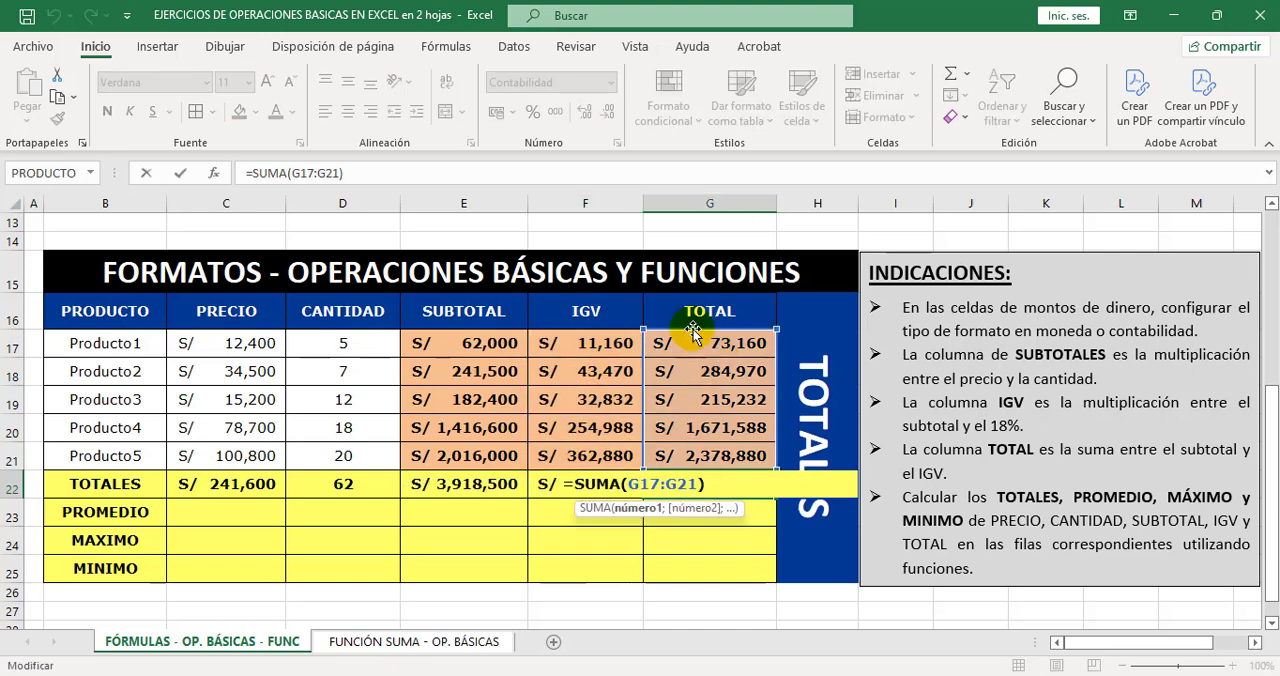
pyautogui.press('Escape')
pyautogui.doubleClick(357, 484)
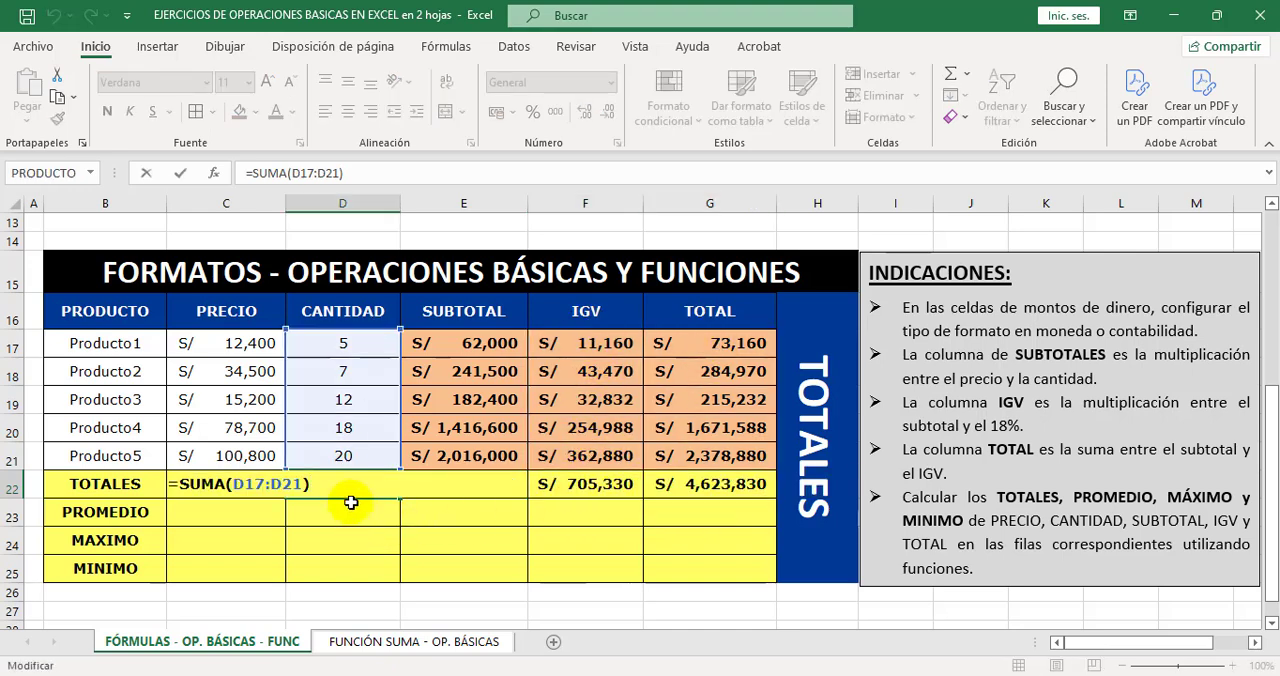
pyautogui.press('Escape')
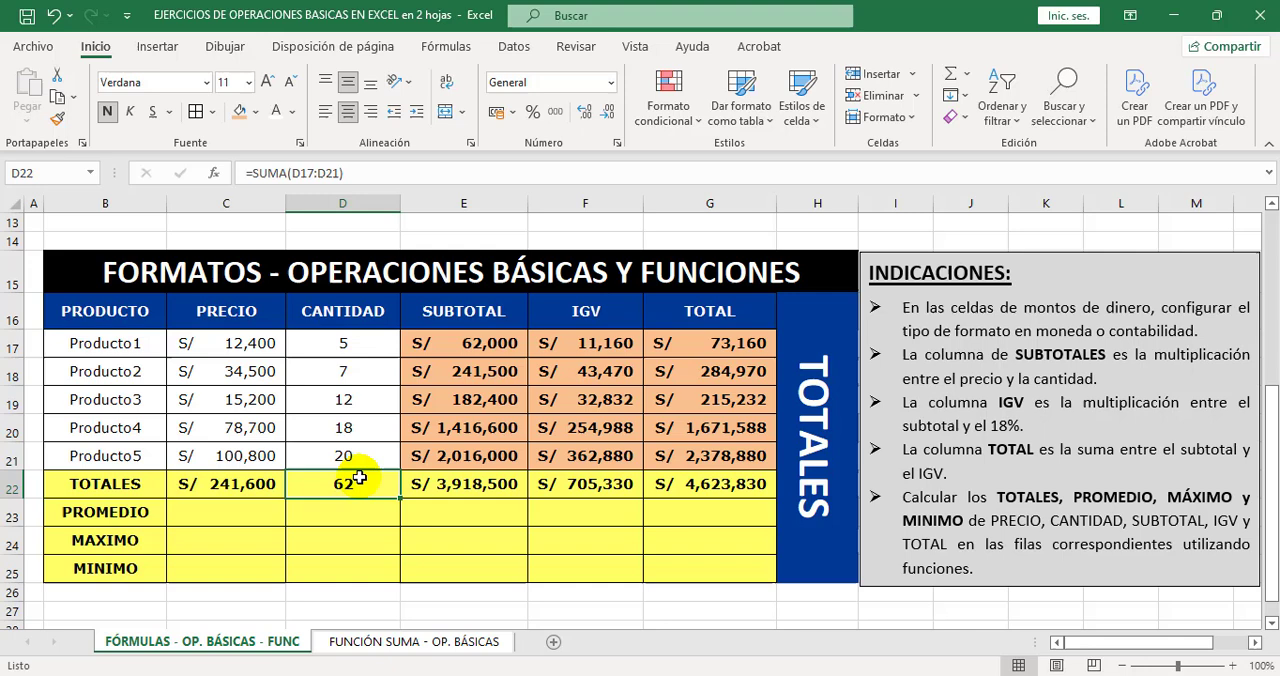
# Review the data ranges to average and calculate the PRECIO average in C23 with =PROMEDIO(C17:C21).
pyautogui.click(203, 511)
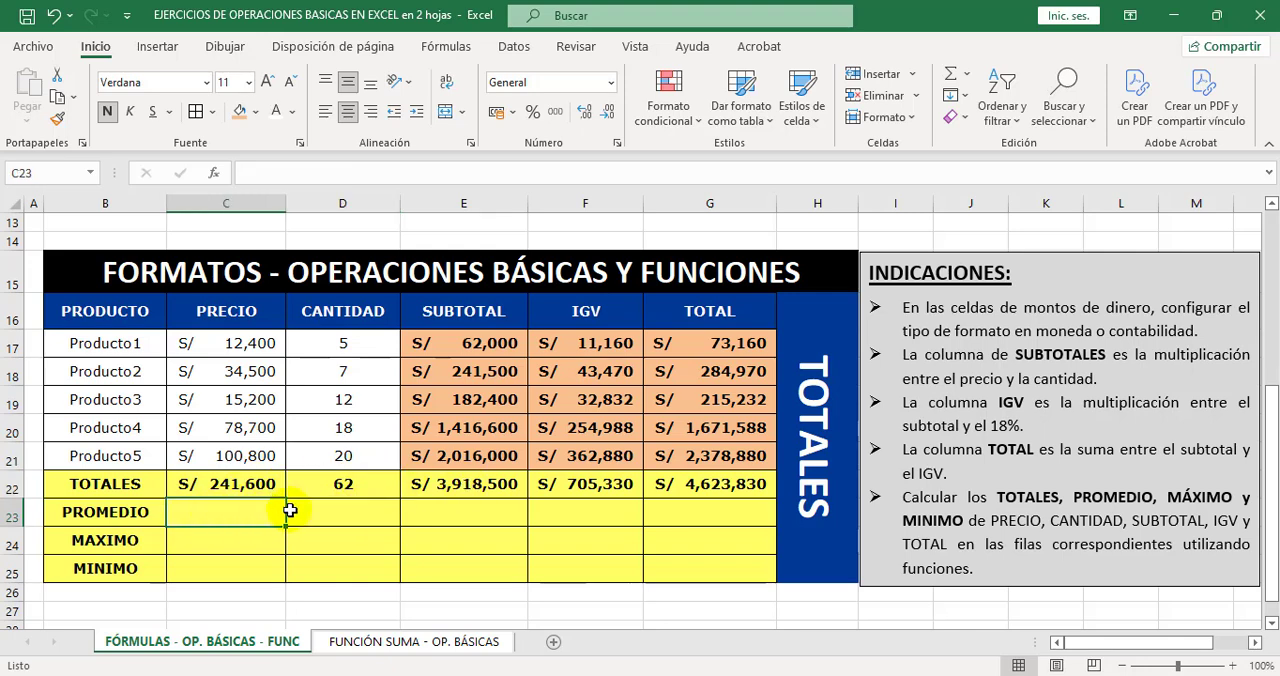
pyautogui.moveTo(256, 342); pyautogui.dragTo(262, 450)
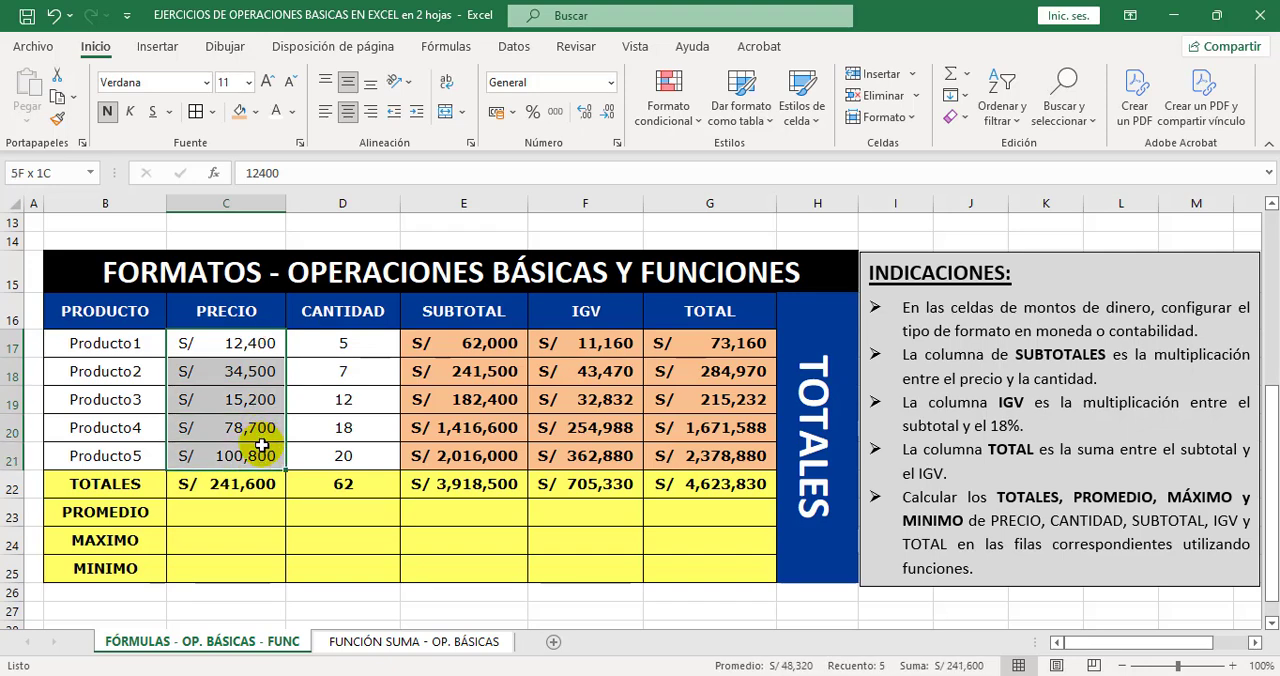
pyautogui.moveTo(345, 343); pyautogui.dragTo(368, 445)
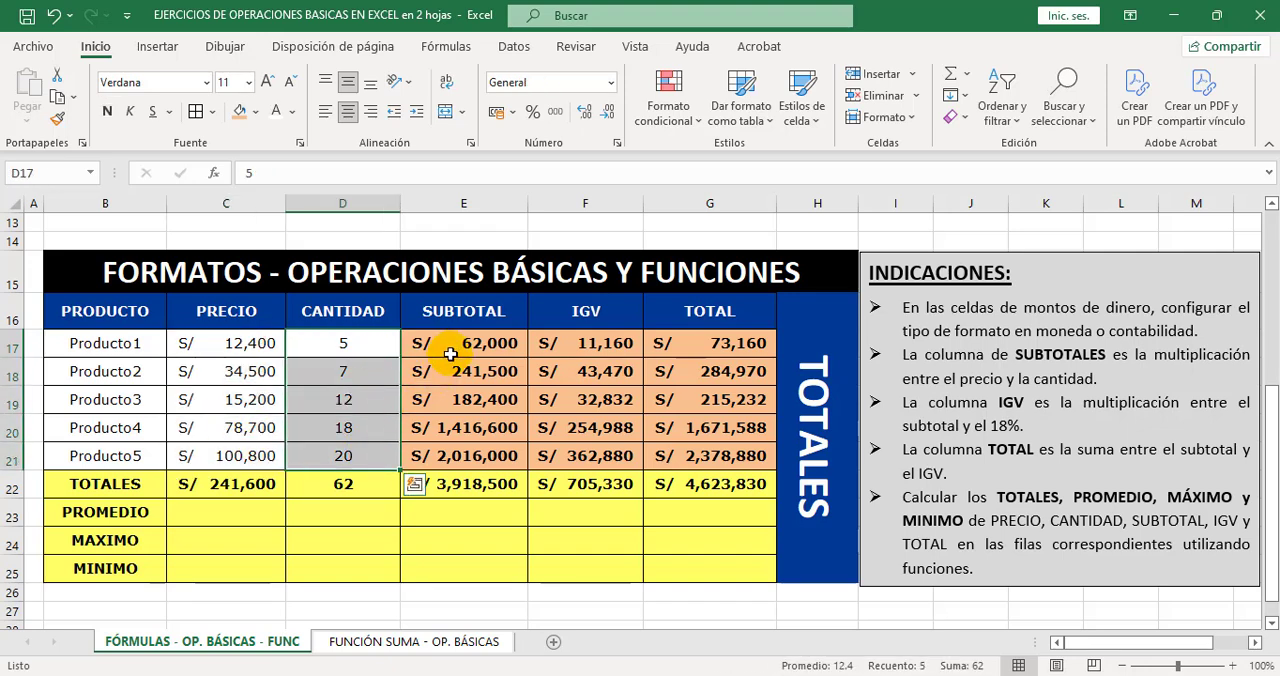
pyautogui.moveTo(450, 345); pyautogui.dragTo(466, 456)
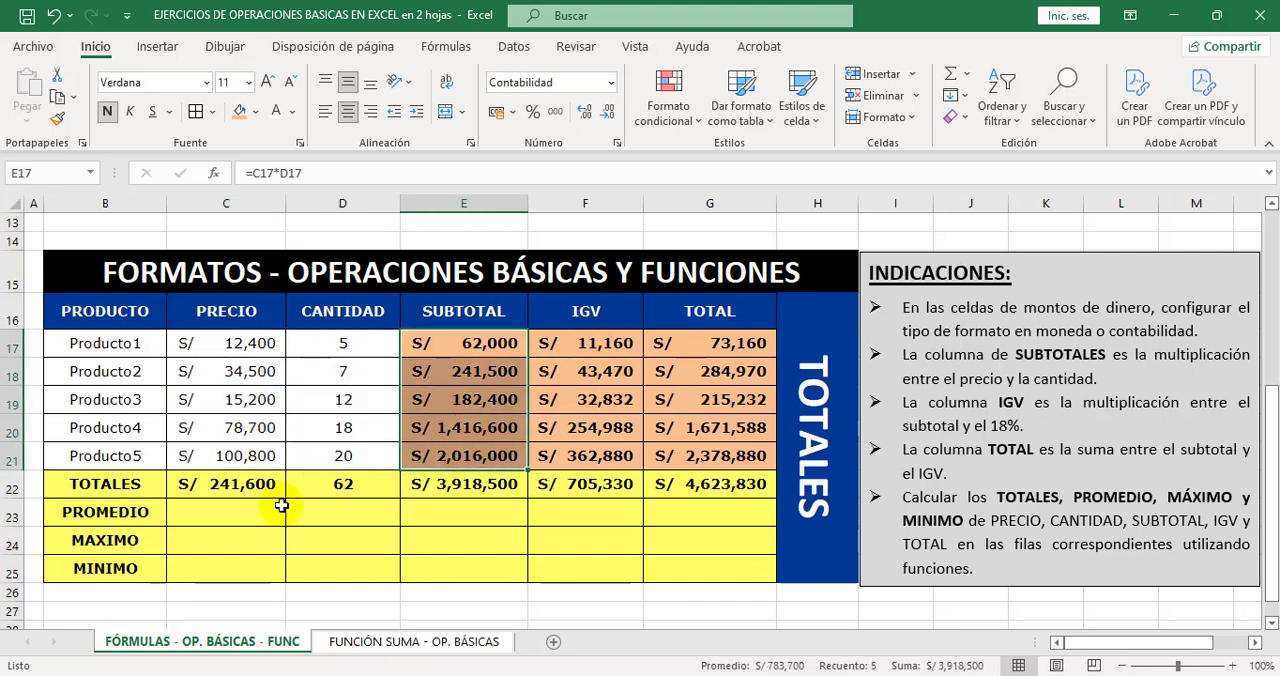
pyautogui.click(200, 512)
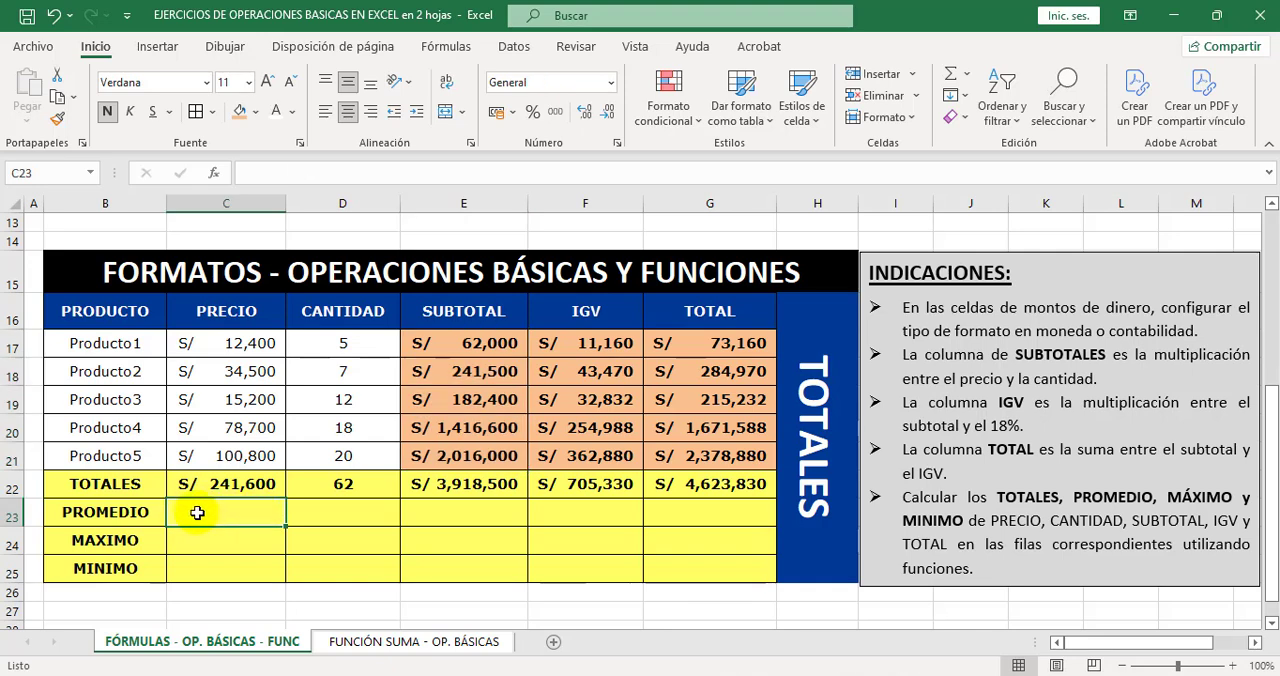
pyautogui.click(970, 77)
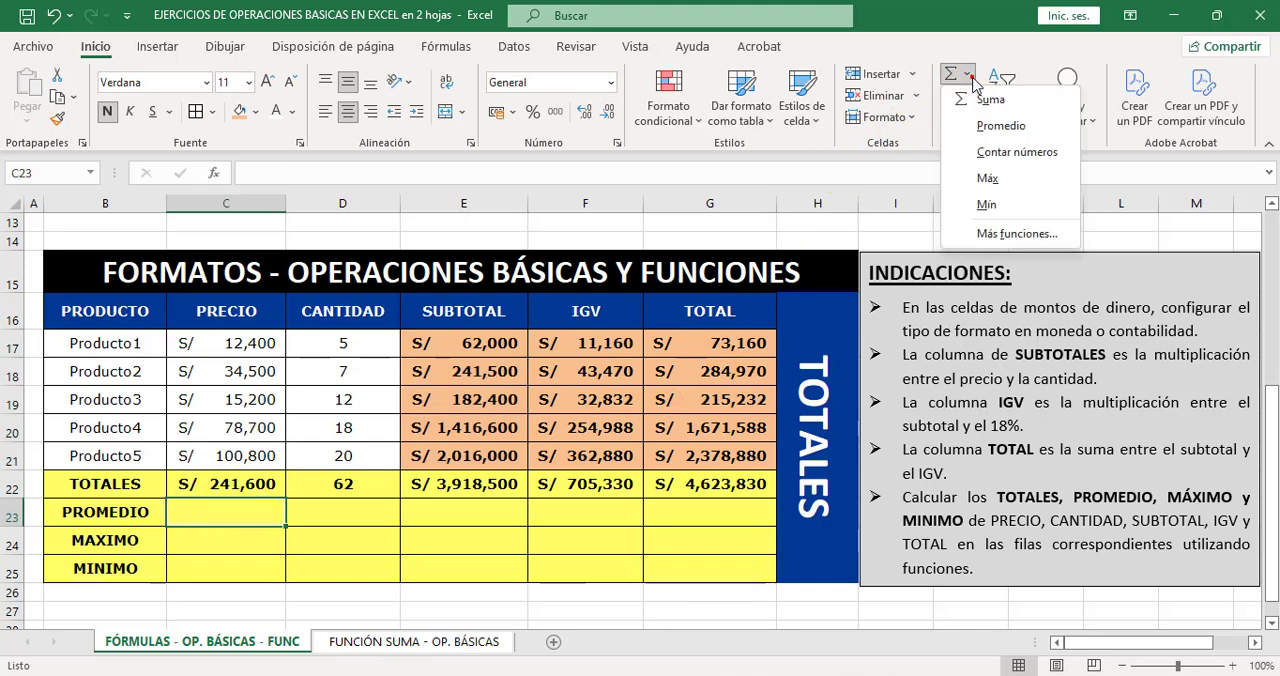
pyautogui.click(1001, 127)
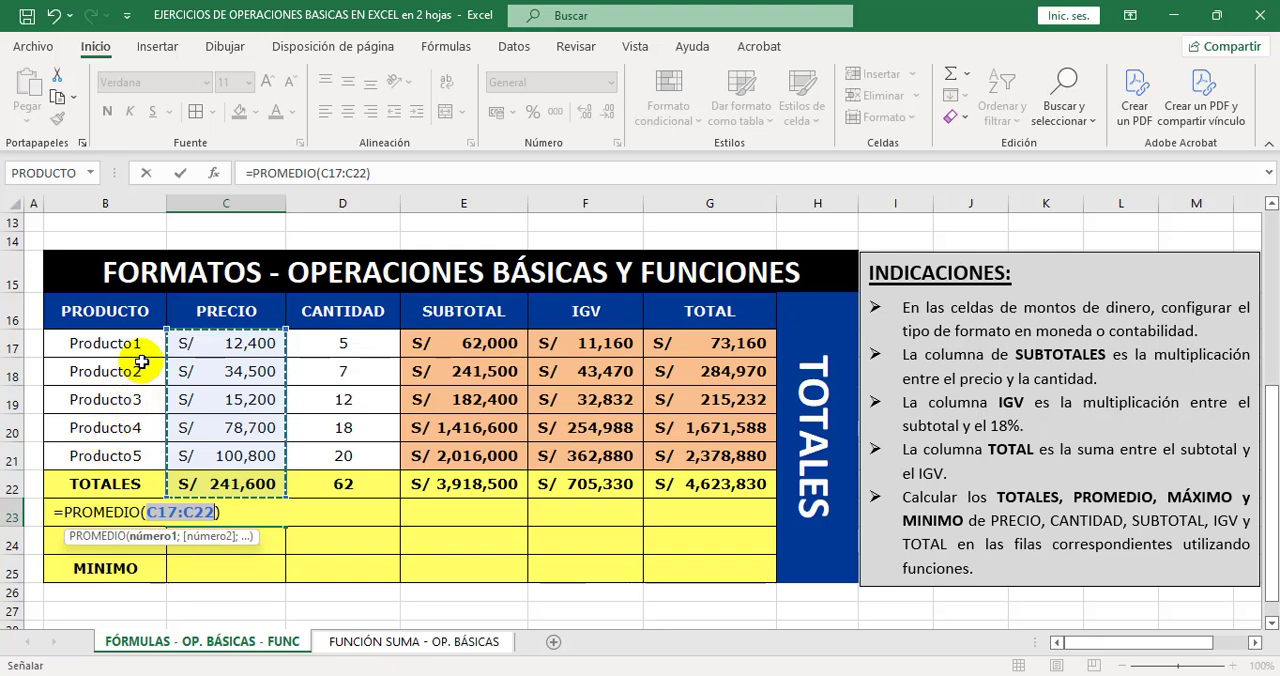
pyautogui.click(209, 342)
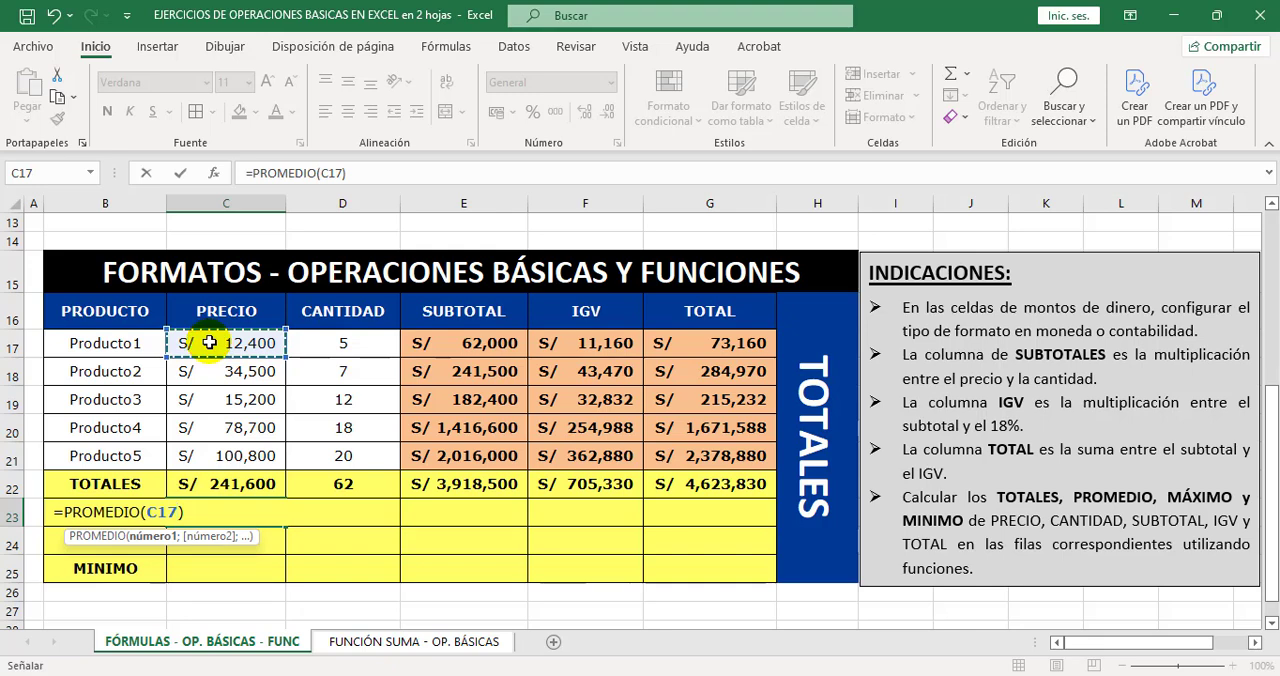
pyautogui.moveTo(209, 342); pyautogui.dragTo(192, 452)
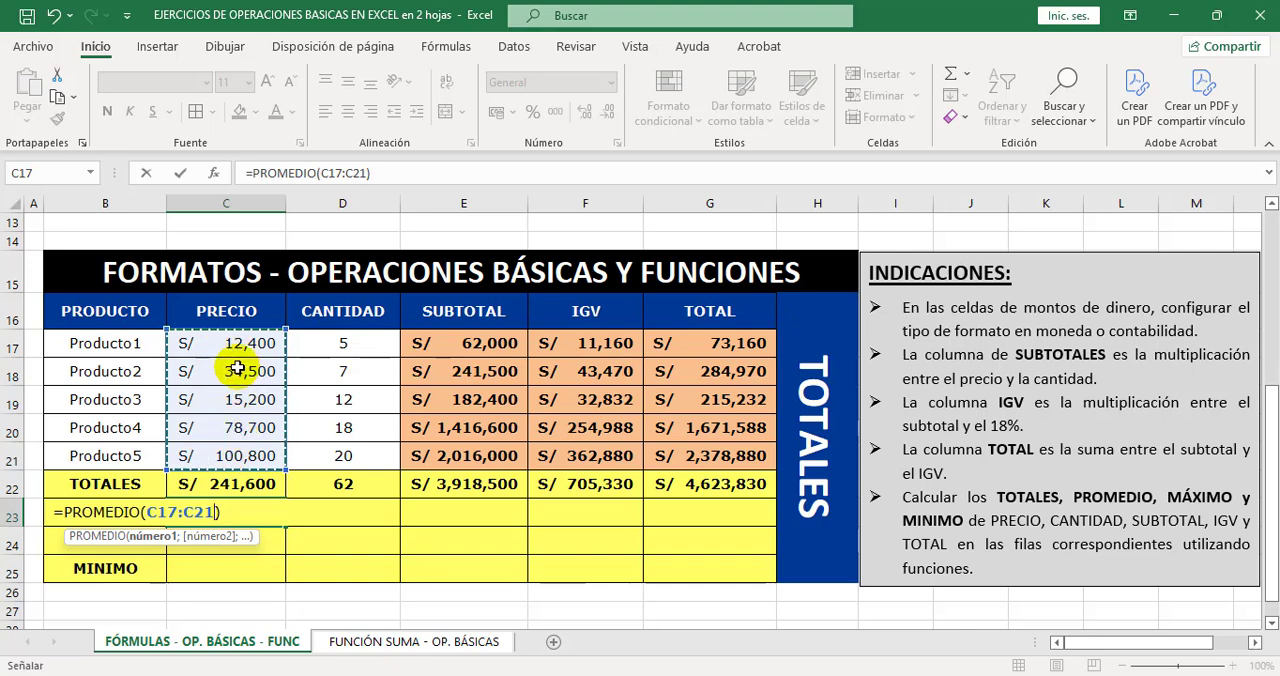
pyautogui.press('Return')
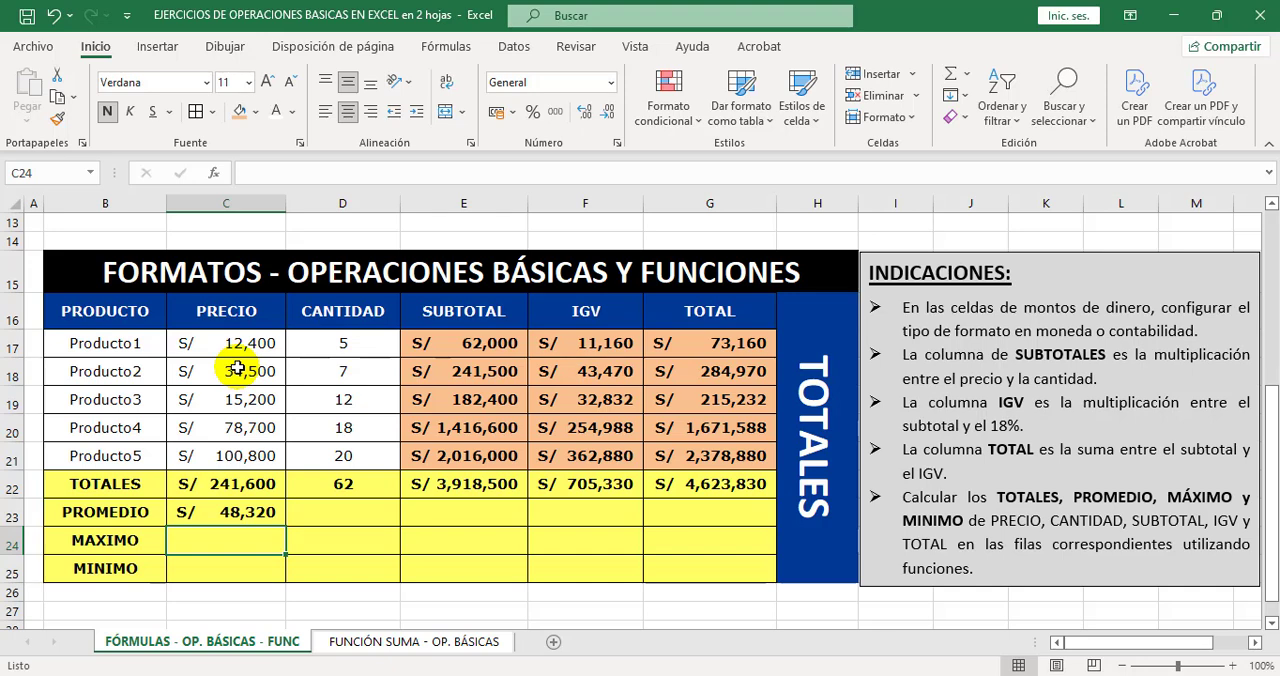
# Fill the PROMEDIO formula from C23 across to G23 and set the CANTIDAD average in D23 to General format.
pyautogui.click(262, 512)
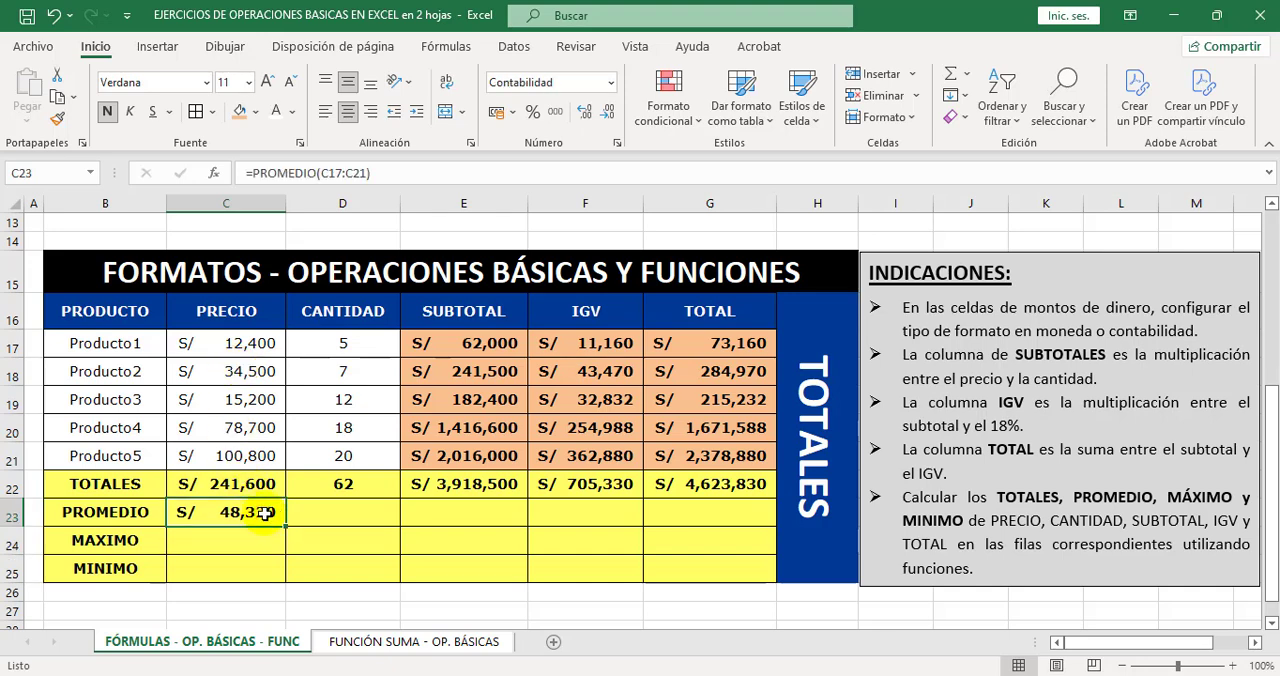
pyautogui.doubleClick(265, 512)
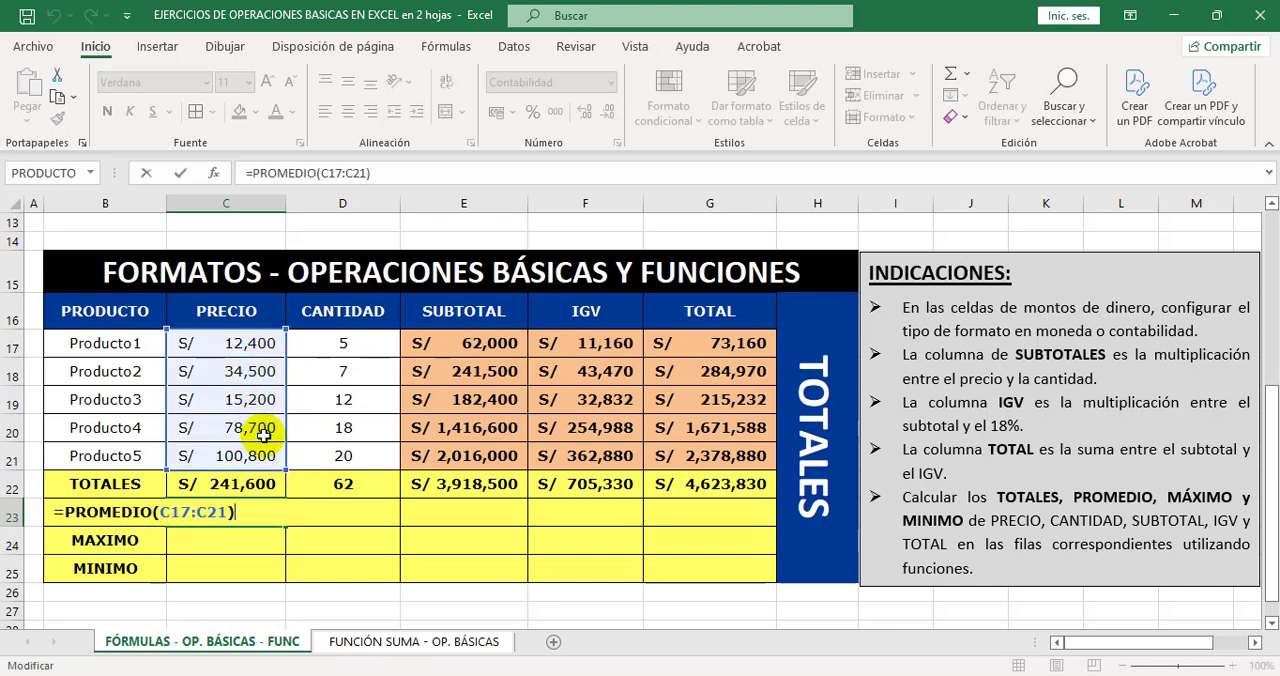
pyautogui.hotkey('ctrl', 'Return')
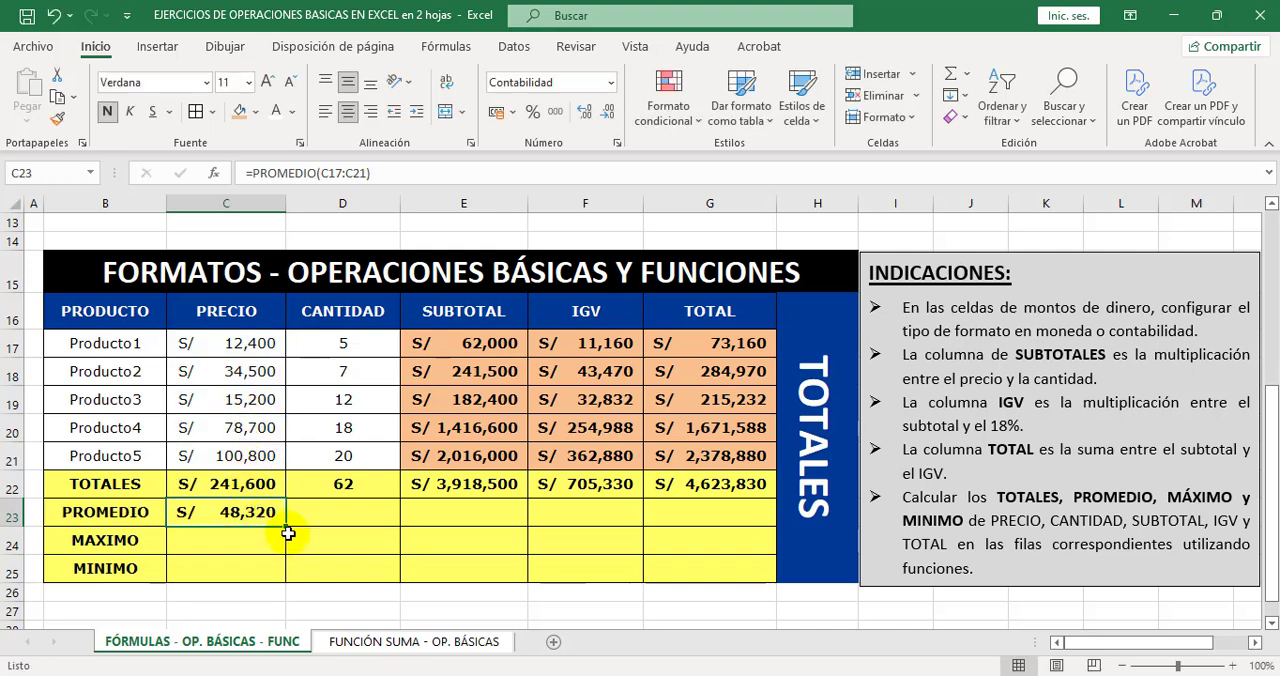
pyautogui.moveTo(287, 527); pyautogui.dragTo(731, 519)
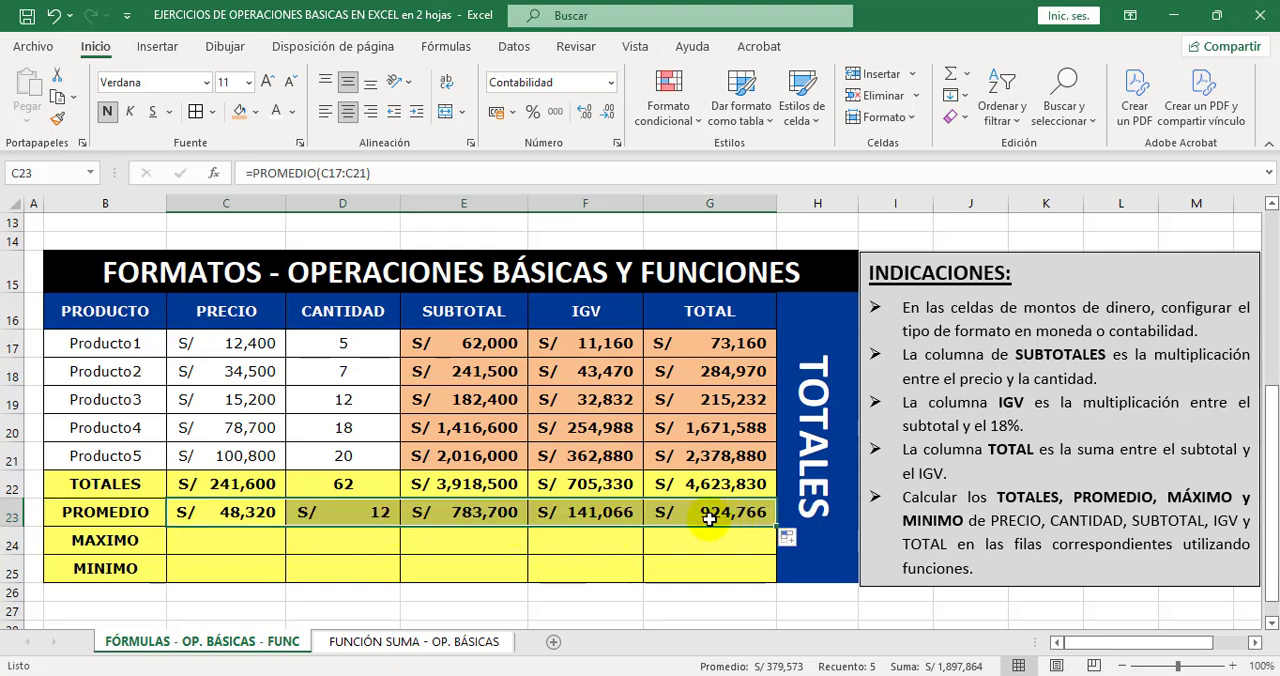
pyautogui.click(449, 515)
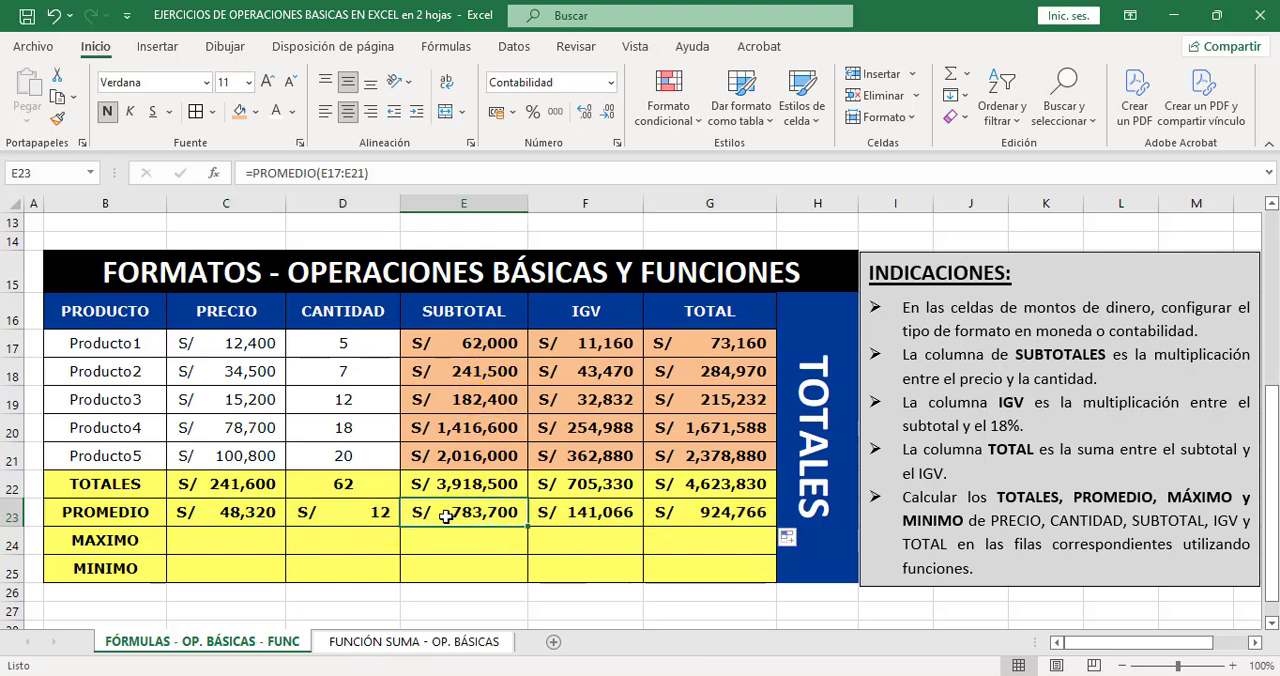
pyautogui.click(356, 512)
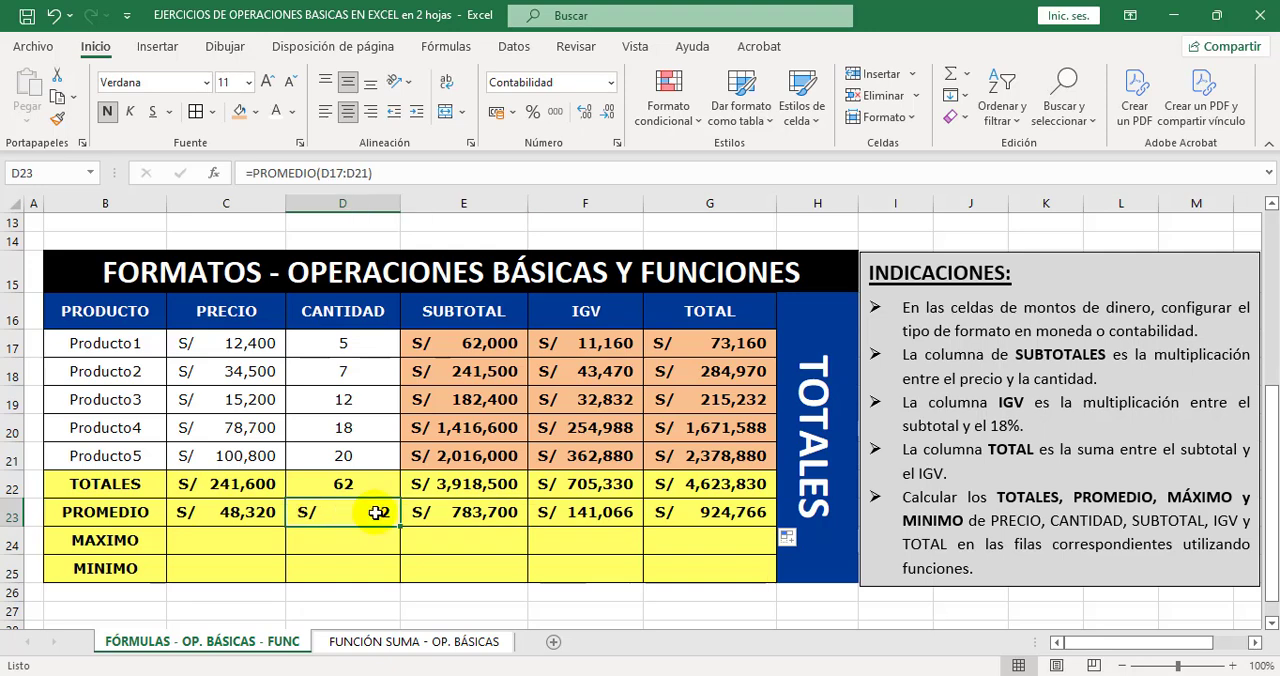
pyautogui.click(609, 82)
pyautogui.click(598, 119)
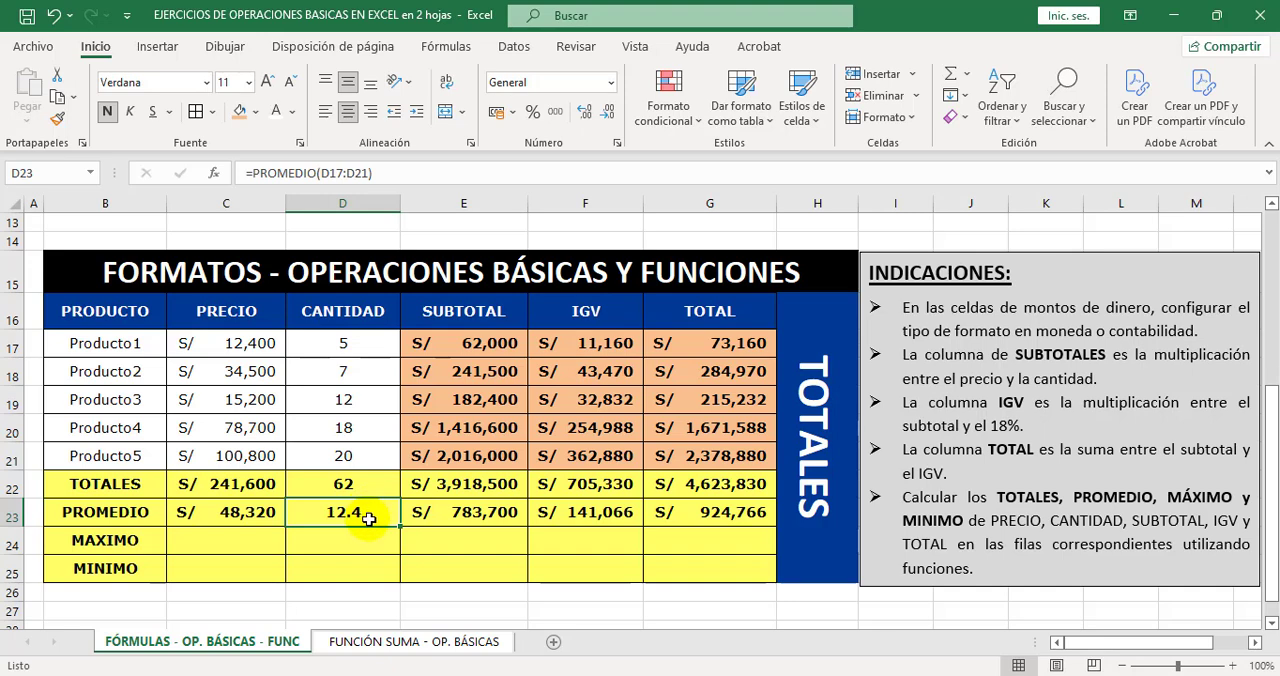
# Check the ranges averaged by the PROMEDIO row formulas under CANTIDAD, SUBTOTAL, IGV and TOTAL.
pyautogui.doubleClick(354, 512)
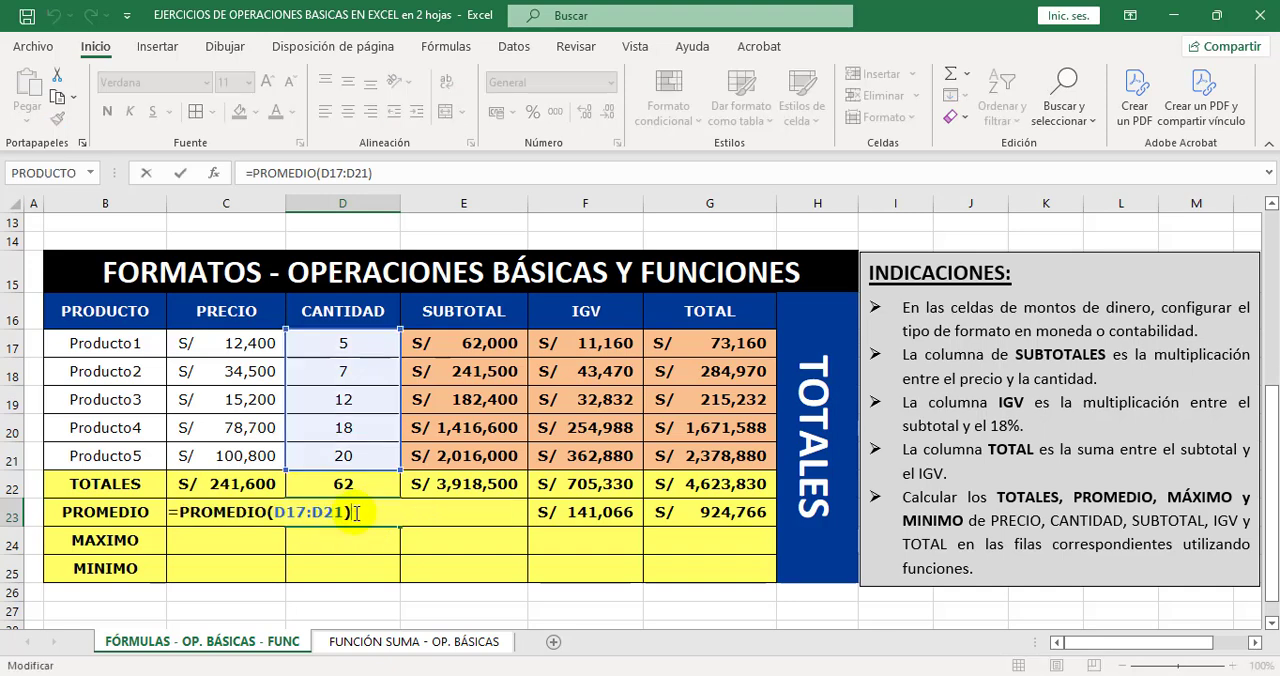
pyautogui.press('Escape')
pyautogui.doubleClick(468, 516)
pyautogui.press('Escape')
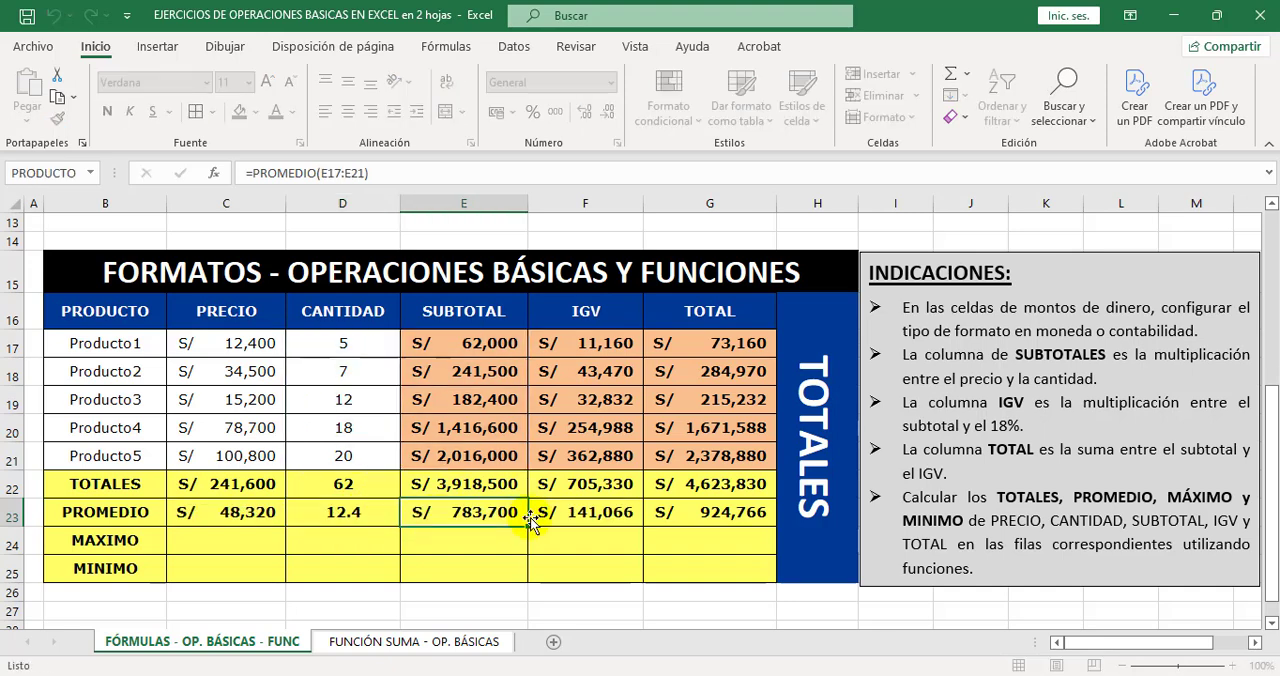
pyautogui.click(560, 513)
pyautogui.doubleClick(573, 513)
pyautogui.press('Escape')
pyautogui.doubleClick(688, 510)
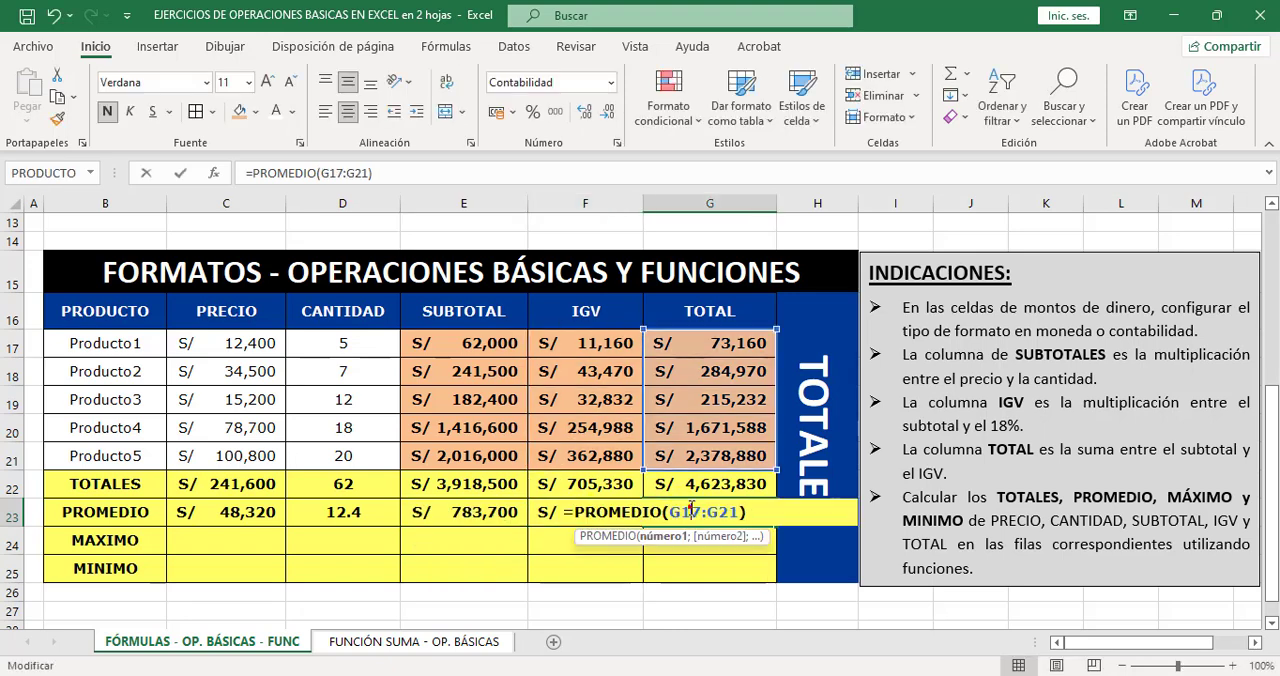
pyautogui.press('Escape')
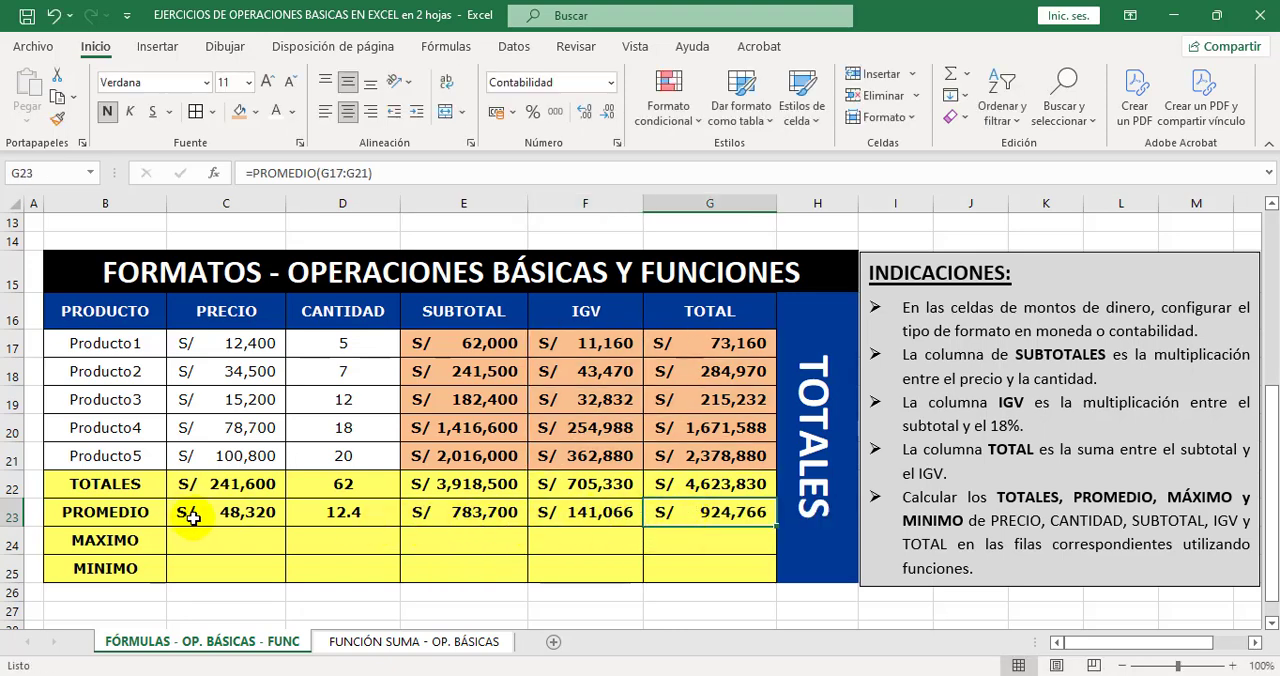
# Calculate the PRECIO maximum in C24 with =MAX(C17:C21).
pyautogui.click(229, 540)
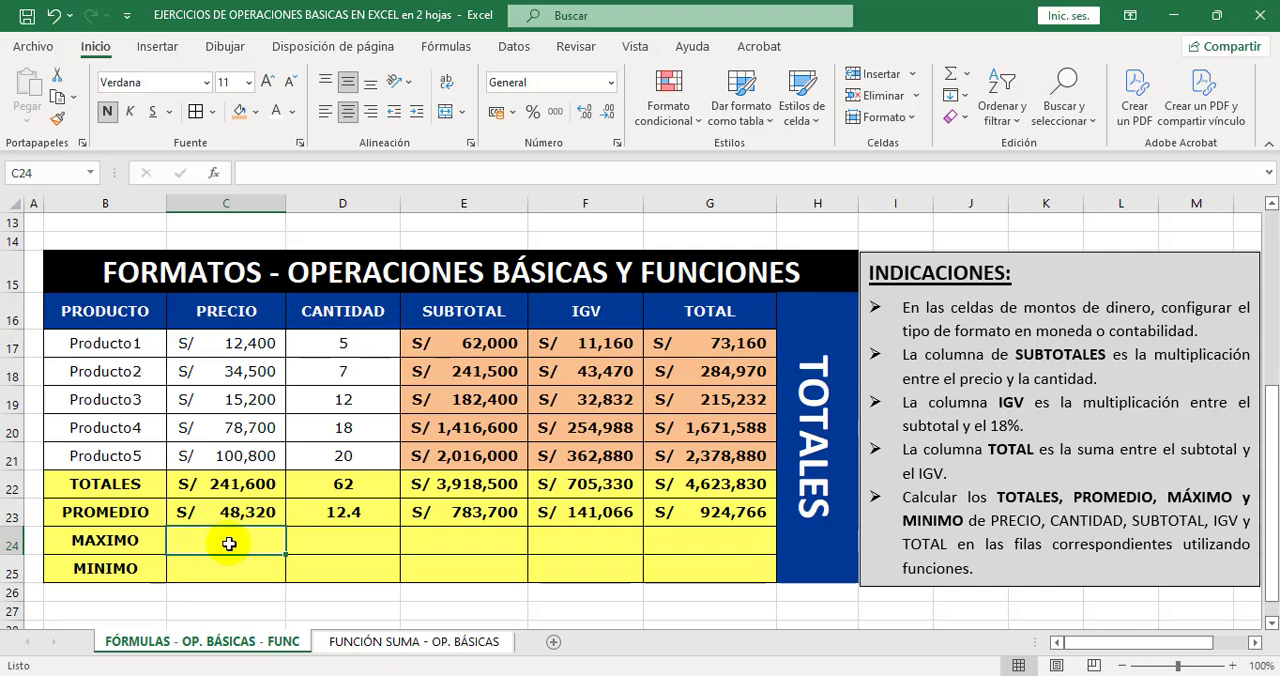
pyautogui.click(969, 75)
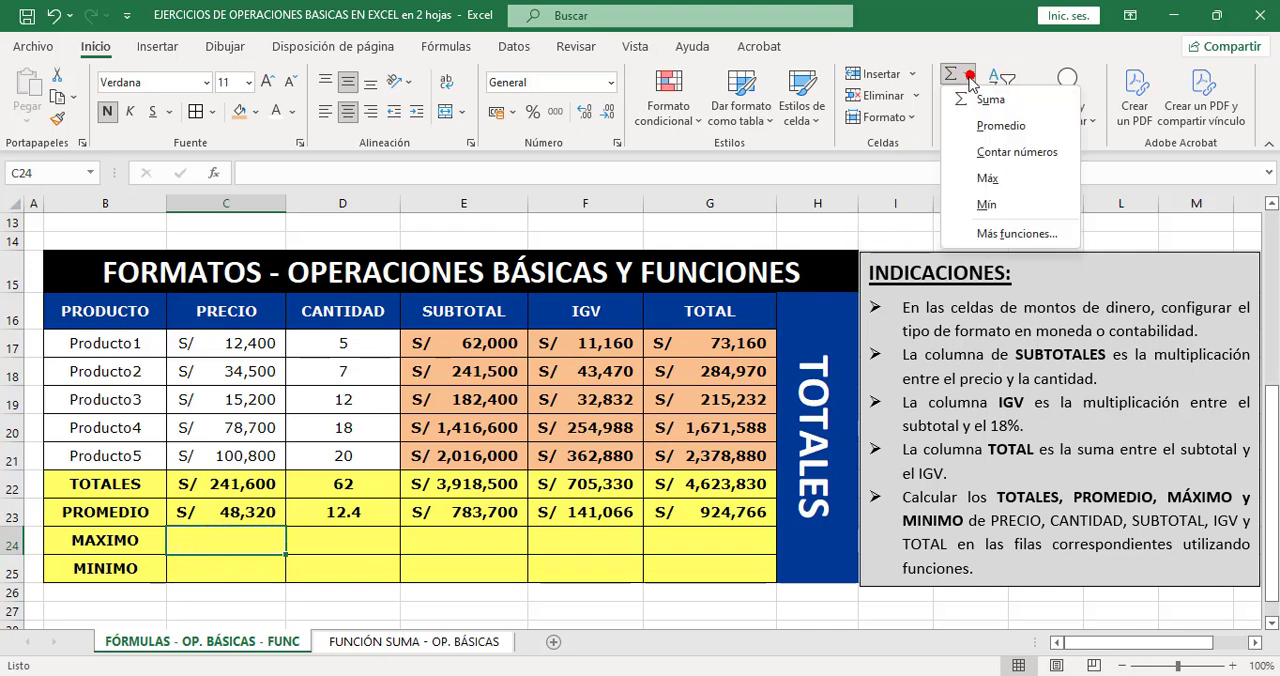
pyautogui.click(1009, 182)
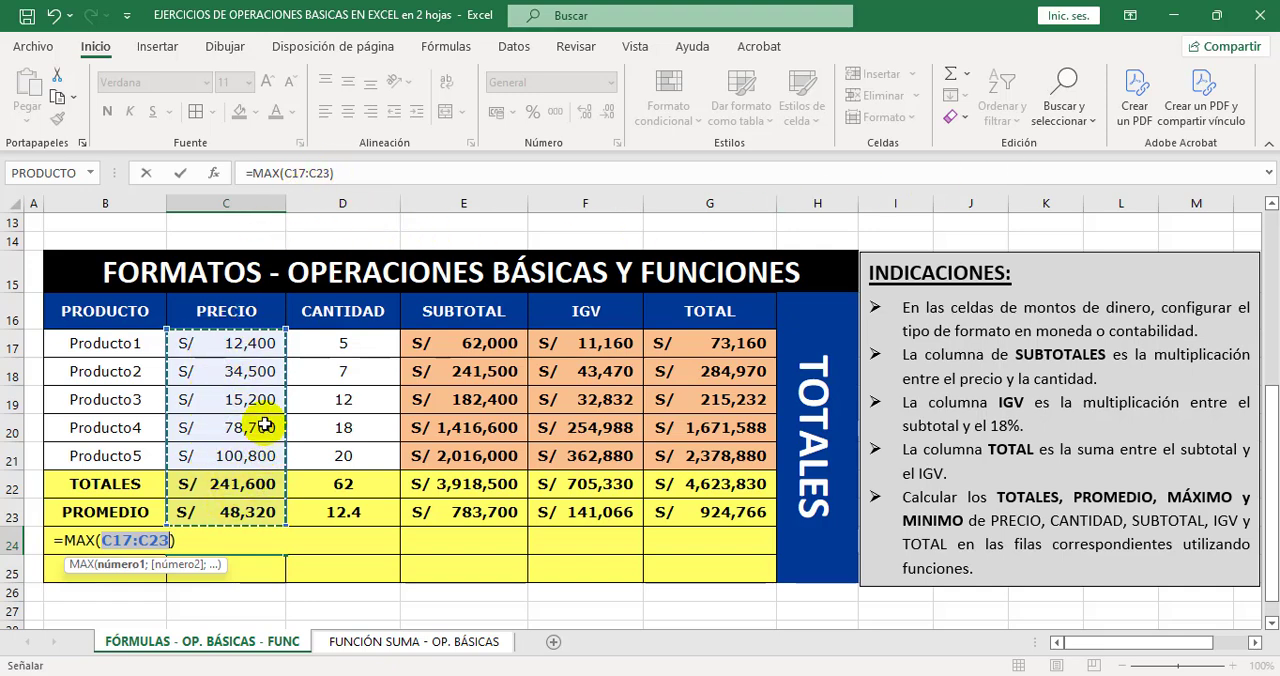
pyautogui.moveTo(258, 344); pyautogui.dragTo(257, 453)
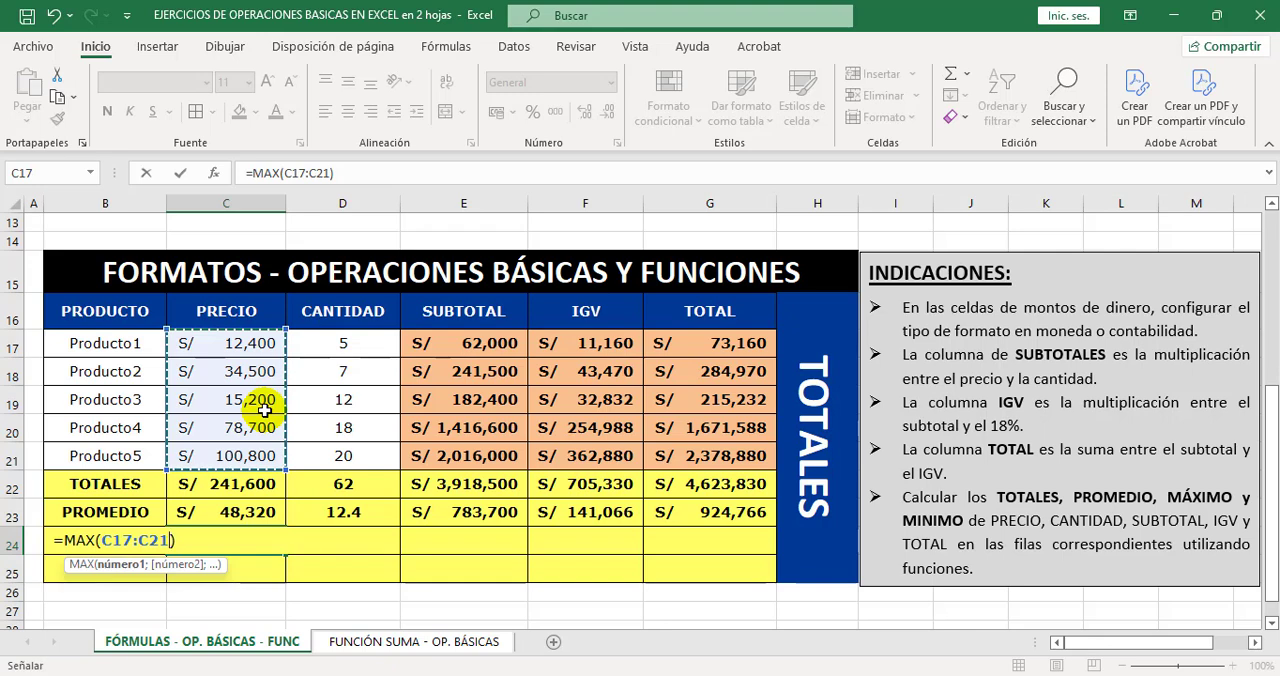
pyautogui.press('Return')
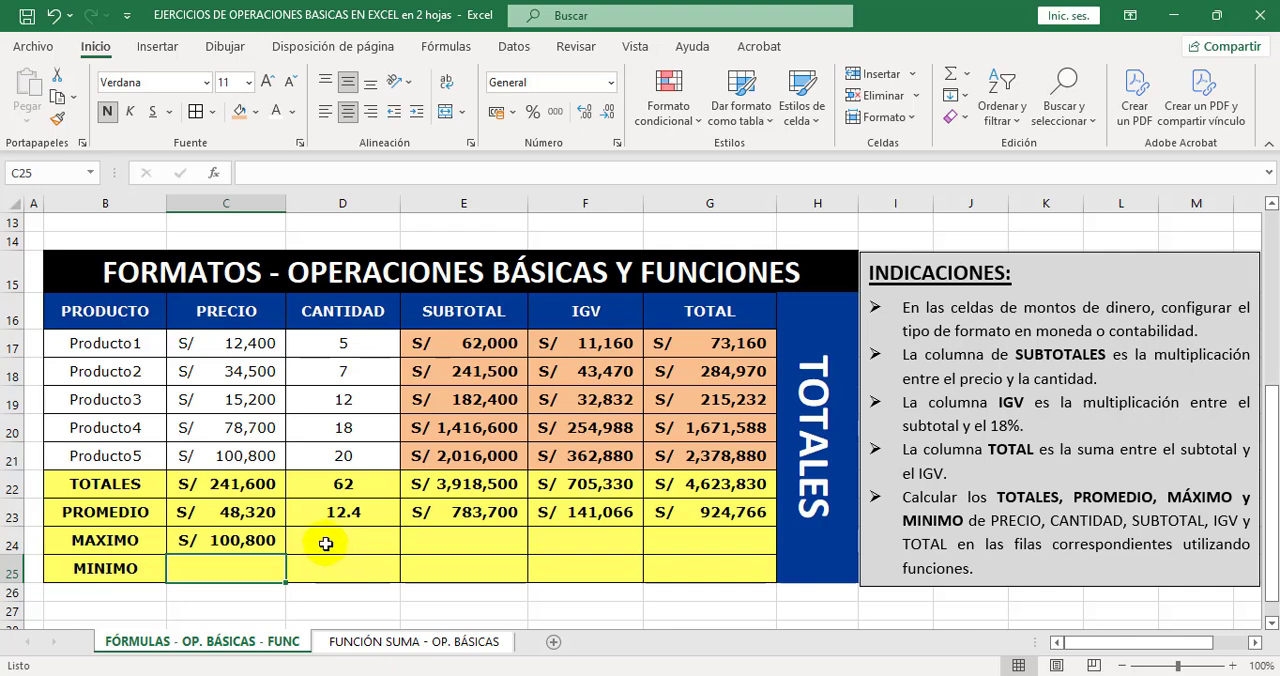
# Fill the MAX formula from C24 across to G24 and set the CANTIDAD maximum in D24 to General format.
pyautogui.click(288, 542)
pyautogui.click(270, 548)
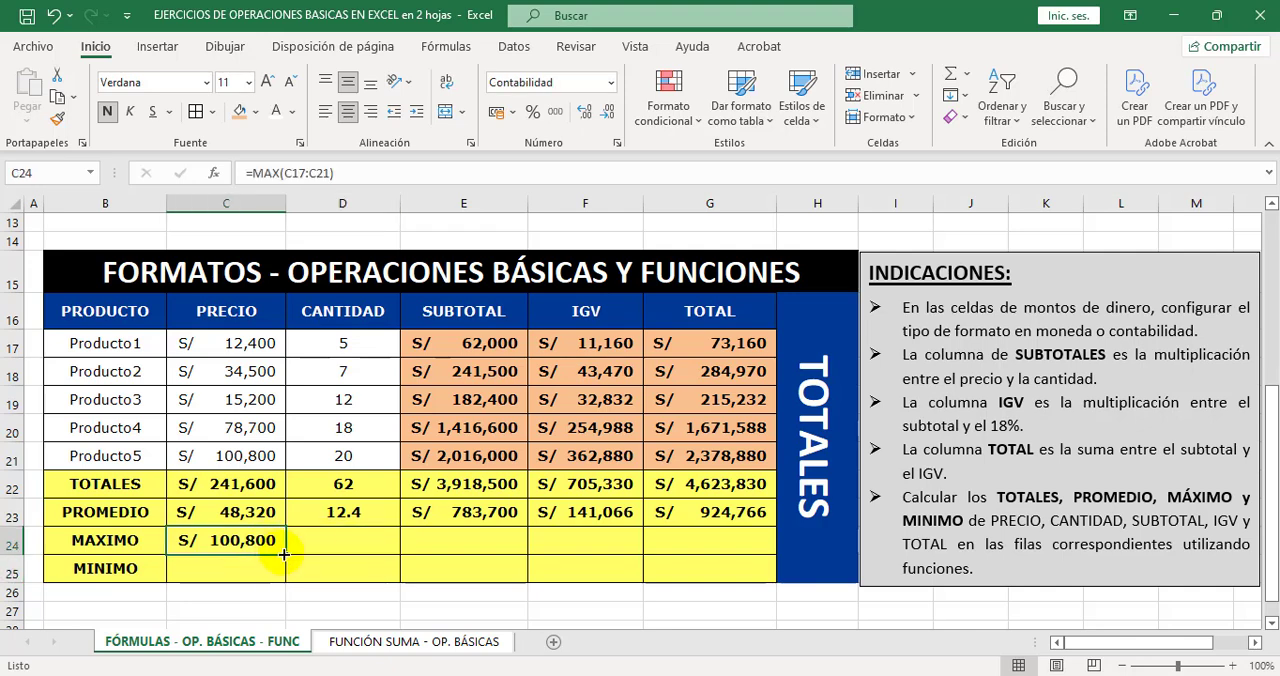
pyautogui.moveTo(284, 554); pyautogui.dragTo(733, 535)
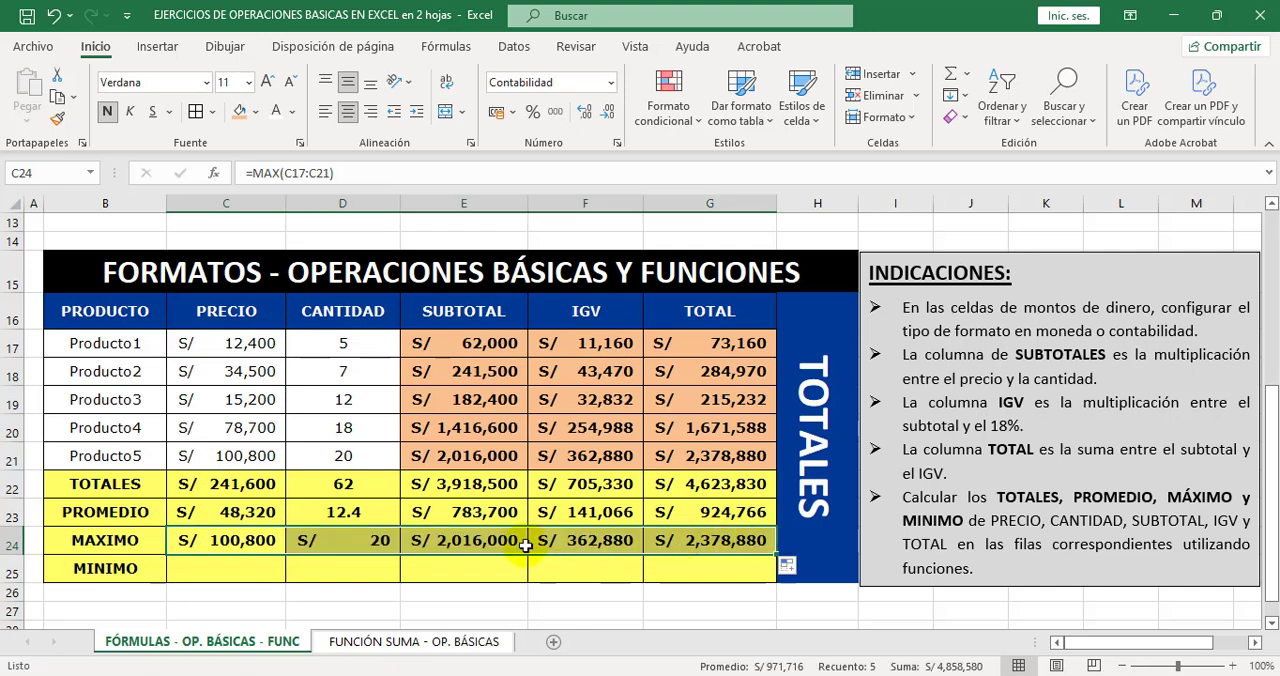
pyautogui.click(352, 545)
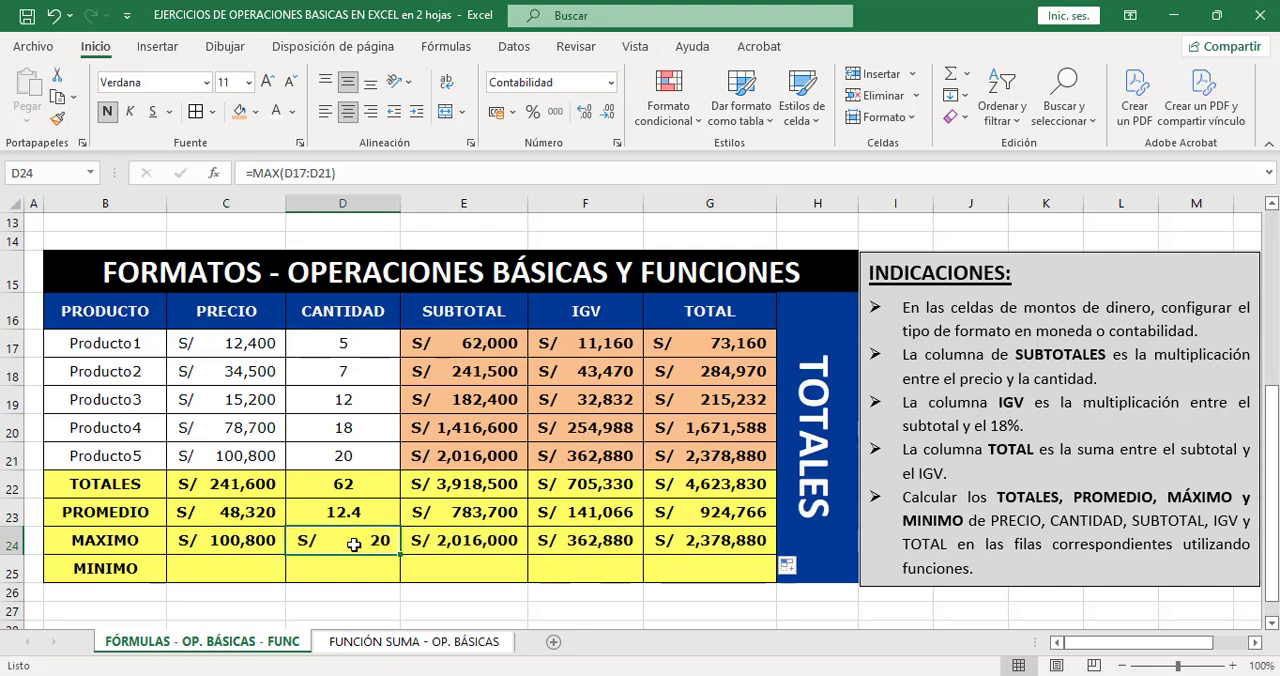
pyautogui.click(610, 82)
pyautogui.click(545, 112)
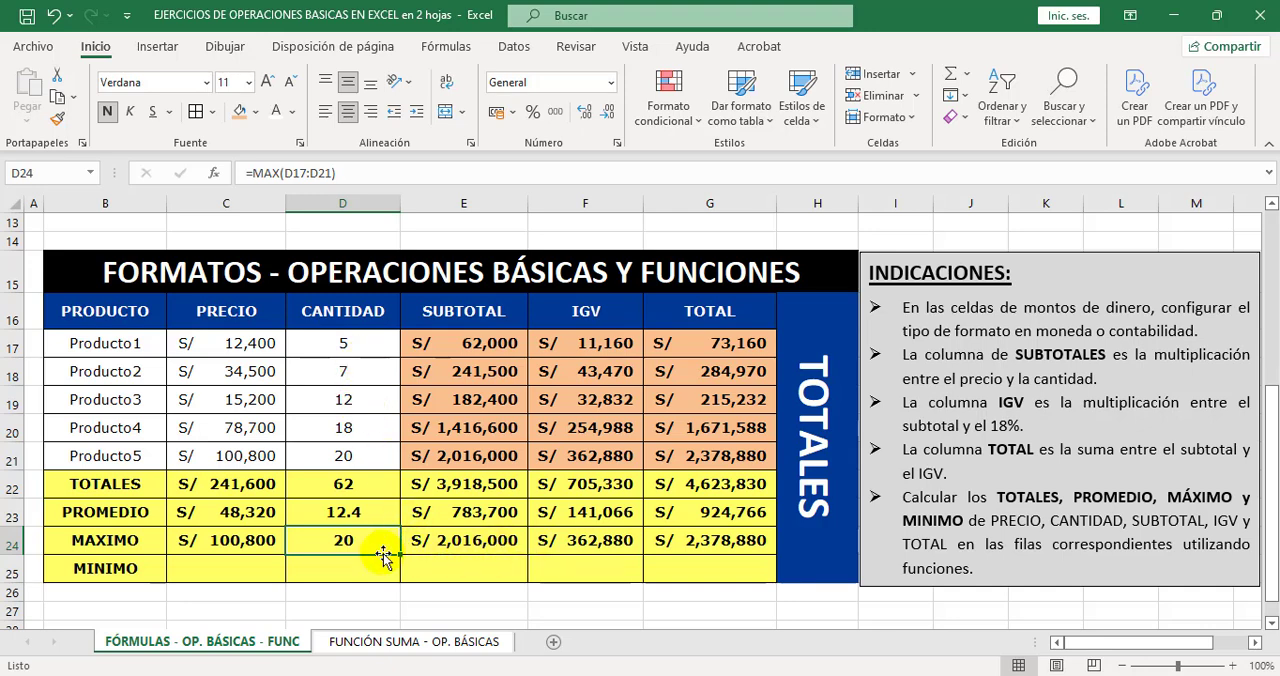
# Calculate the PRECIO minimum in C25 with =MIN(C17:C21).
pyautogui.click(240, 568)
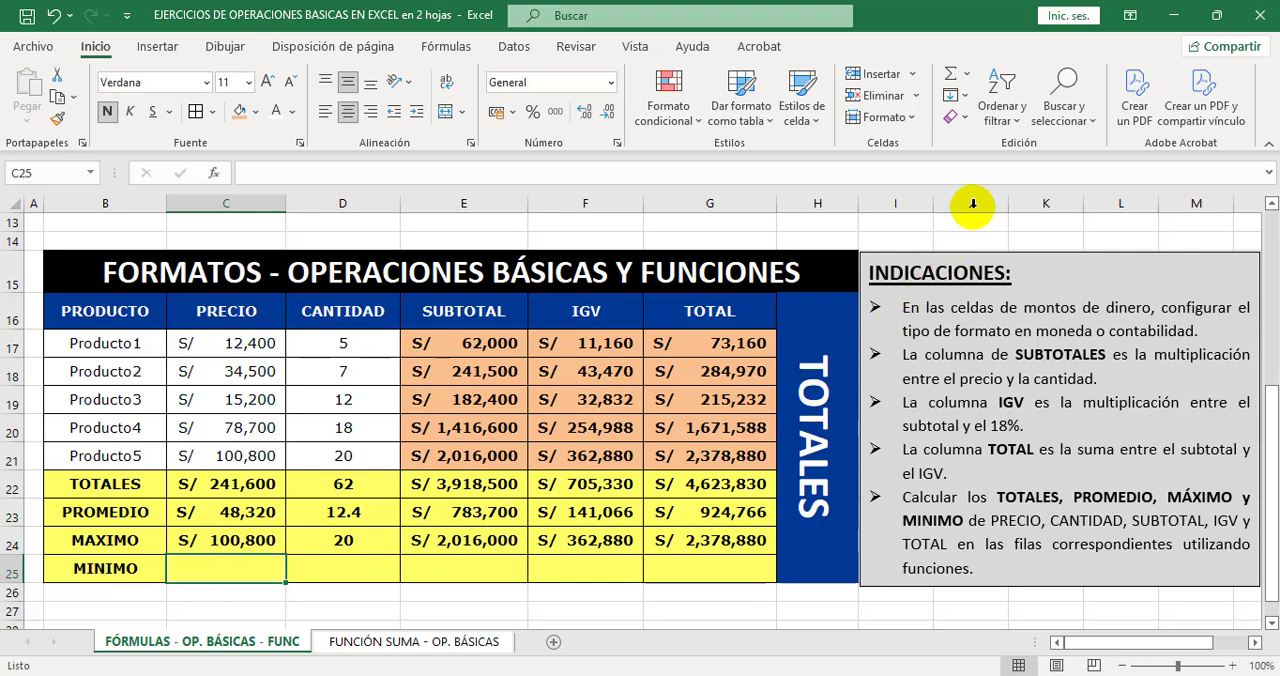
pyautogui.click(969, 78)
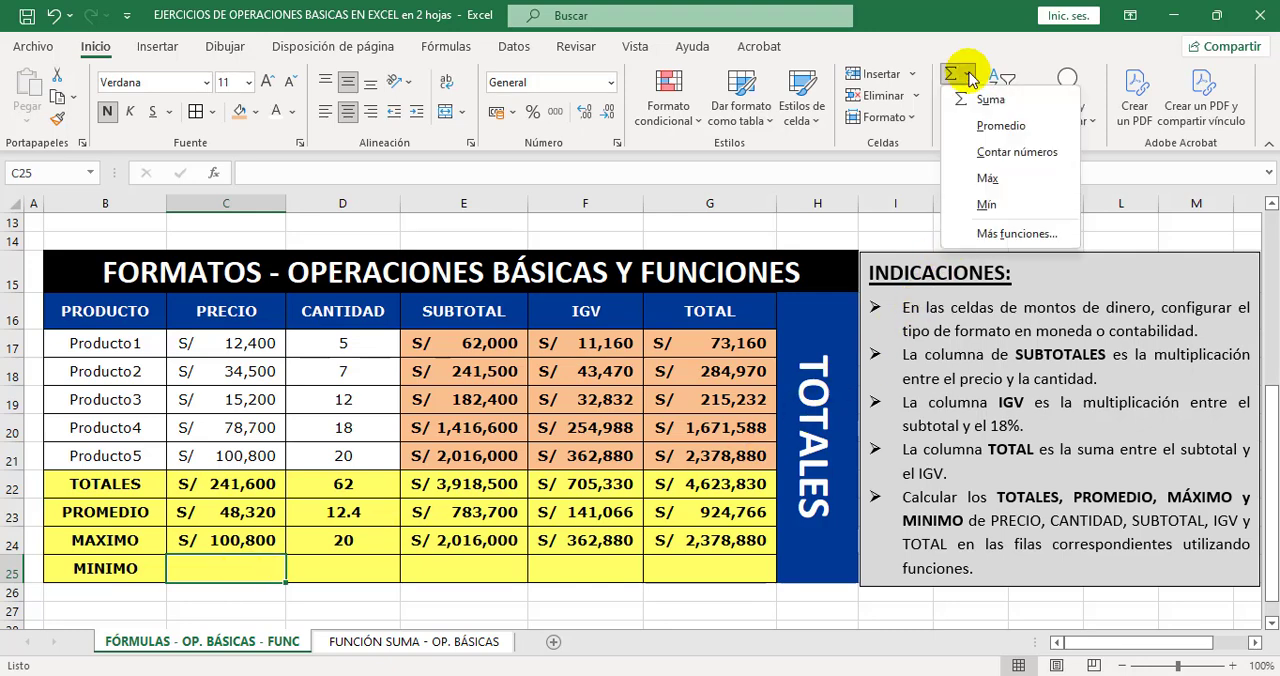
pyautogui.click(988, 204)
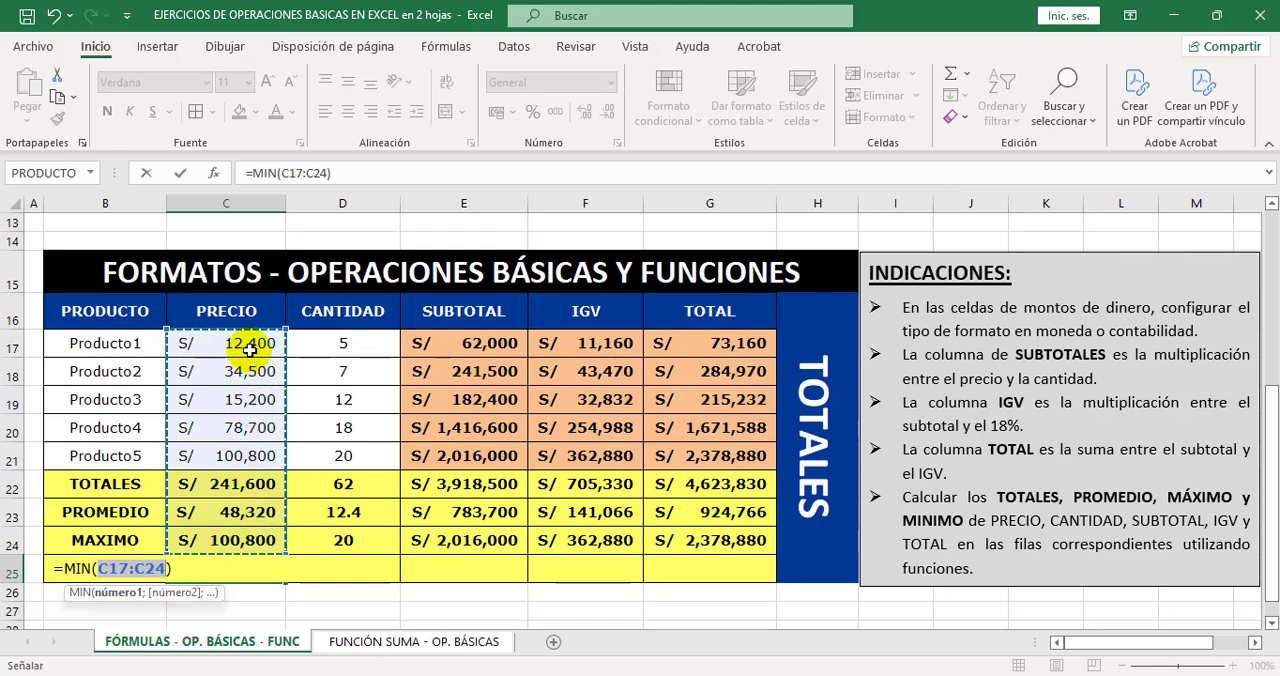
pyautogui.moveTo(249, 347); pyautogui.dragTo(245, 453)
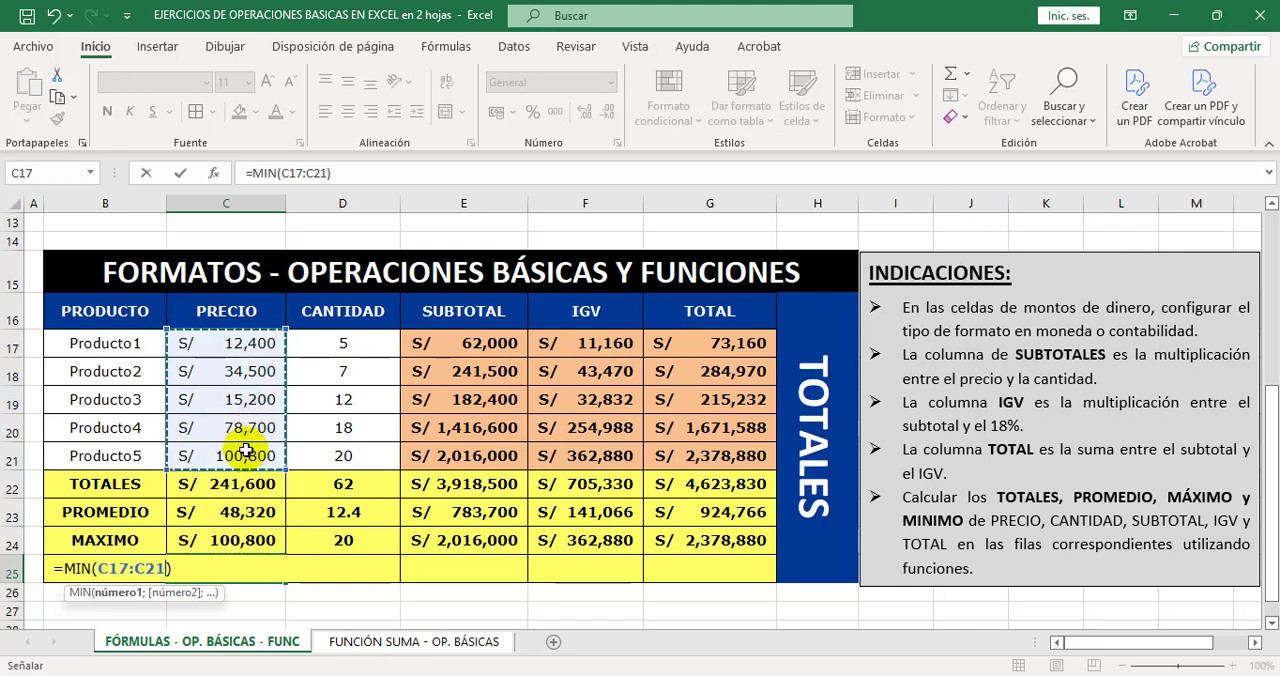
pyautogui.press('Return')
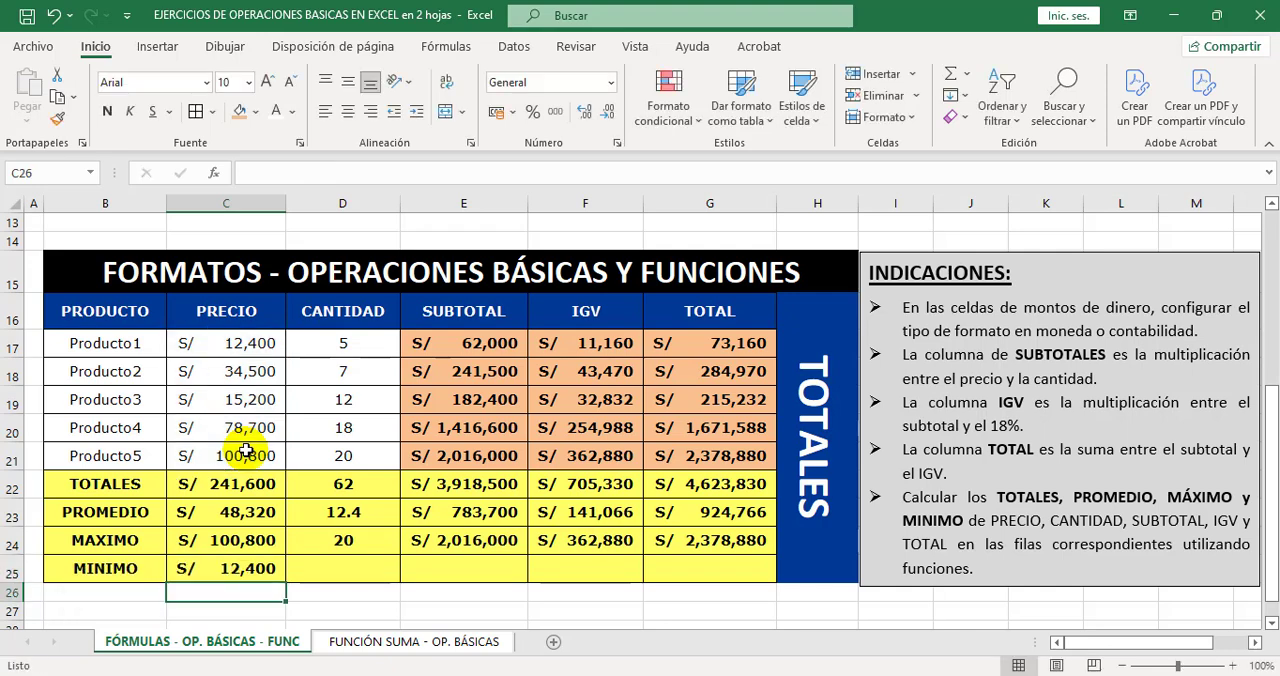
# Fill the MIN formula from C25 across to G25 and set the CANTIDAD minimum in D25 to General format.
pyautogui.click(273, 571)
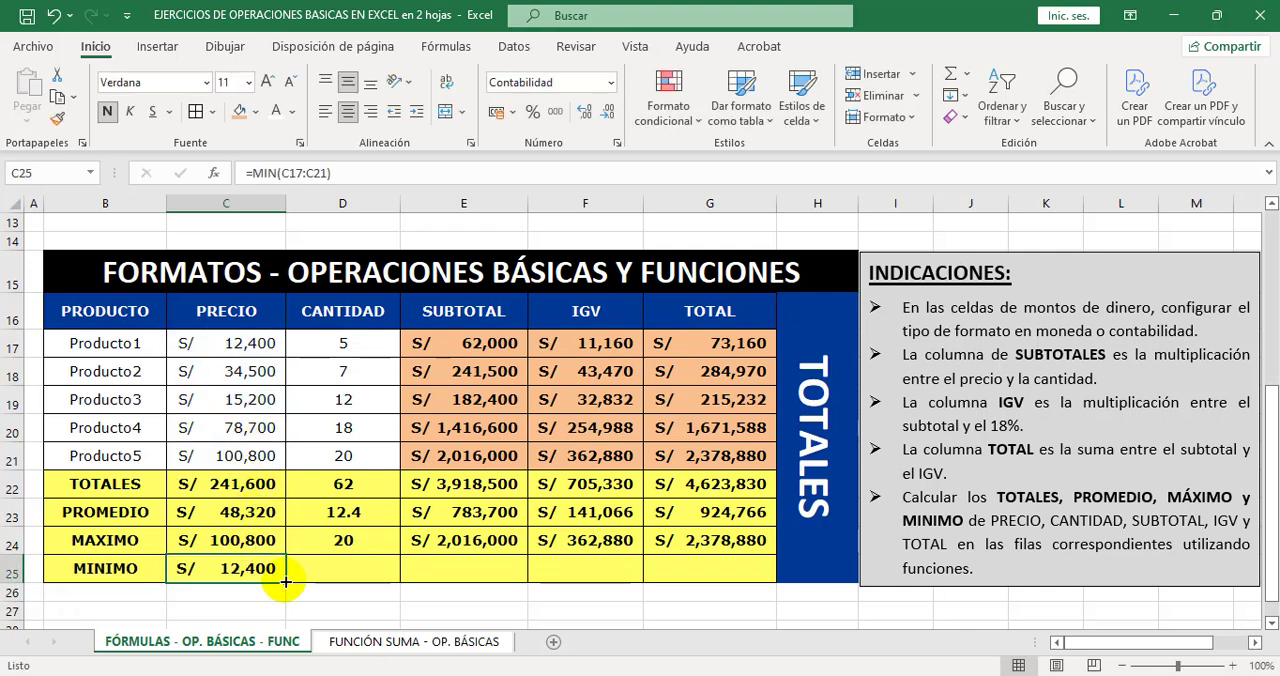
pyautogui.moveTo(285, 581); pyautogui.dragTo(755, 574)
pyautogui.click(381, 571)
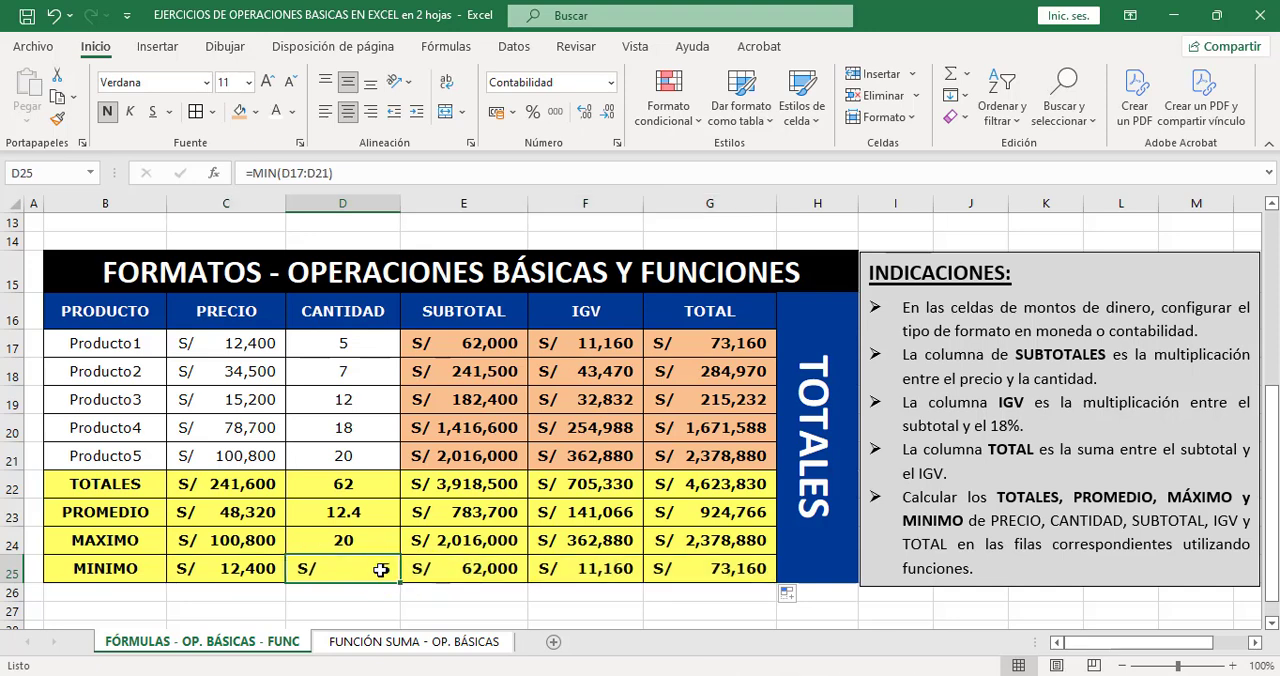
pyautogui.click(610, 82)
pyautogui.click(600, 110)
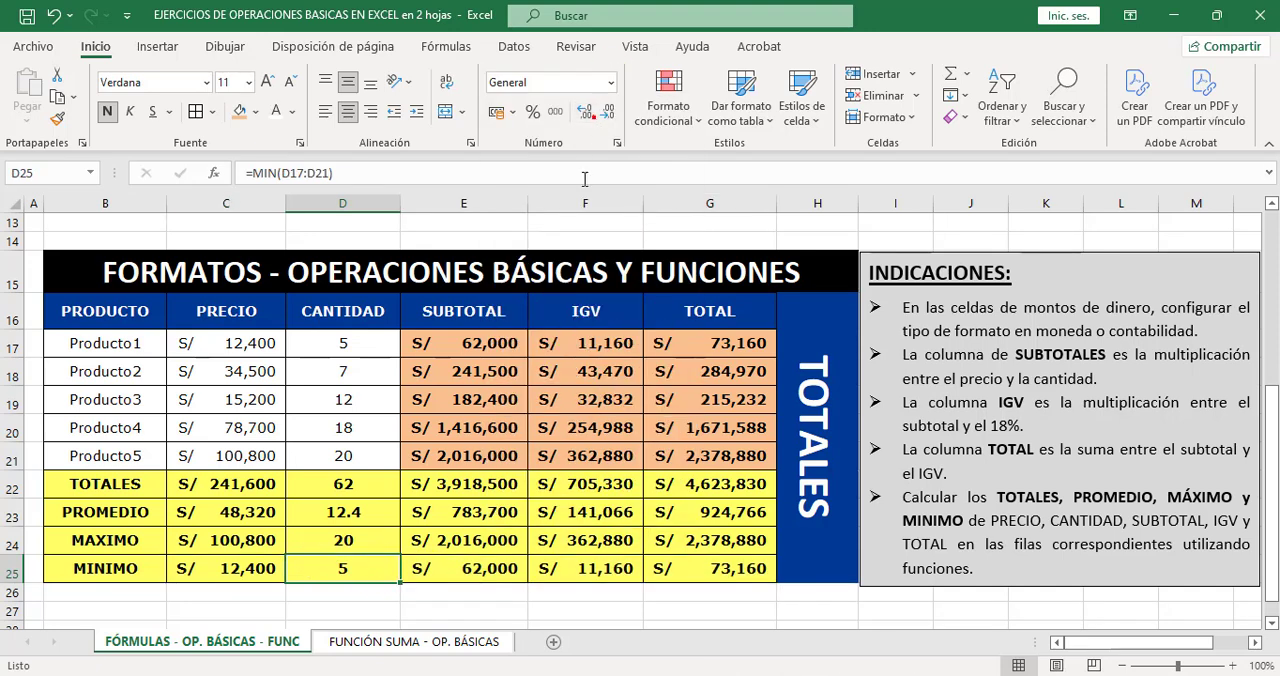
# Compare the PRECIO minimum with Producto1's price and open the FUNCIÓN SUMA - OP. BÁSICAS sheet.
pyautogui.click(256, 570)
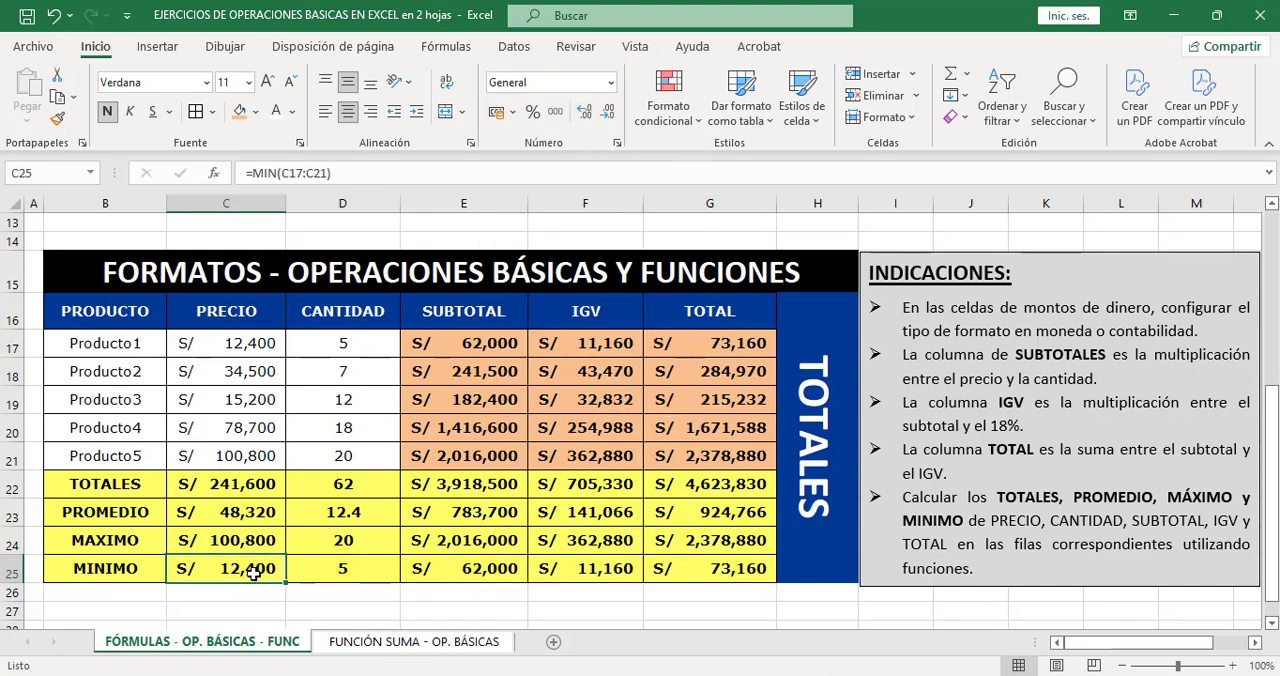
pyautogui.click(245, 346)
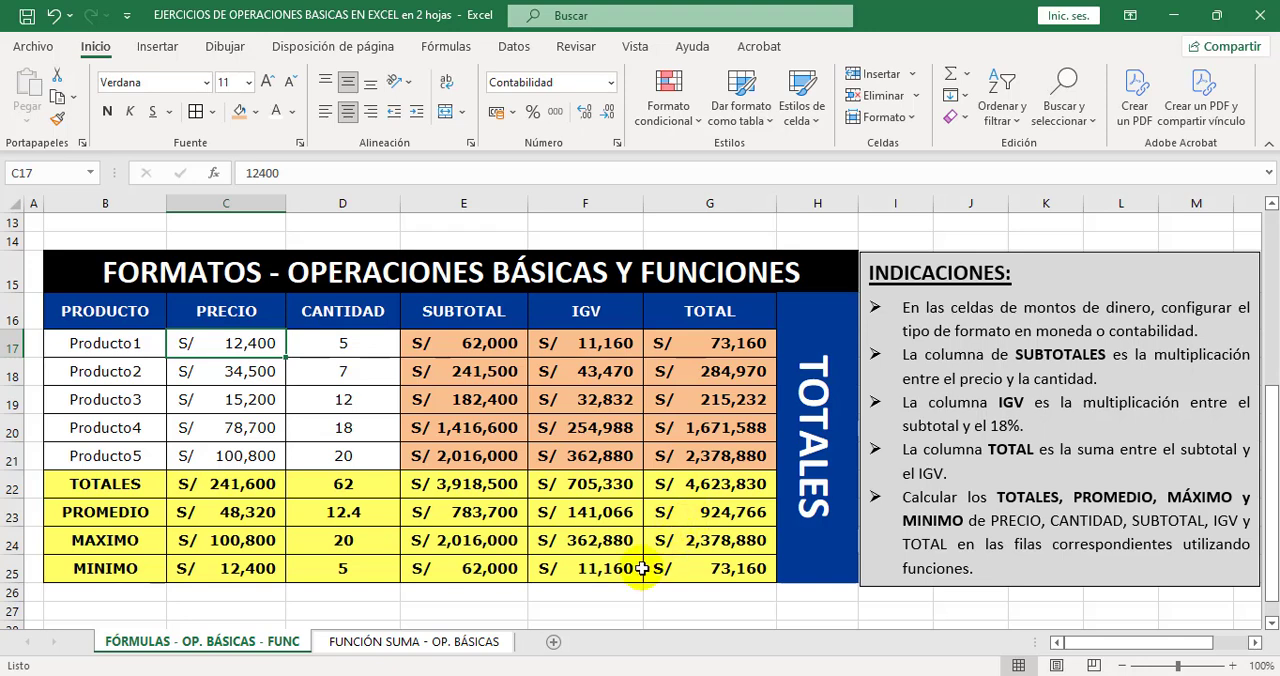
pyautogui.click(403, 648)
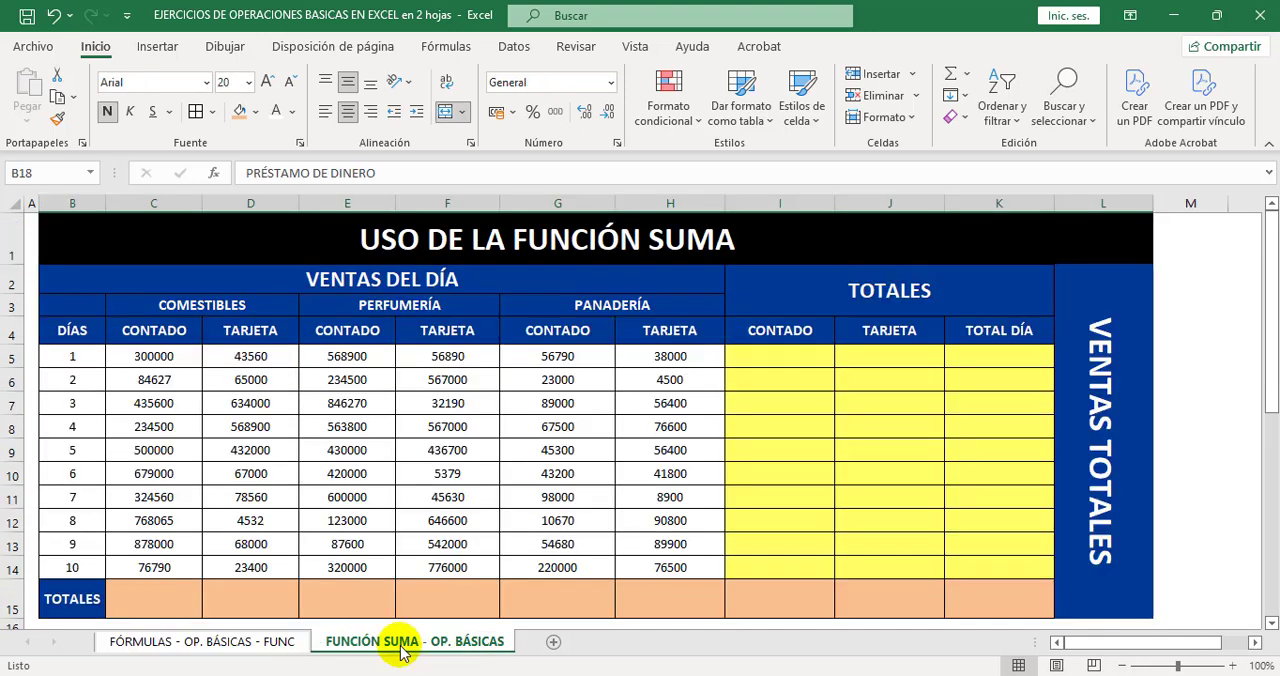
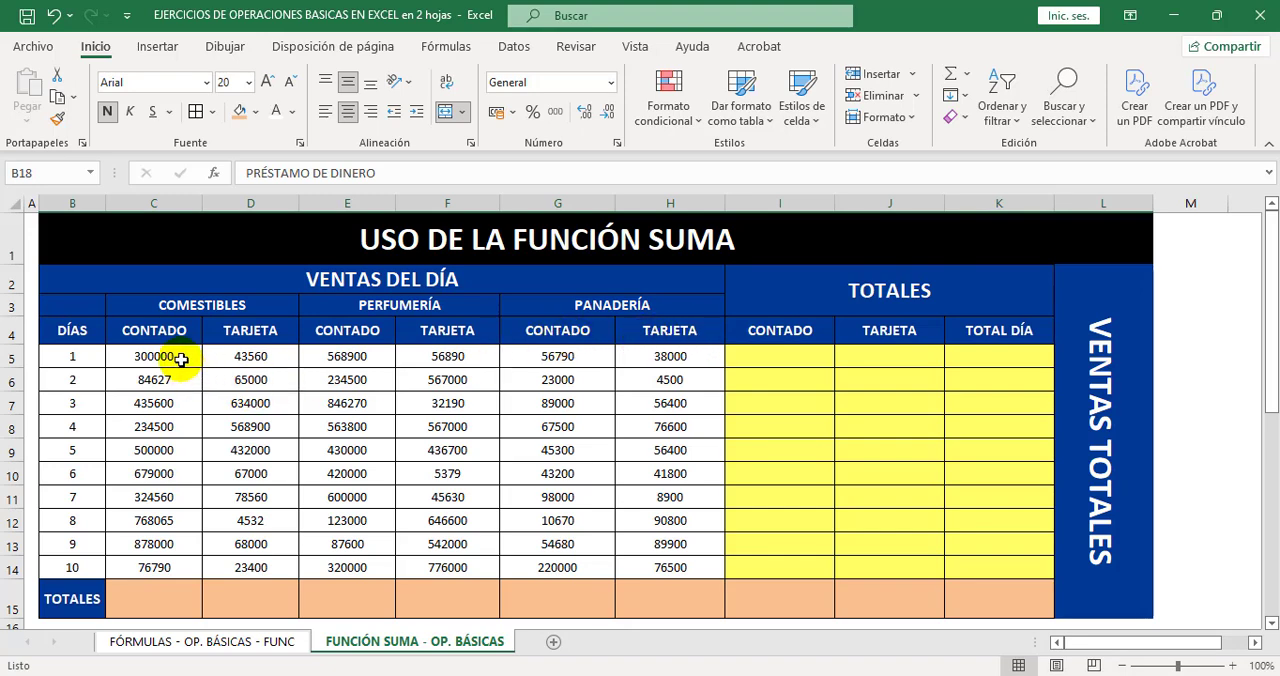
# Apply the Contabilidad number format to the sales and totals cells C5:K15.
pyautogui.moveTo(181, 360); pyautogui.dragTo(684, 556)
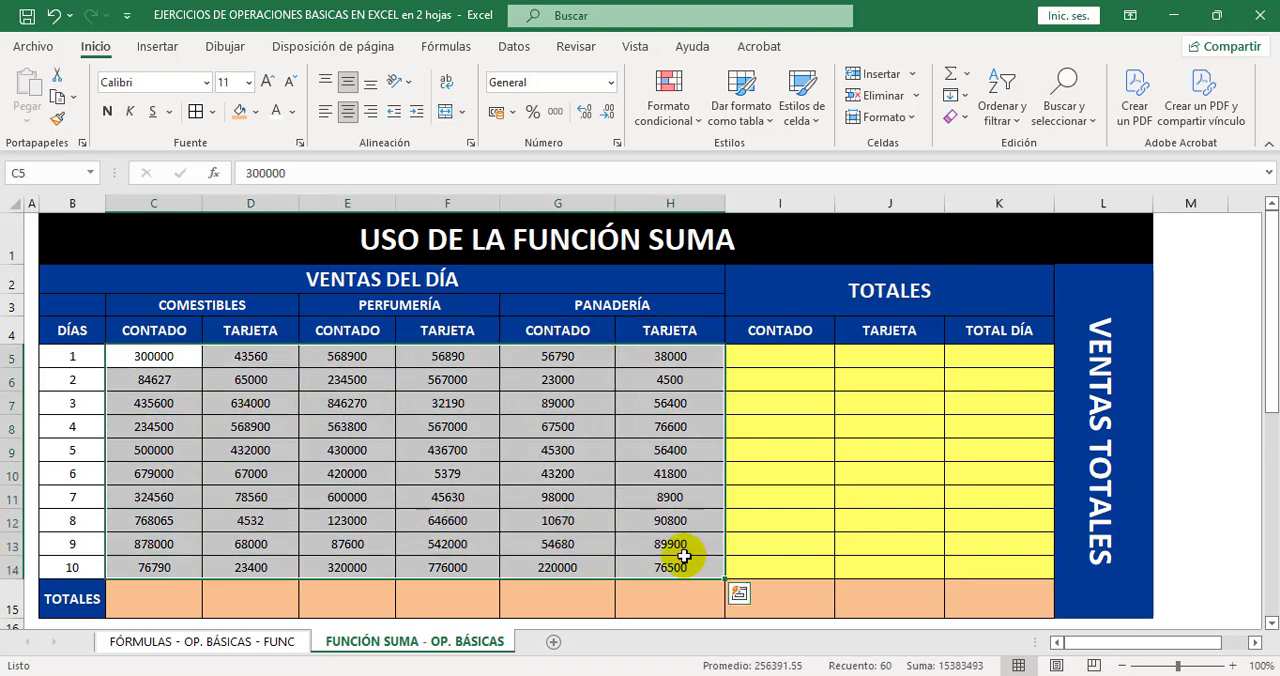
pyautogui.click(649, 491)
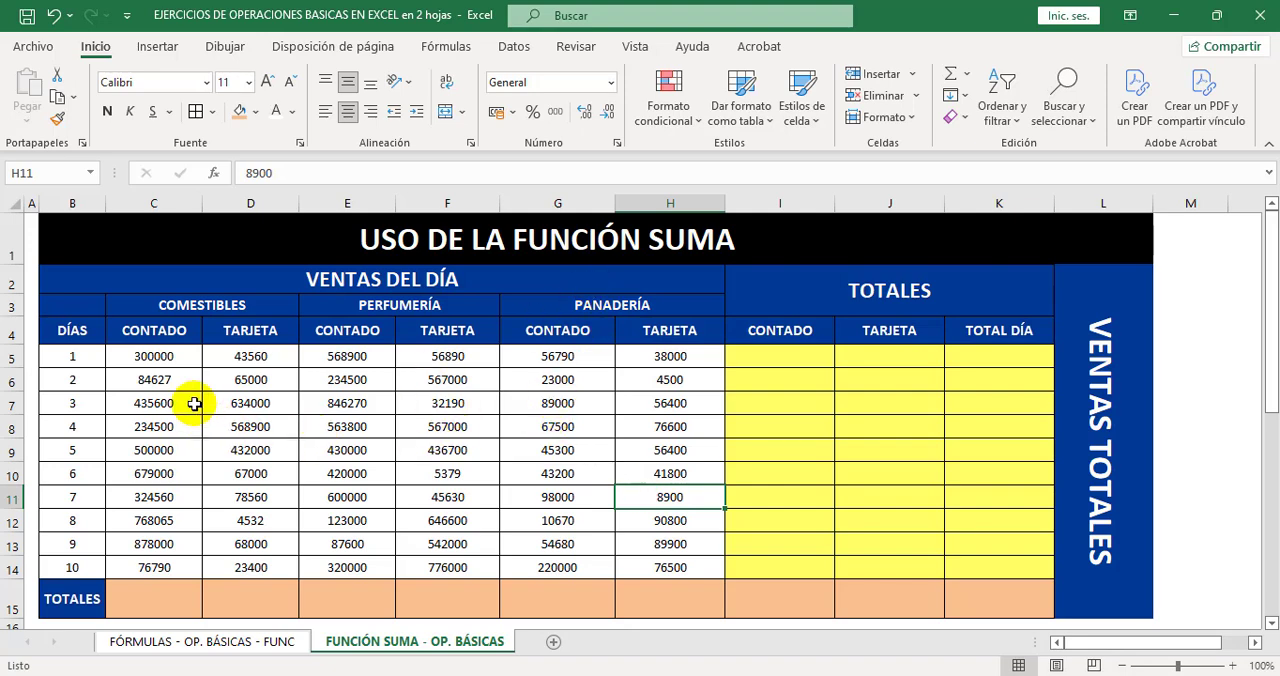
pyautogui.moveTo(178, 360); pyautogui.dragTo(645, 567)
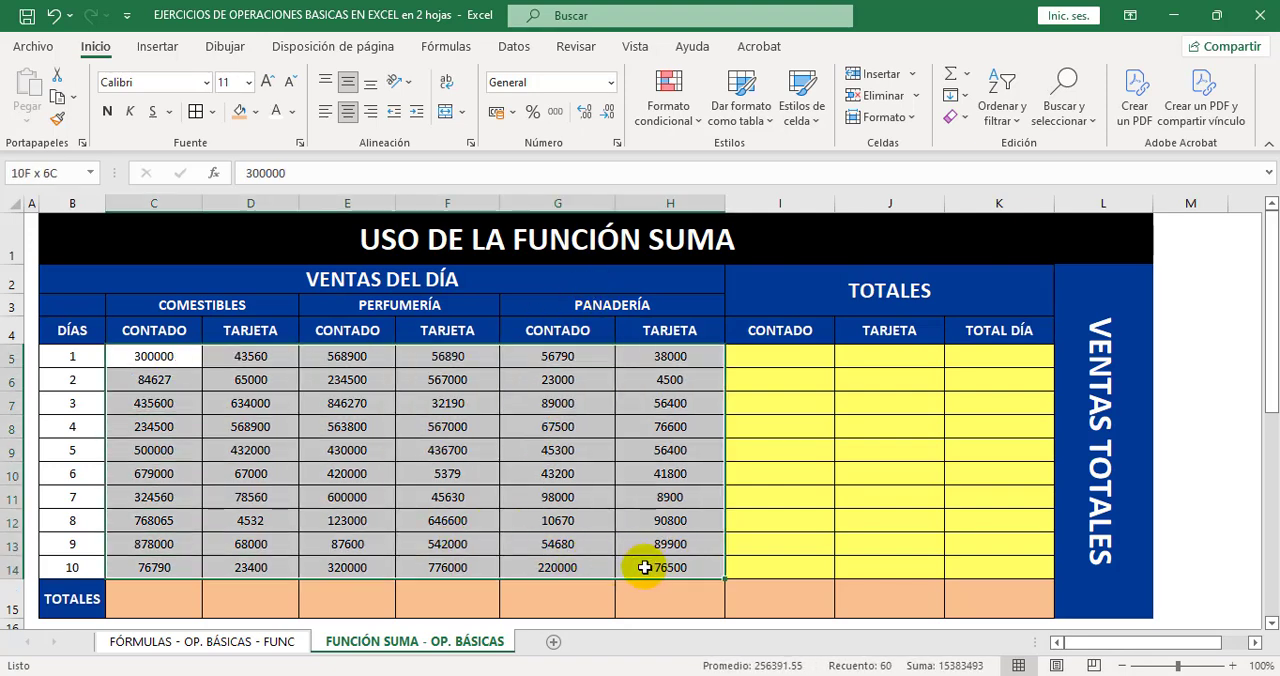
pyautogui.click(655, 474)
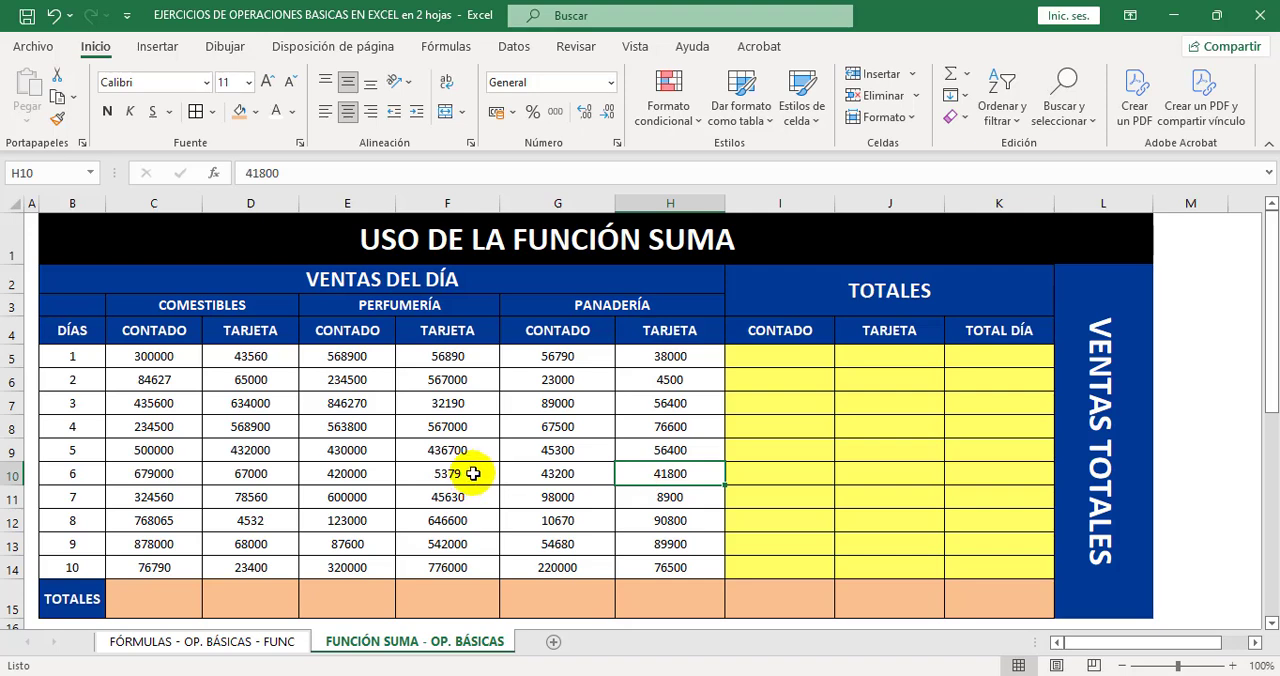
pyautogui.click(172, 357)
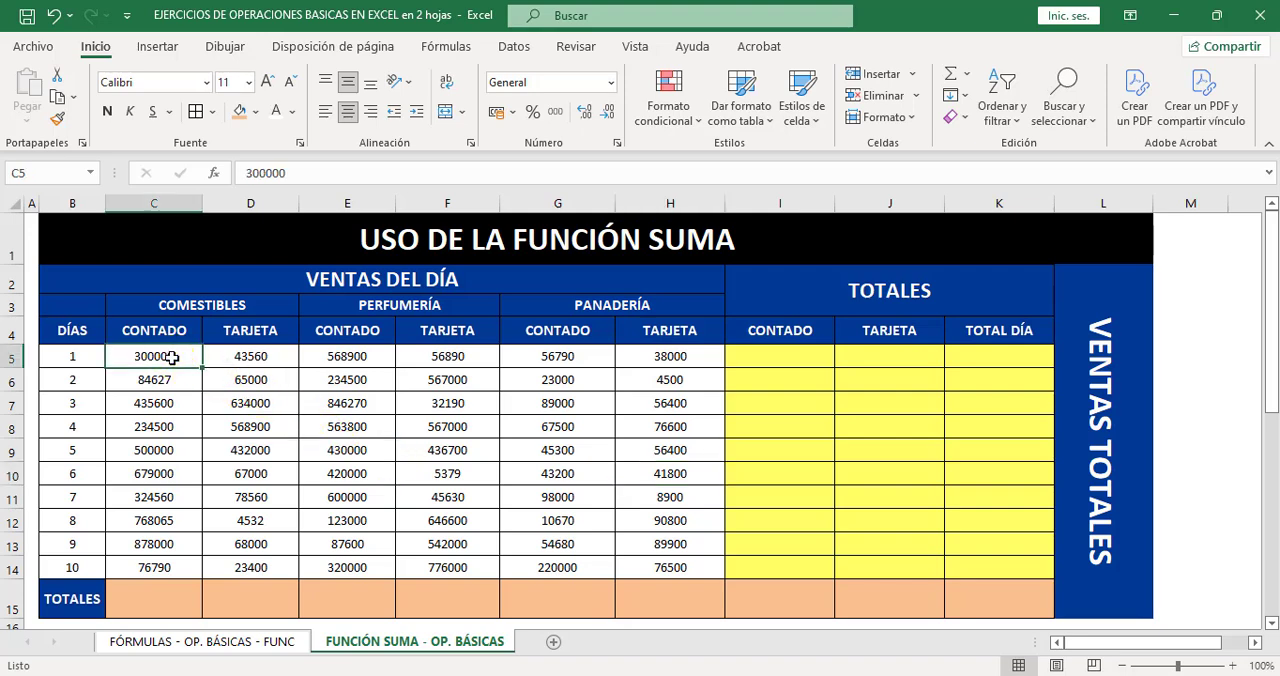
pyautogui.moveTo(172, 357); pyautogui.dragTo(985, 598)
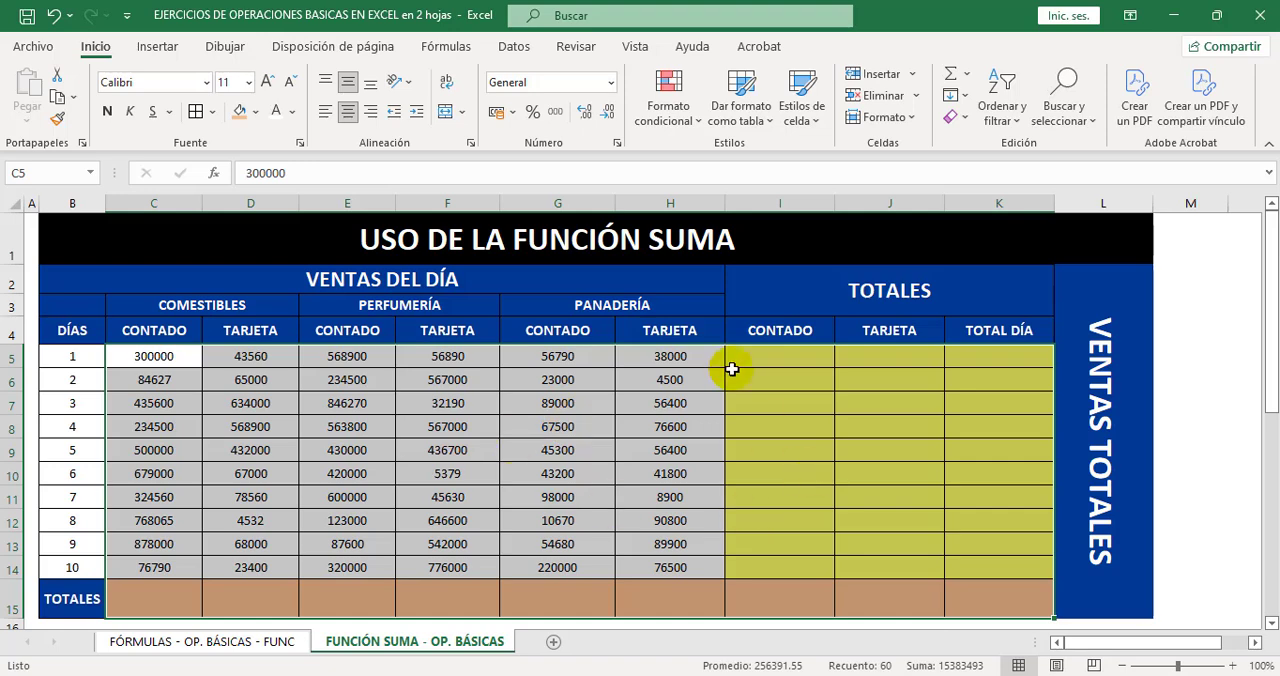
pyautogui.click(611, 82)
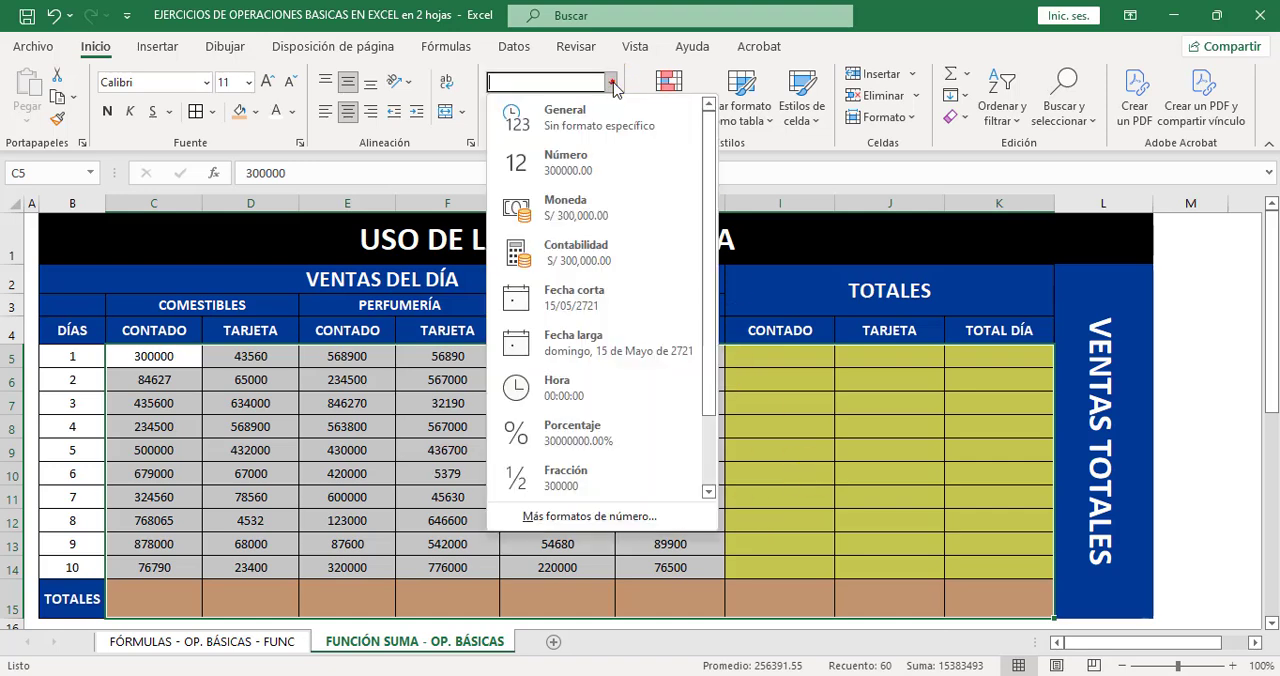
pyautogui.click(612, 257)
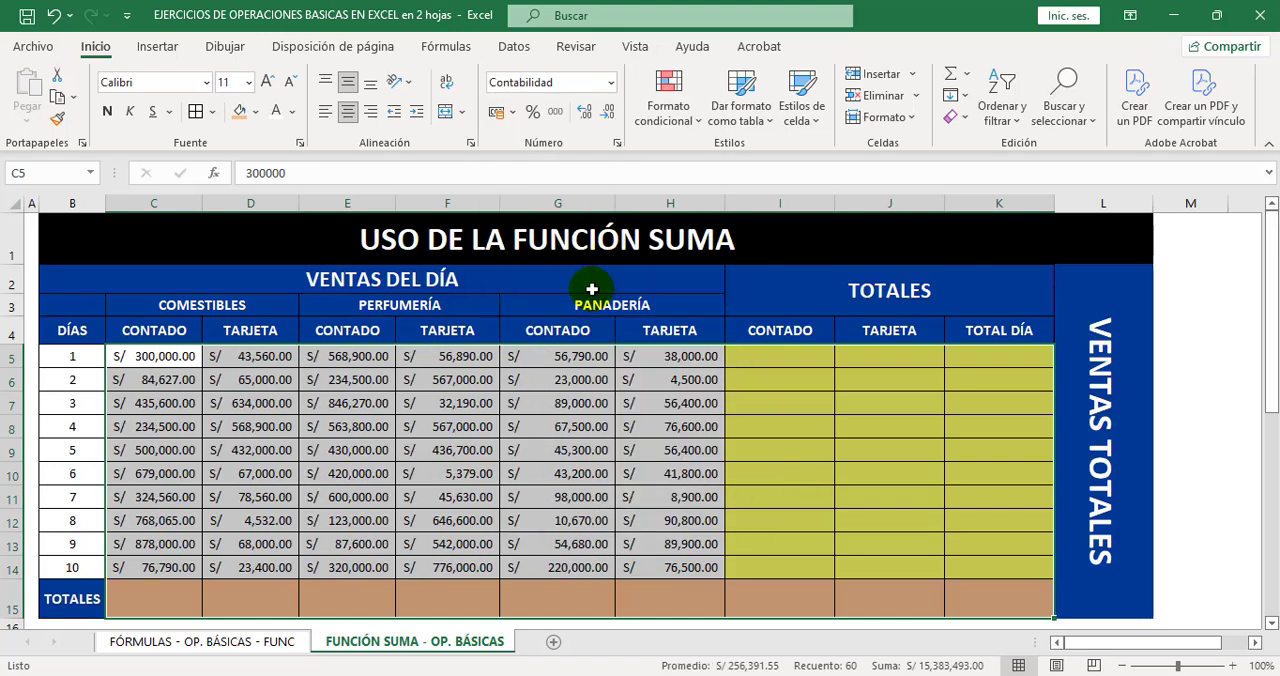
pyautogui.click(509, 495)
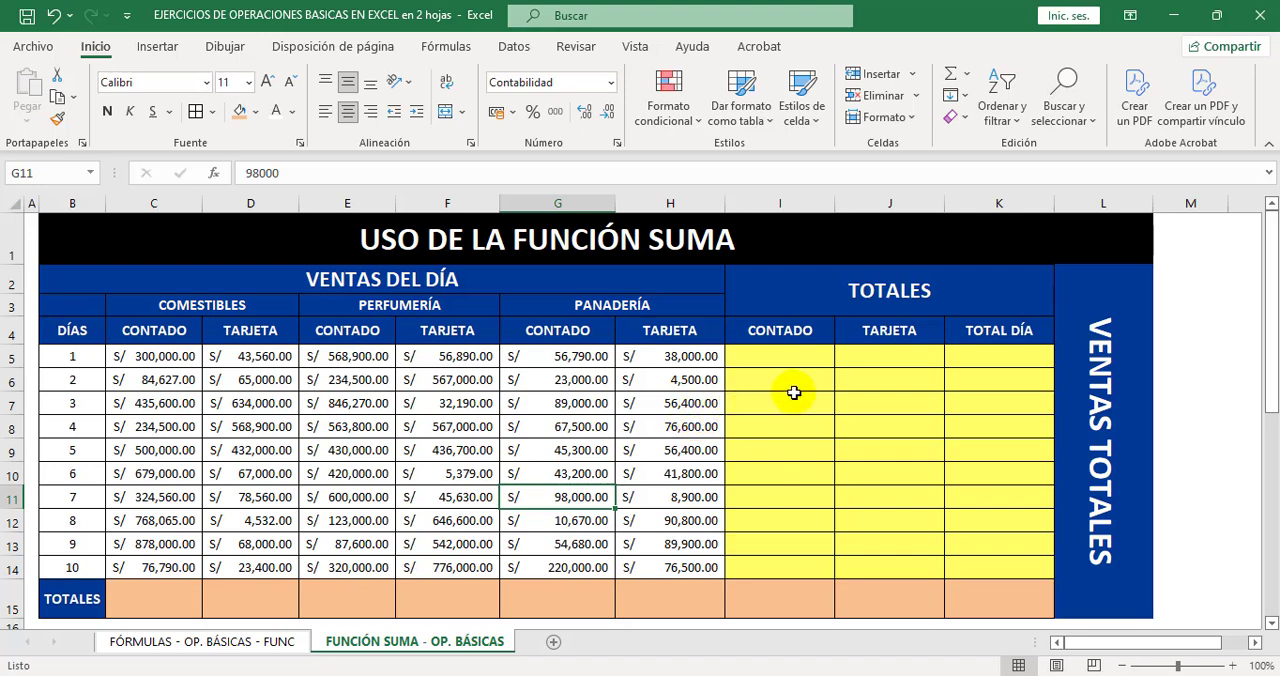
# Total the COMESTIBLES CONTADO sales in C15 with =SUMA(C5:C14).
pyautogui.moveTo(797, 360)
pyautogui.mouseDown()
pyautogui.moveTo(948, 423)
pyautogui.moveTo(970, 545)
pyautogui.mouseUp()
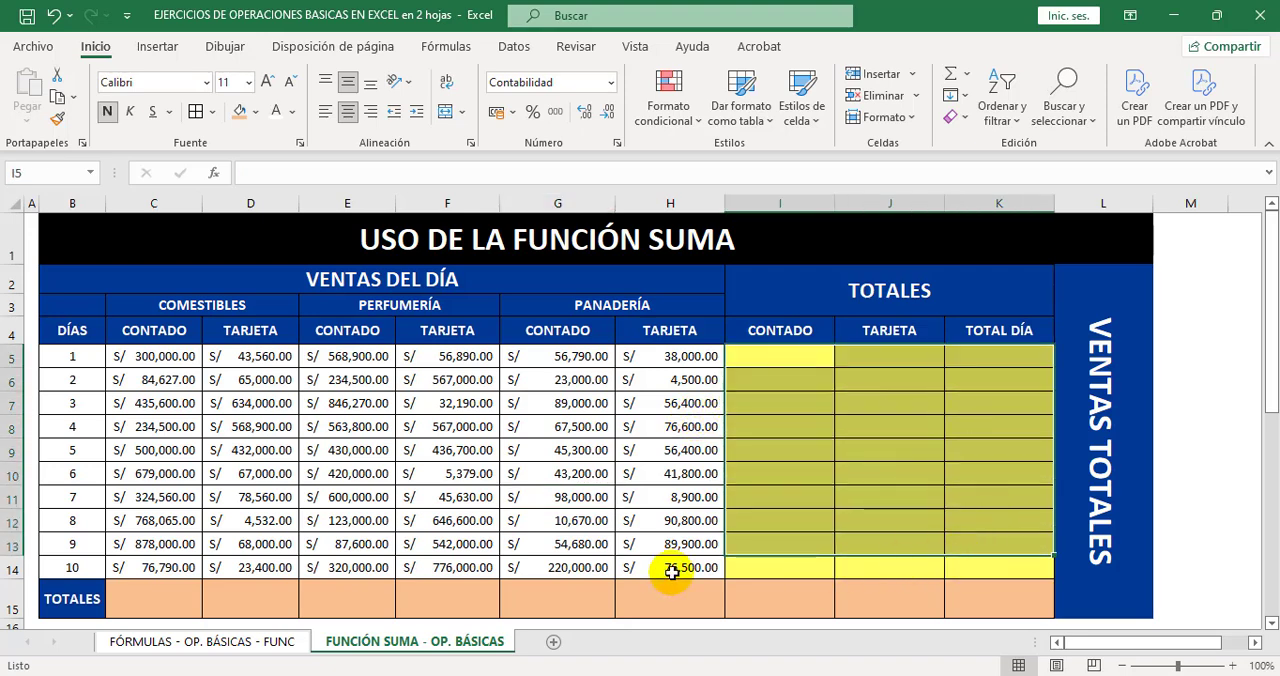
pyautogui.click(646, 481)
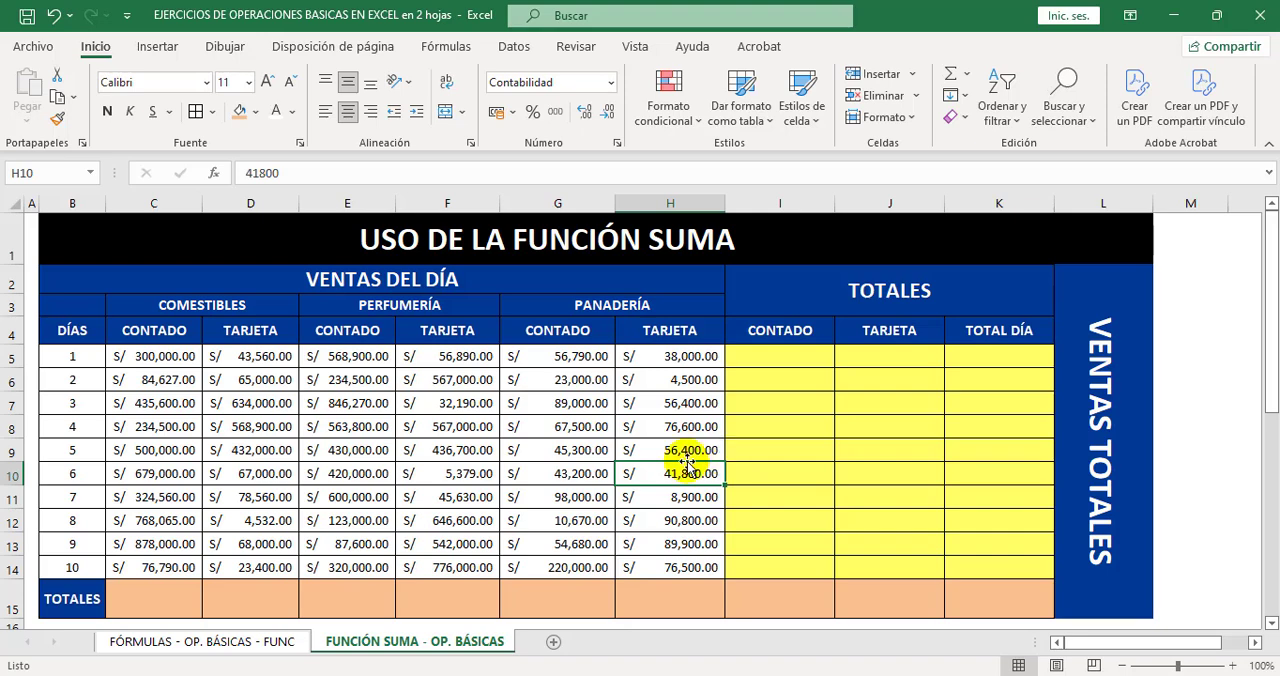
pyautogui.click(167, 358)
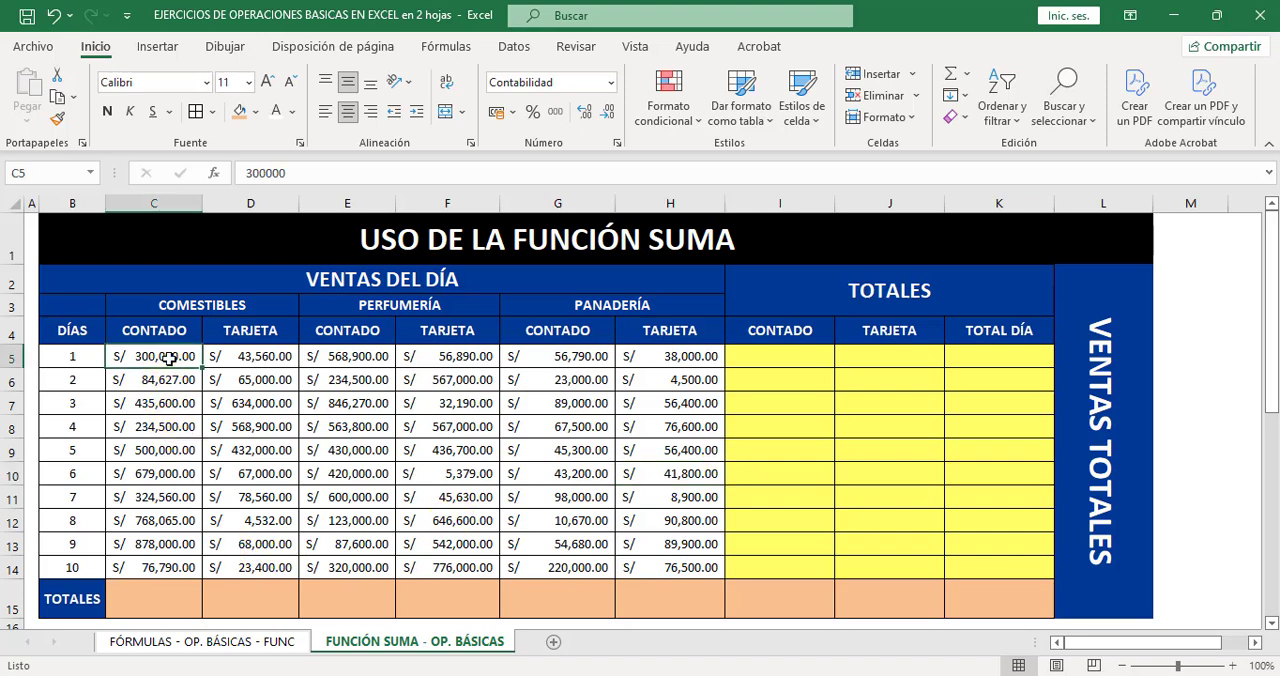
pyautogui.moveTo(169, 361); pyautogui.dragTo(165, 563)
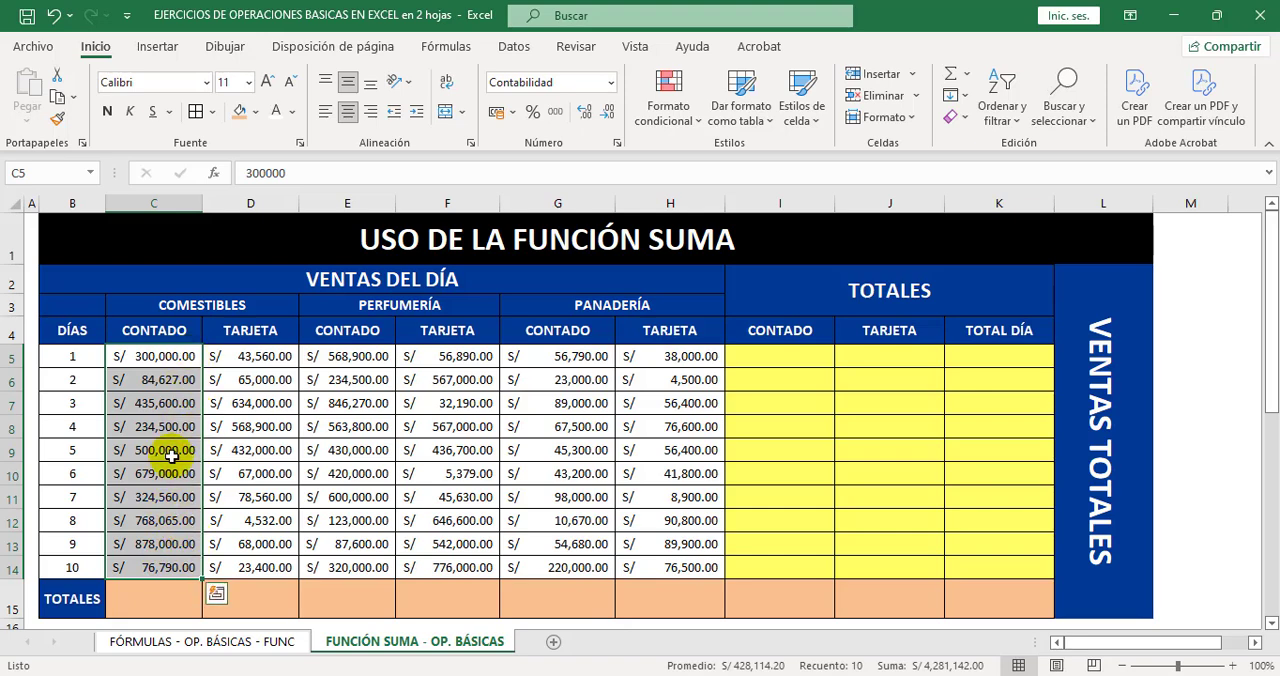
pyautogui.click(162, 595)
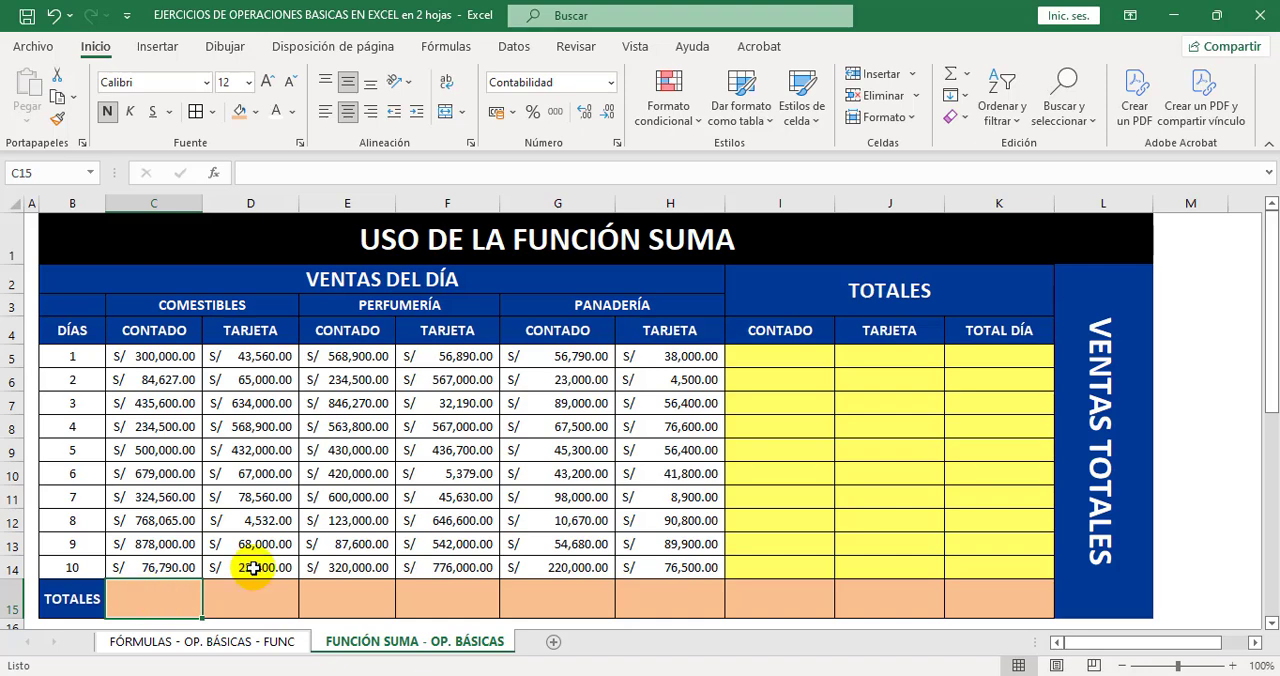
pyautogui.click(968, 78)
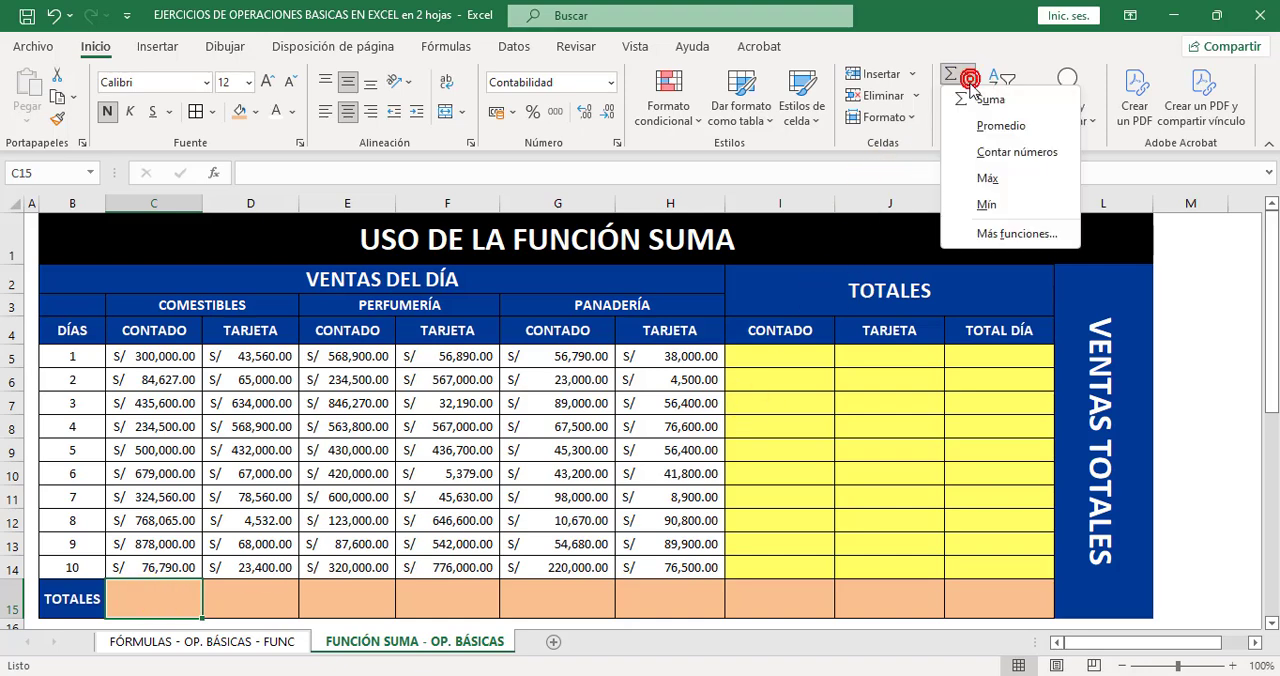
pyautogui.click(979, 96)
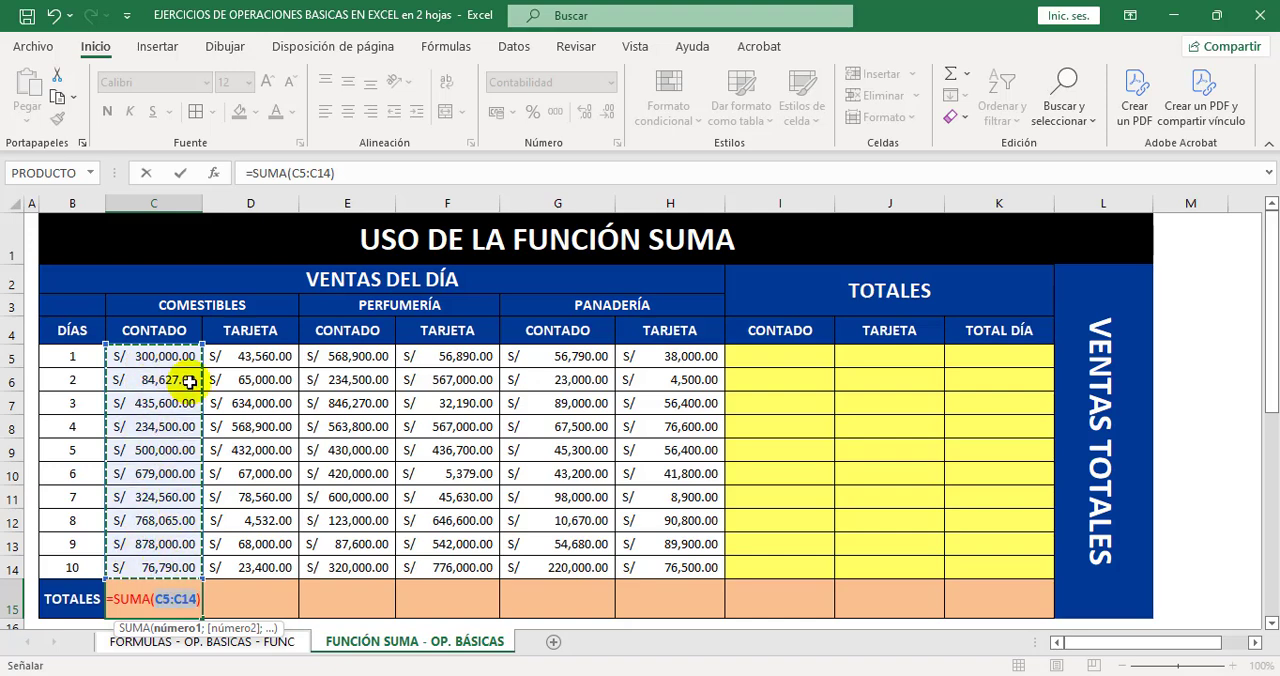
pyautogui.press('Return')
pyautogui.write('}')
pyautogui.press('Escape')
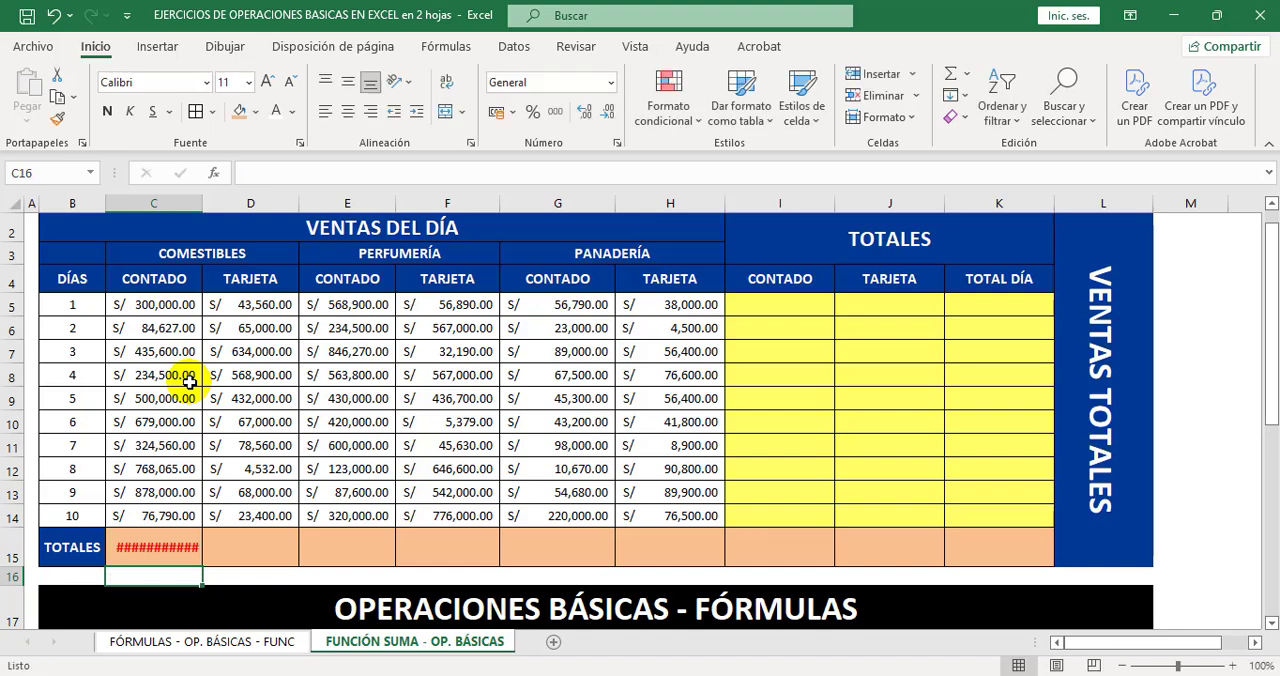
# Widen column C enough to display the full total in C15.
pyautogui.click(186, 538)
pyautogui.scroll(1, 186, 538)
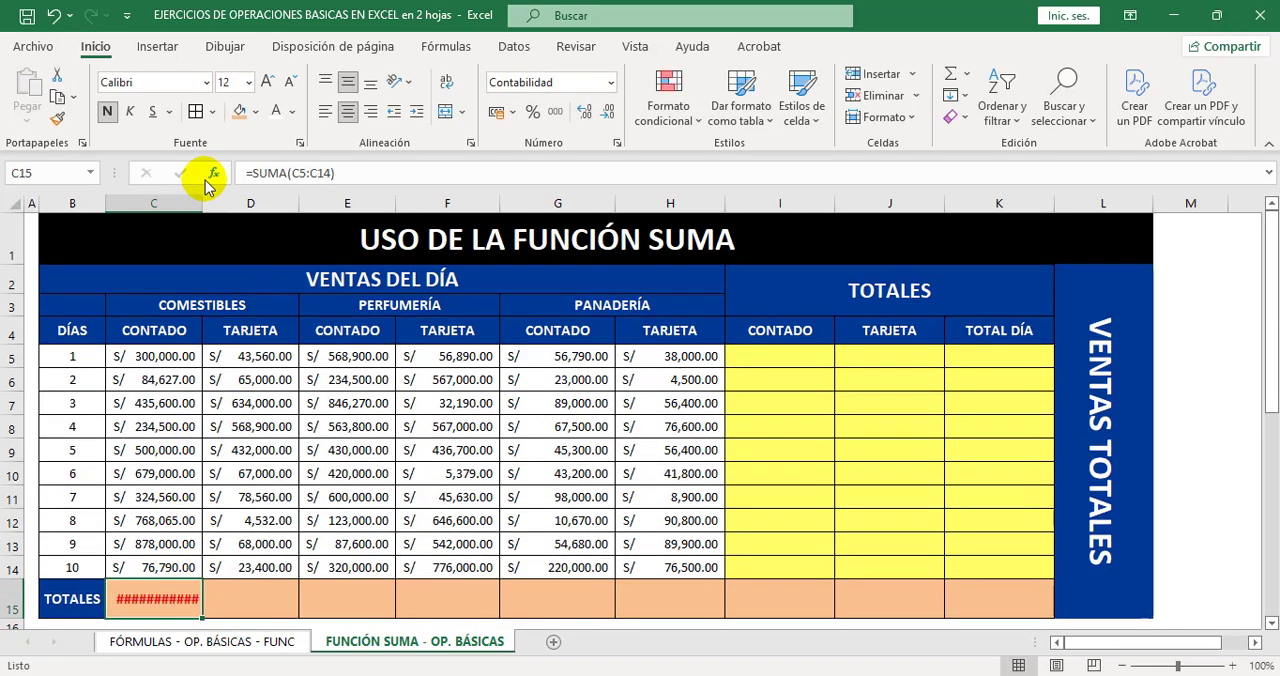
pyautogui.moveTo(203, 201); pyautogui.dragTo(219, 215)
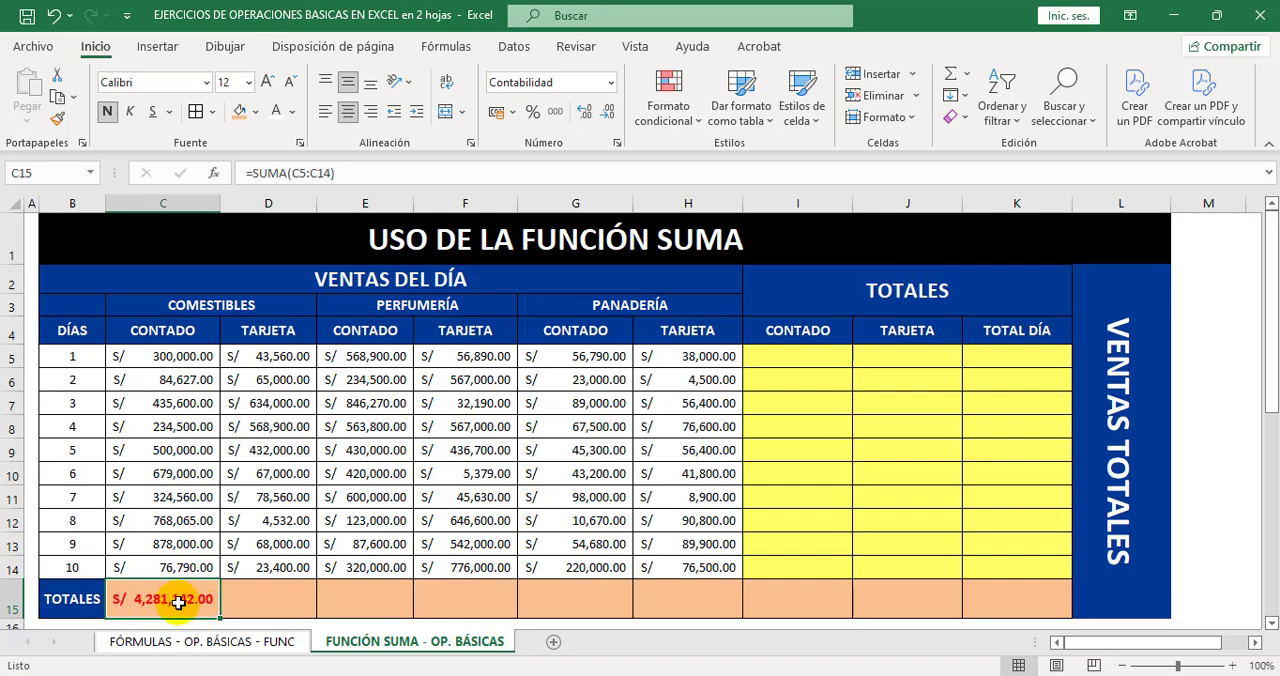
# Examine the SUMA, RESTA and DIVISIÓN result cells on the FÓRMULAS - OP. BÁSICAS - FUNC sheet and return to the sales sheet.
pyautogui.click(228, 637)
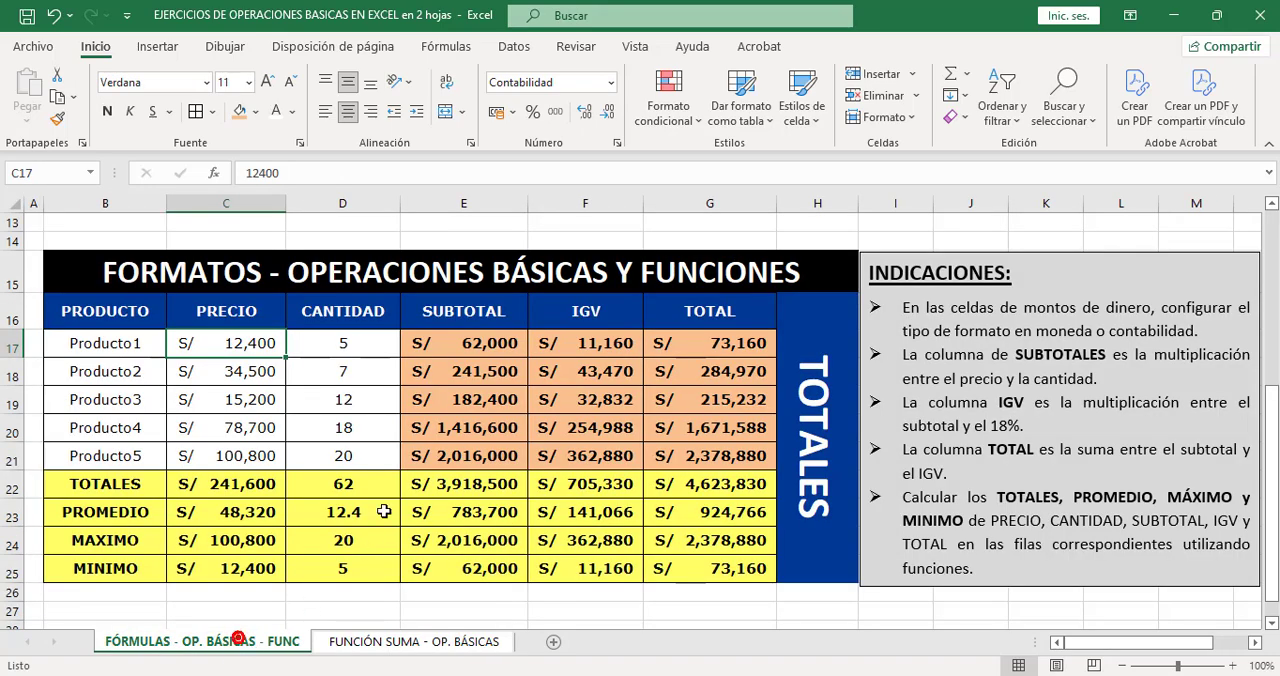
pyautogui.scroll(5, 391, 513)
pyautogui.click(128, 412)
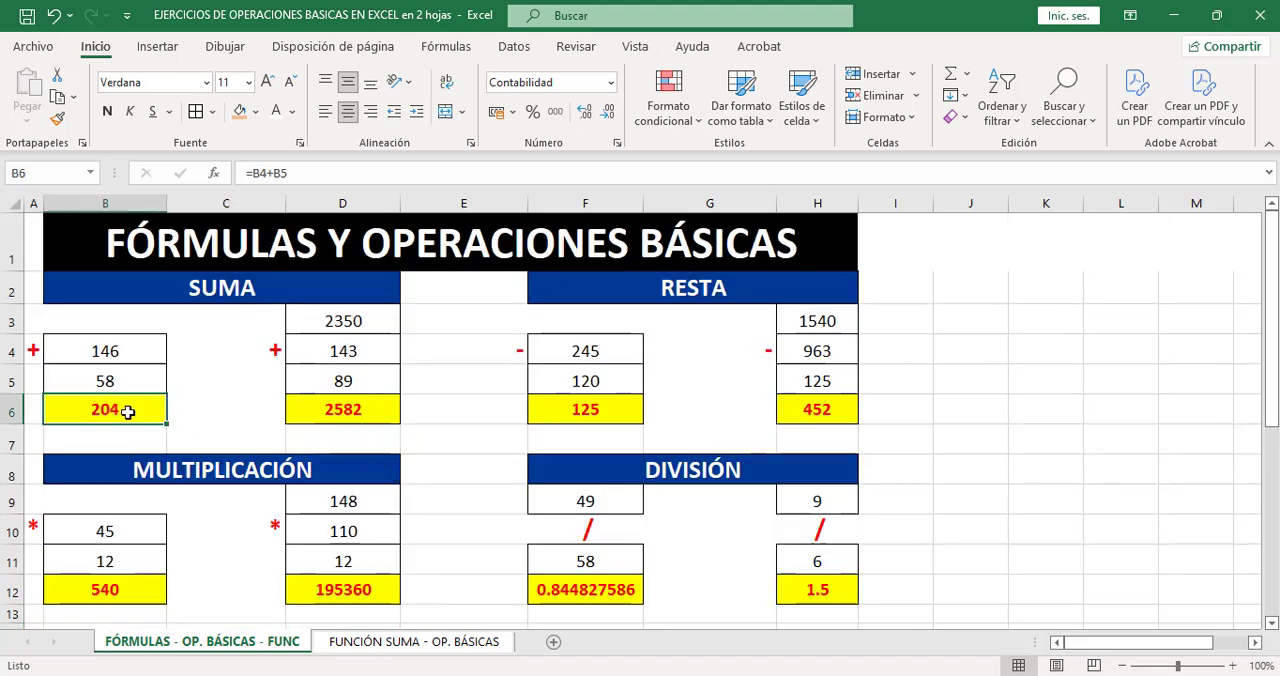
pyautogui.click(336, 416)
pyautogui.click(588, 412)
pyautogui.click(800, 416)
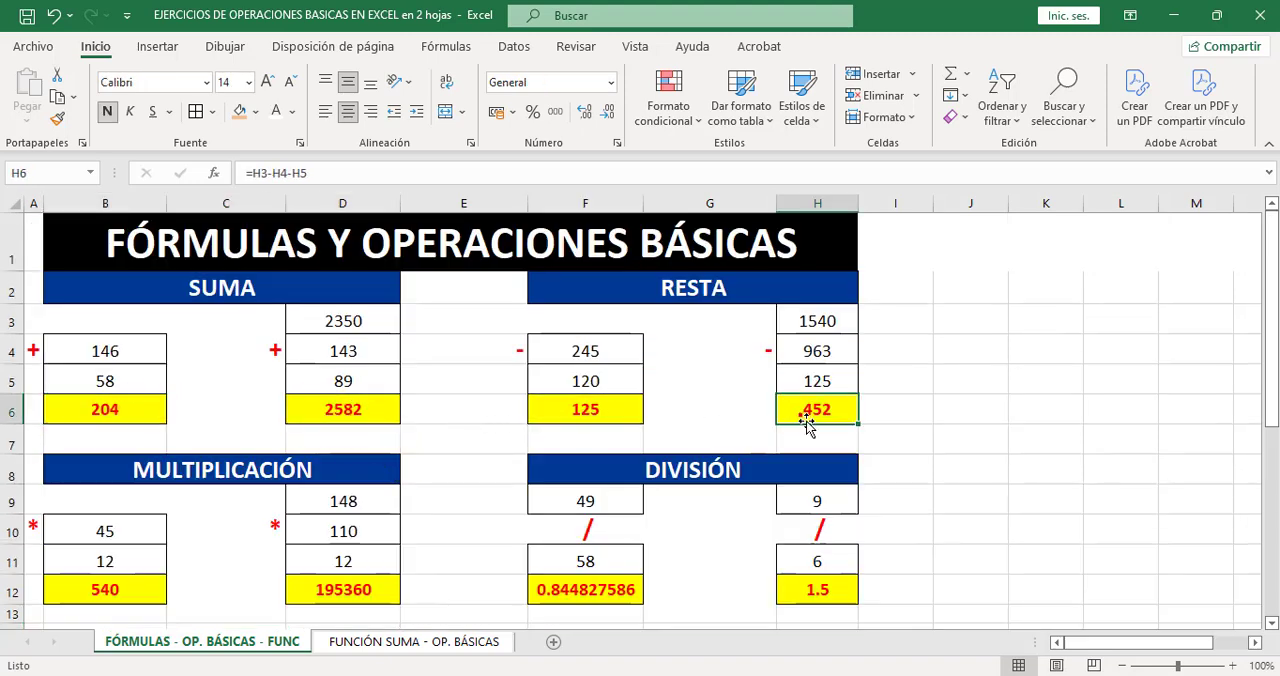
pyautogui.click(822, 588)
pyautogui.click(612, 588)
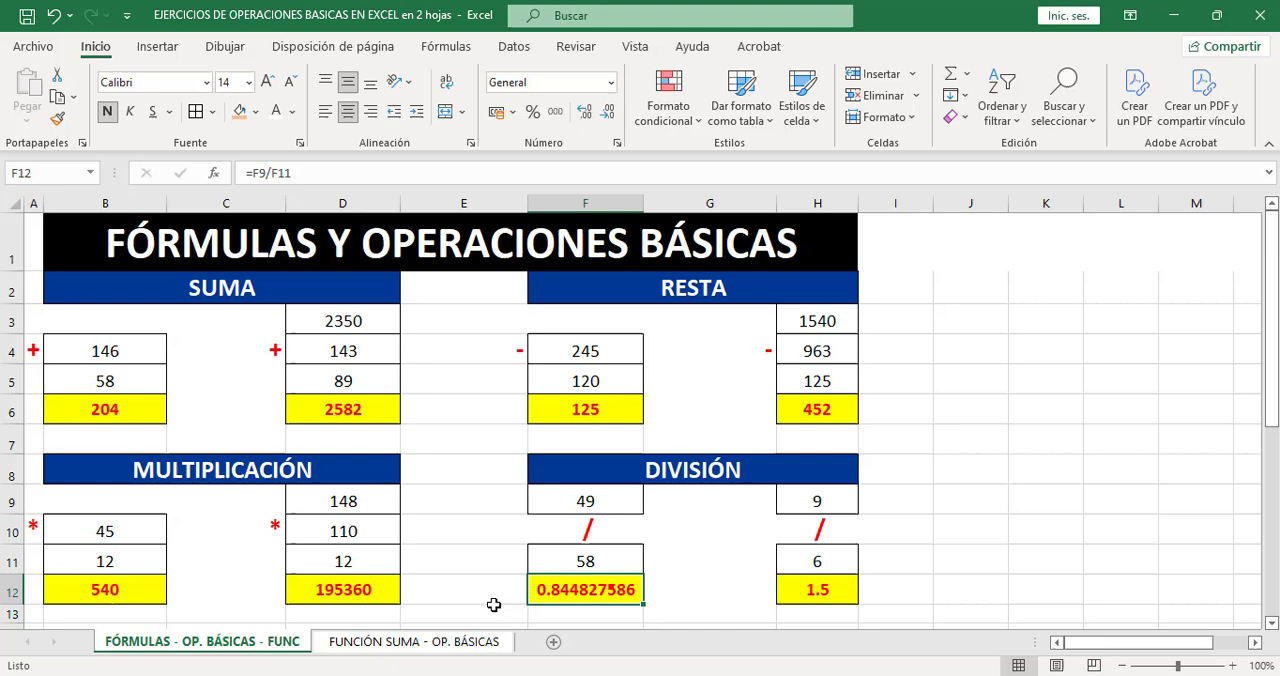
pyautogui.click(368, 640)
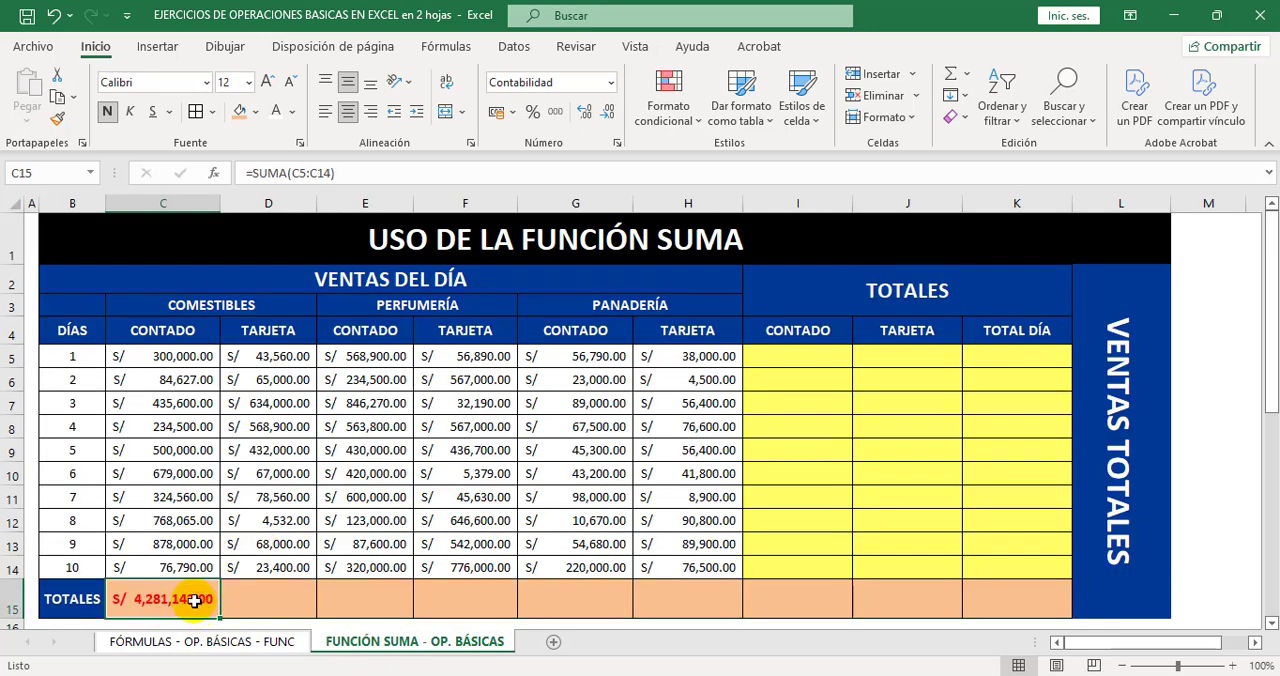
# Set the font color of the C15 total to black and fill its SUMA formula across to K15.
pyautogui.click(292, 111)
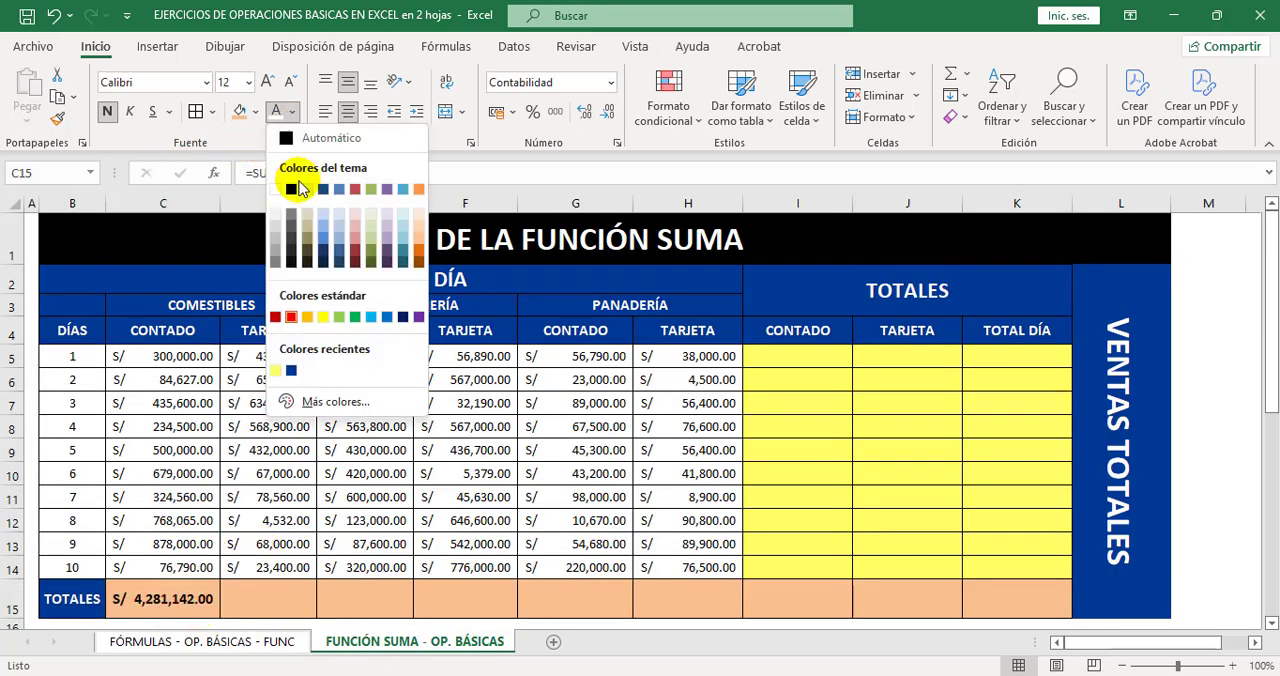
pyautogui.click(292, 189)
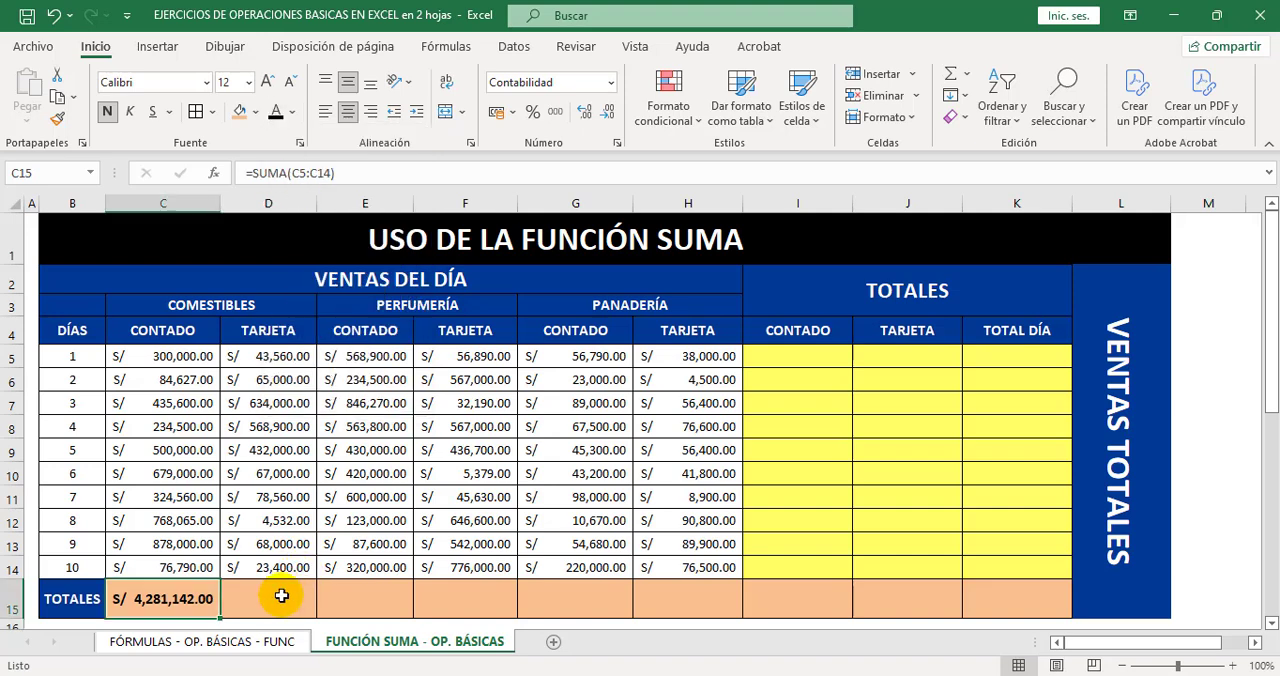
pyautogui.moveTo(282, 596); pyautogui.dragTo(970, 595)
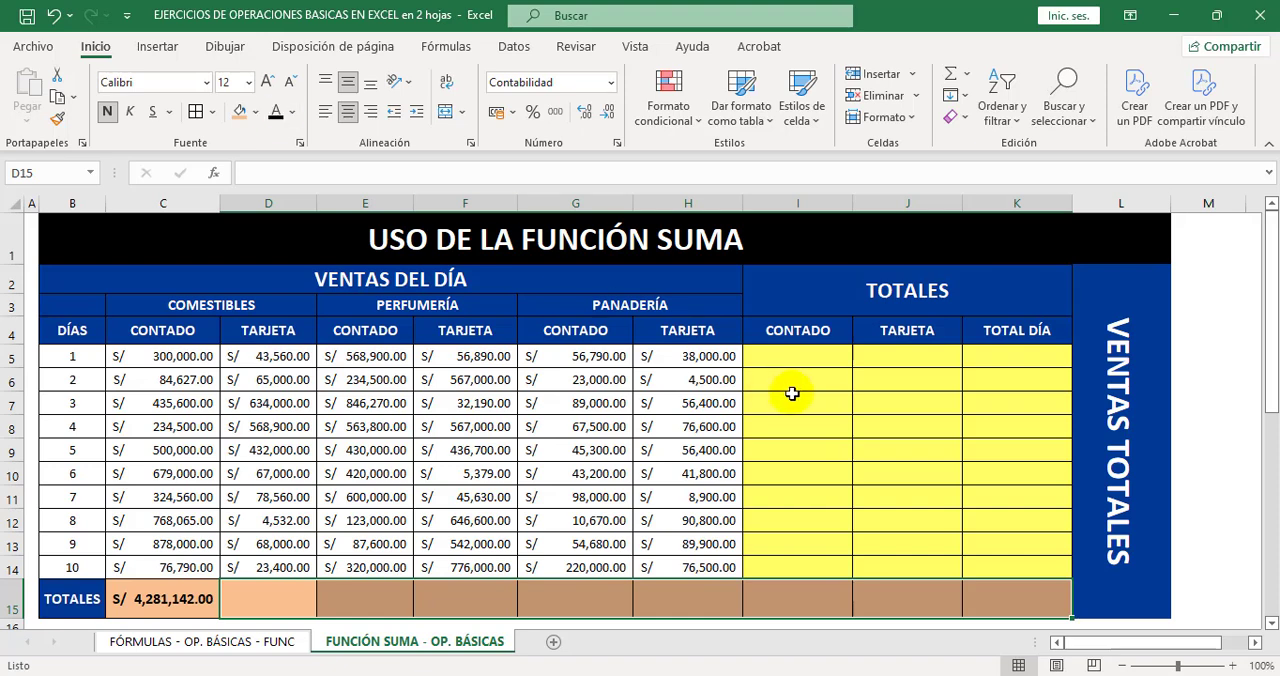
pyautogui.moveTo(812, 360); pyautogui.dragTo(983, 557)
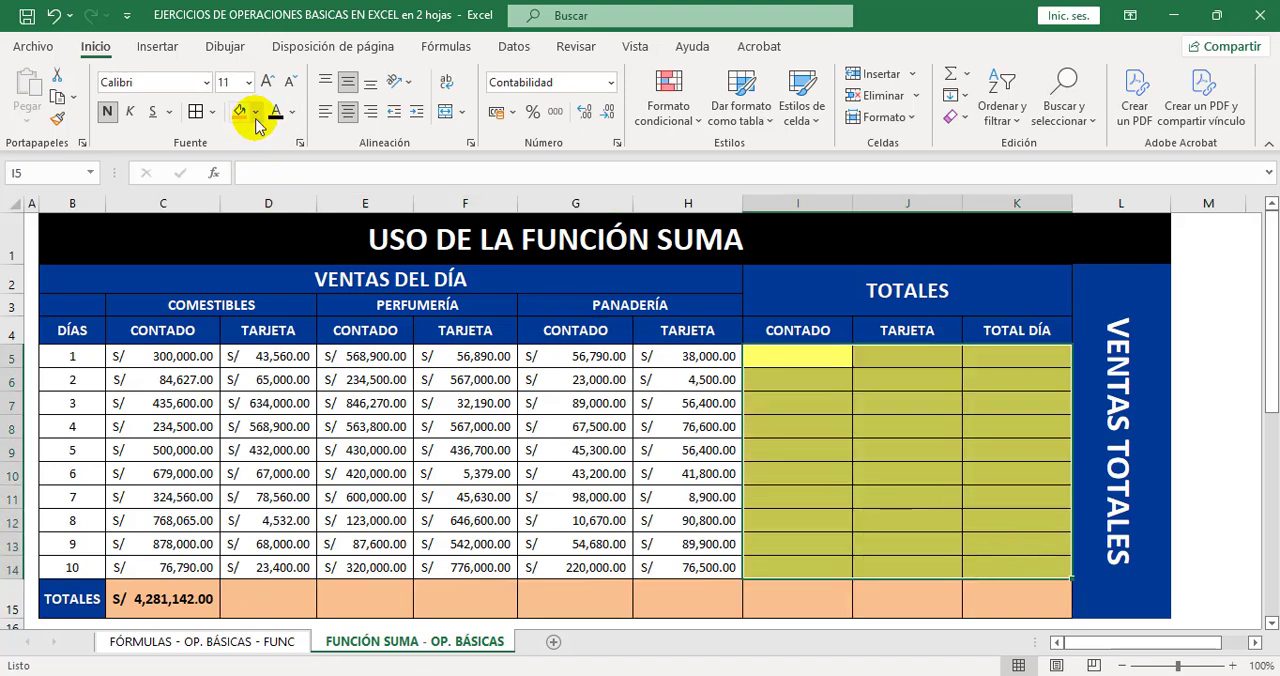
pyautogui.click(720, 598)
pyautogui.click(281, 598)
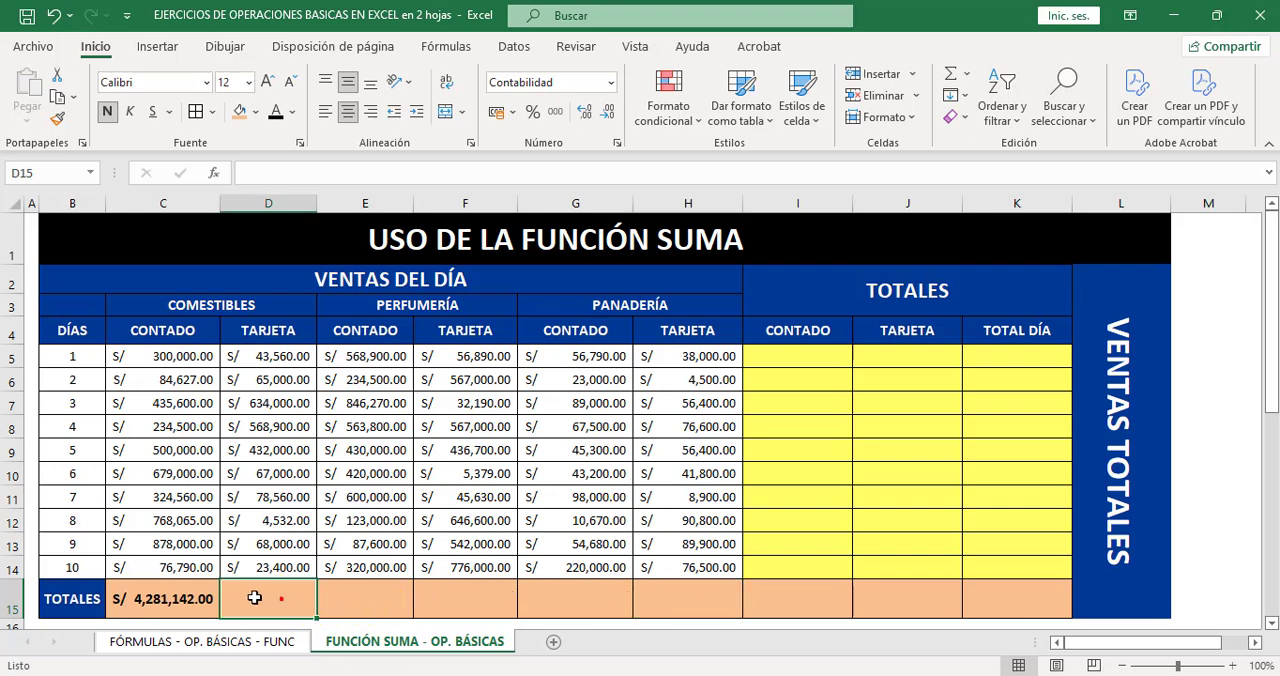
pyautogui.click(197, 598)
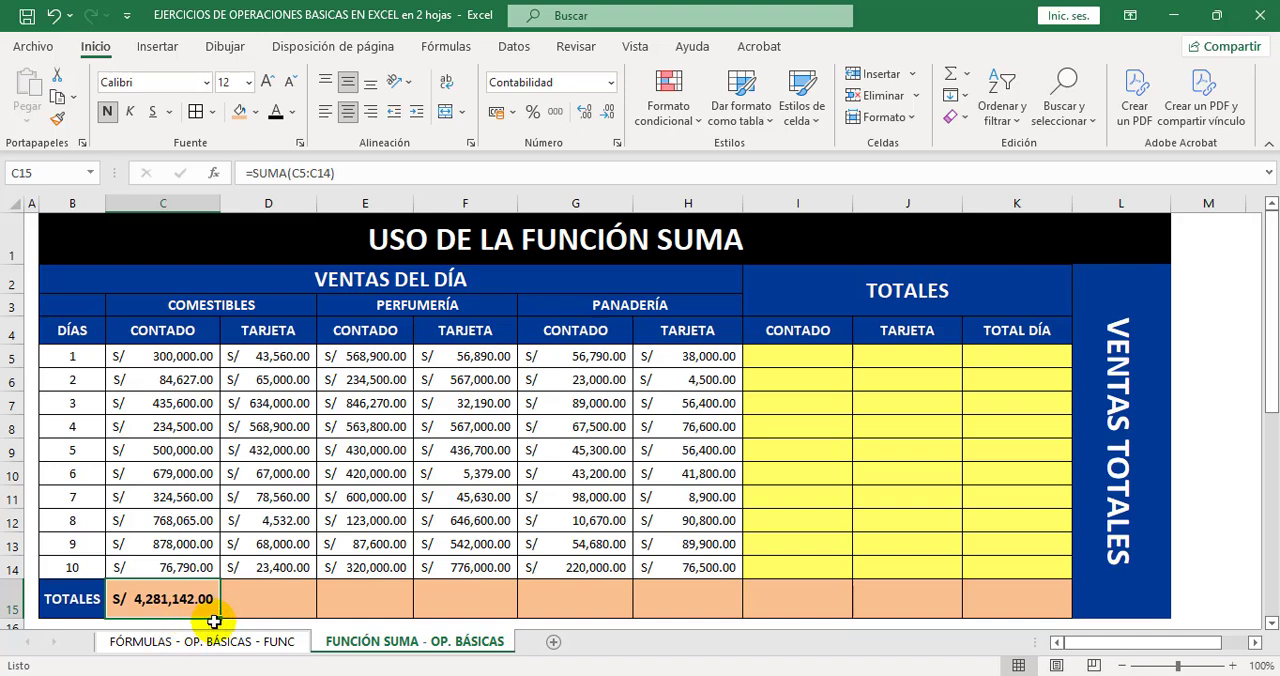
pyautogui.moveTo(220, 621); pyautogui.dragTo(1023, 601)
pyautogui.click(929, 602)
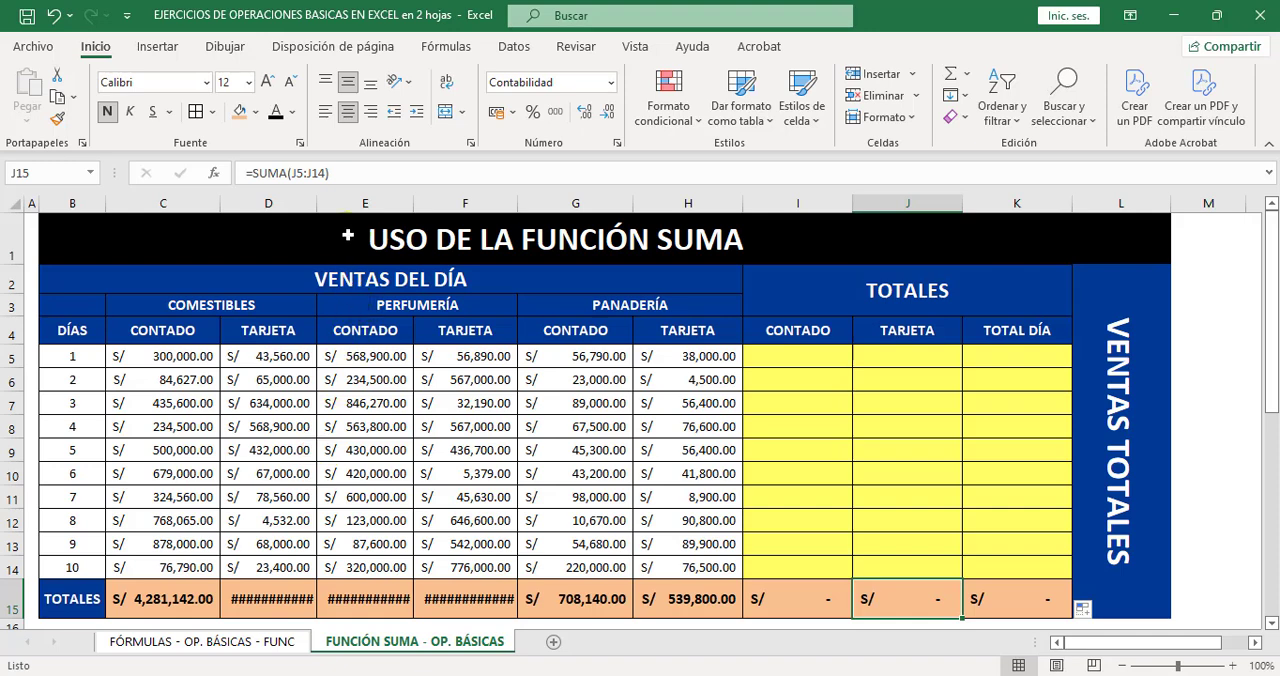
# Widen columns D, E and F enough to display their full totals in row 15.
pyautogui.moveTo(323, 212); pyautogui.dragTo(343, 212)
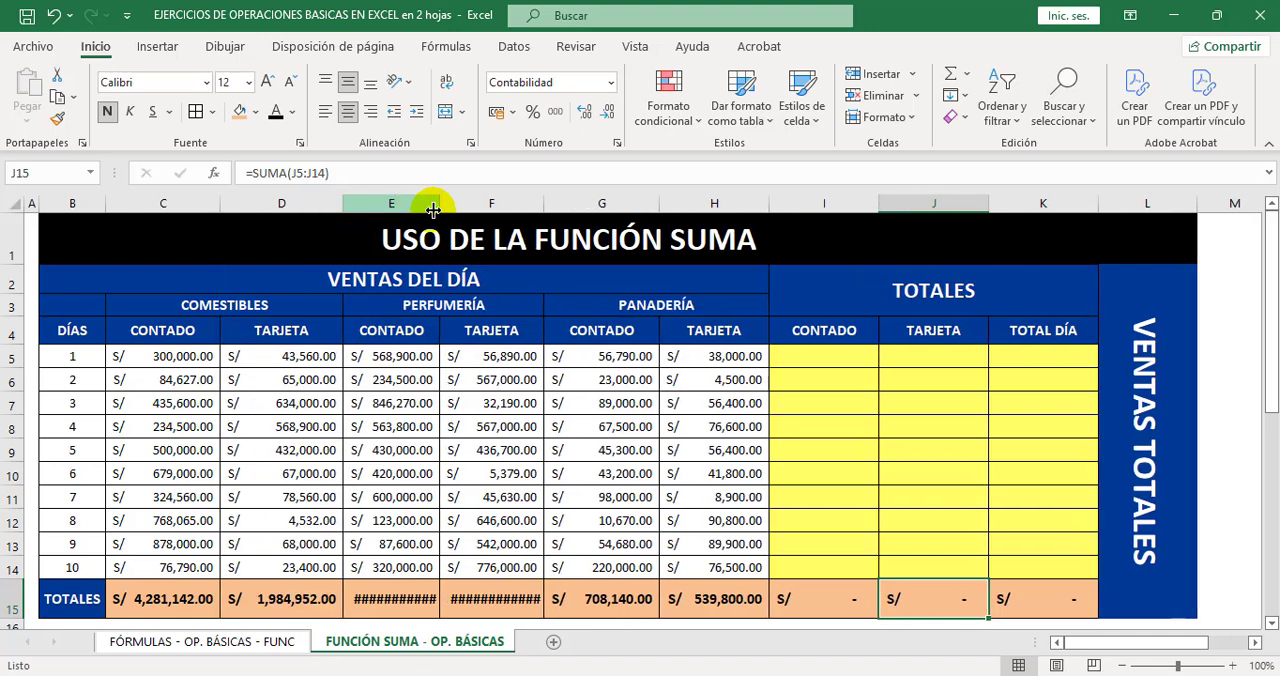
pyautogui.moveTo(432, 210); pyautogui.dragTo(463, 212)
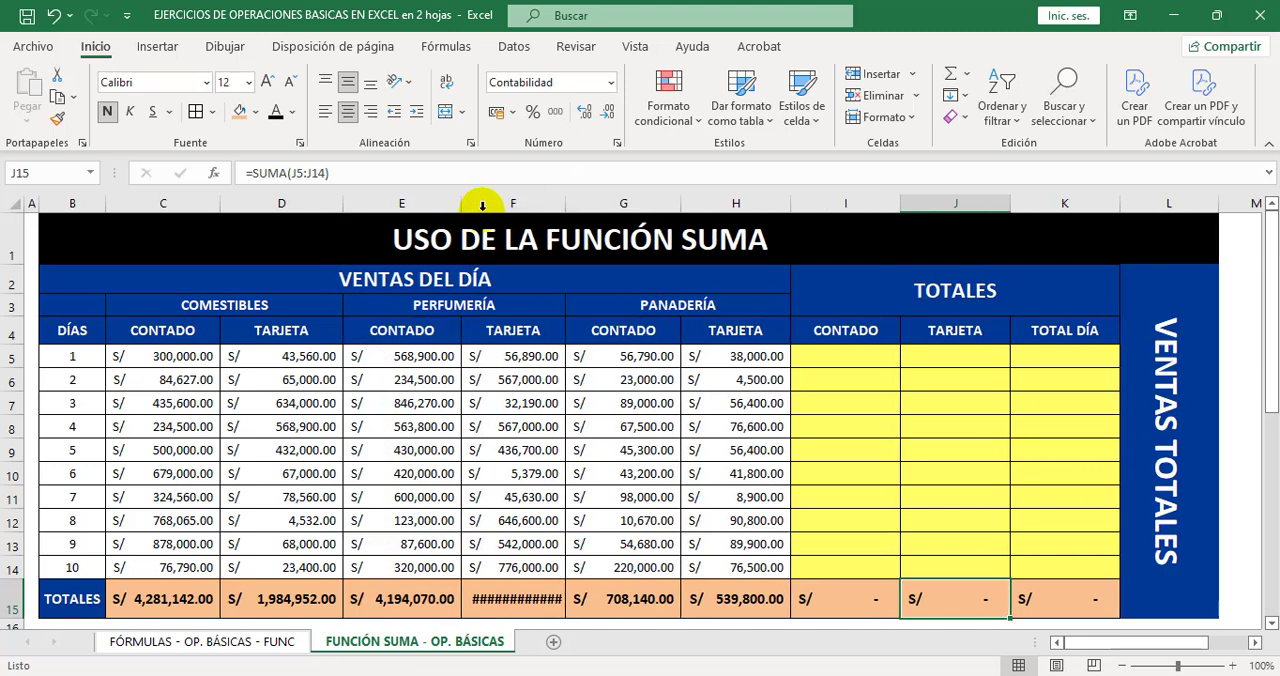
pyautogui.moveTo(564, 205); pyautogui.dragTo(580, 206)
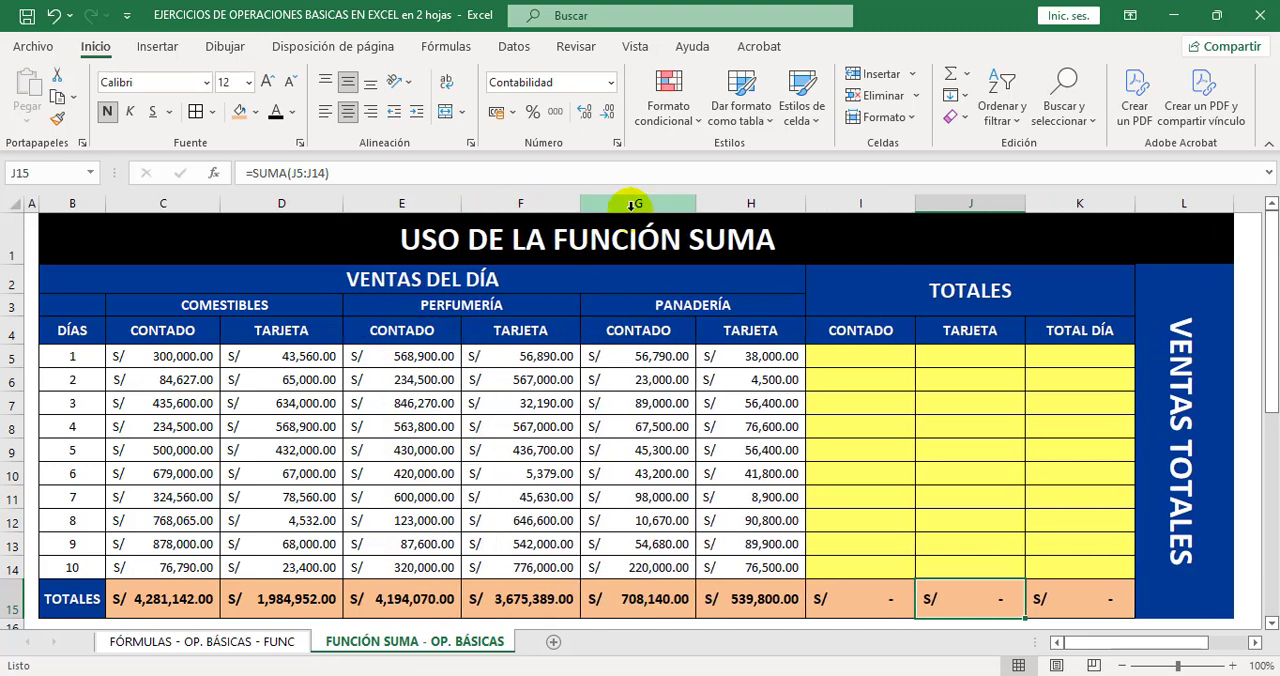
pyautogui.click(853, 600)
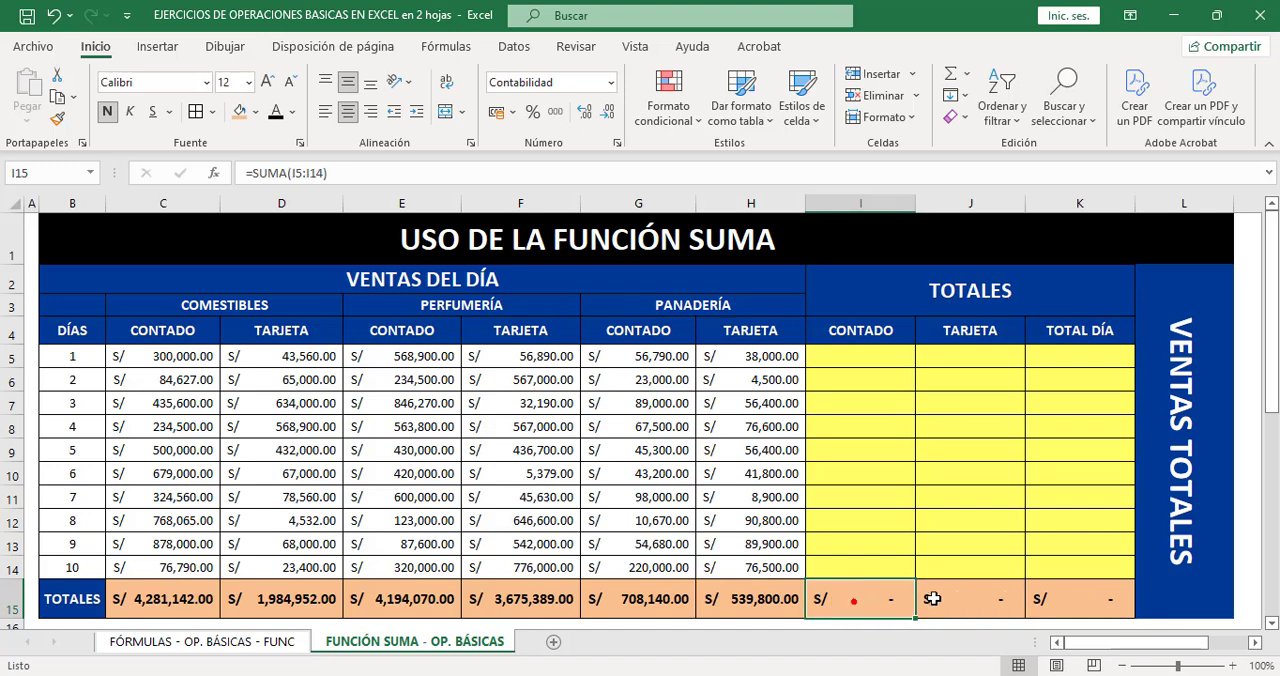
# Examine the TOTALES cells in I15:K15, the empty range I5:K14, and day 1's CONTADO amounts in C5, E5 and G5.
pyautogui.click(932, 598)
pyautogui.click(1035, 598)
pyautogui.moveTo(862, 356); pyautogui.dragTo(886, 563)
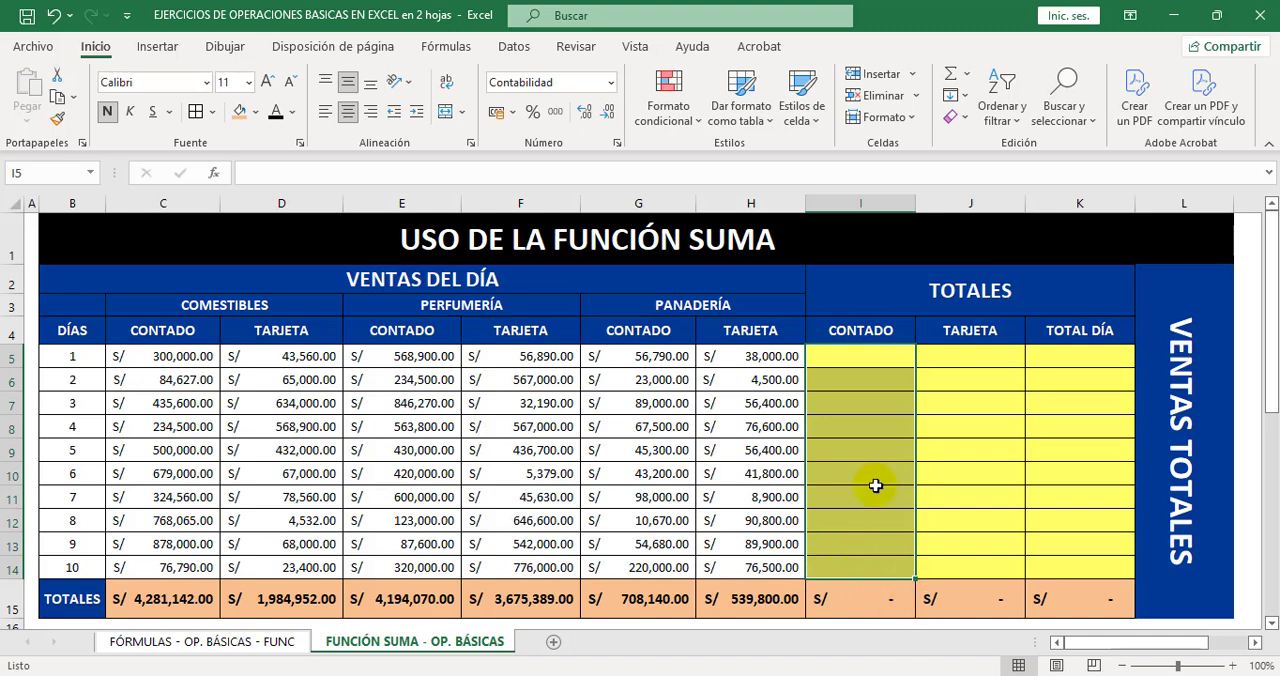
pyautogui.moveTo(862, 362); pyautogui.dragTo(1082, 567)
pyautogui.click(998, 422)
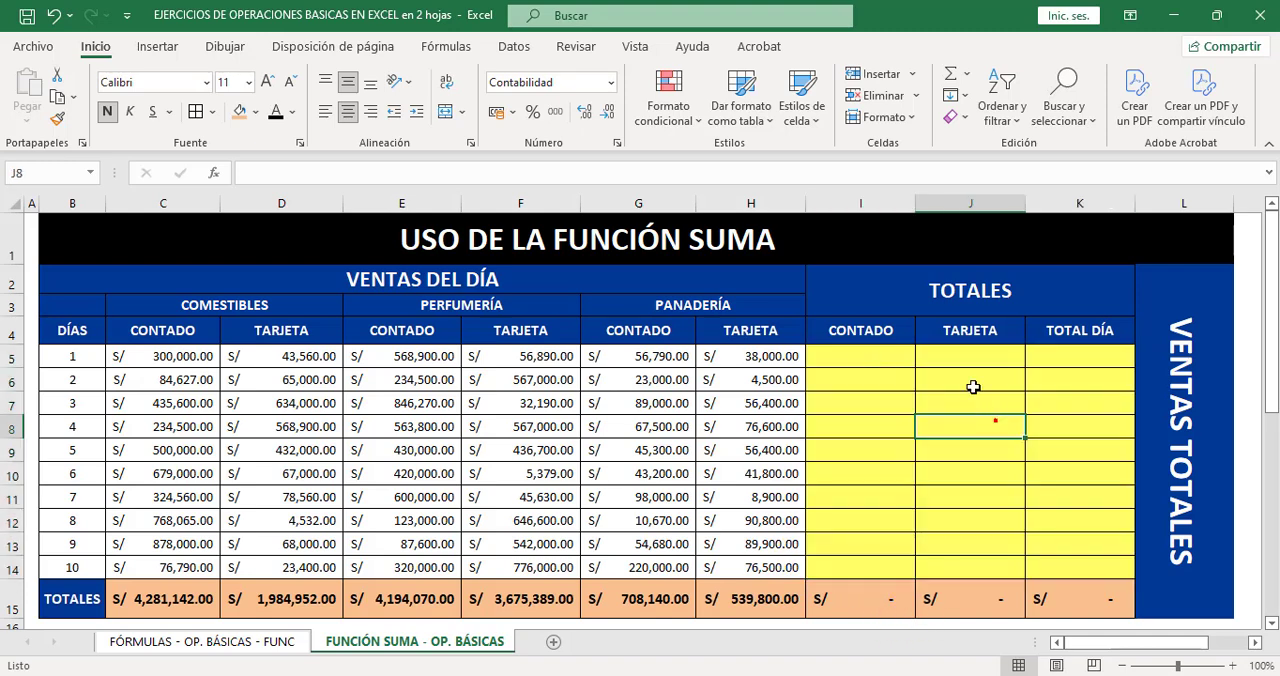
pyautogui.click(851, 355)
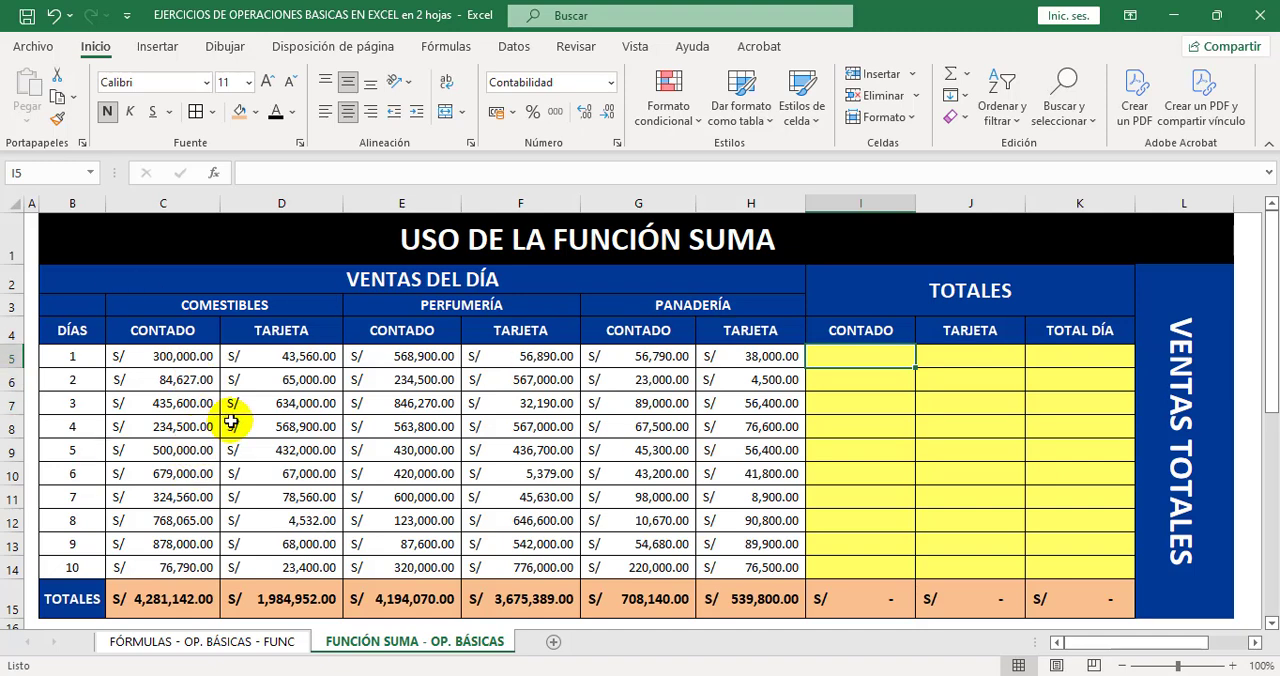
pyautogui.click(181, 357)
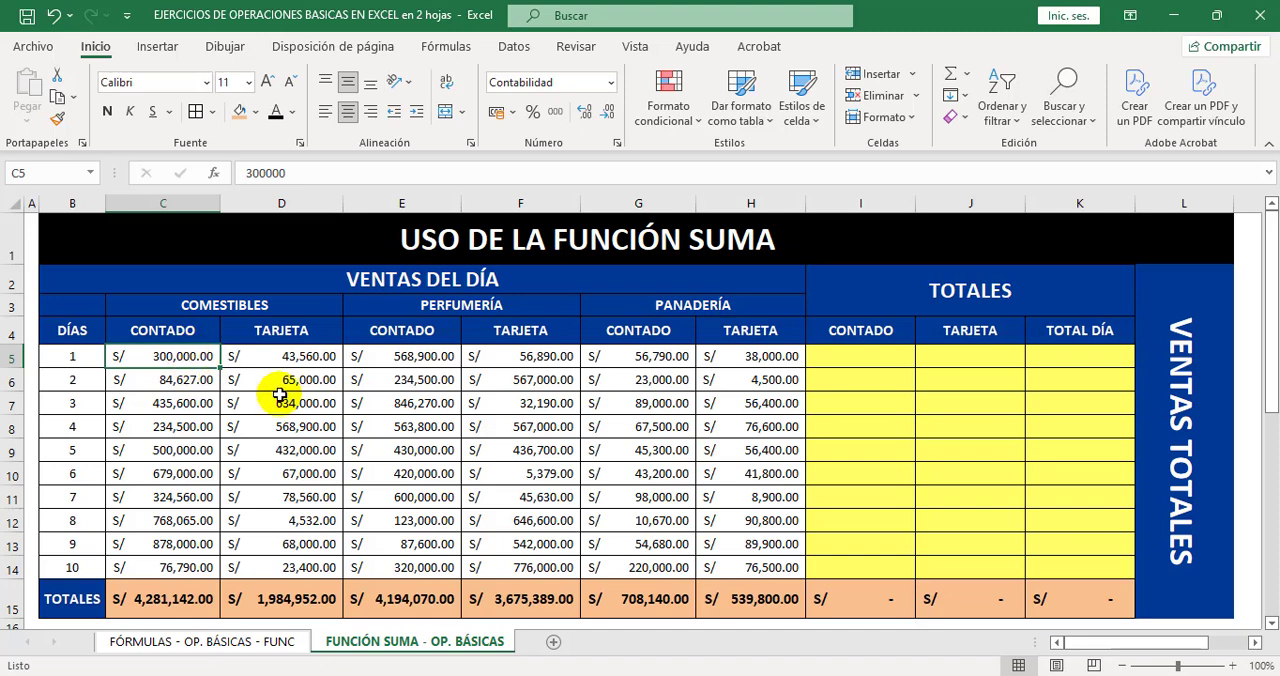
pyautogui.click(426, 355)
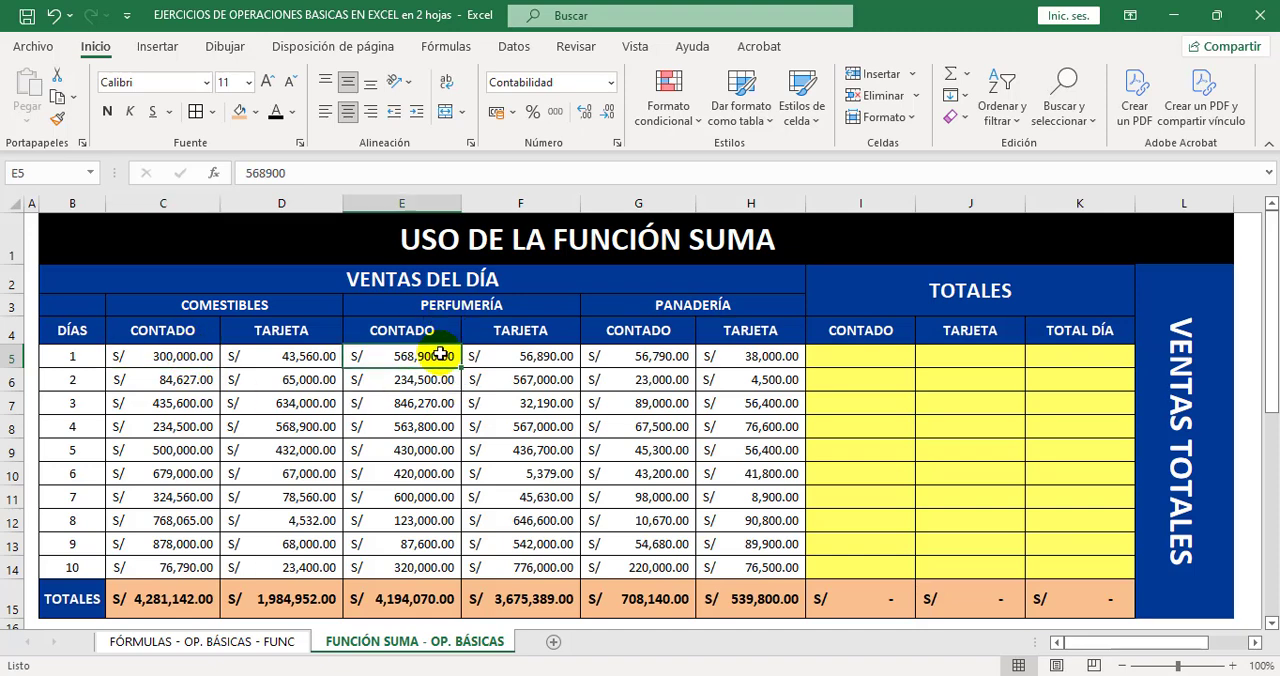
pyautogui.click(662, 356)
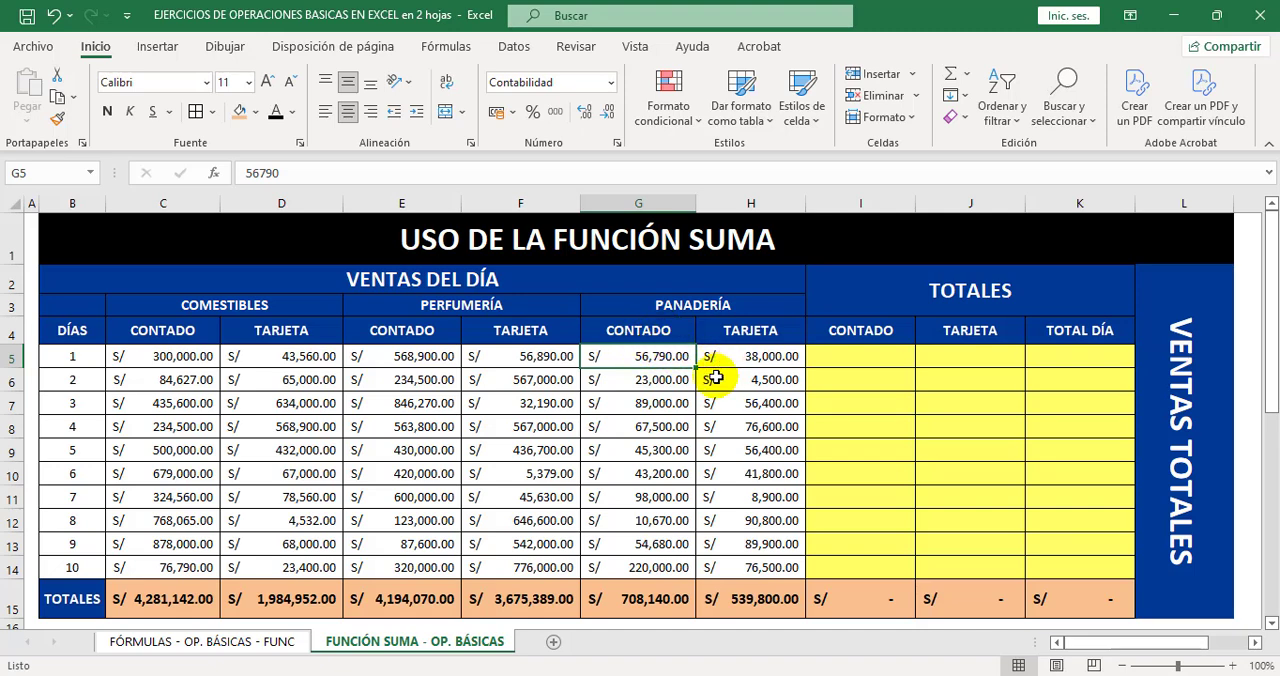
# Total day 1's cash sales in I5 with the formula =SUMA(C5;E5;G5).
pyautogui.click(863, 361)
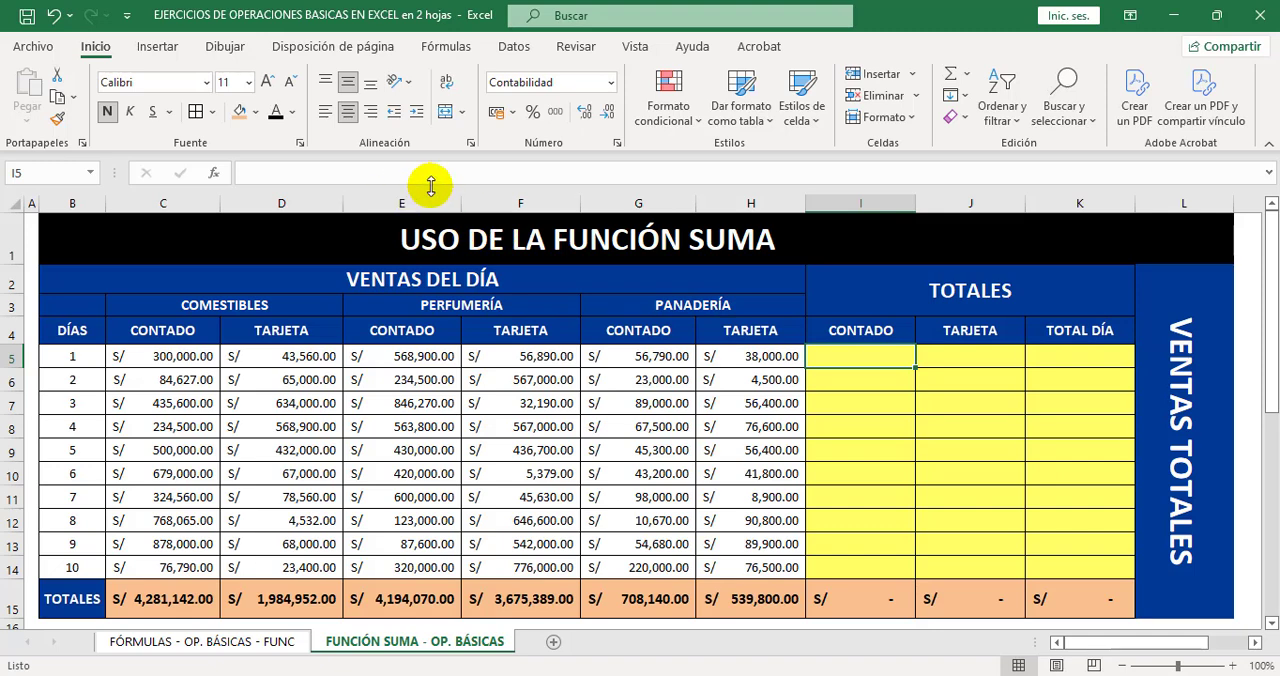
pyautogui.click(966, 76)
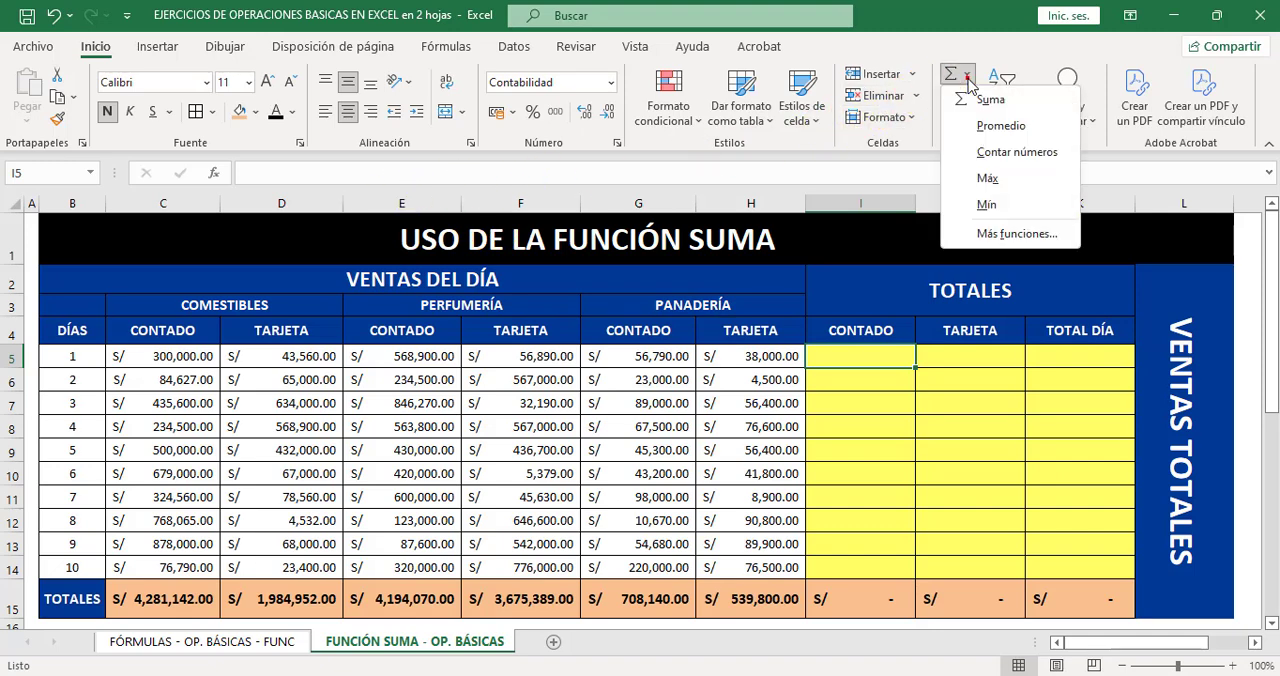
pyautogui.click(987, 102)
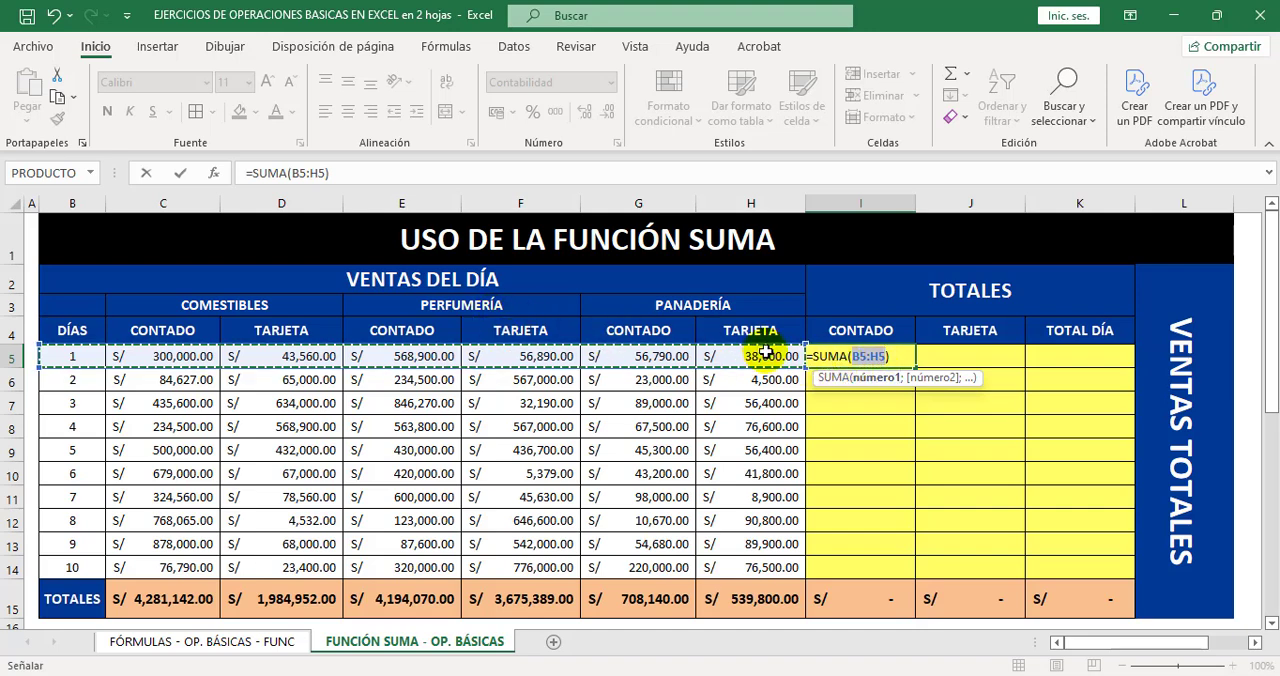
pyautogui.press('BackSpace')
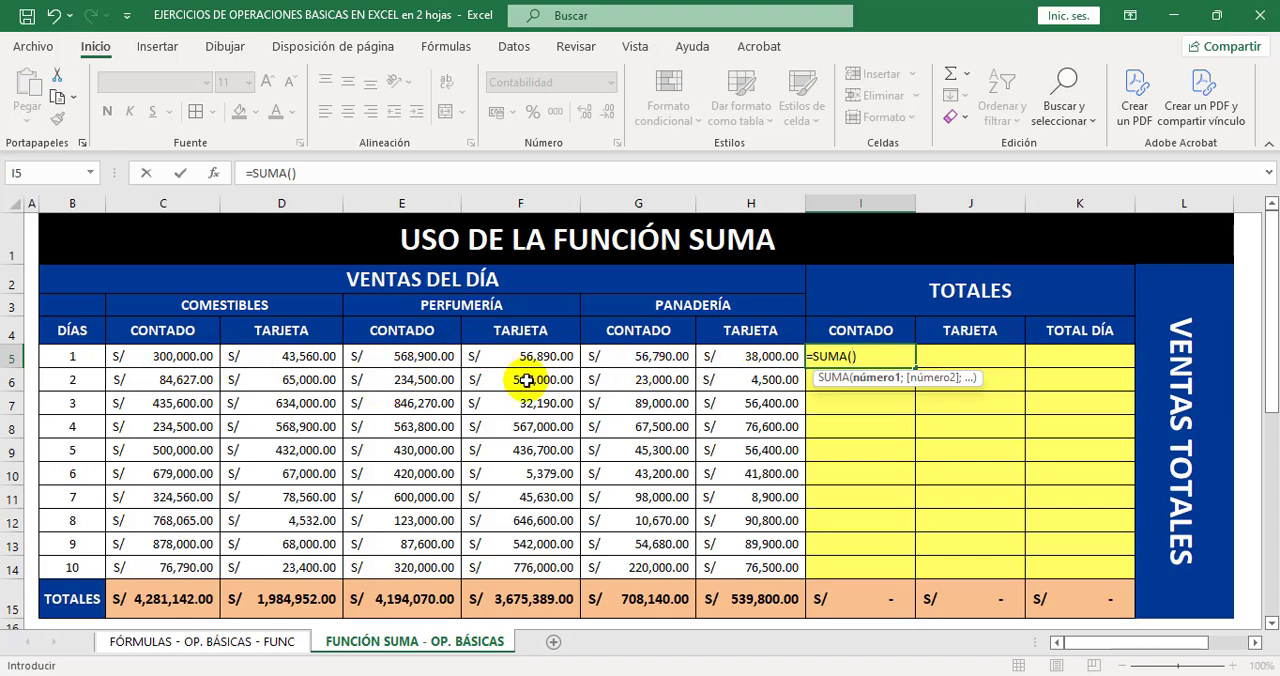
pyautogui.click(181, 356)
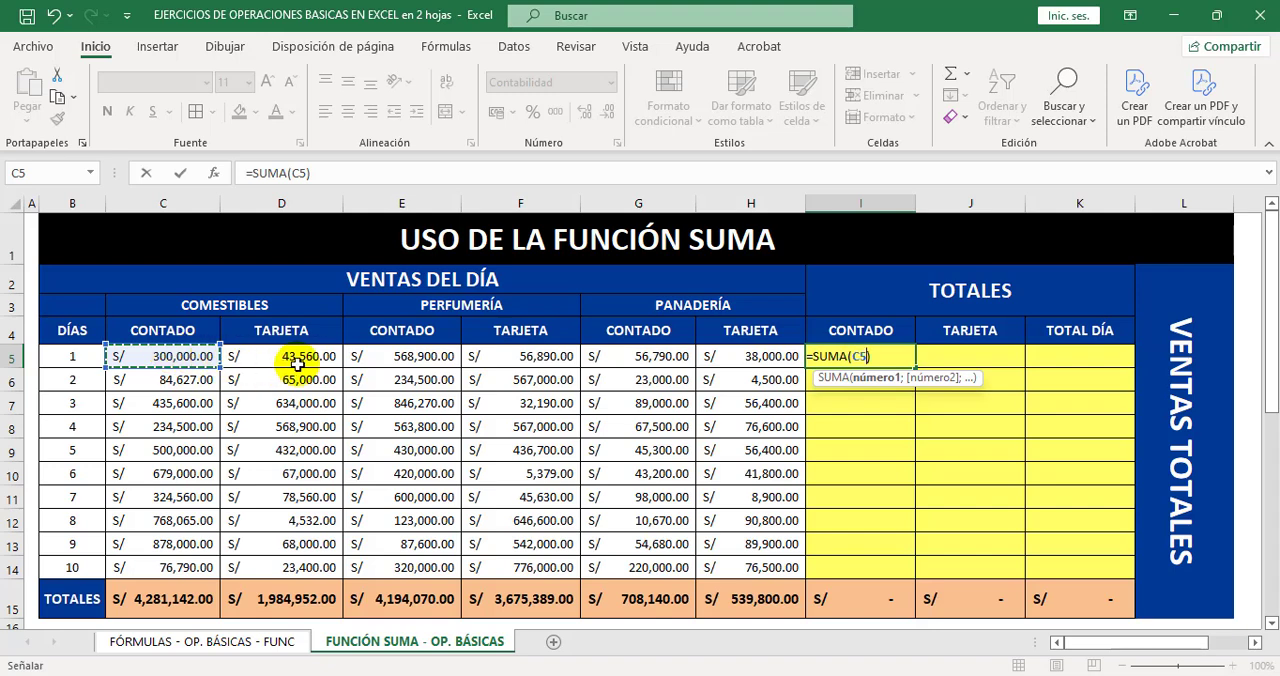
pyautogui.keyDown('ctrl'); pyautogui.click(410, 356); pyautogui.keyUp('ctrl')
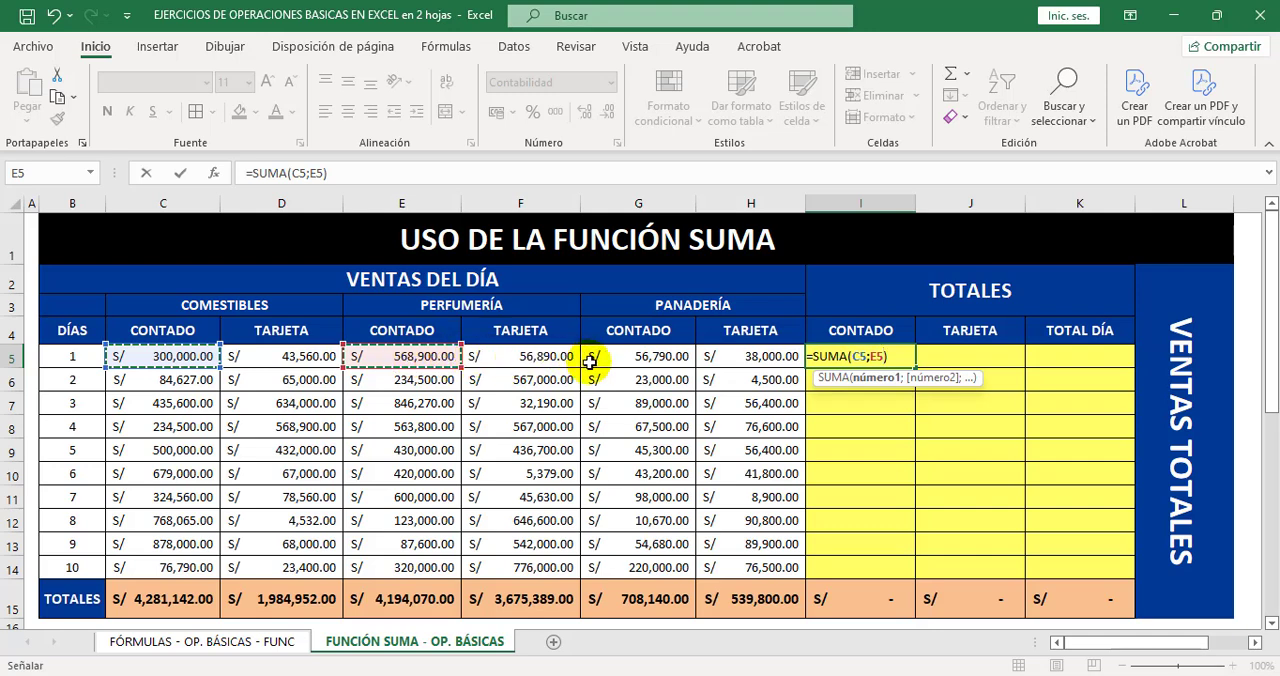
pyautogui.keyDown('ctrl'); pyautogui.click(654, 356); pyautogui.keyUp('ctrl')
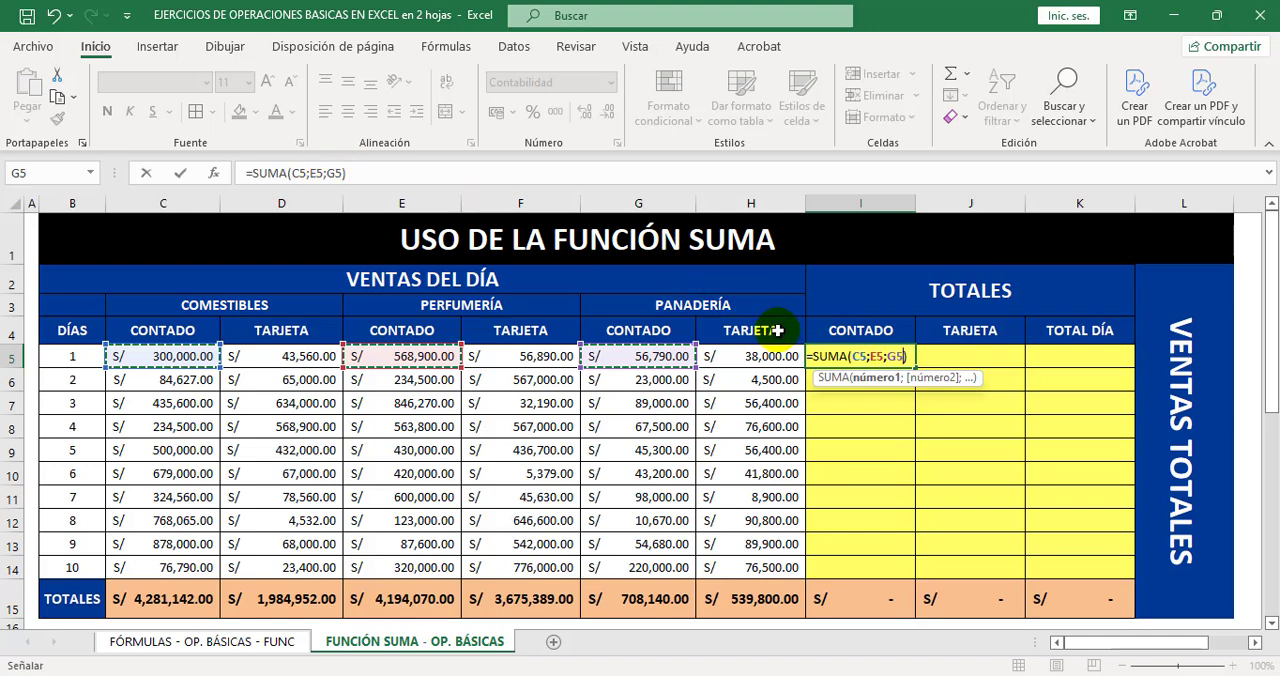
pyautogui.press('Return')
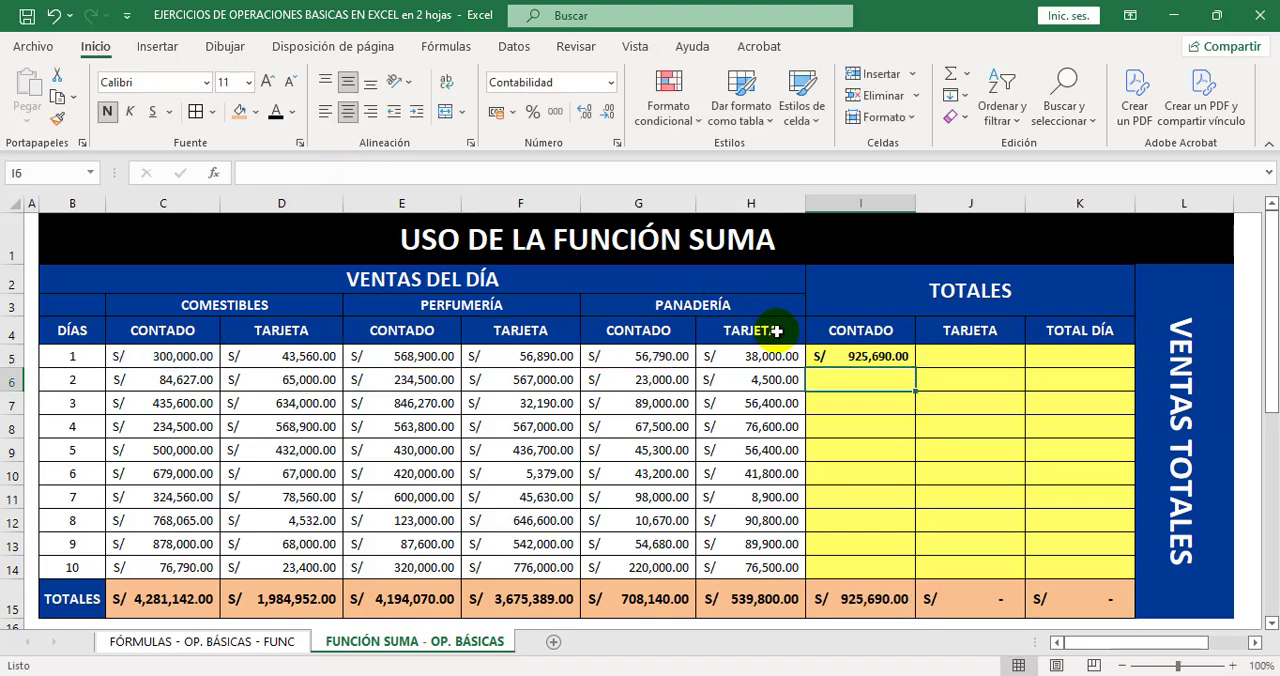
# Check the cell references in the I5 formula and fill it down through I14.
pyautogui.click(866, 356)
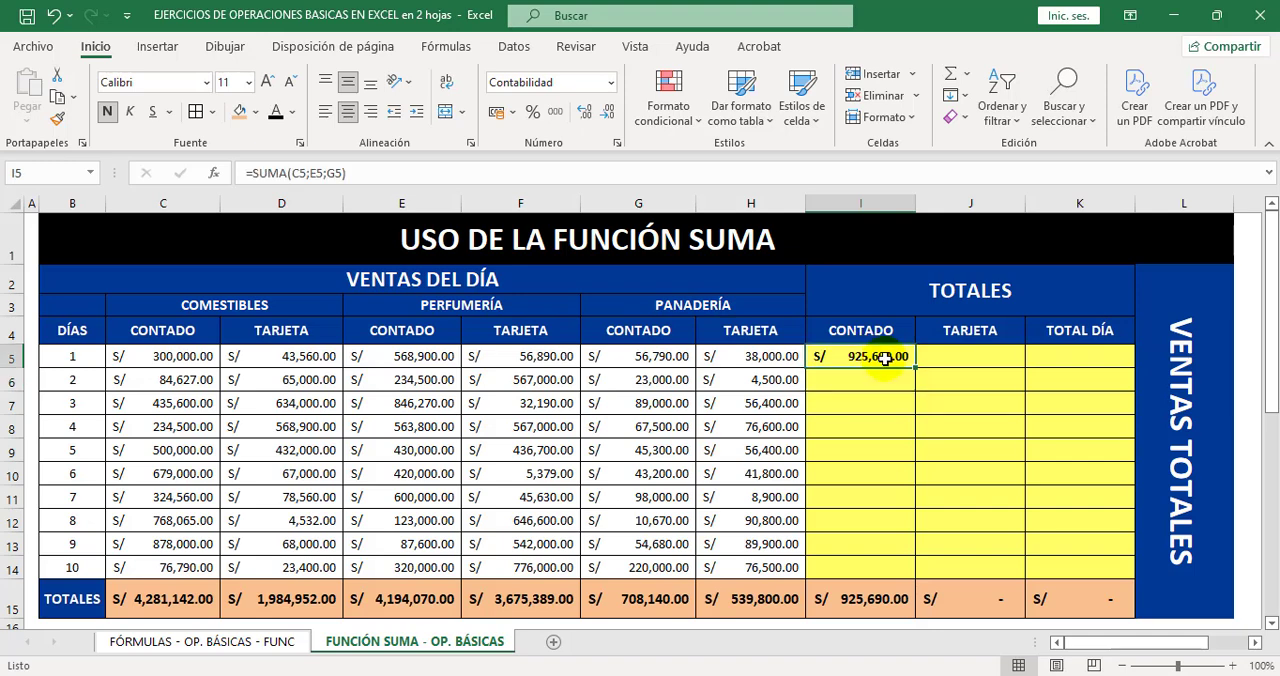
pyautogui.doubleClick(885, 358)
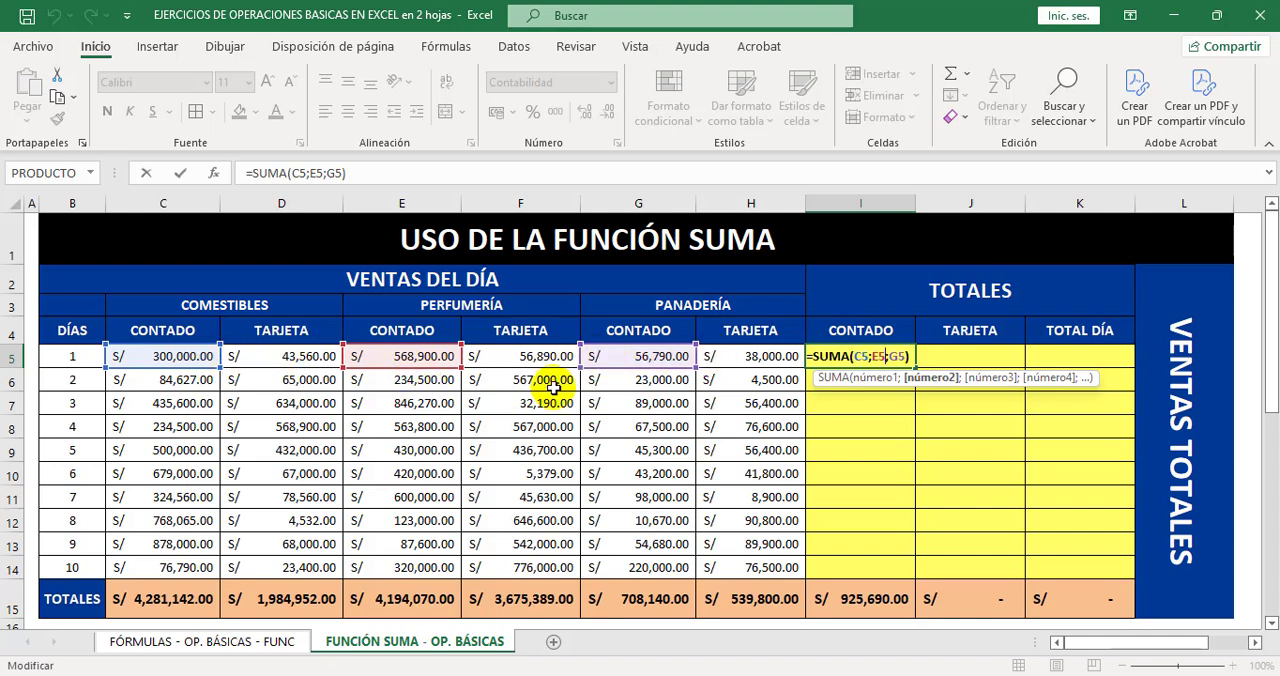
pyautogui.press('Escape')
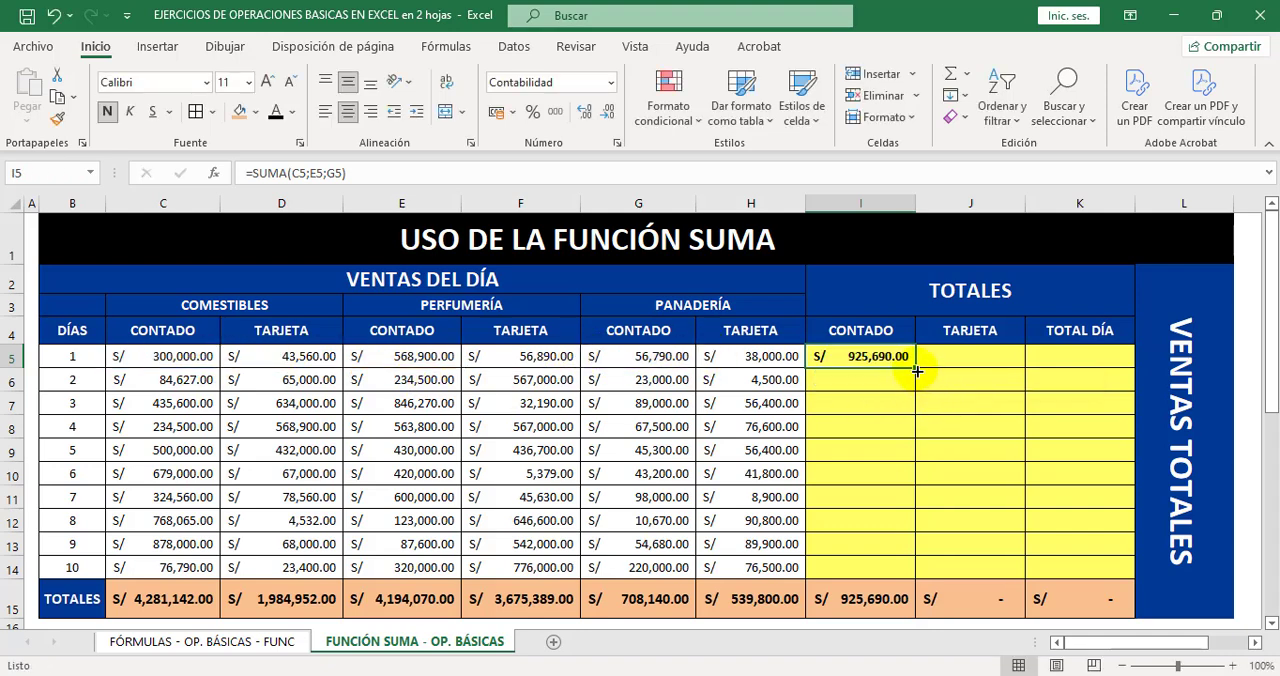
pyautogui.moveTo(917, 371); pyautogui.dragTo(908, 571)
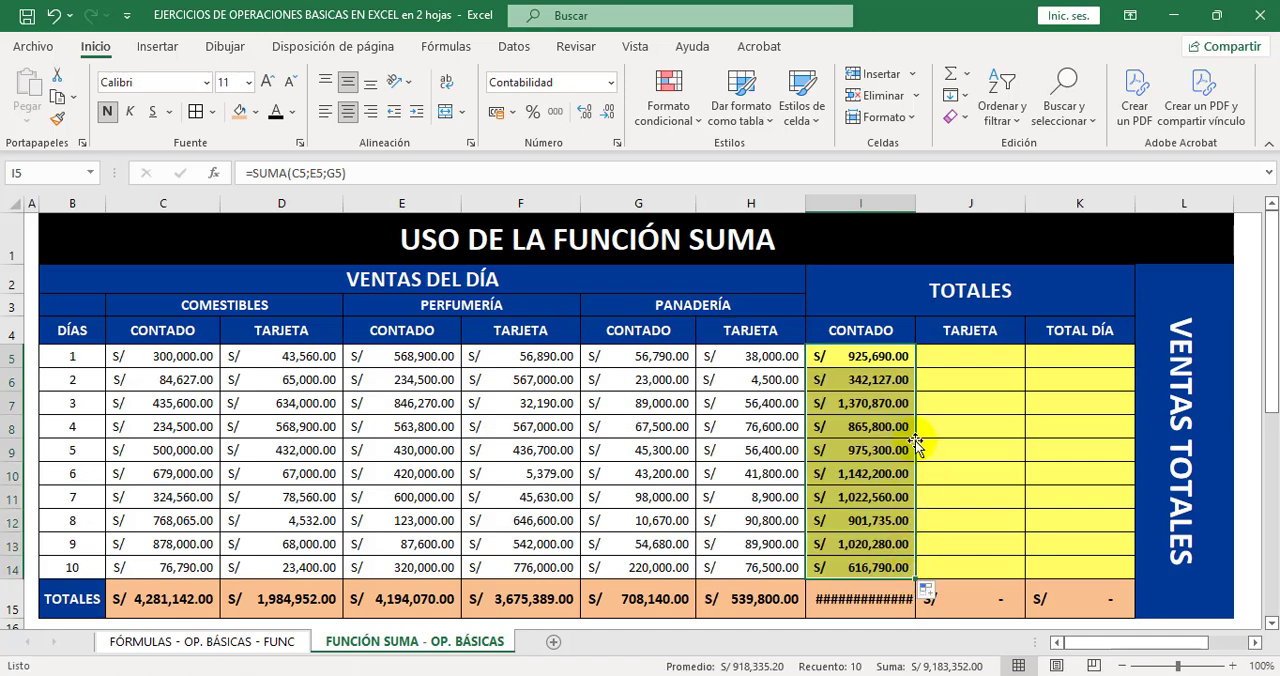
# Inspect the SUMA references in I5, I7 and I11, and widen column I enough to display the full total in I15.
pyautogui.click(886, 362)
pyautogui.doubleClick(884, 358)
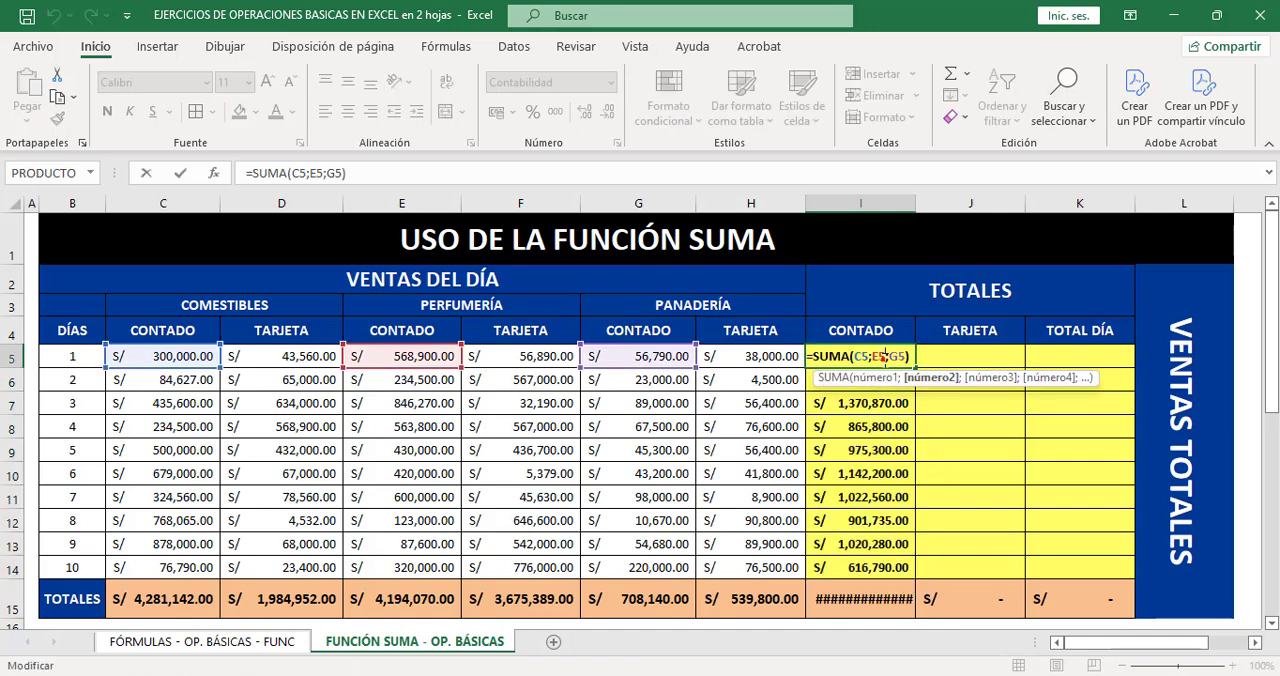
pyautogui.click(855, 406)
pyautogui.doubleClick(860, 405)
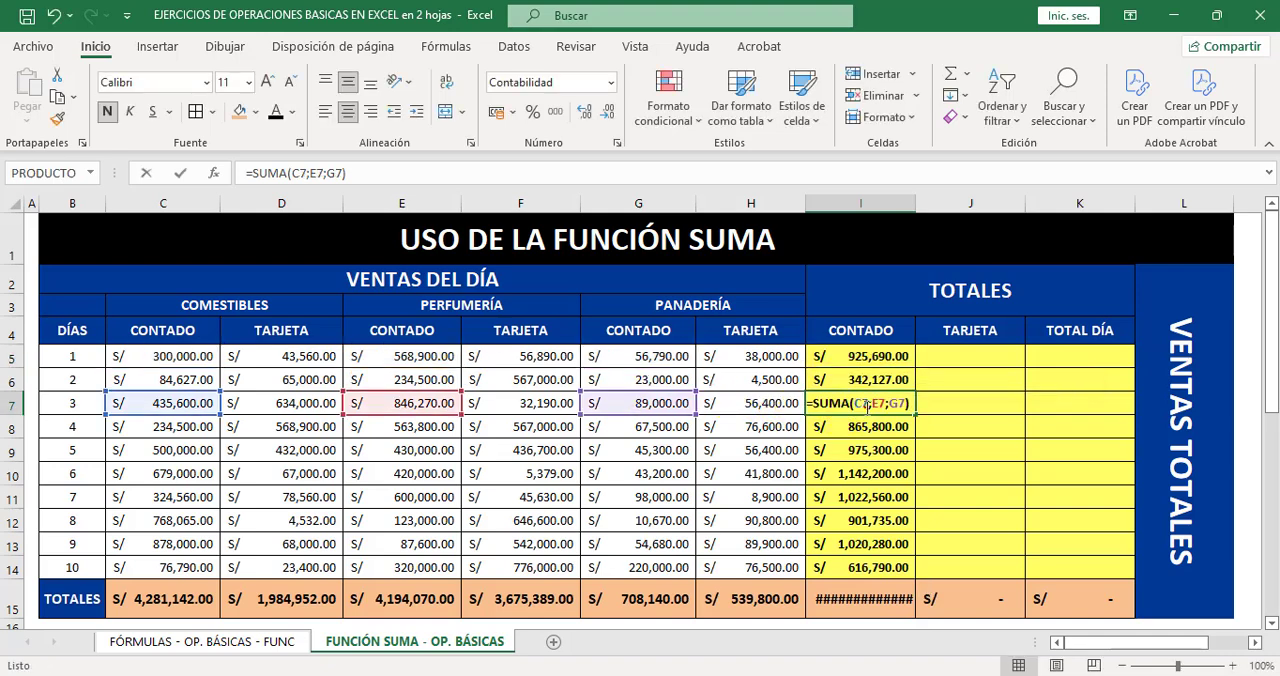
pyautogui.click(857, 490)
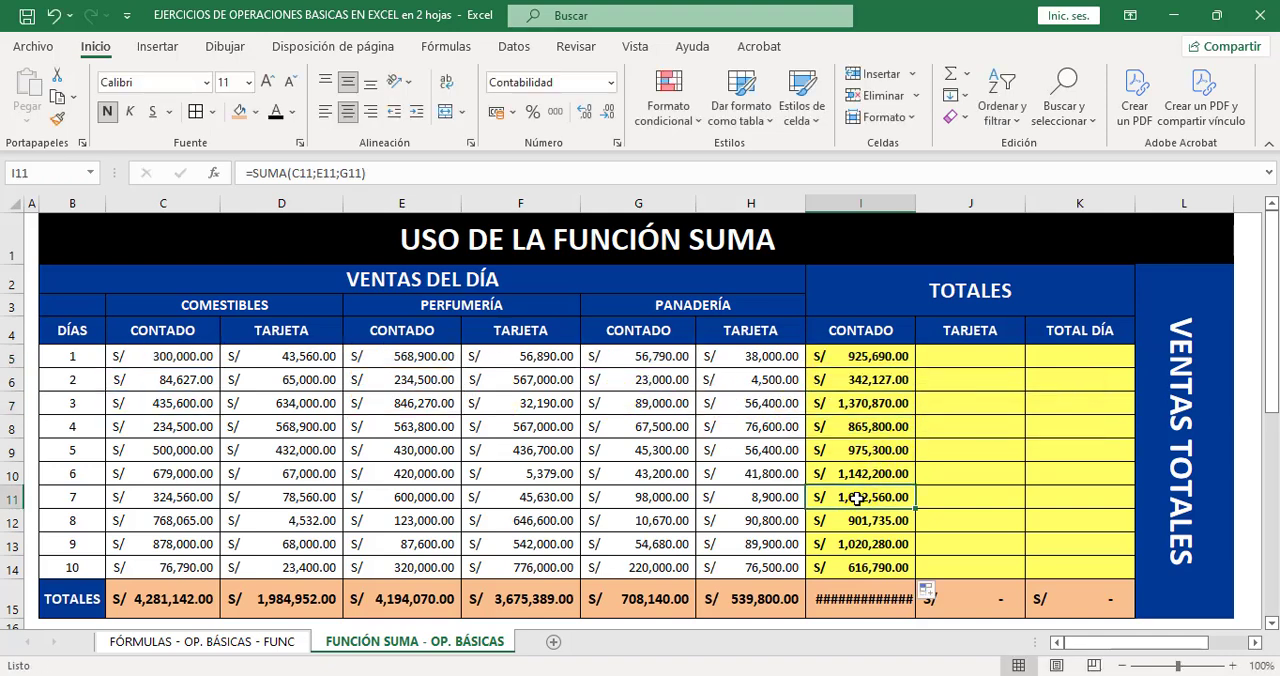
pyautogui.doubleClick(857, 497)
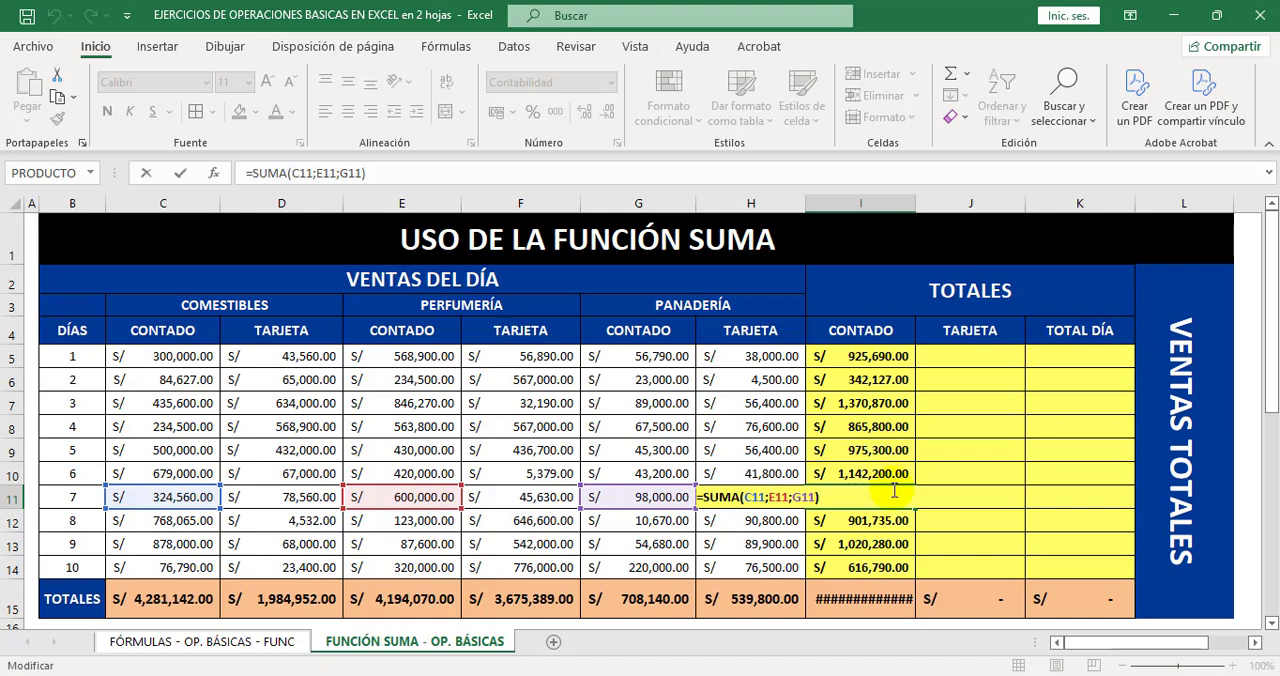
pyautogui.press('Escape')
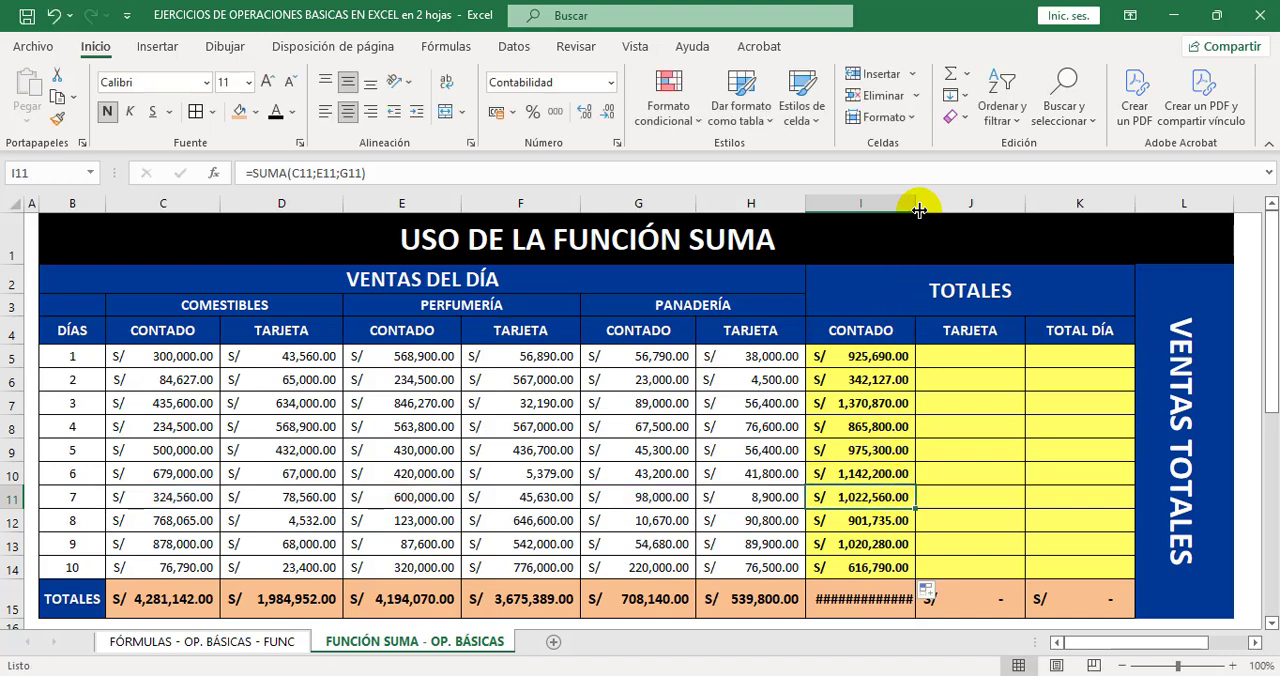
pyautogui.moveTo(919, 209); pyautogui.dragTo(932, 212)
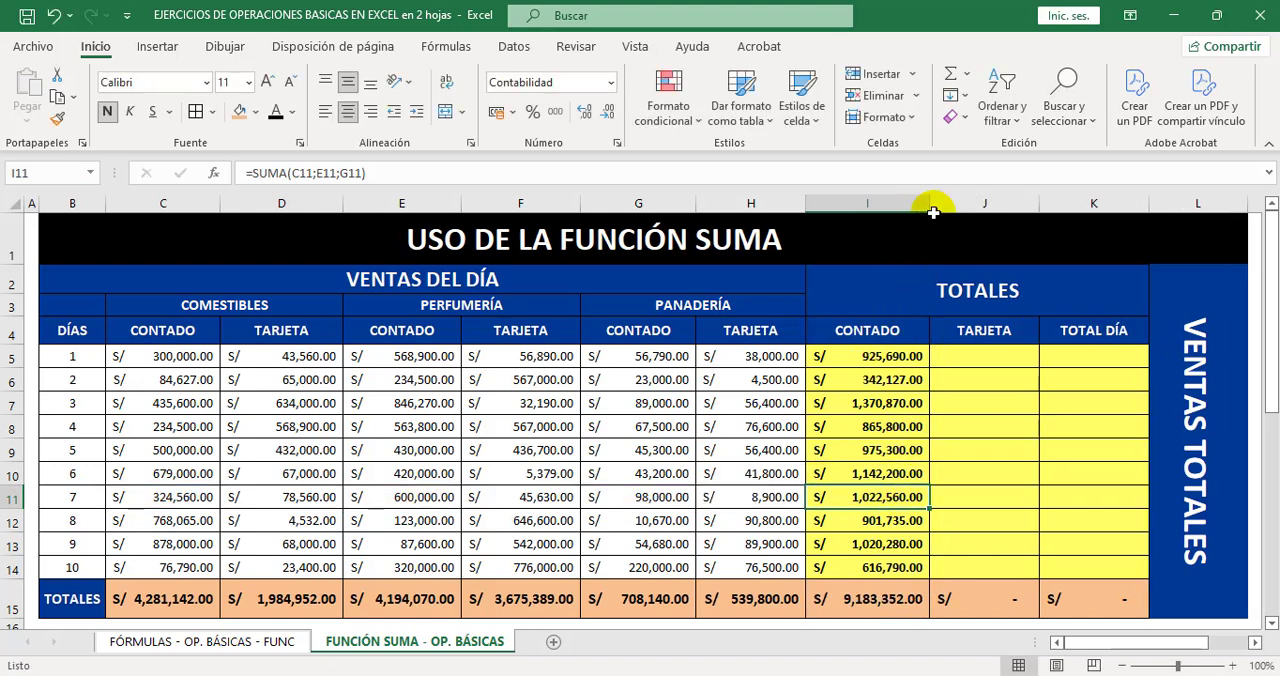
# Total day 1's card sales in J5 with the formula =SUMA(D5;F5;H5).
pyautogui.click(968, 356)
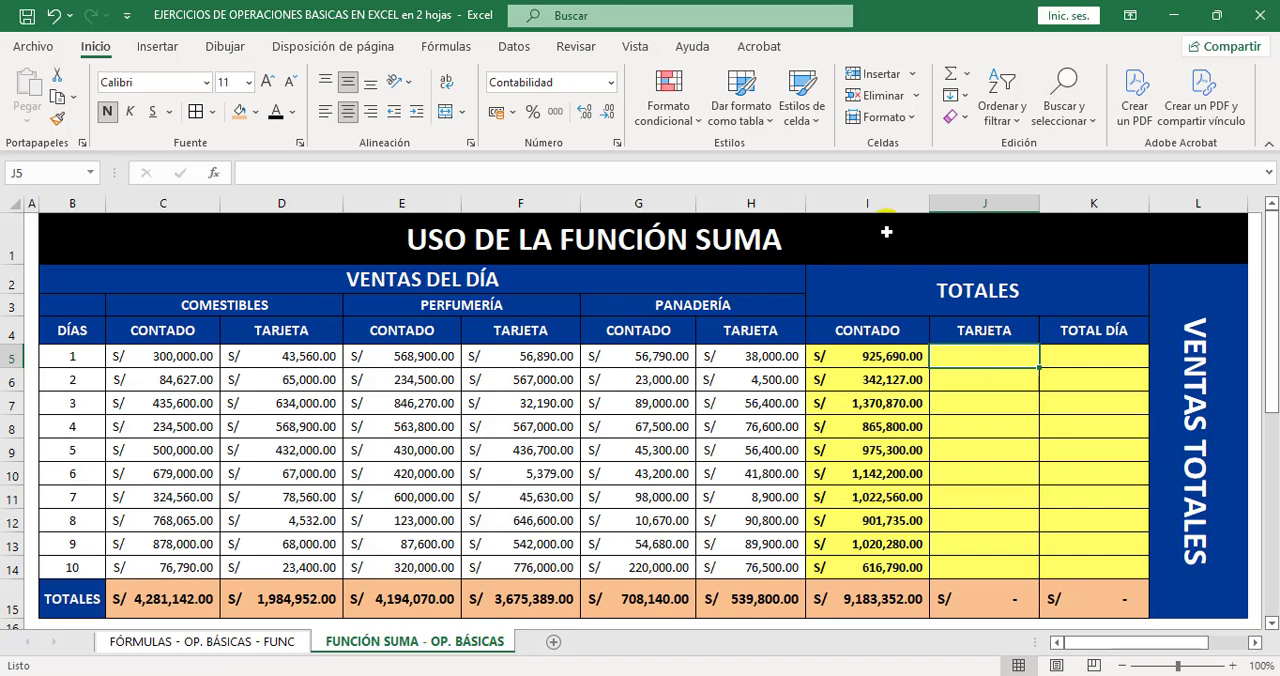
pyautogui.click(967, 74)
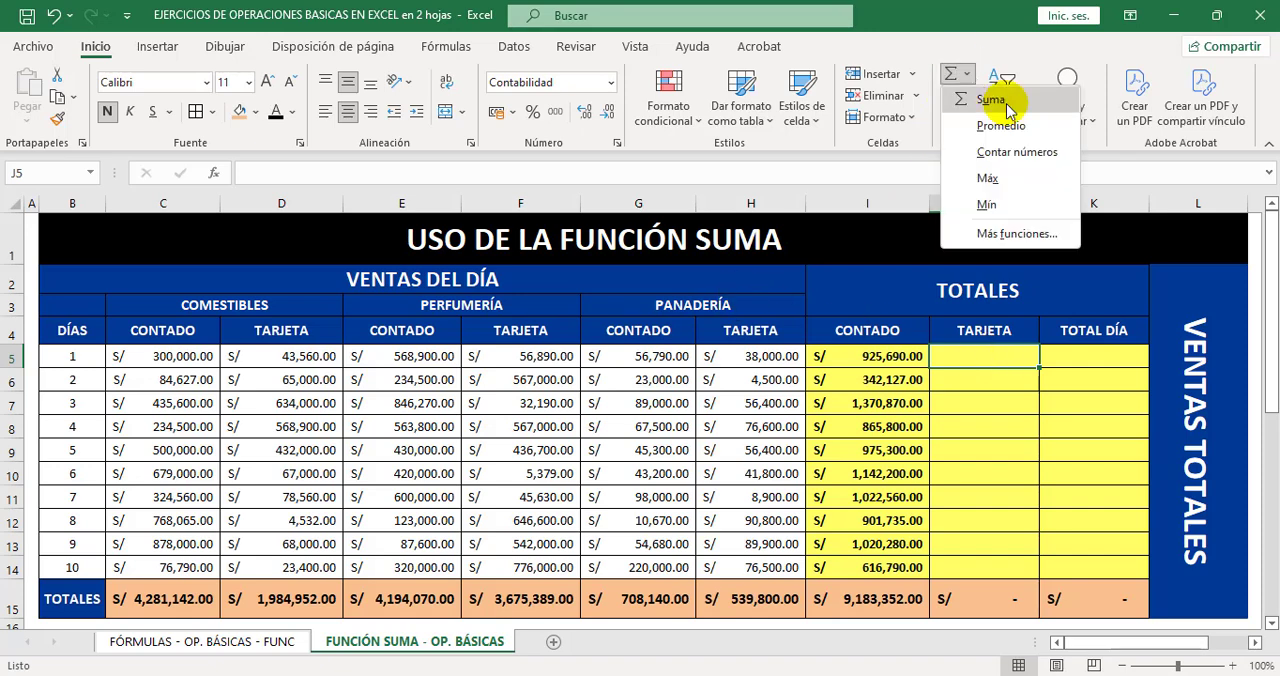
pyautogui.click(989, 99)
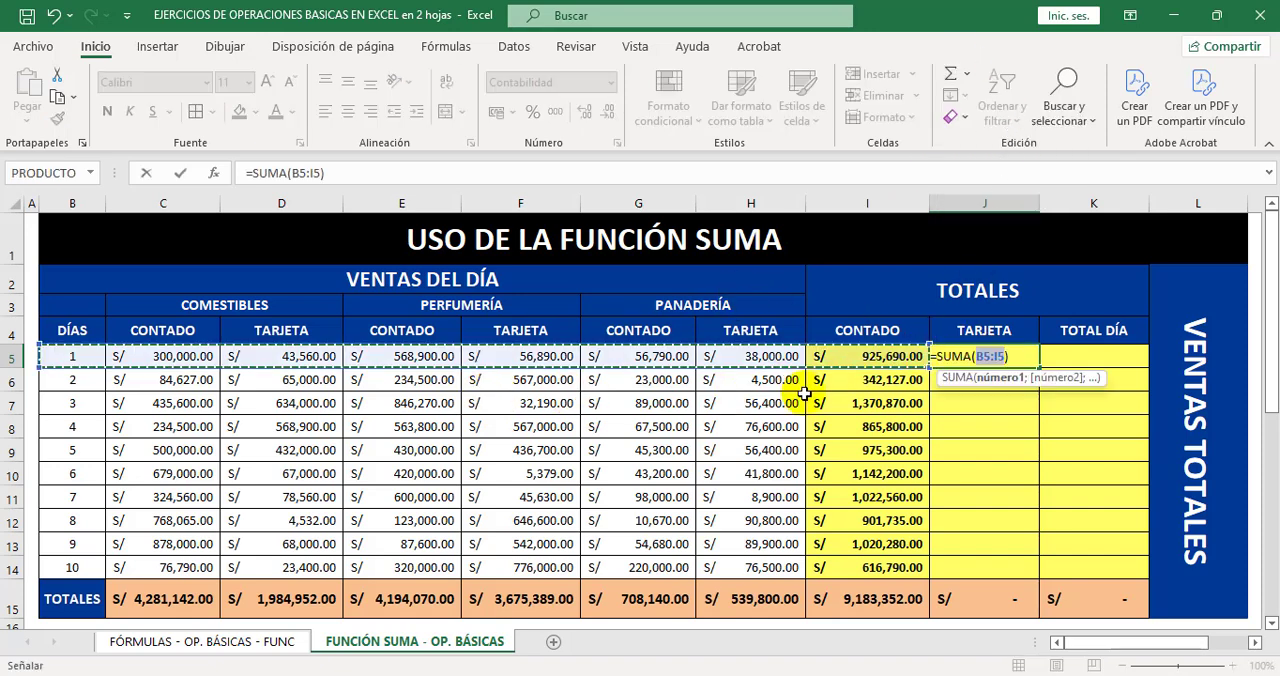
pyautogui.press('BackSpace')
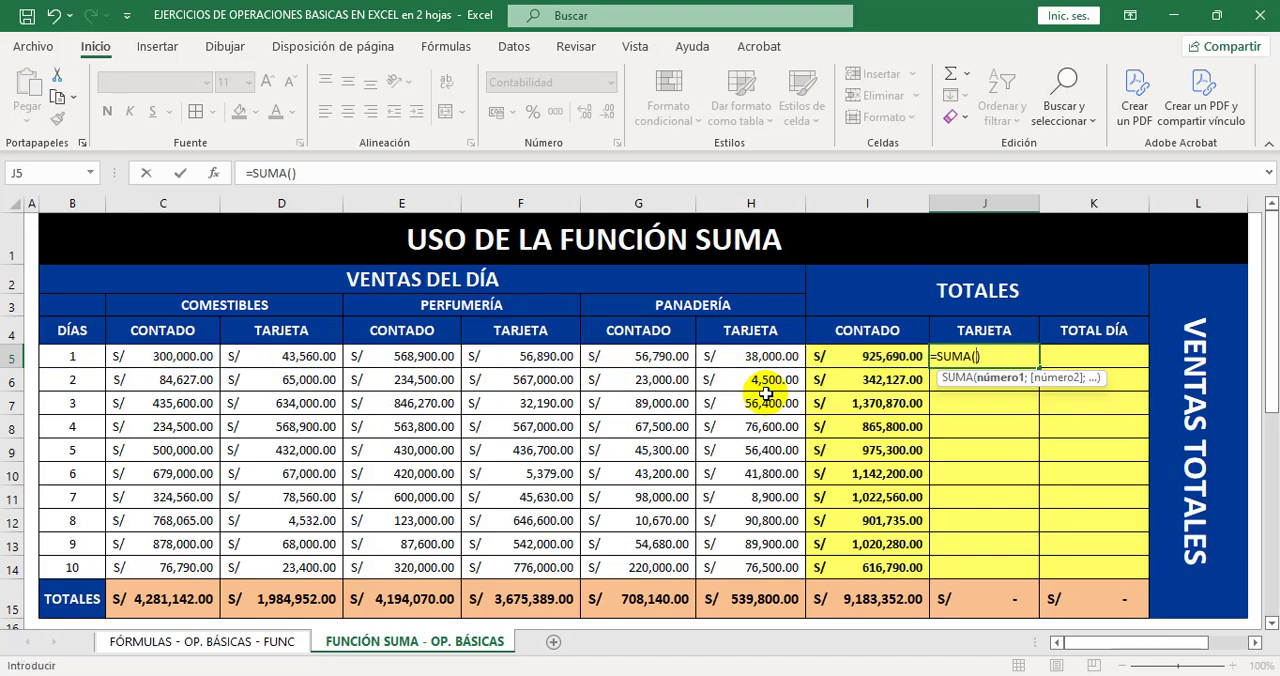
pyautogui.click(313, 358)
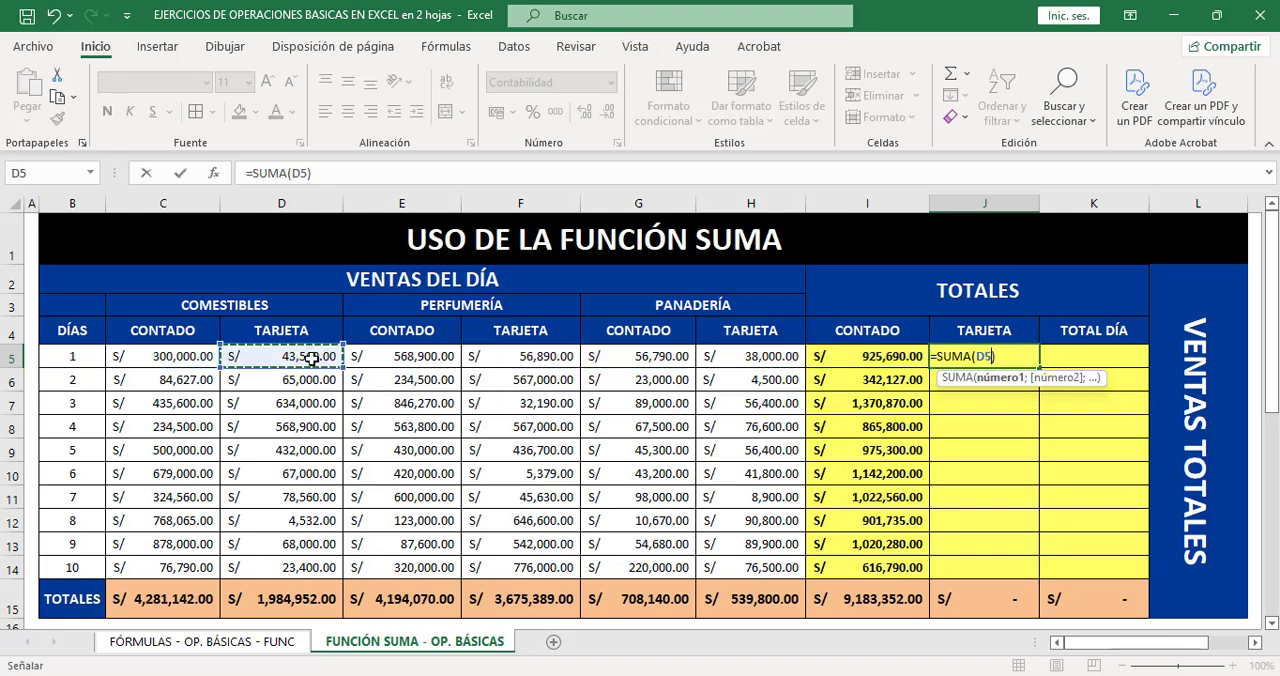
pyautogui.keyDown('ctrl'); pyautogui.click(555, 356); pyautogui.keyUp('ctrl')
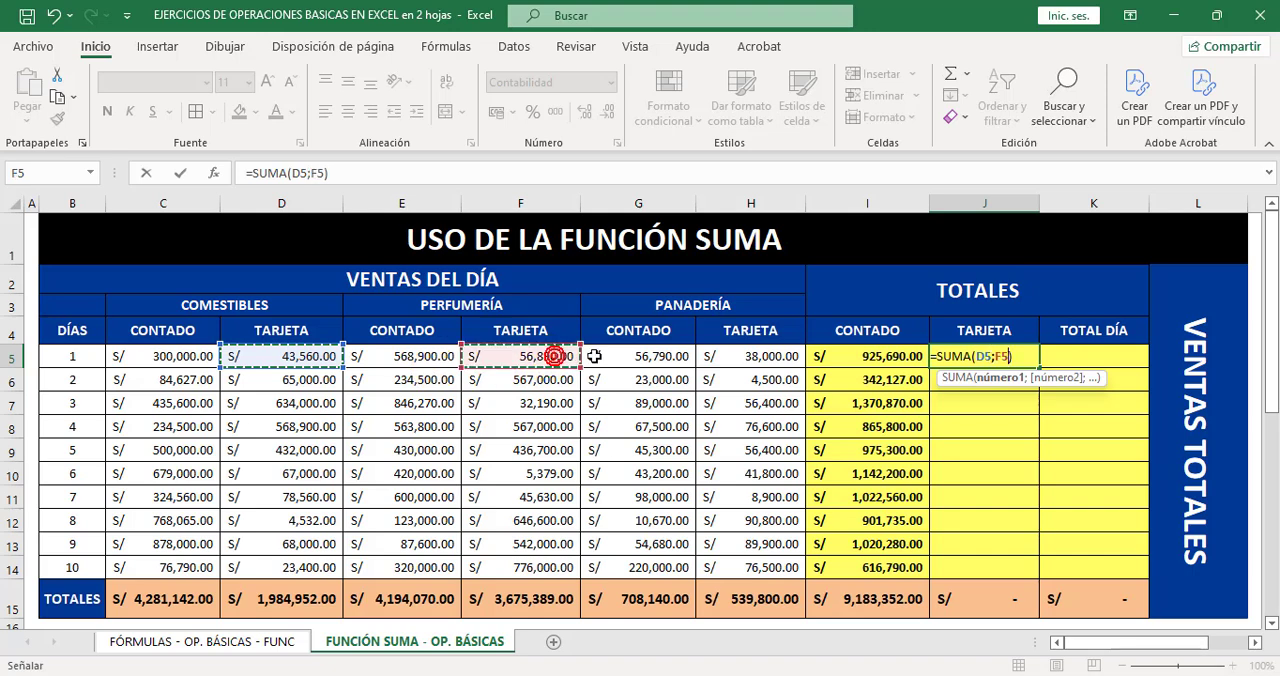
pyautogui.keyDown('ctrl'); pyautogui.click(764, 356); pyautogui.keyUp('ctrl')
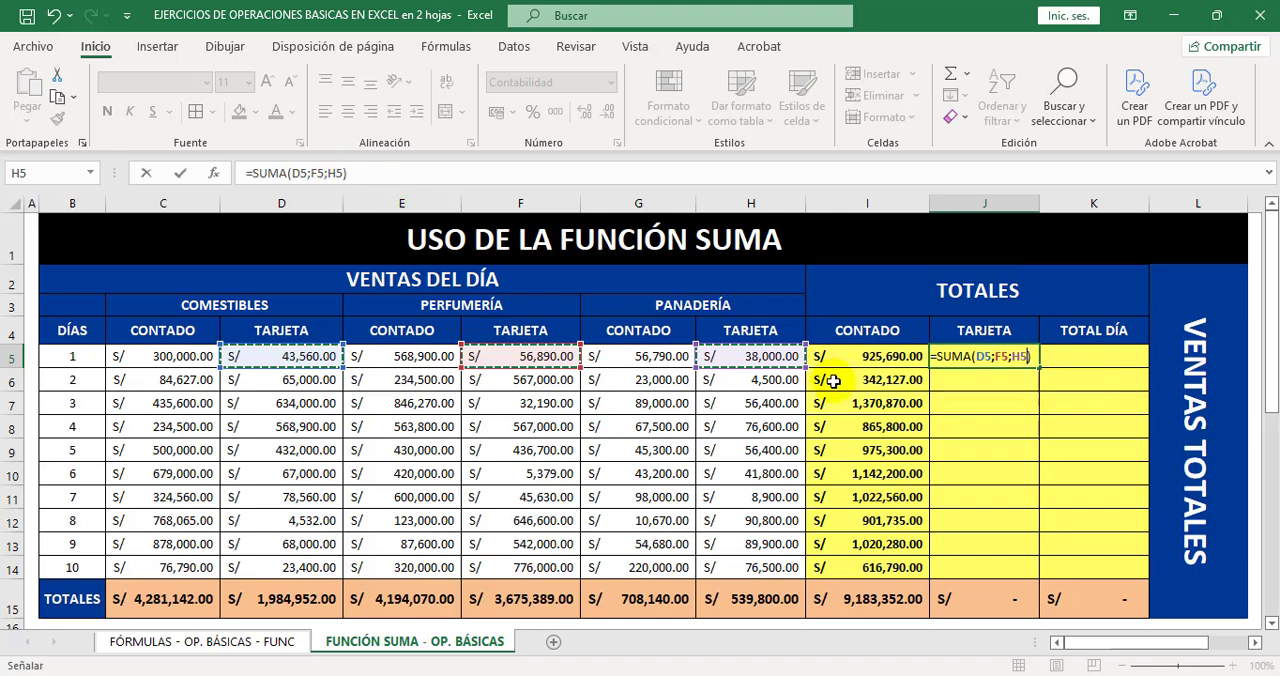
pyautogui.press('Return')
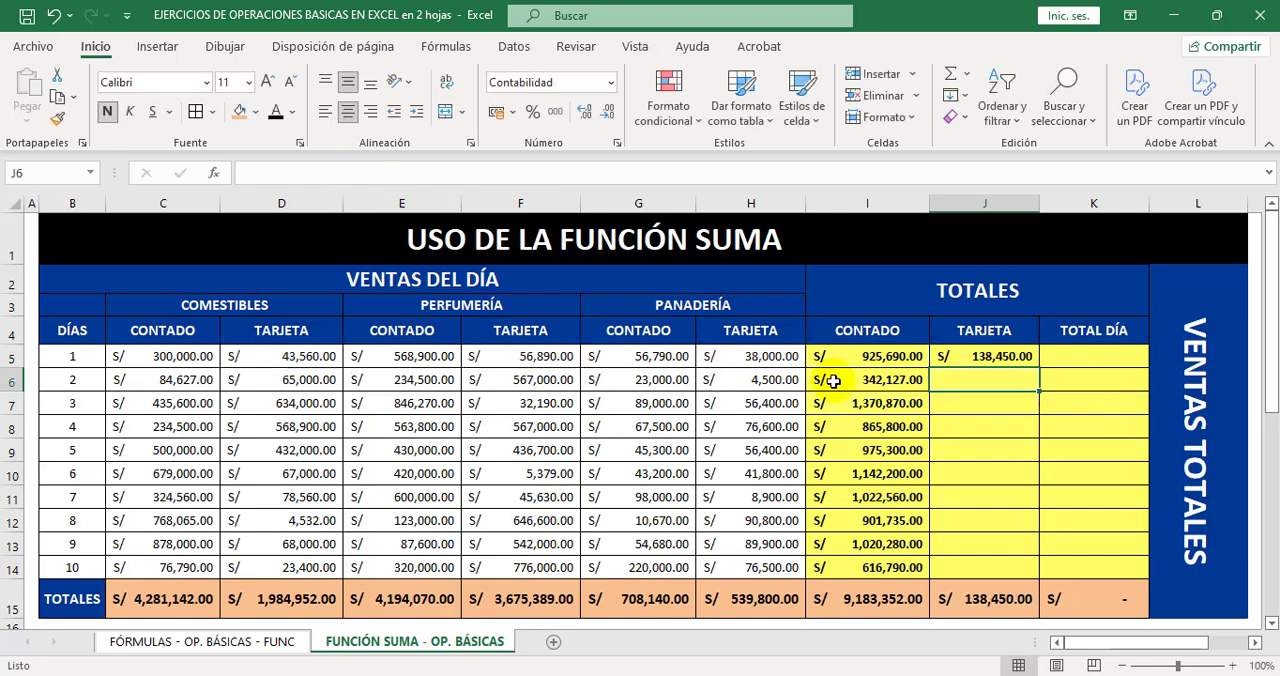
# Fill the J5 formula down through J14 and widen column J enough to display the full total in J15.
pyautogui.click(1022, 357)
pyautogui.moveTo(1040, 368); pyautogui.dragTo(1030, 567)
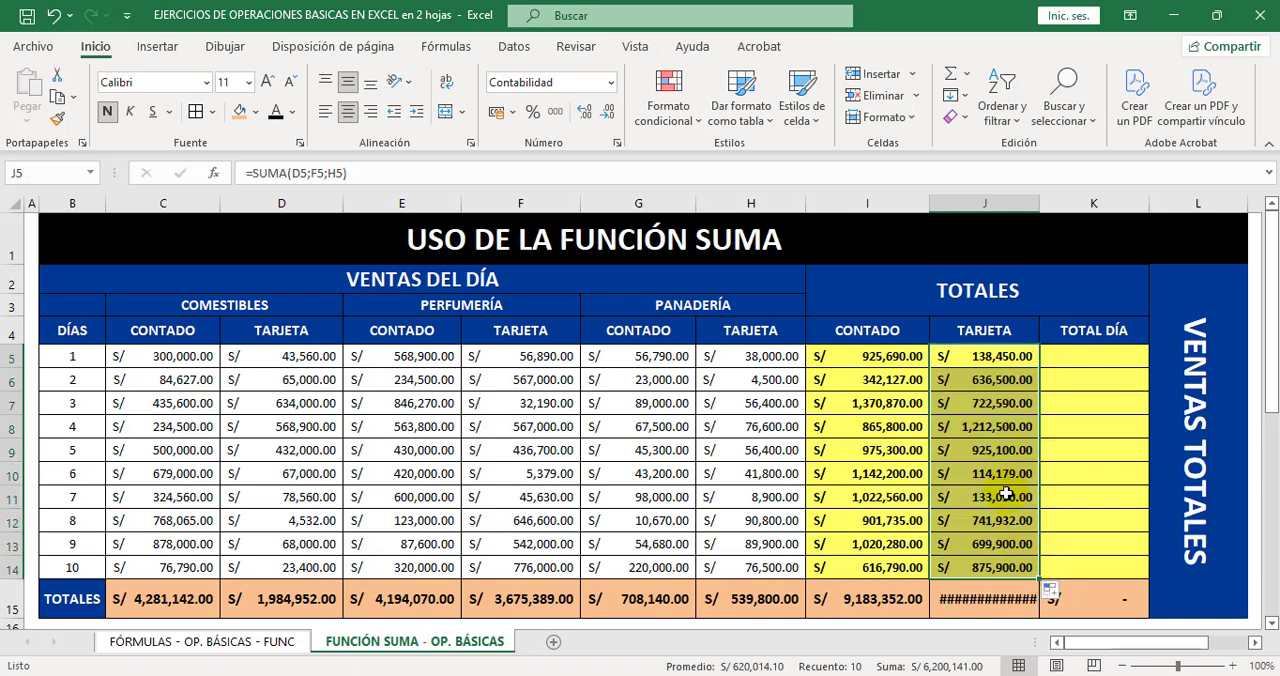
pyautogui.click(1063, 475)
pyautogui.moveTo(1036, 202); pyautogui.dragTo(1048, 202)
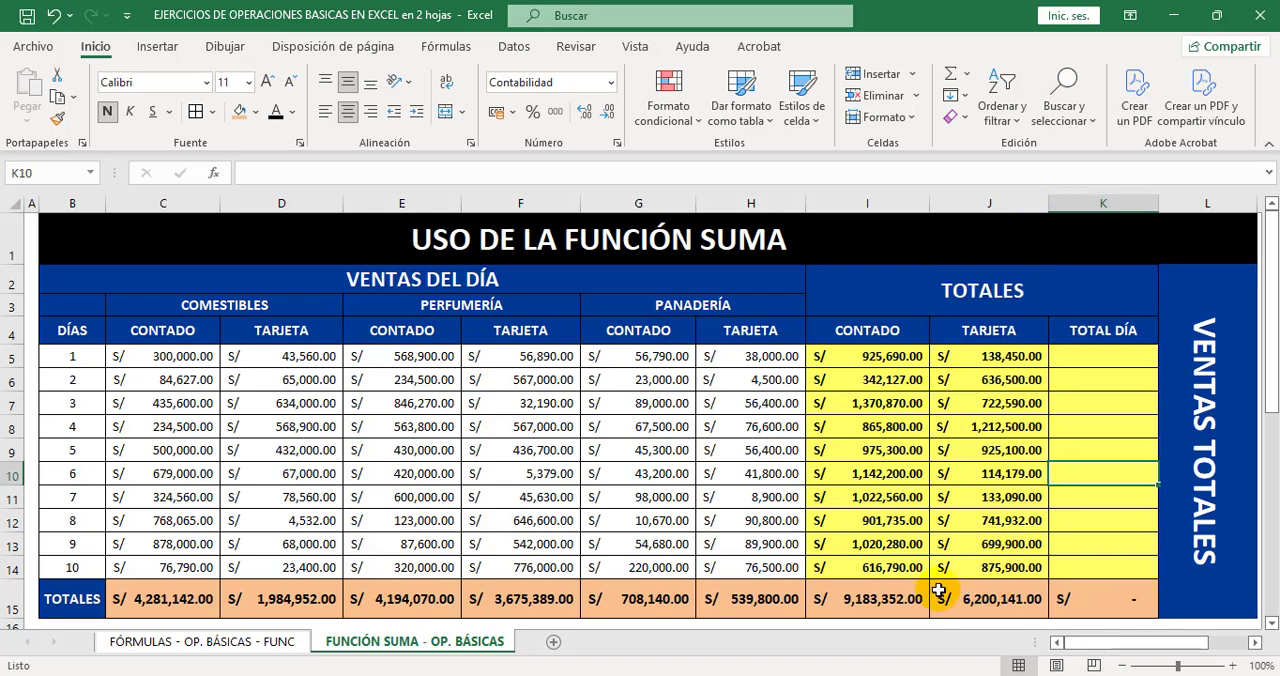
pyautogui.click(895, 599)
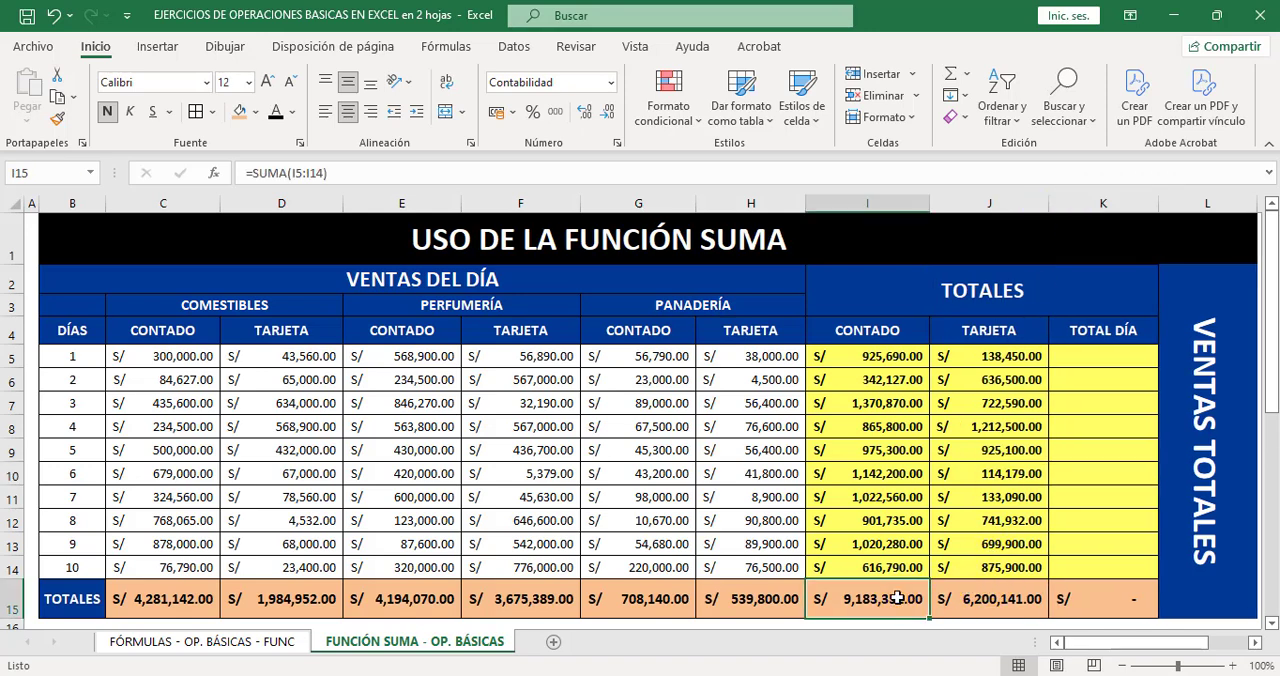
# Check the SUMA ranges in J15 and I15, and review the paired cash and card totals for days 1 to 7.
pyautogui.click(960, 599)
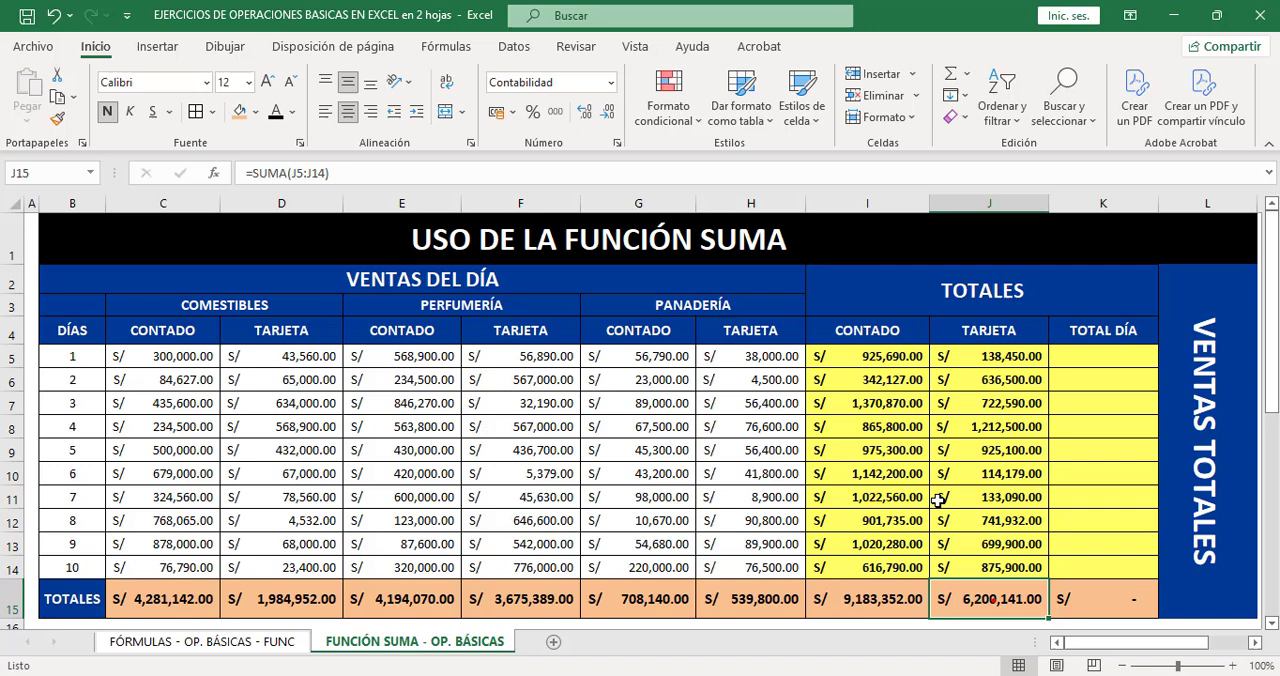
pyautogui.doubleClick(898, 603)
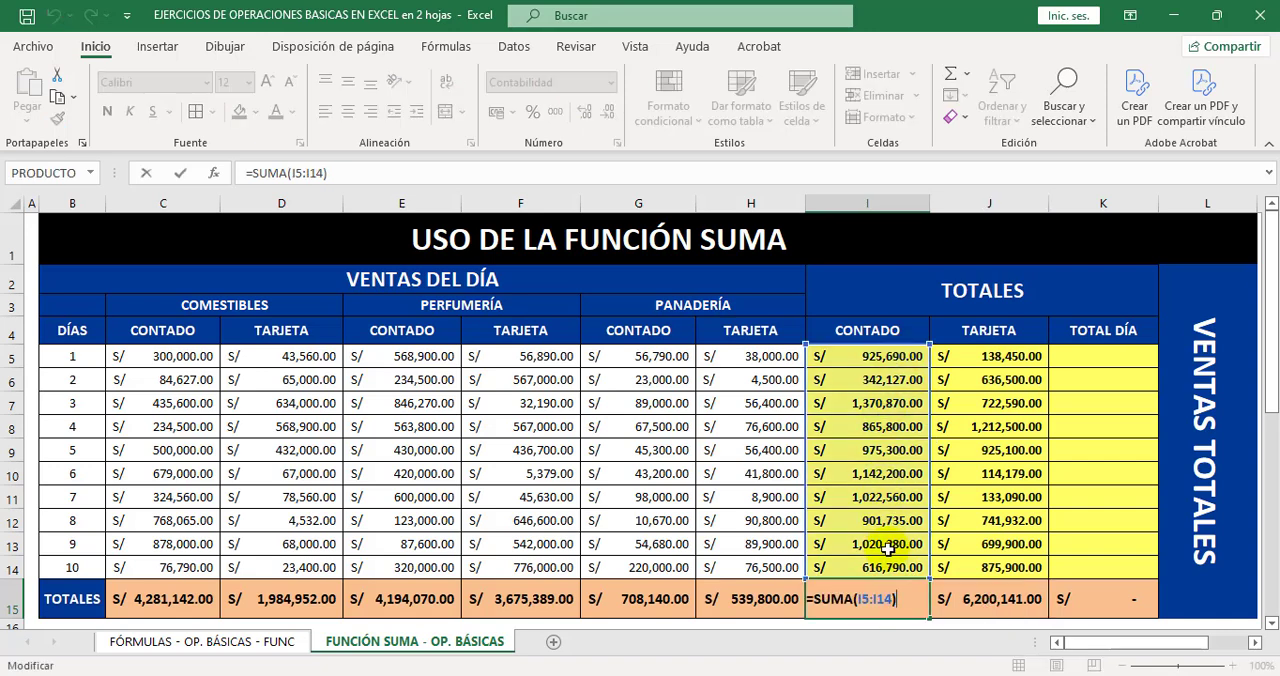
pyautogui.press('Escape')
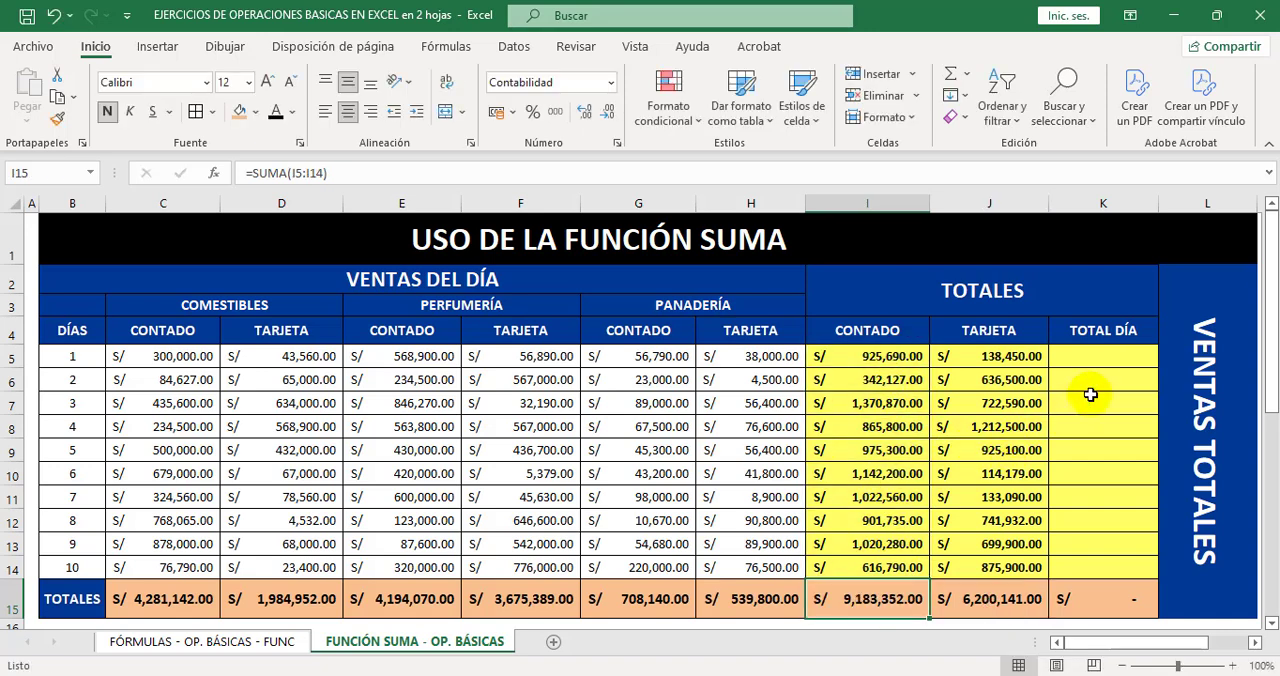
pyautogui.click(1092, 357)
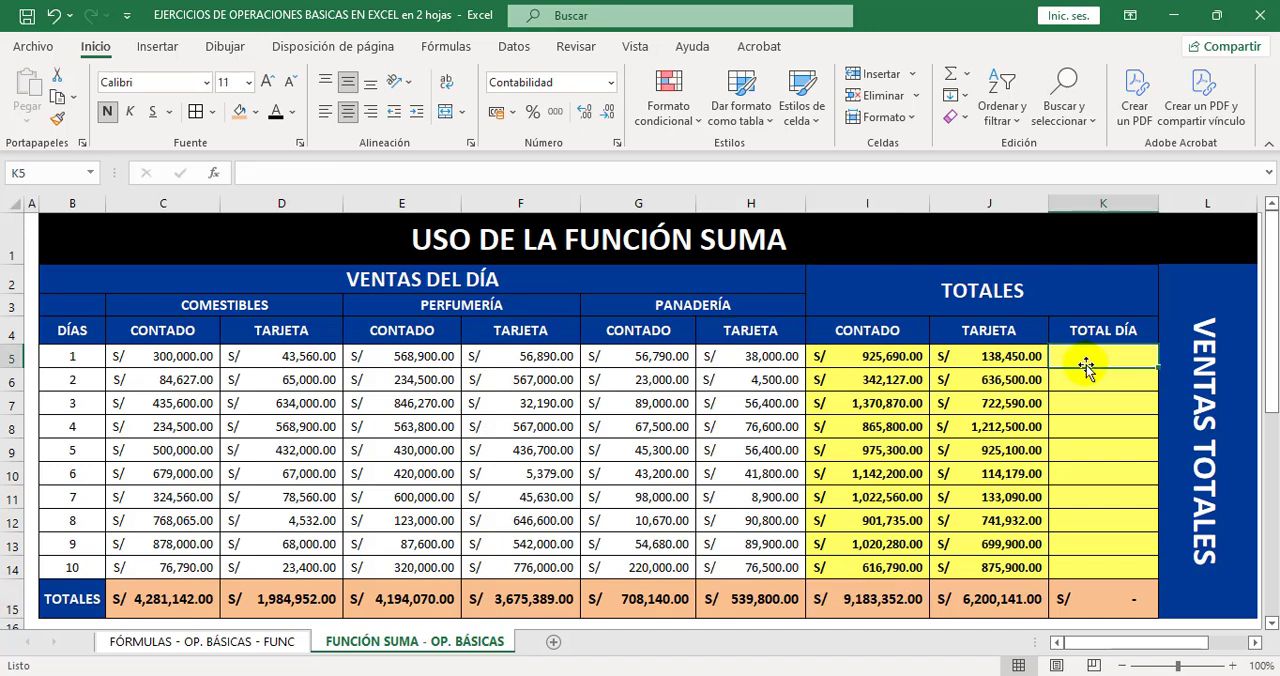
pyautogui.moveTo(888, 357); pyautogui.dragTo(980, 357)
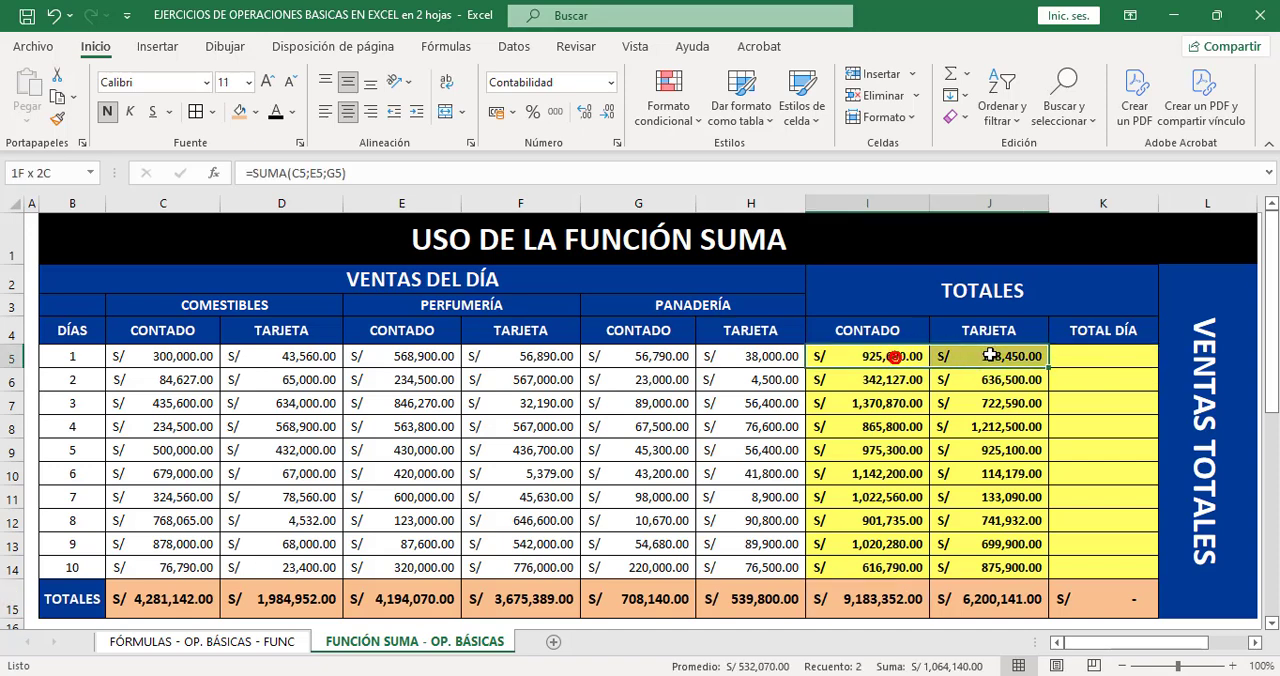
pyautogui.moveTo(914, 381); pyautogui.dragTo(968, 380)
pyautogui.moveTo(870, 405); pyautogui.dragTo(968, 403)
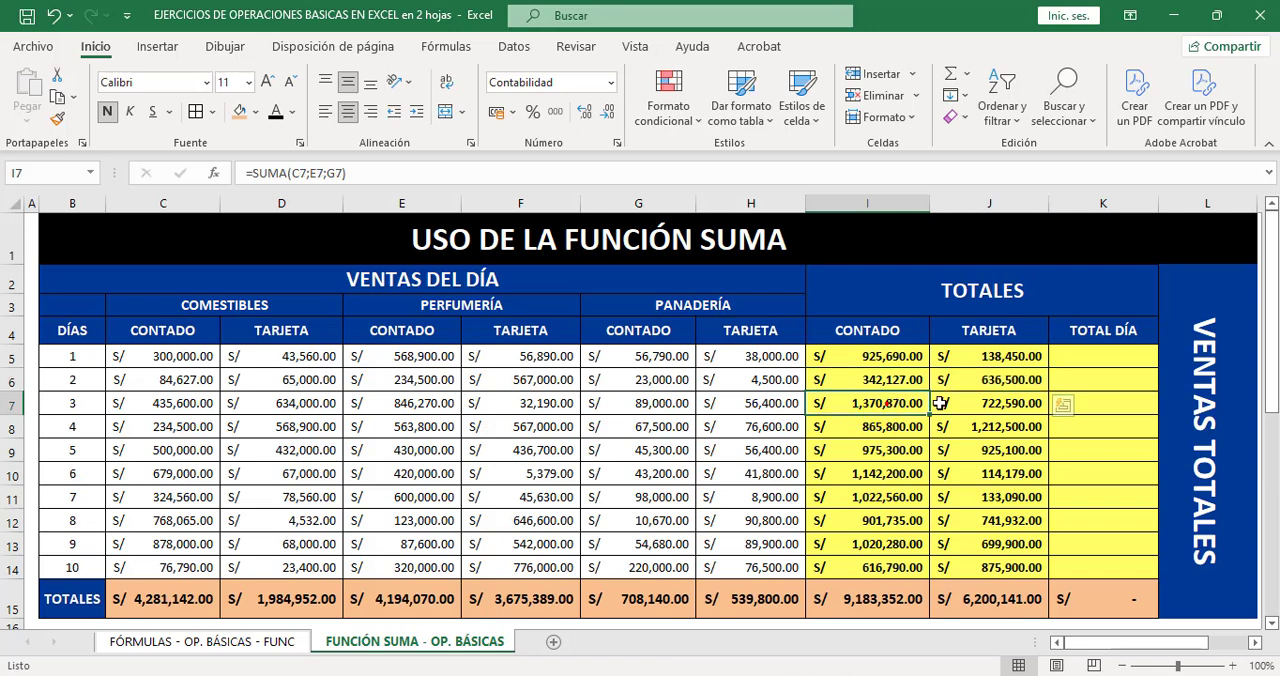
pyautogui.moveTo(903, 427); pyautogui.dragTo(968, 427)
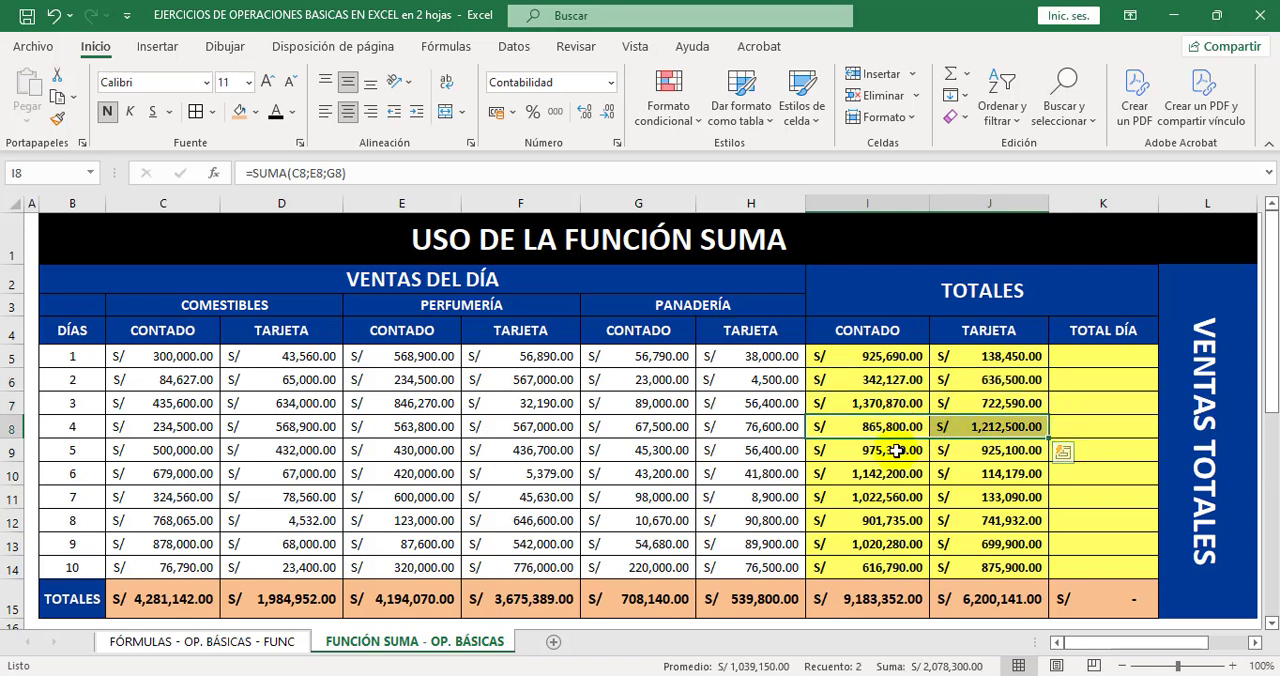
pyautogui.moveTo(897, 451); pyautogui.dragTo(965, 452)
pyautogui.moveTo(895, 474); pyautogui.dragTo(965, 474)
pyautogui.moveTo(895, 497); pyautogui.dragTo(963, 496)
# Total day 1's overall sales in K5 with the formula =SUMA(I5:J5).
pyautogui.click(1123, 361)
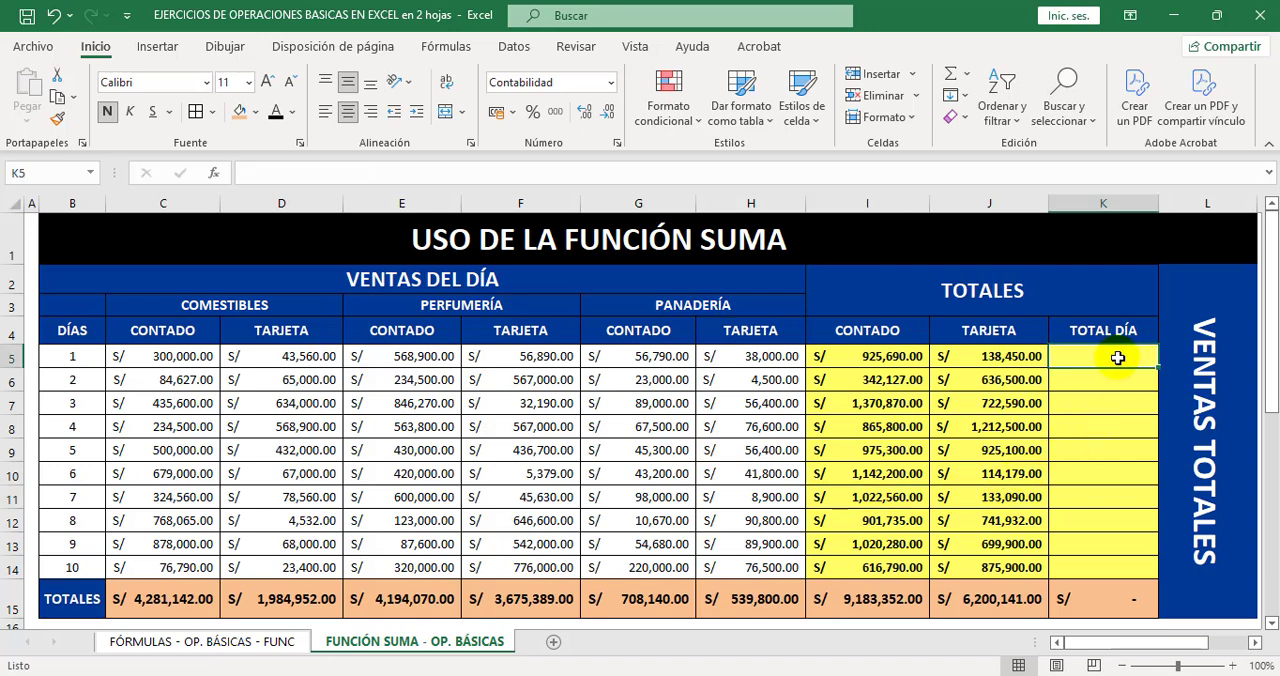
pyautogui.click(965, 78)
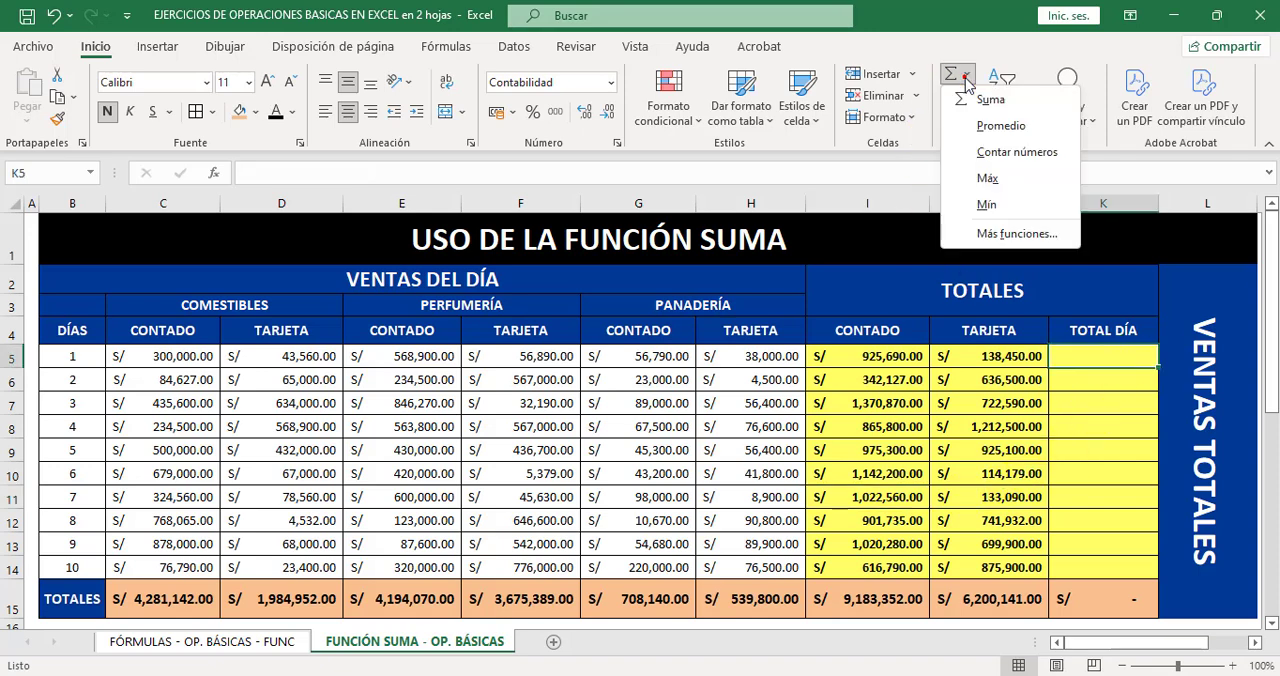
pyautogui.click(990, 99)
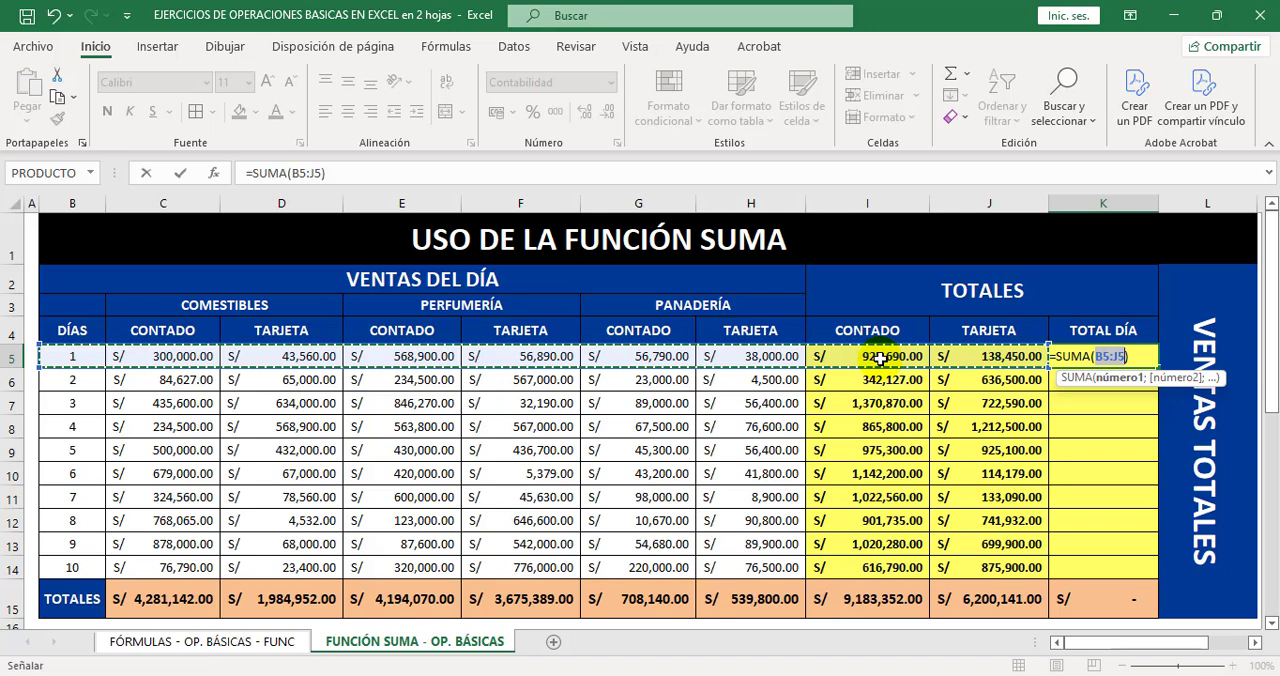
pyautogui.moveTo(878, 358); pyautogui.dragTo(946, 352)
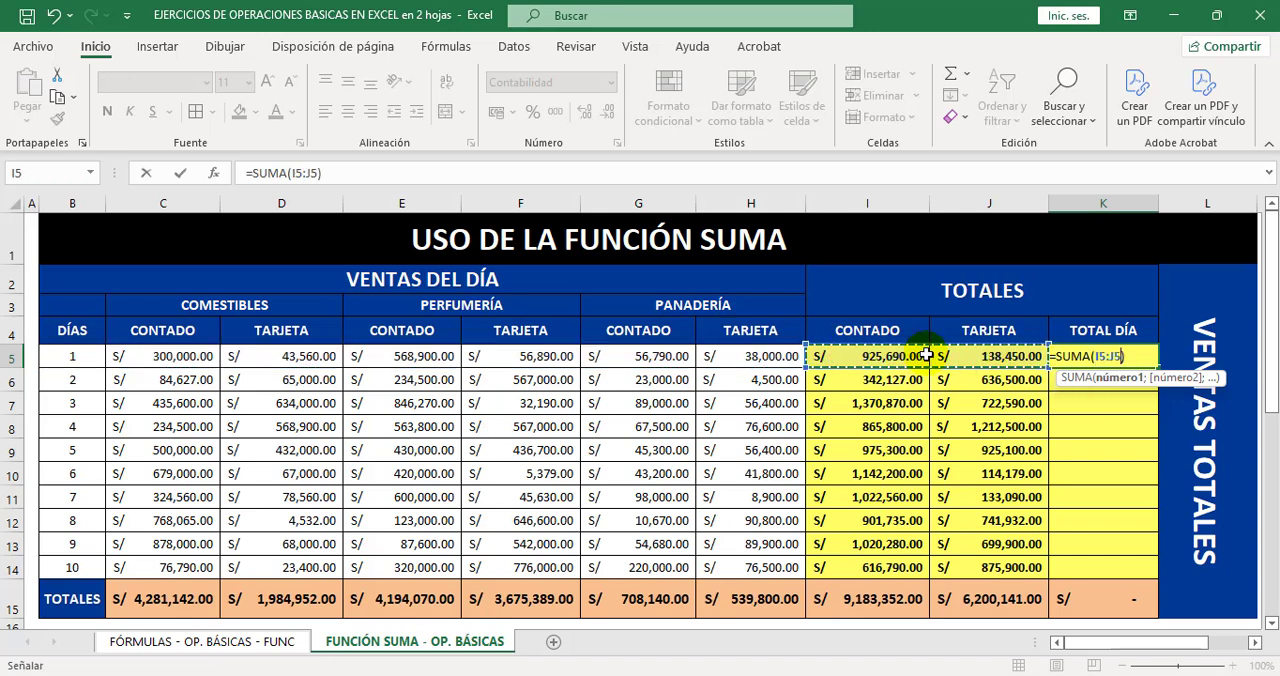
pyautogui.press('Return')
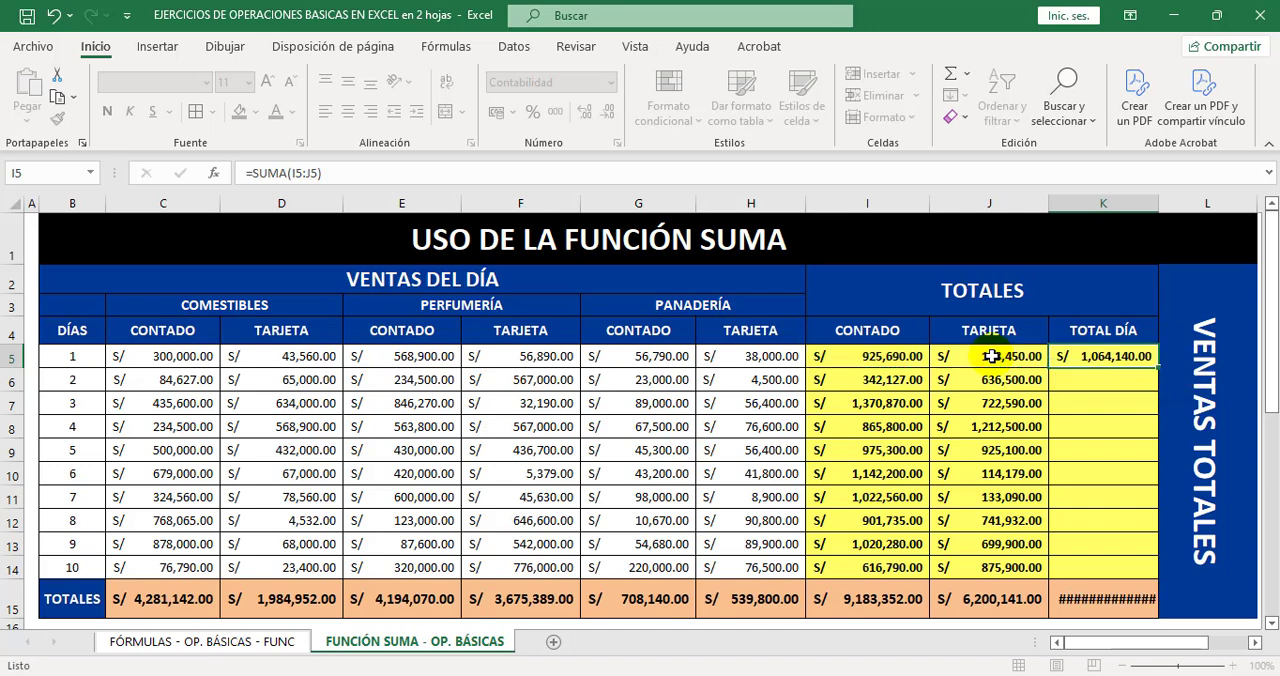
# Fill the K5 formula down through K14 and widen column K enough to display the full total in K15.
pyautogui.click(1150, 360)
pyautogui.moveTo(1158, 368); pyautogui.dragTo(1172, 564)
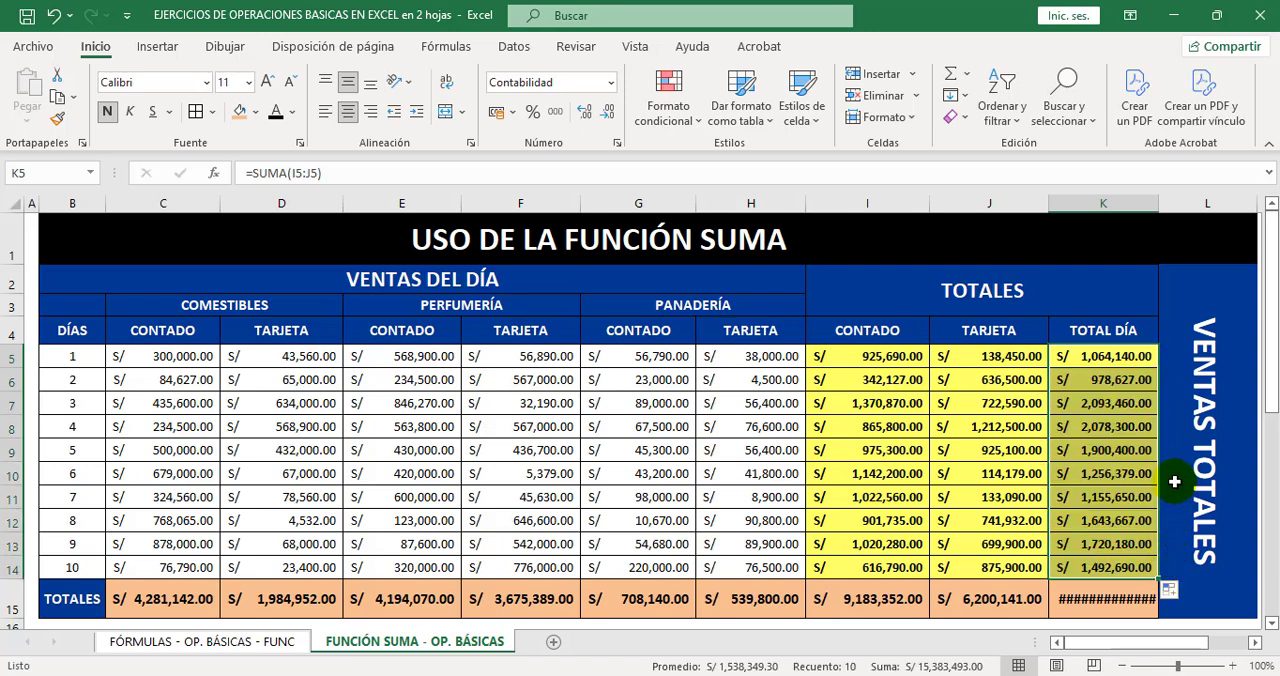
pyautogui.moveTo(1162, 203); pyautogui.dragTo(1171, 209)
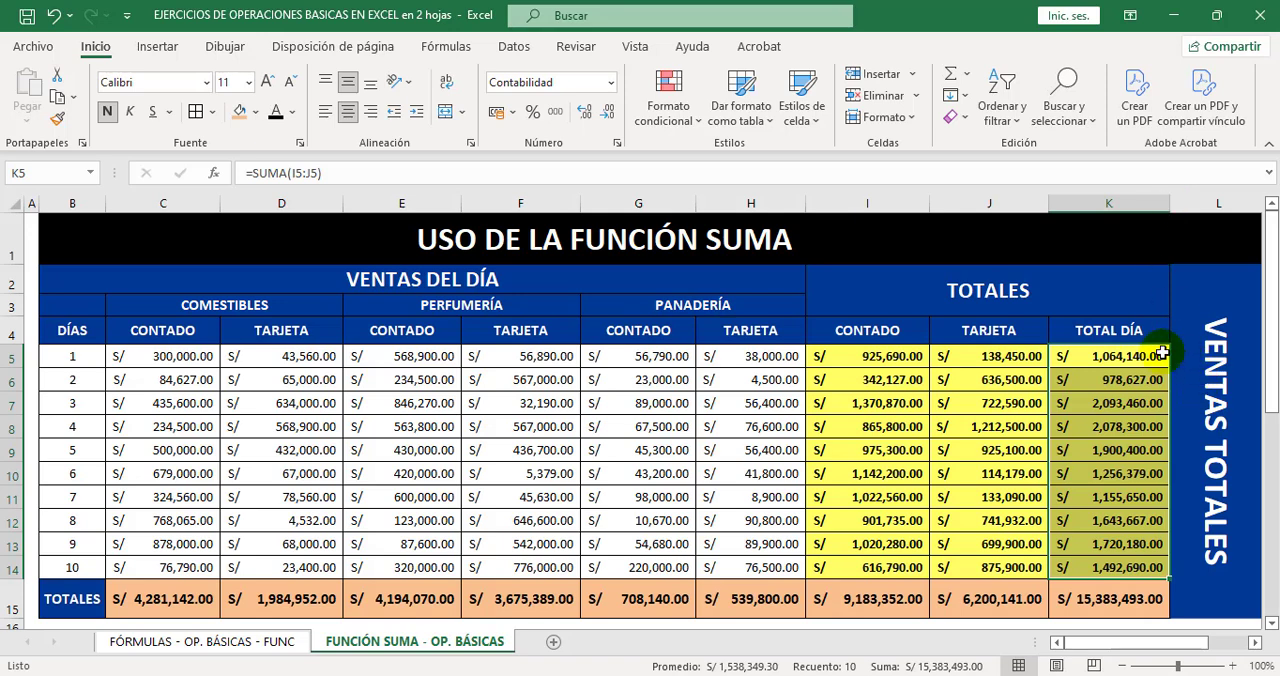
pyautogui.click(1081, 320)
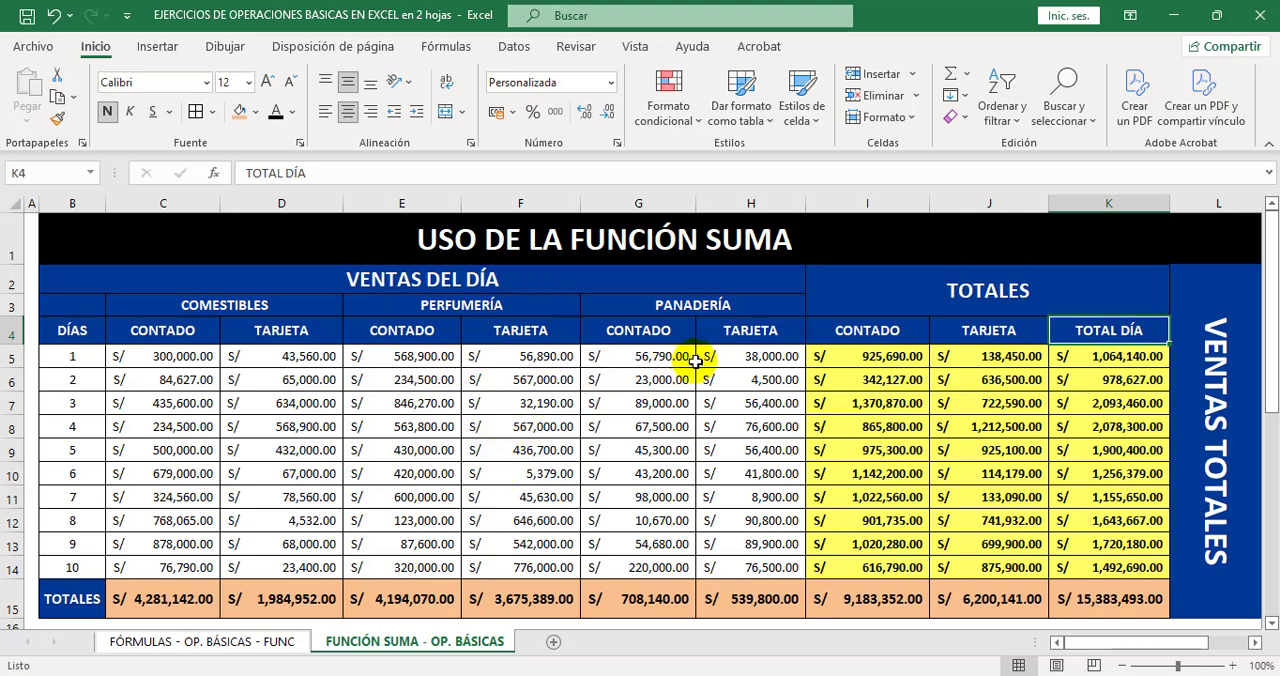
# Review the PRÉSTAMO DE DINERO table and its INDICACIONES, and switch to the same exercise in the workbook ending in RESUELTO.
pyautogui.scroll(-1, 695, 361)
pyautogui.scroll(-3, 695, 361)
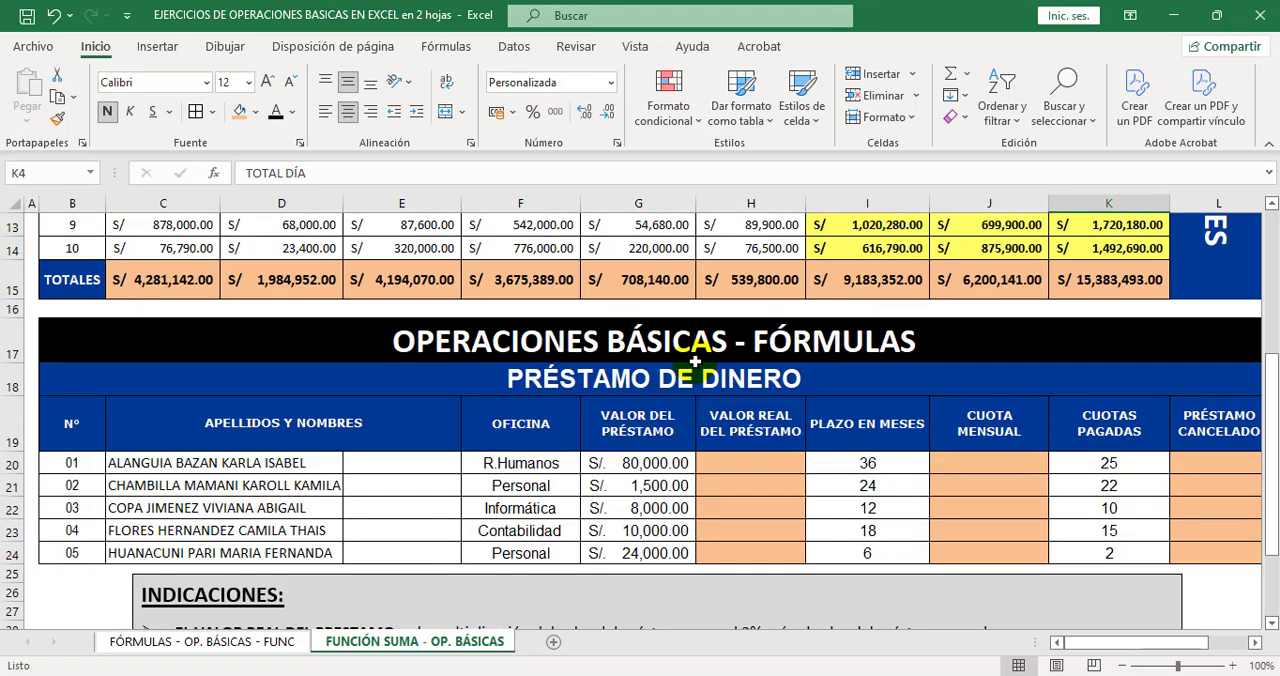
pyautogui.scroll(-2, 695, 361)
pyautogui.scroll(1, 695, 361)
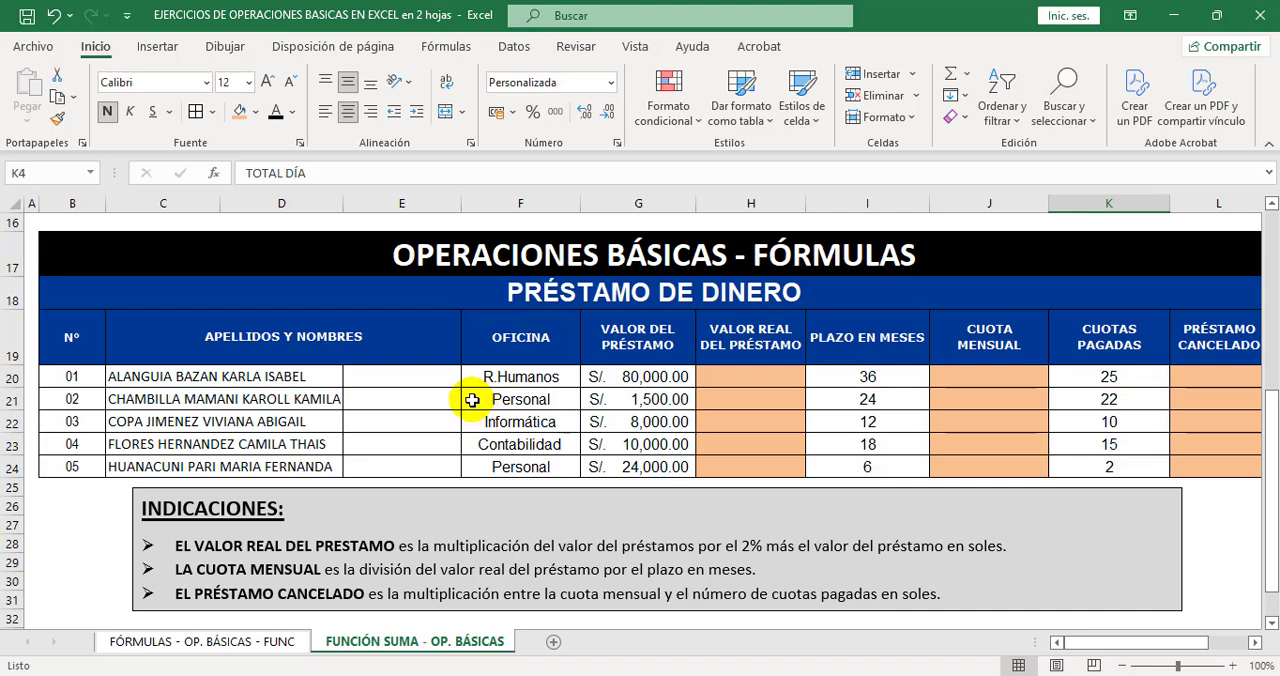
pyautogui.hotkey('alt', 'Tab')
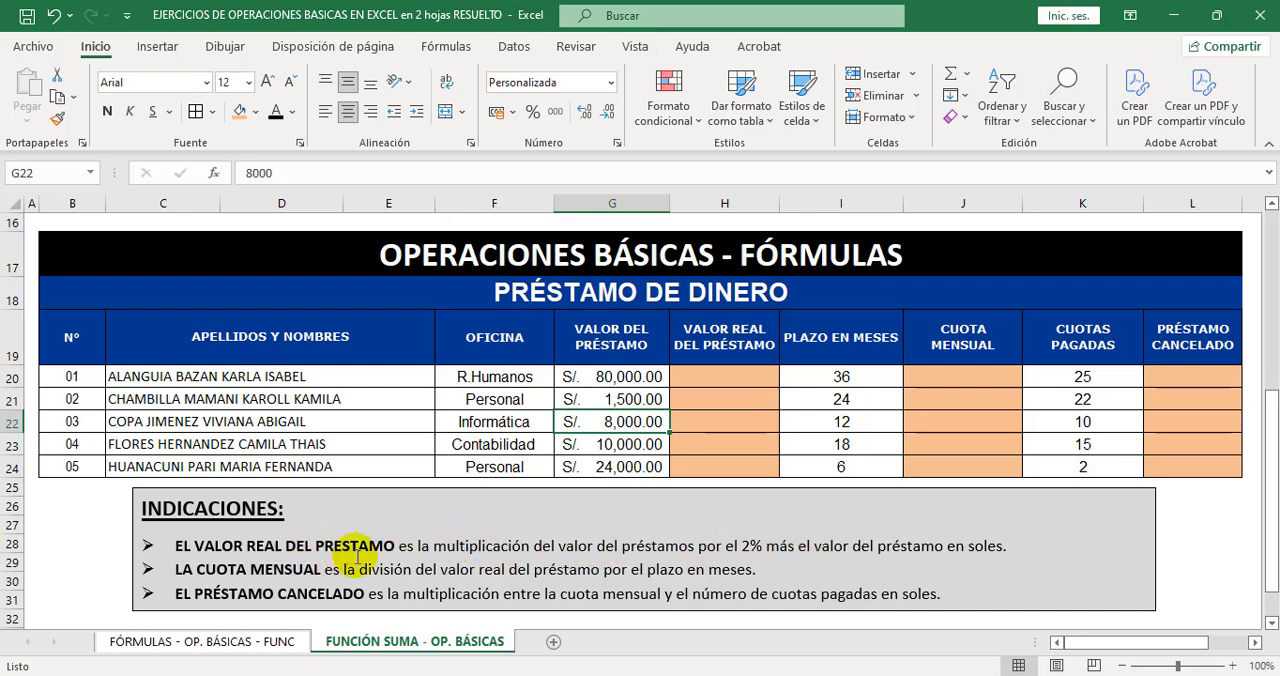
# Calculate the first loan's VALOR REAL DEL PRÉSTAMO in H20 with the formula =(G20*2%)+G20.
pyautogui.click(724, 378)
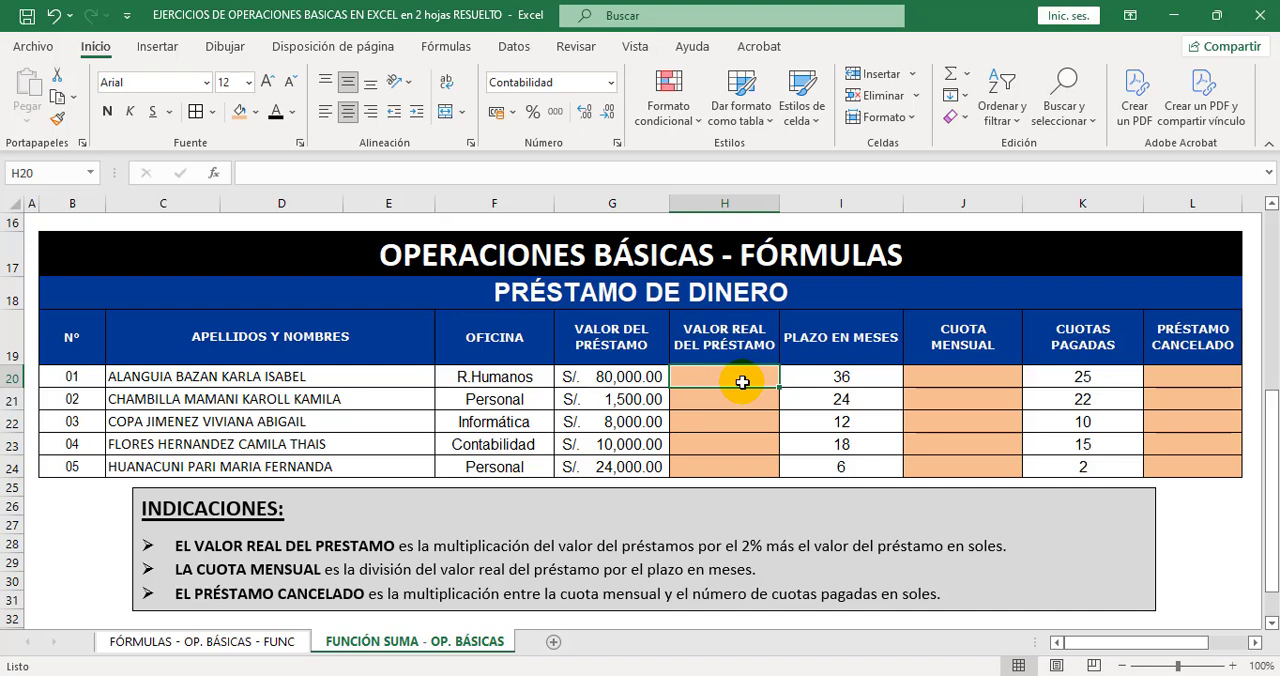
pyautogui.click(321, 170)
pyautogui.write('=')
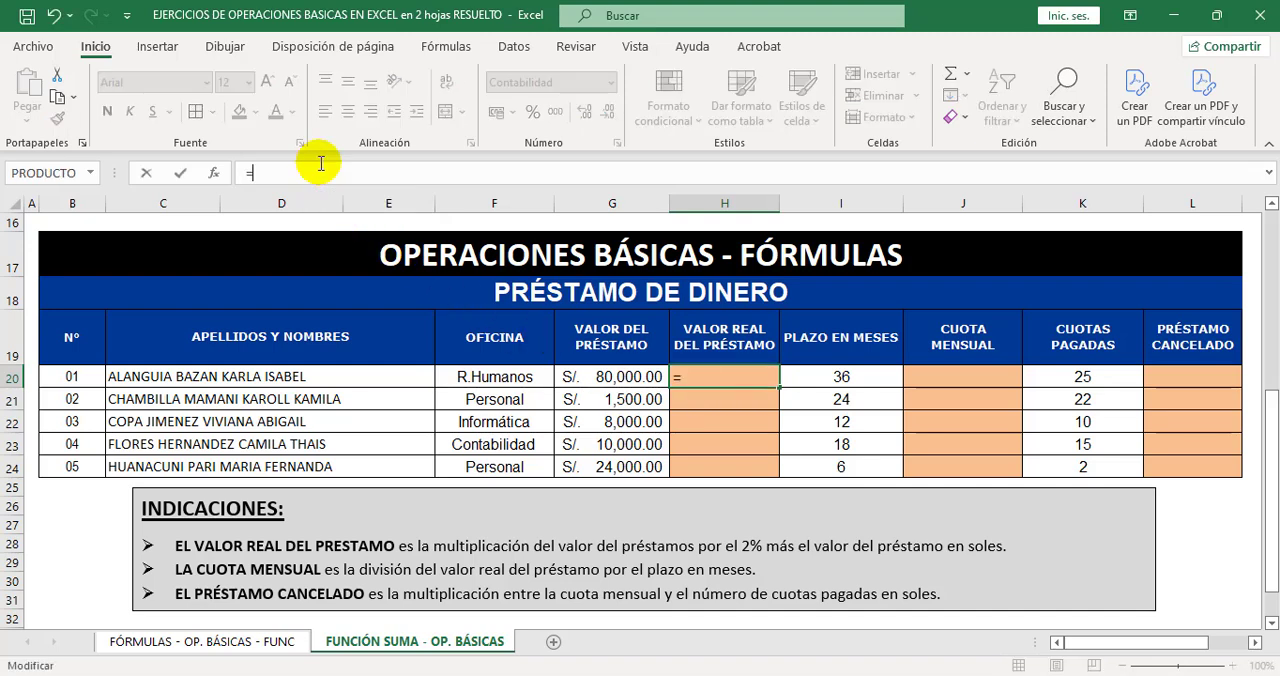
pyautogui.click(637, 377)
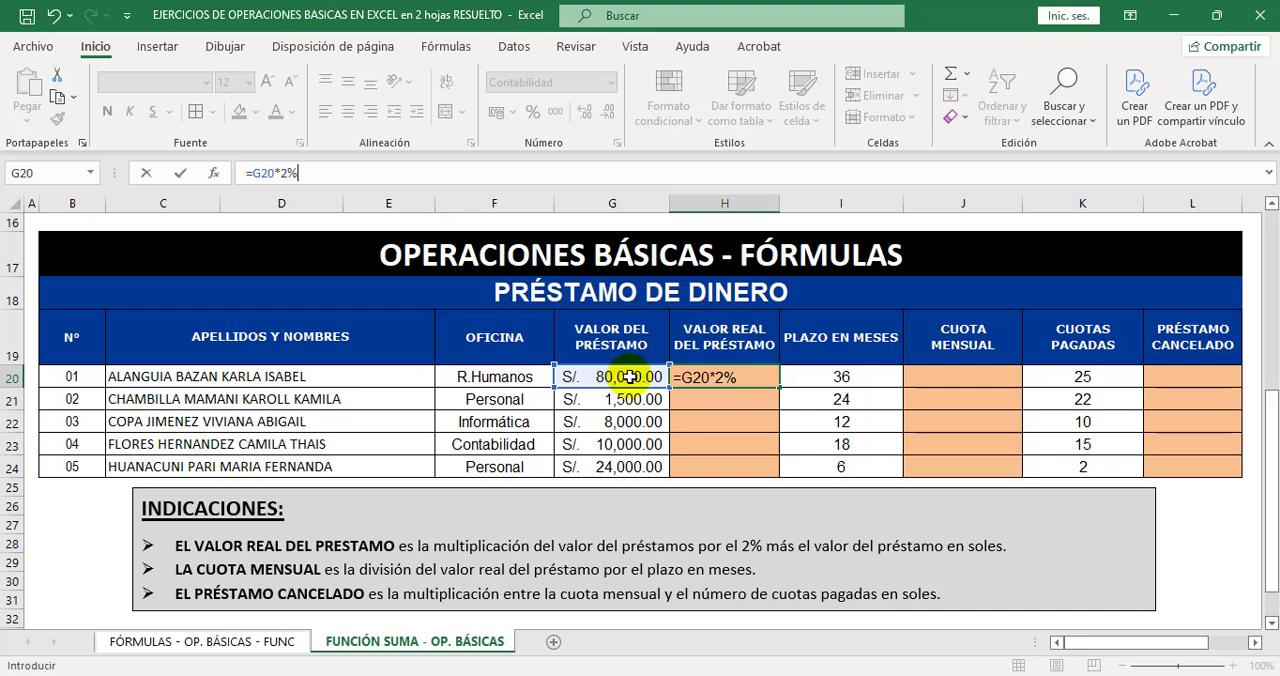
pyautogui.click(250, 174)
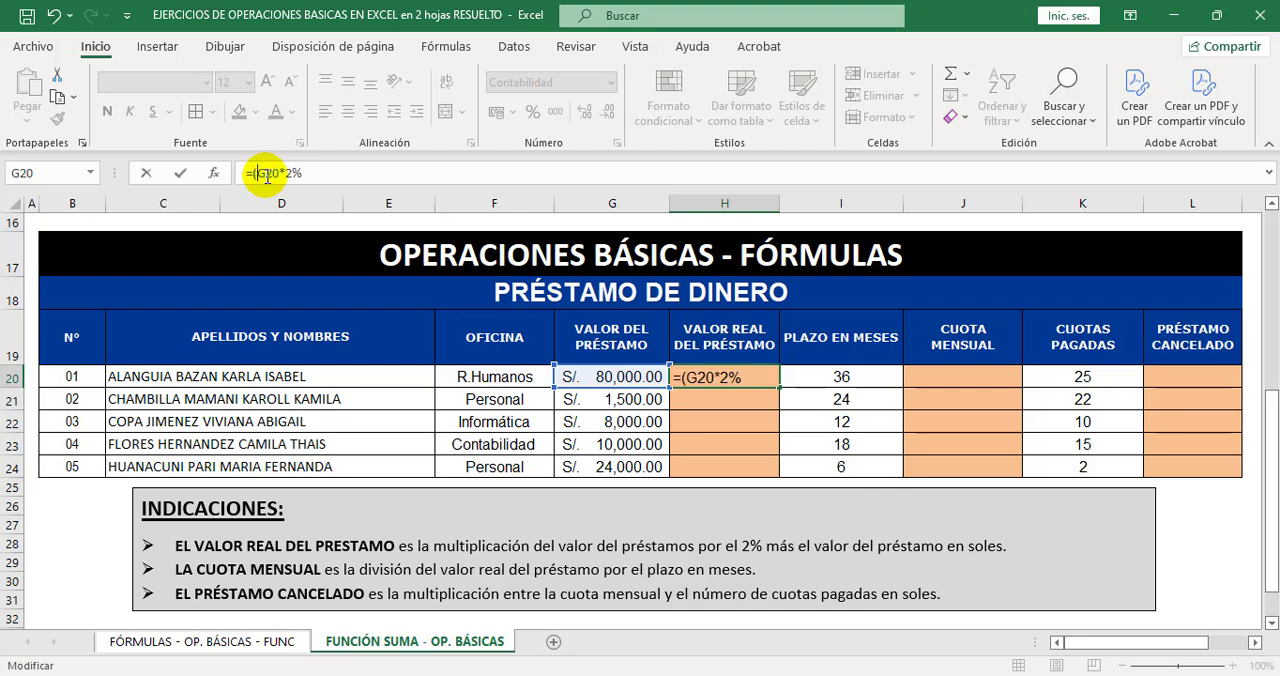
pyautogui.click(336, 175)
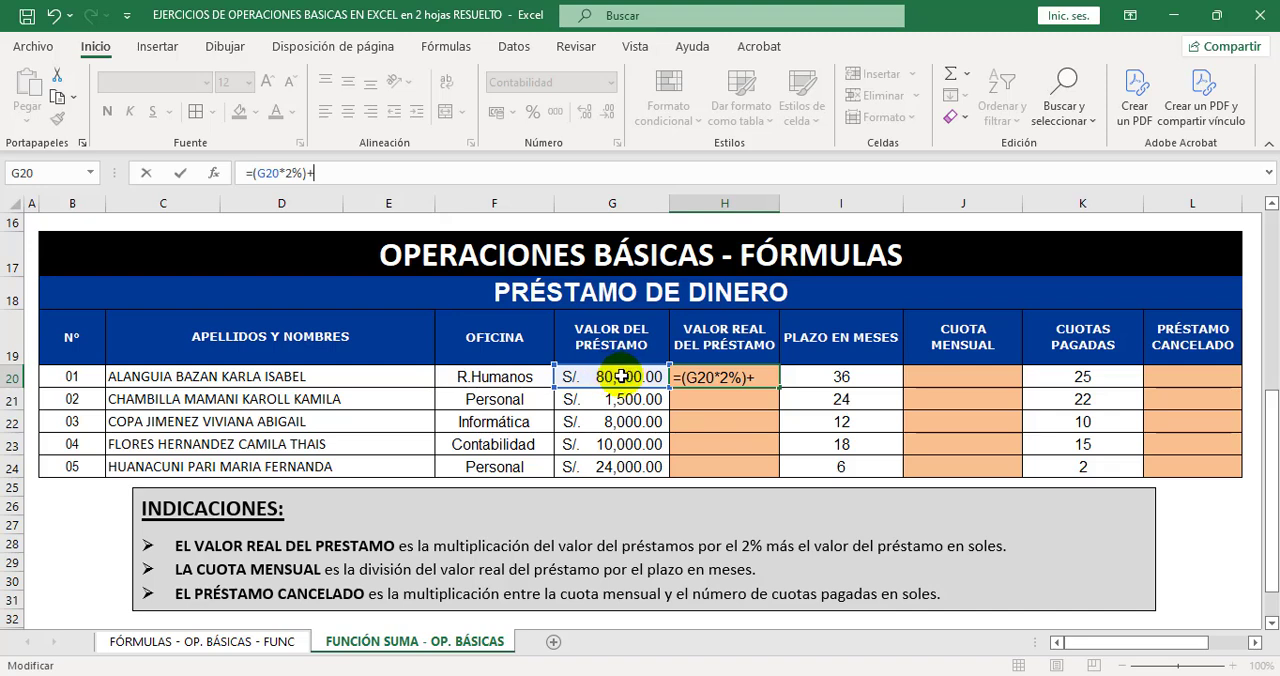
pyautogui.click(618, 375)
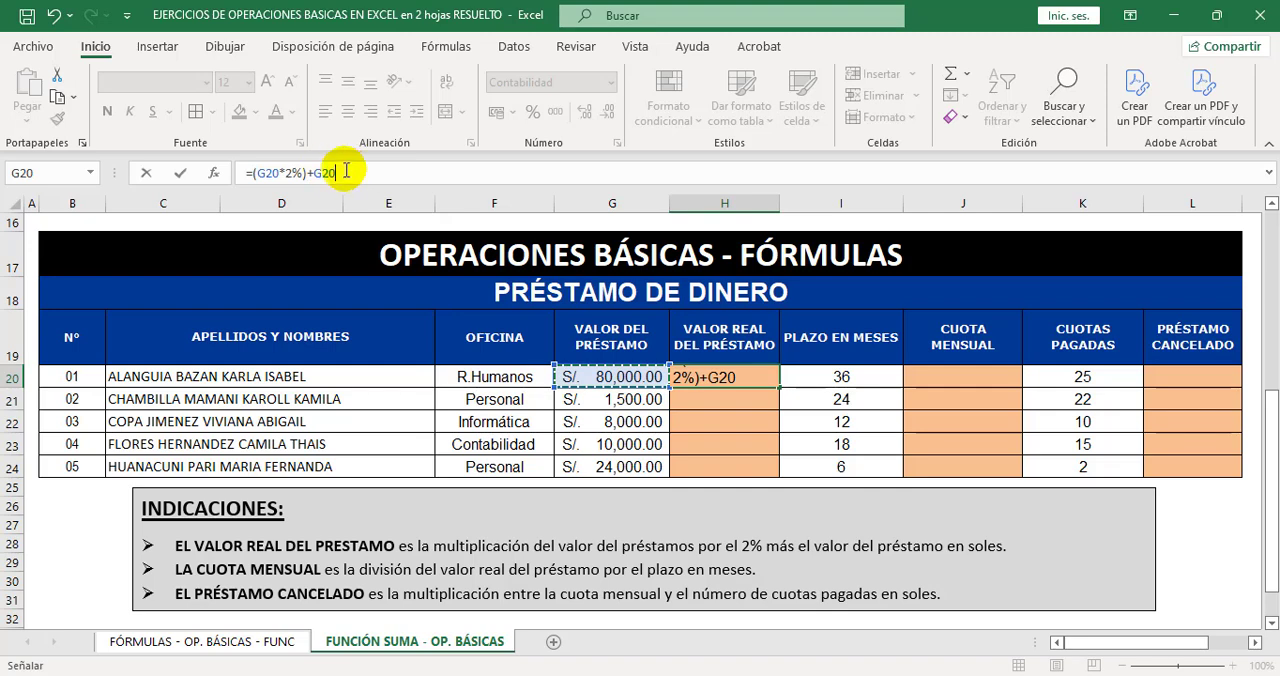
pyautogui.press('Return')
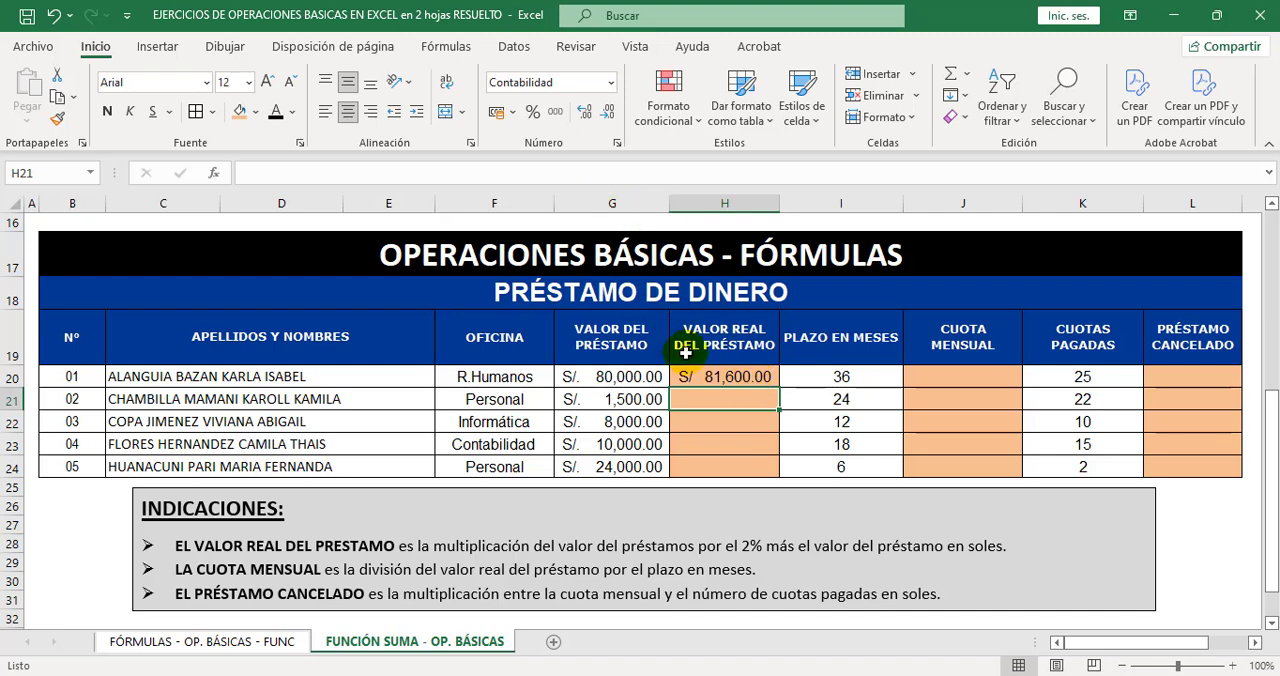
# Fill the H20 formula down through H24 for the remaining loans.
pyautogui.click(767, 381)
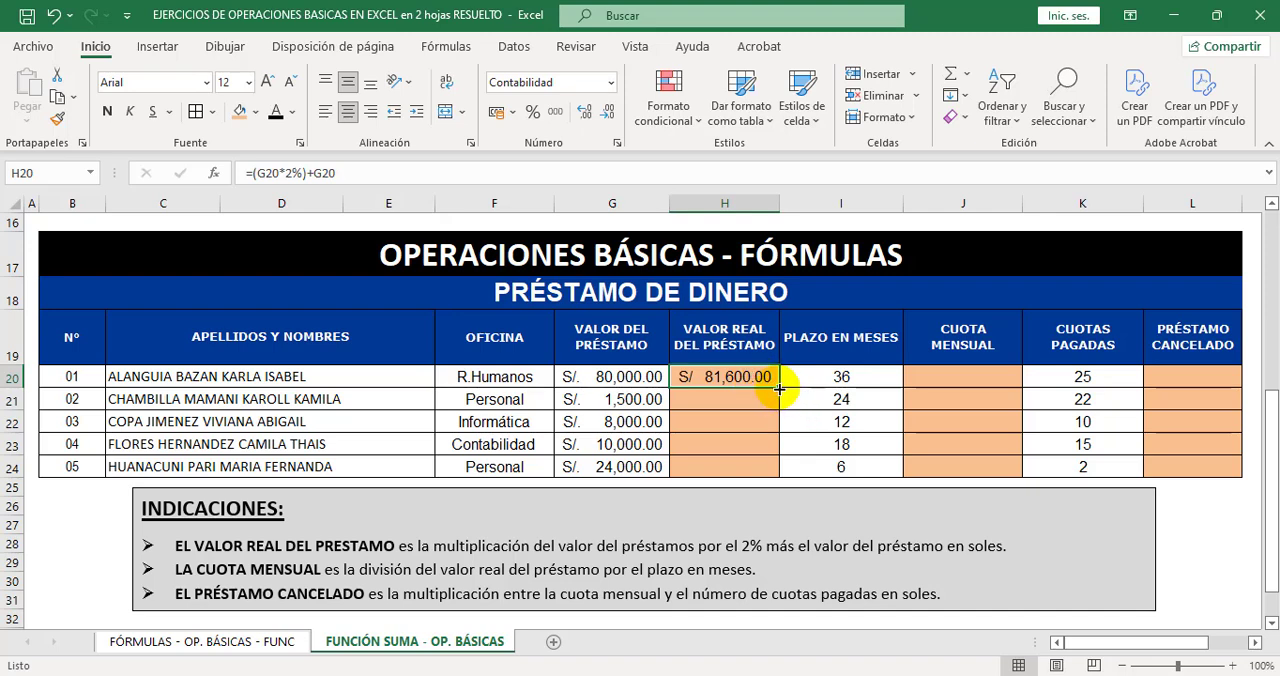
pyautogui.moveTo(779, 388); pyautogui.dragTo(769, 473)
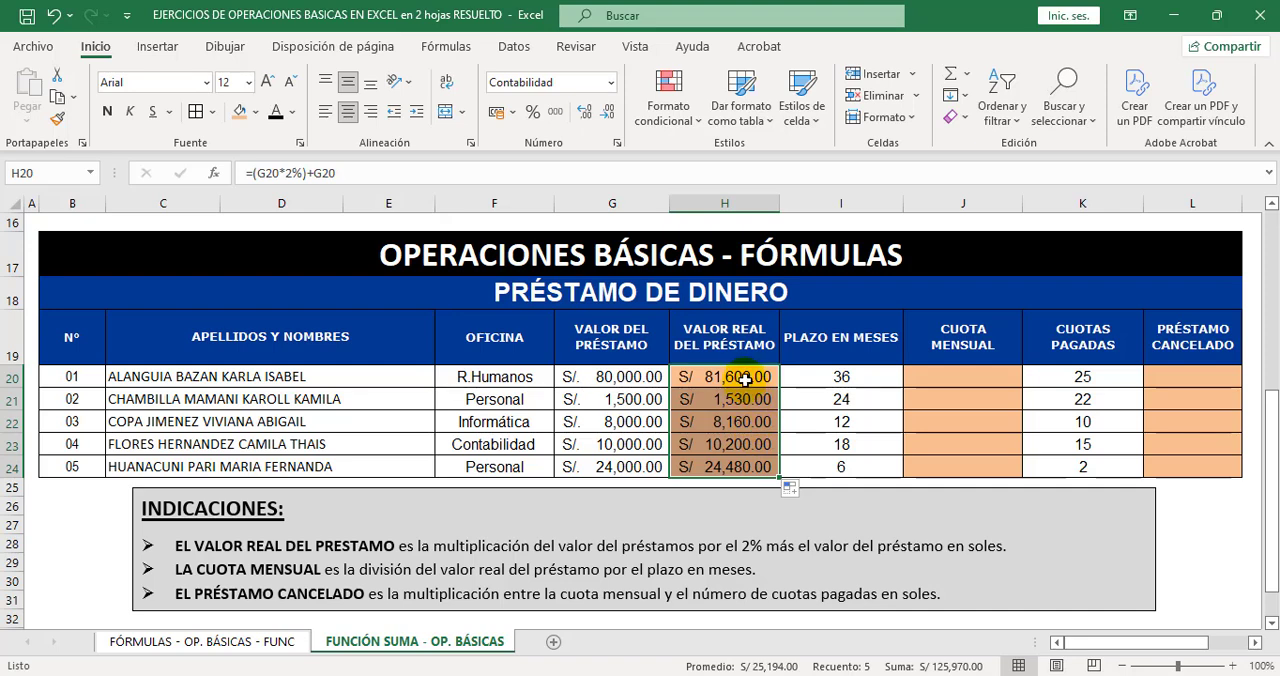
pyautogui.moveTo(745, 380); pyautogui.dragTo(745, 460)
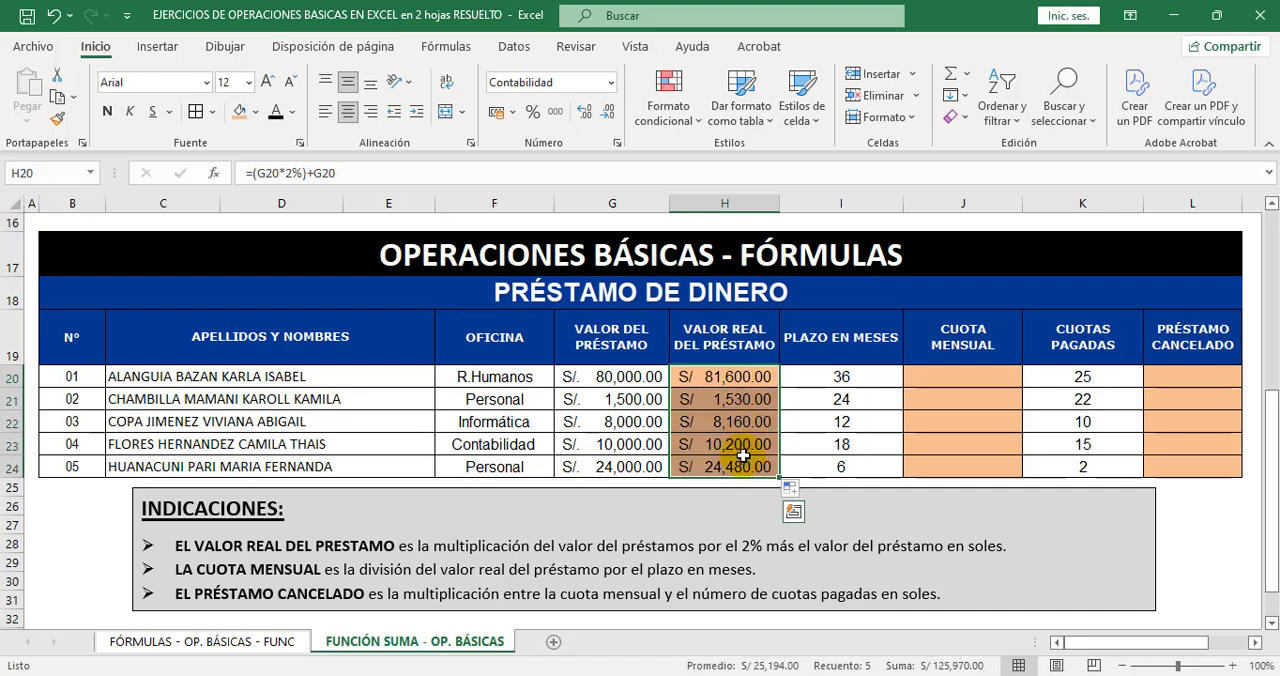
# Calculate the first loan's CUOTA MENSUAL in J20 with the formula =H20/I20 and fill it down through J24.
pyautogui.click(956, 376)
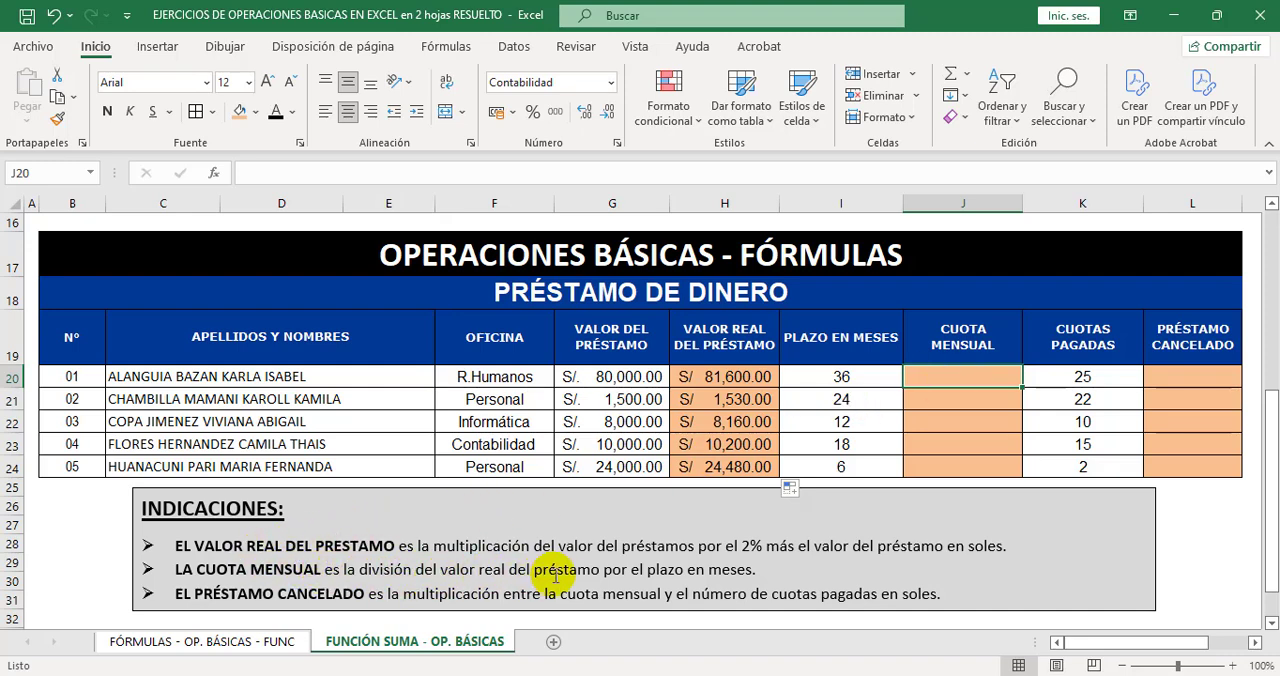
pyautogui.click(743, 384)
pyautogui.moveTo(745, 394); pyautogui.dragTo(740, 466)
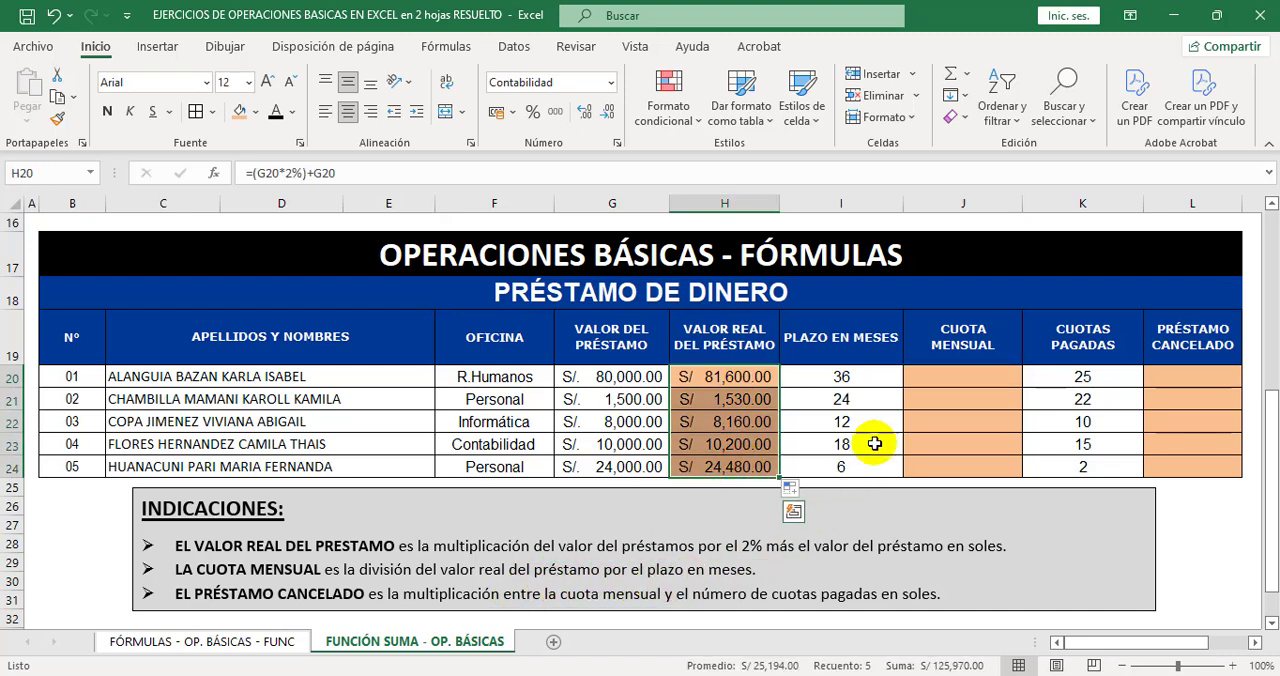
pyautogui.moveTo(874, 381); pyautogui.dragTo(869, 459)
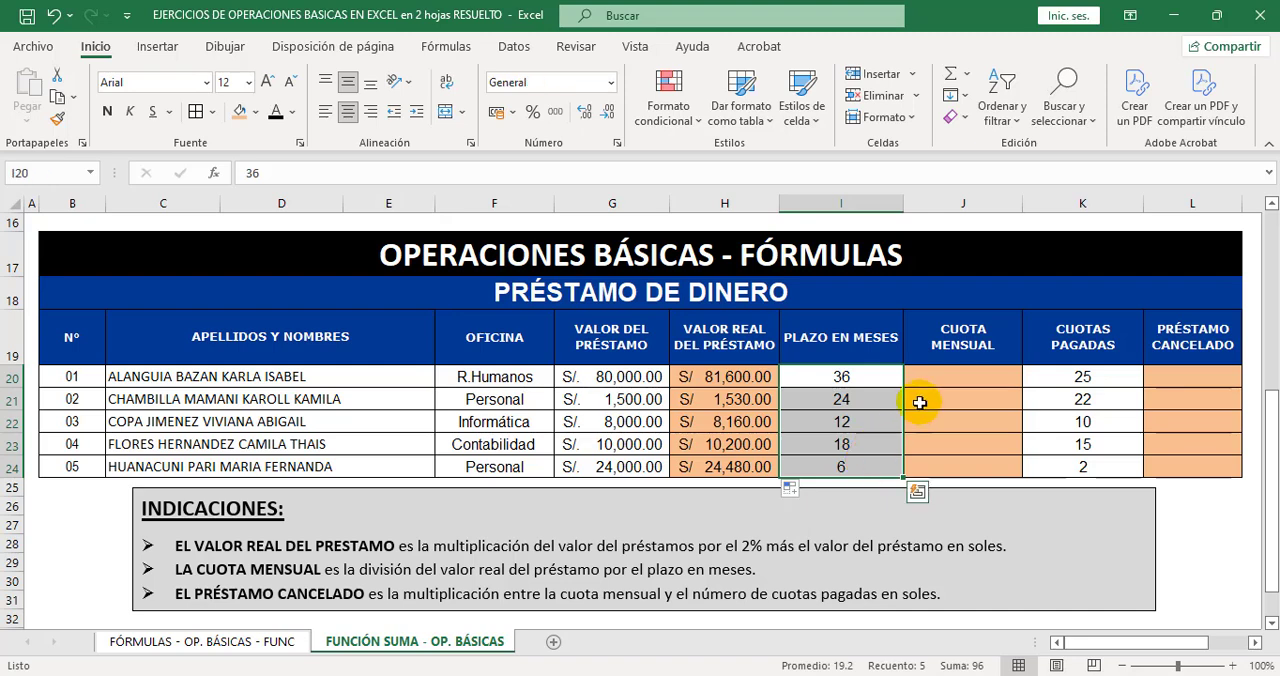
pyautogui.click(938, 378)
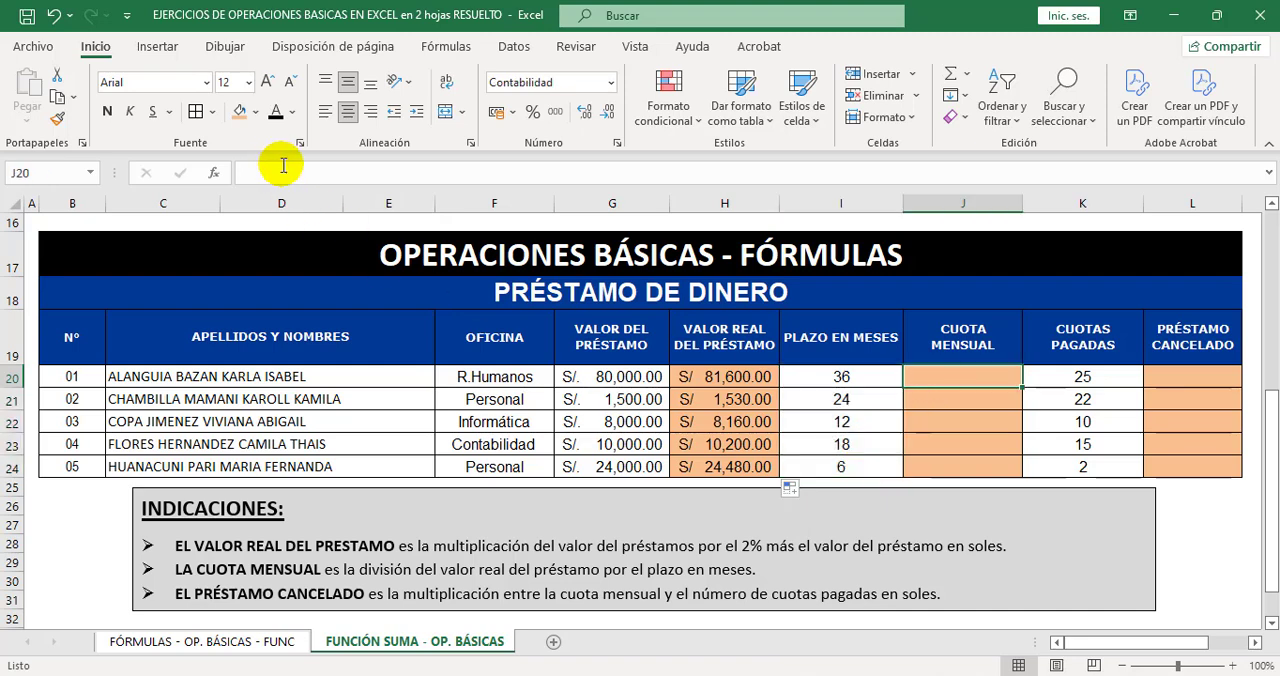
pyautogui.click(955, 376)
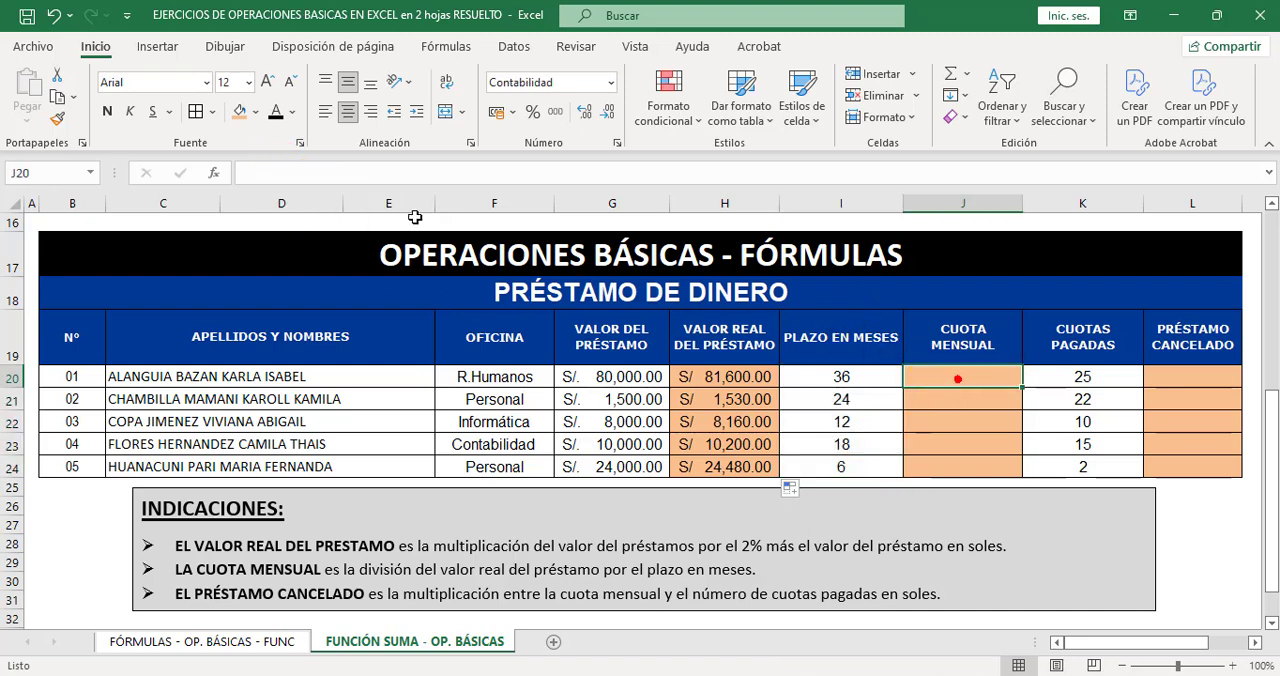
pyautogui.click(331, 171)
pyautogui.write('=')
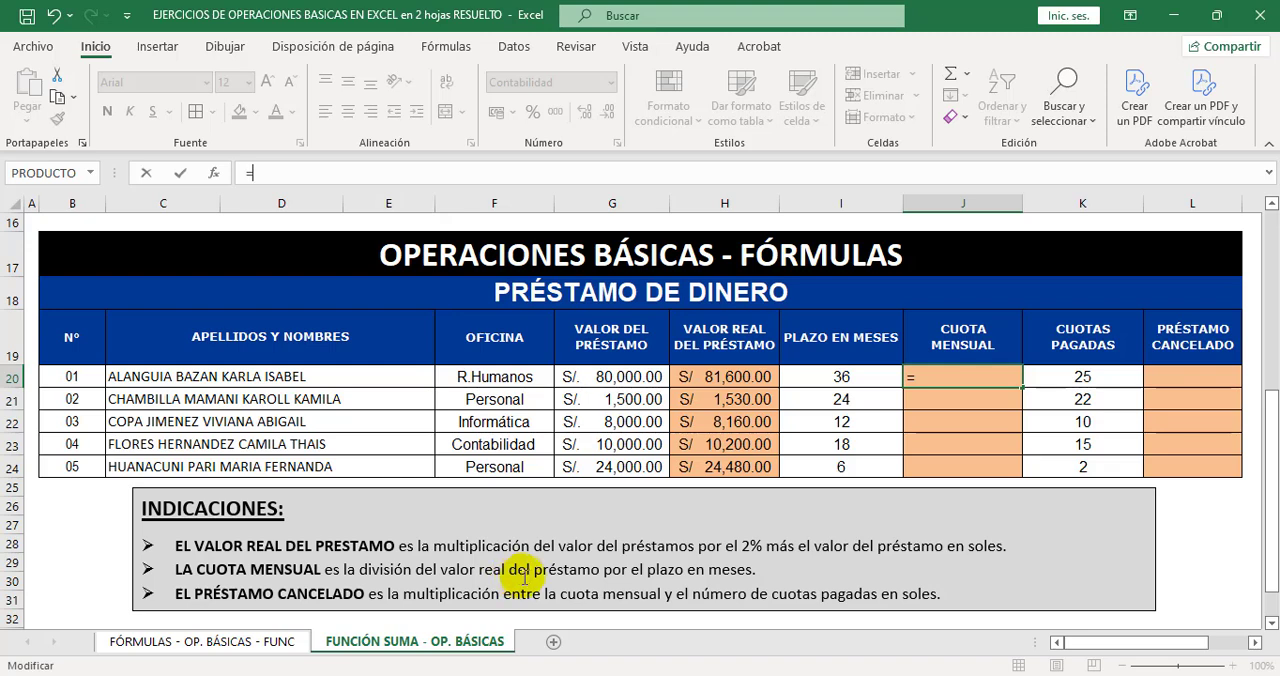
pyautogui.click(758, 376)
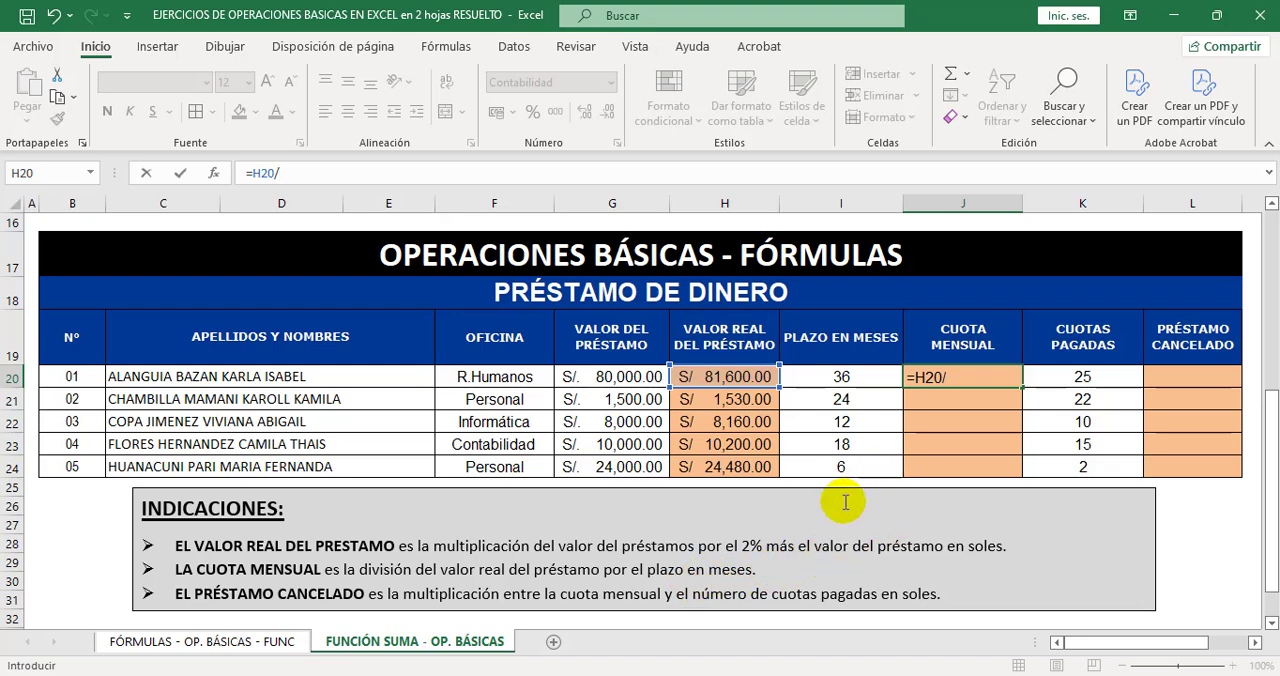
pyautogui.click(871, 377)
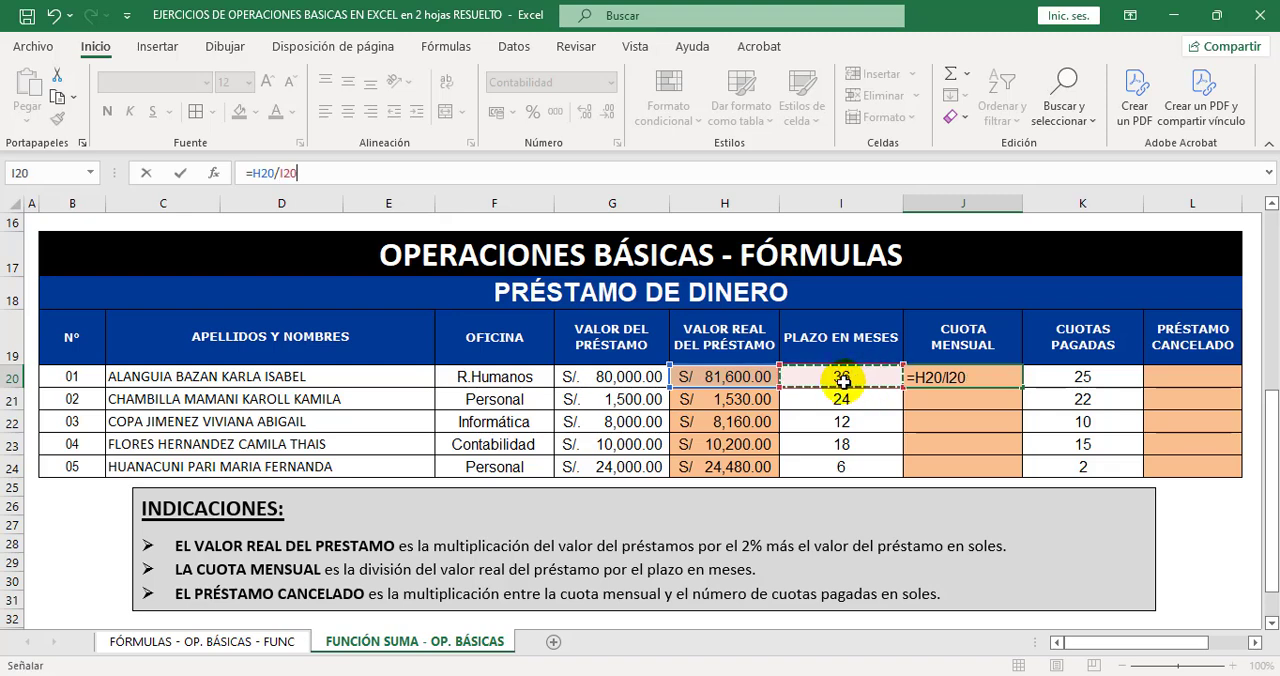
pyautogui.press('Return')
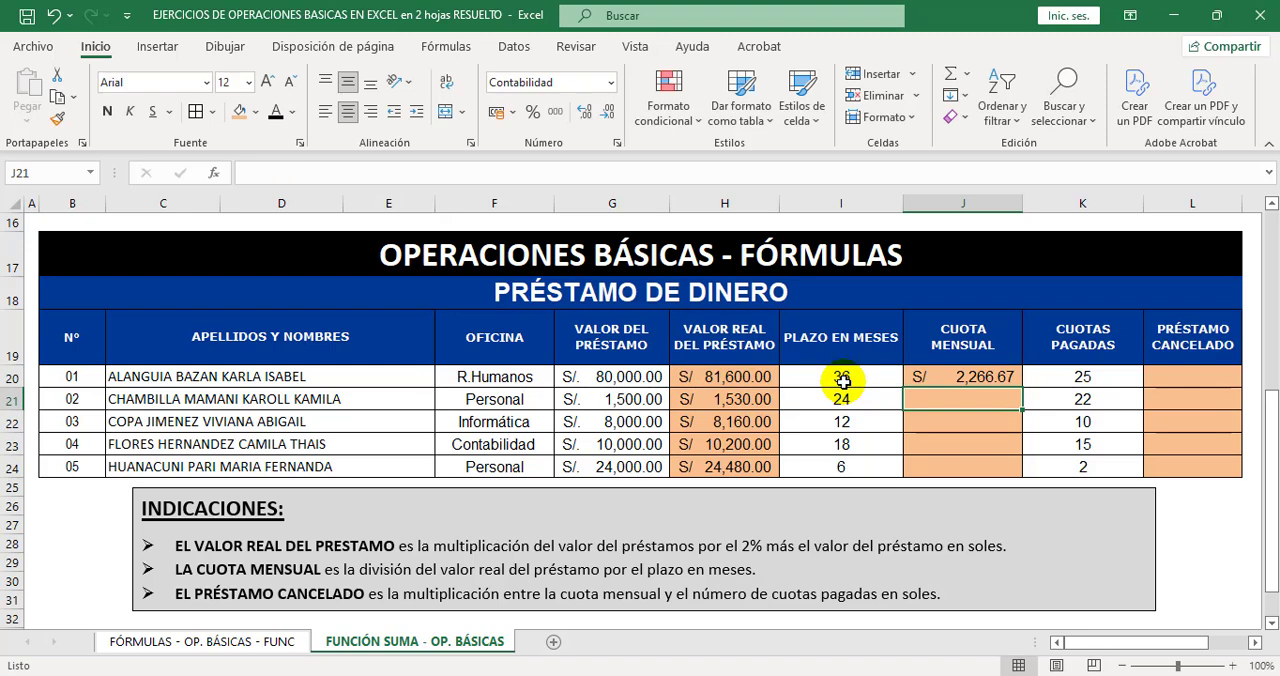
pyautogui.click(977, 378)
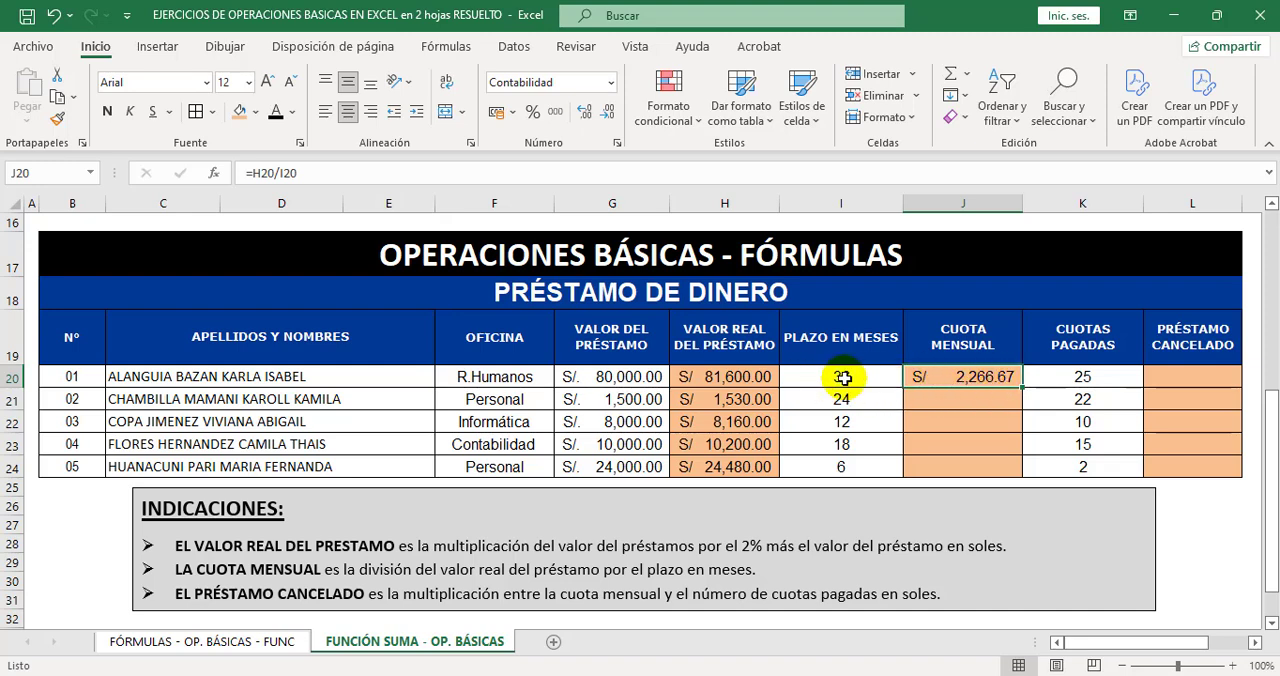
pyautogui.moveTo(1025, 386); pyautogui.dragTo(1018, 467)
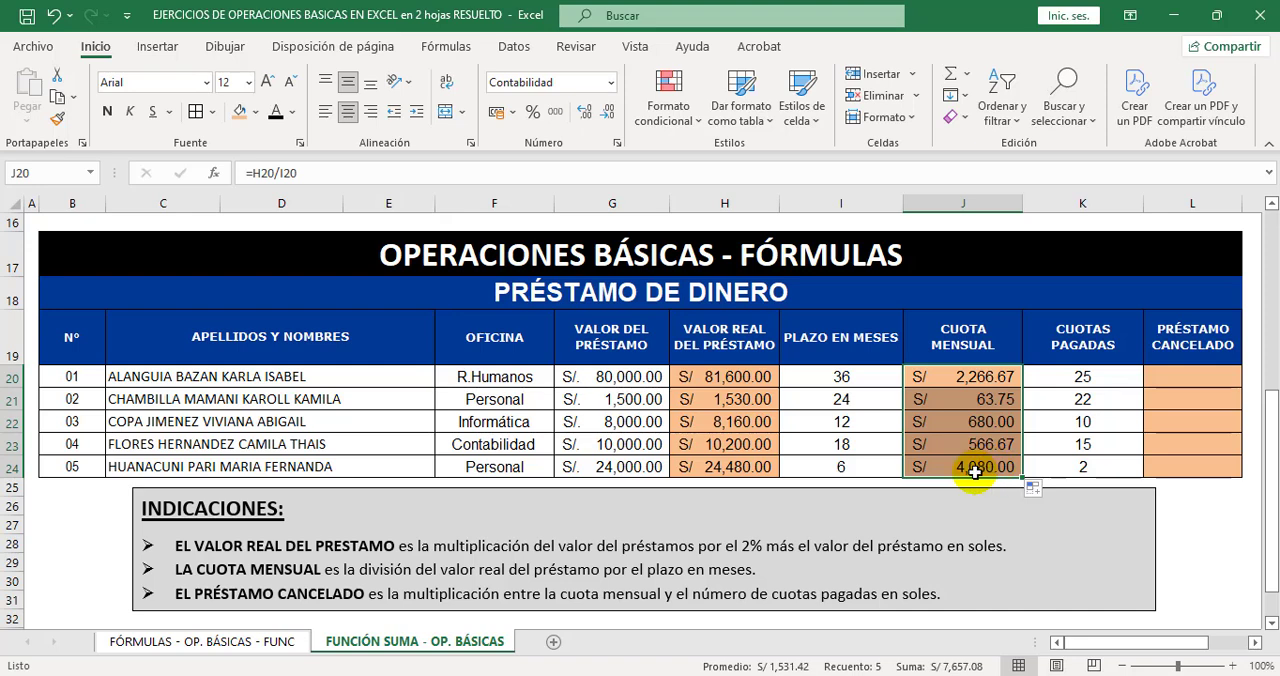
# Calculate the first loan's PRÉSTAMO CANCELADO in L20 with the formula =J20*K20.
pyautogui.click(1176, 374)
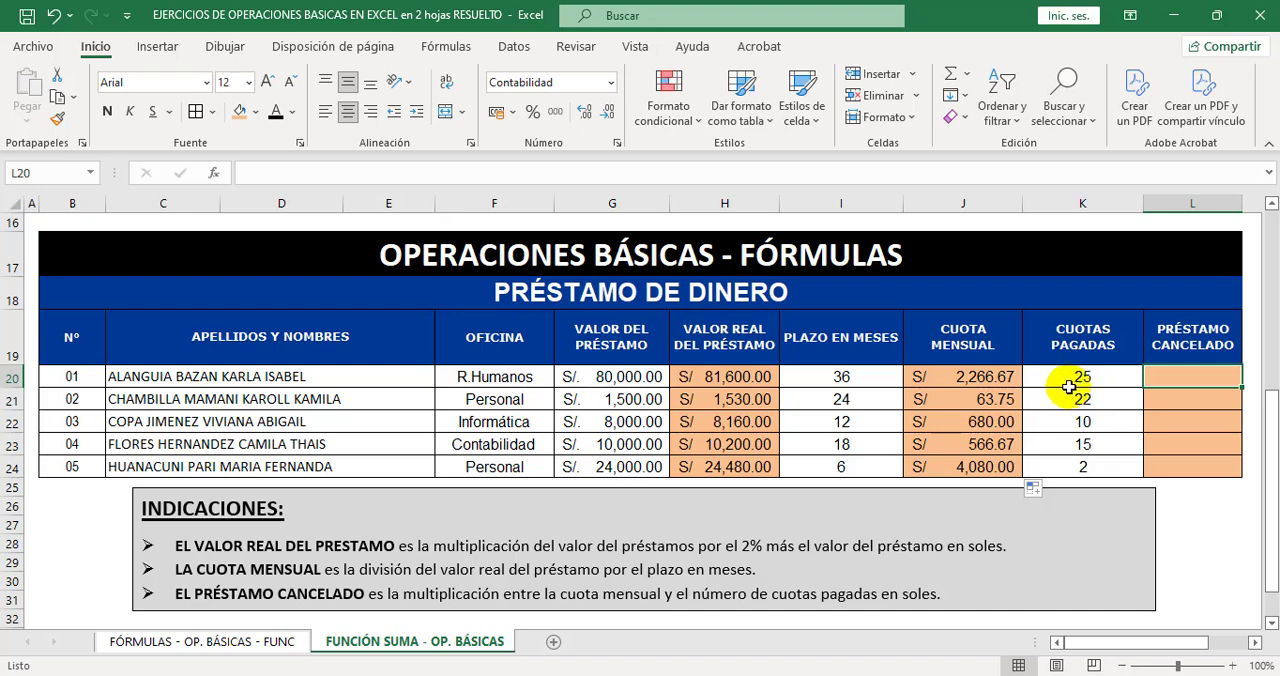
pyautogui.click(1005, 379)
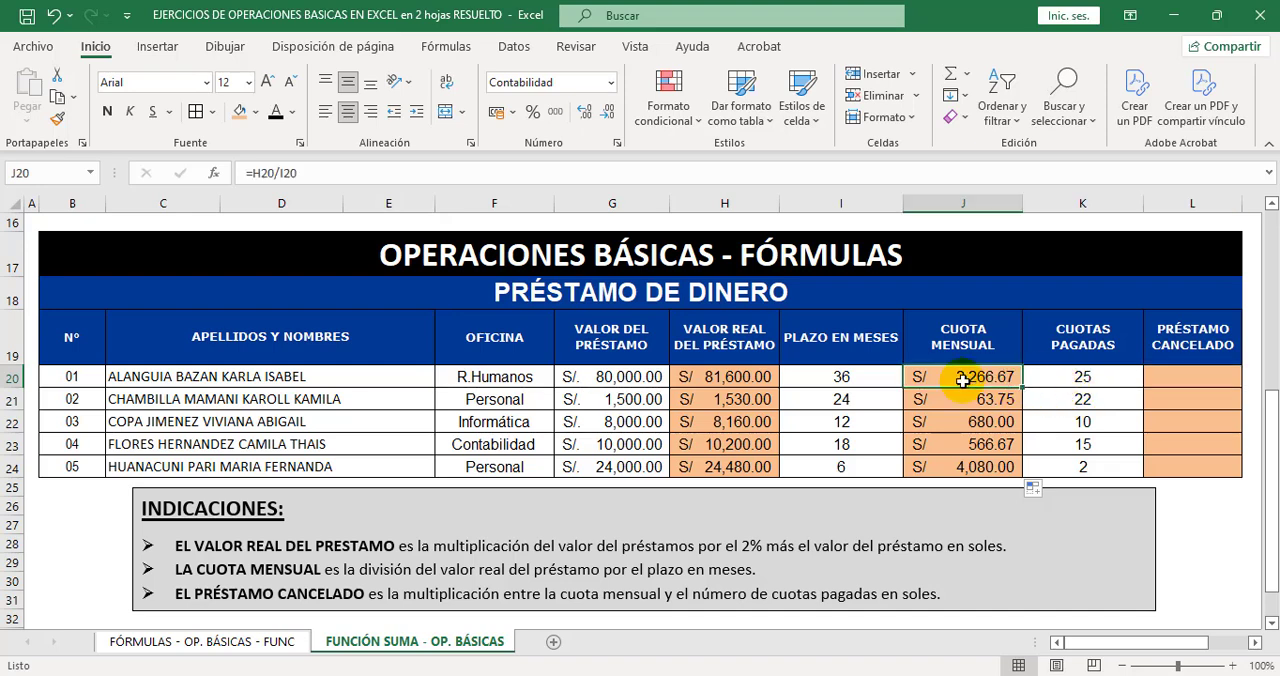
pyautogui.moveTo(1082, 378); pyautogui.dragTo(1071, 464)
pyautogui.click(1168, 377)
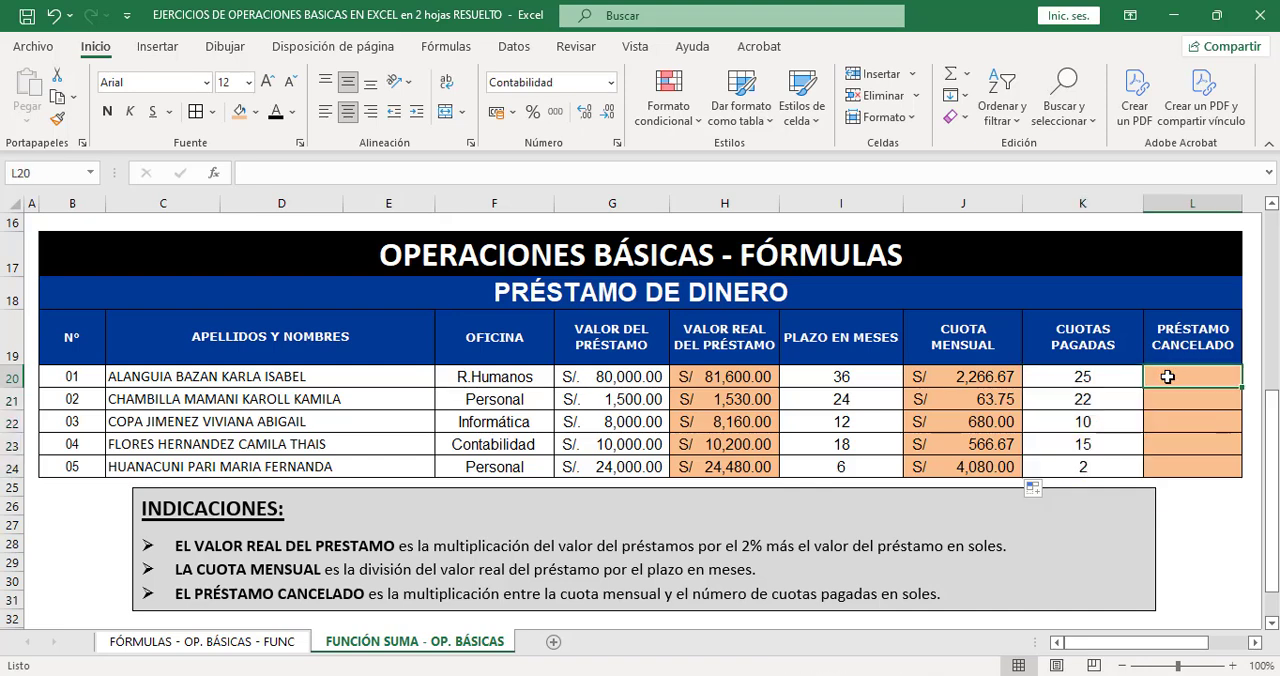
pyautogui.click(393, 173)
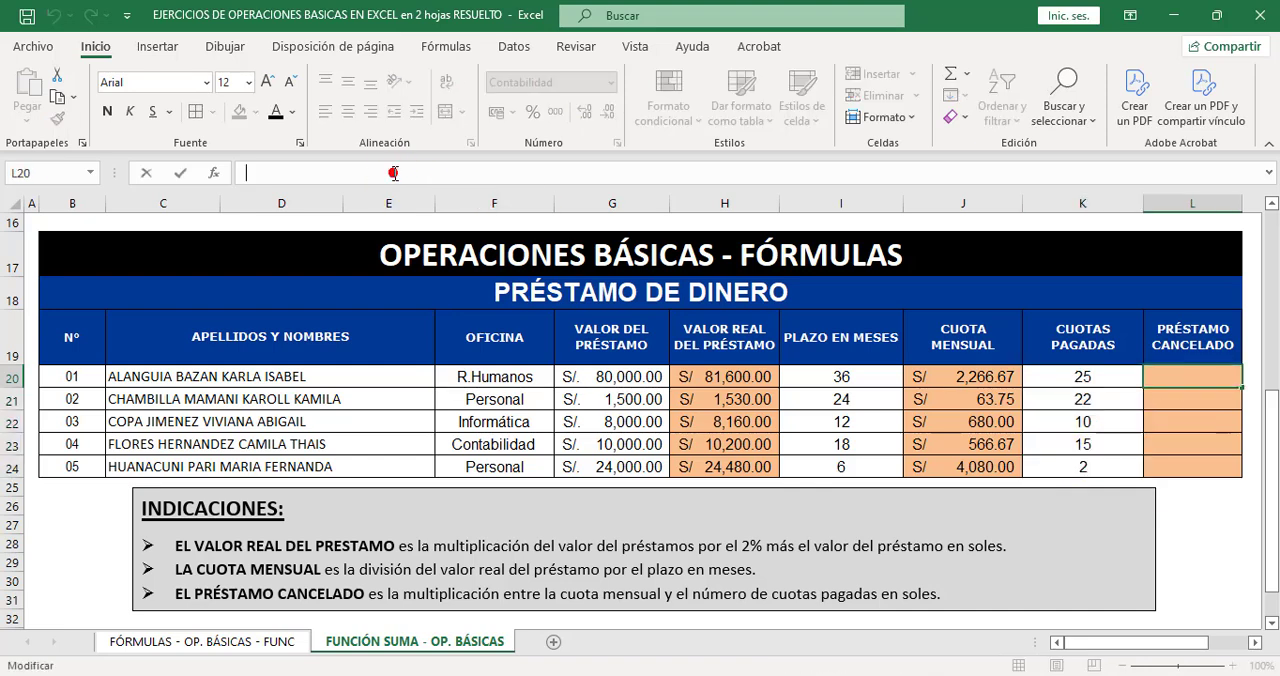
pyautogui.write('=')
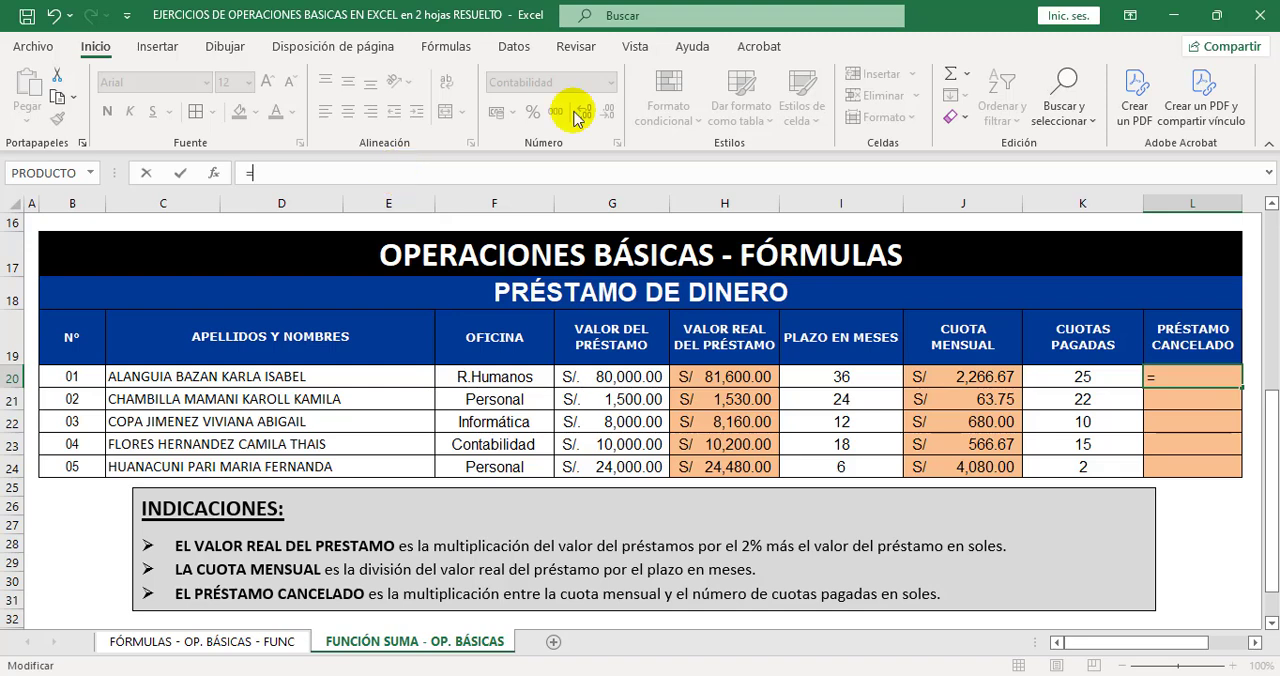
pyautogui.click(1004, 380)
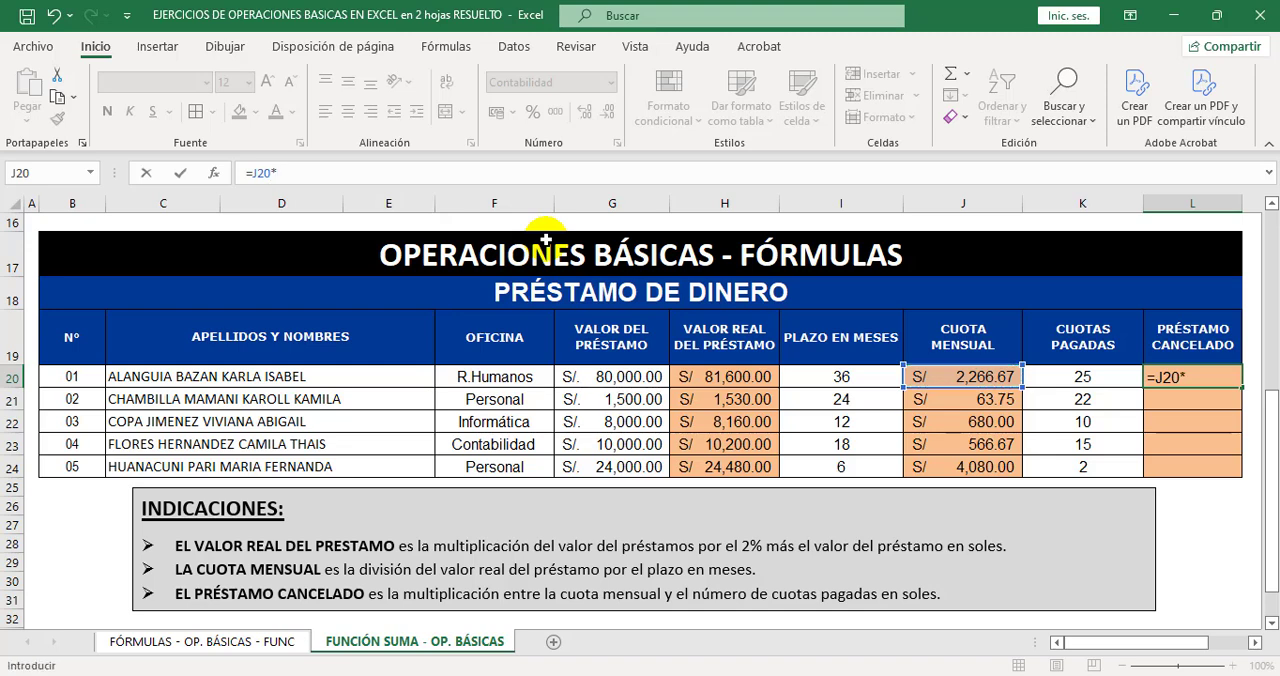
pyautogui.click(1091, 377)
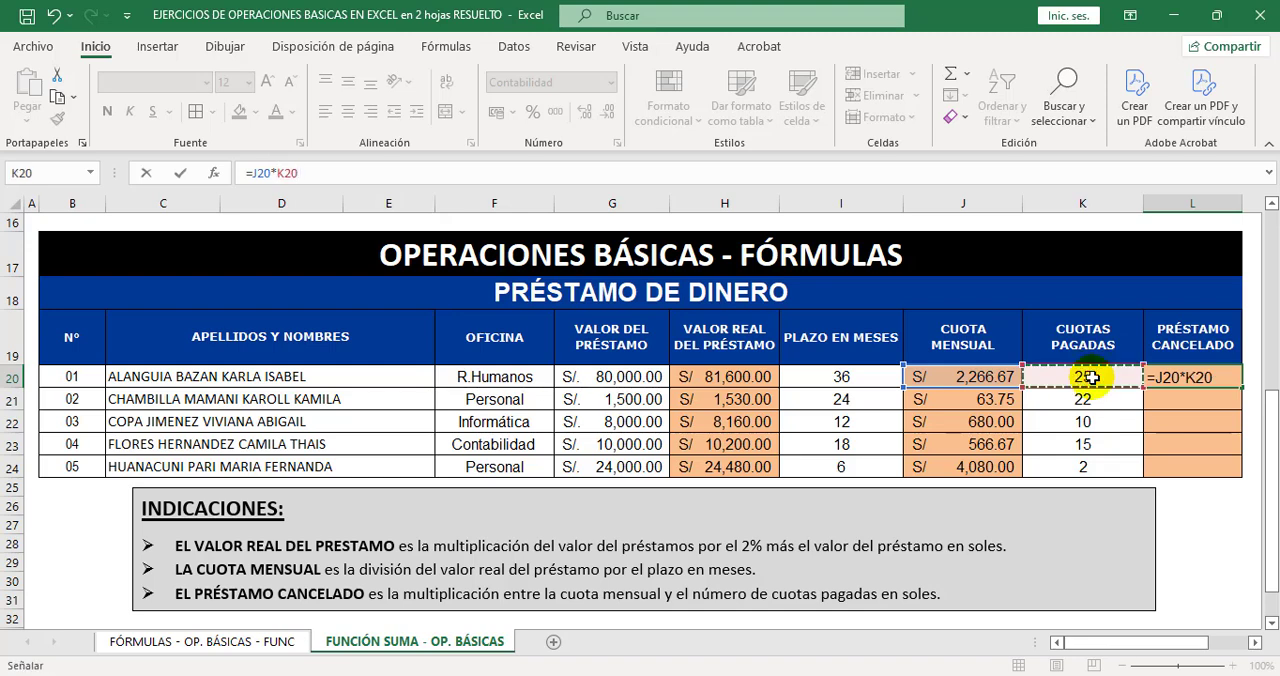
pyautogui.press('Return')
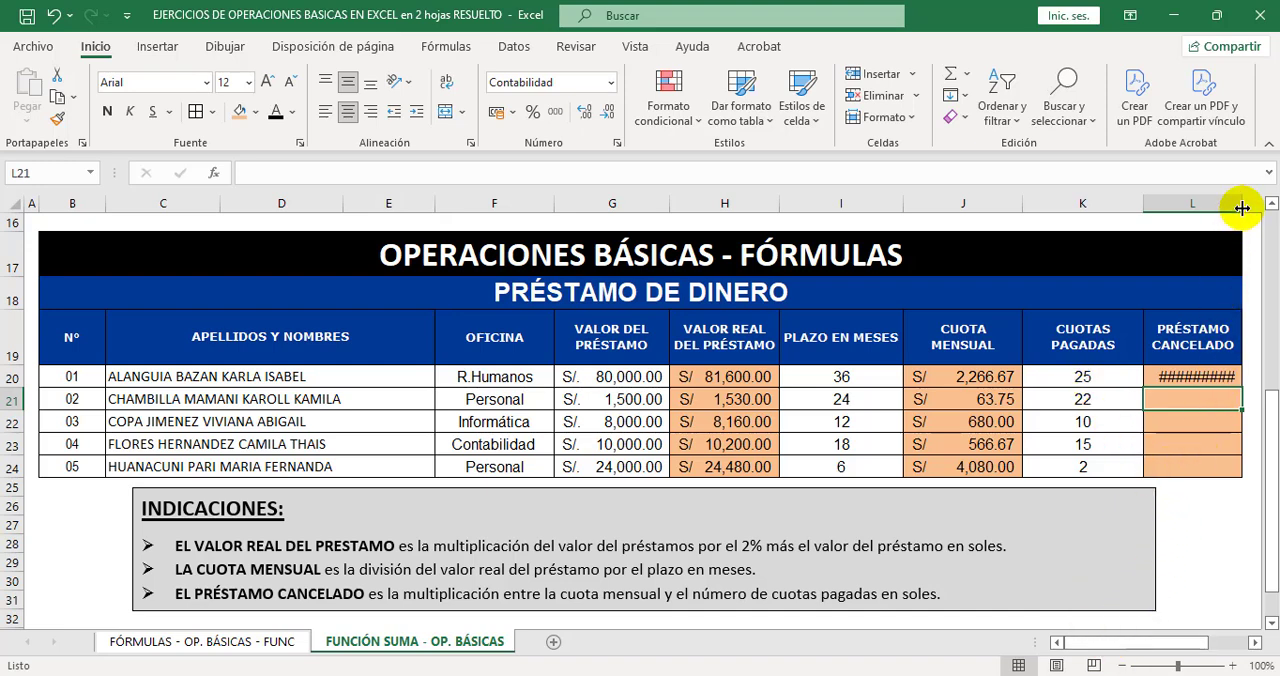
# Widen column L enough to display the full amount and fill the L20 formula down through L24.
pyautogui.moveTo(1242, 207); pyautogui.dragTo(1251, 205)
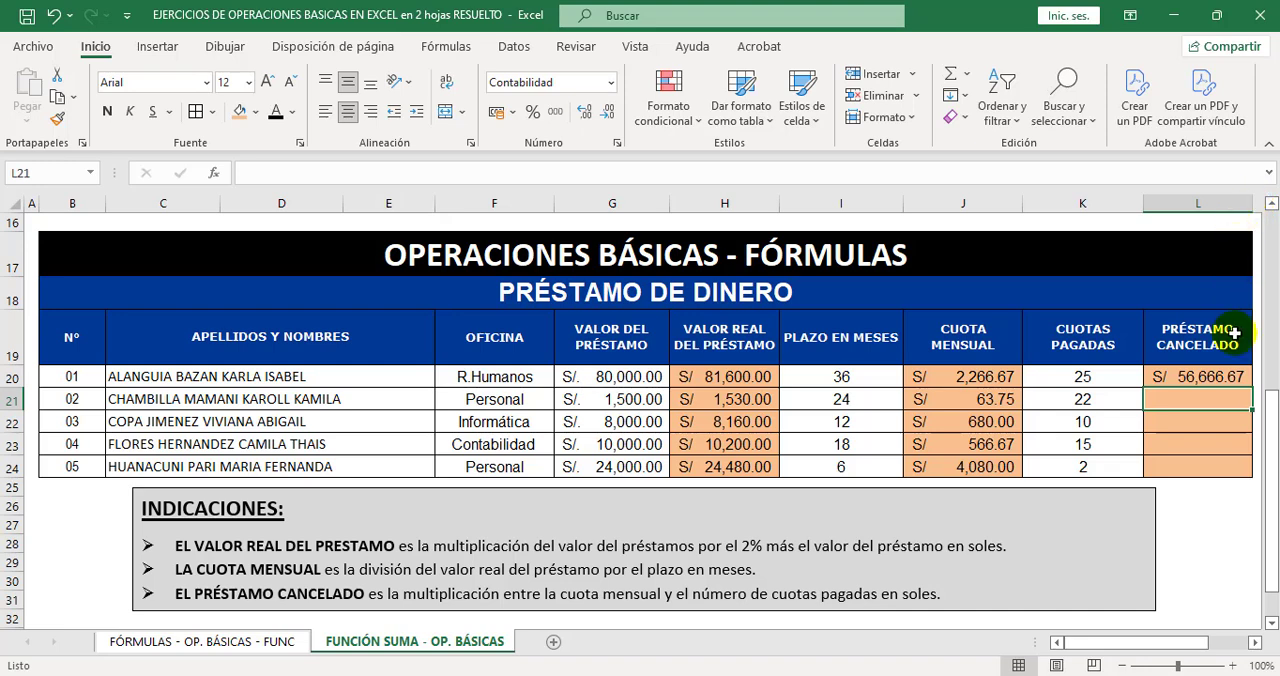
pyautogui.click(1230, 377)
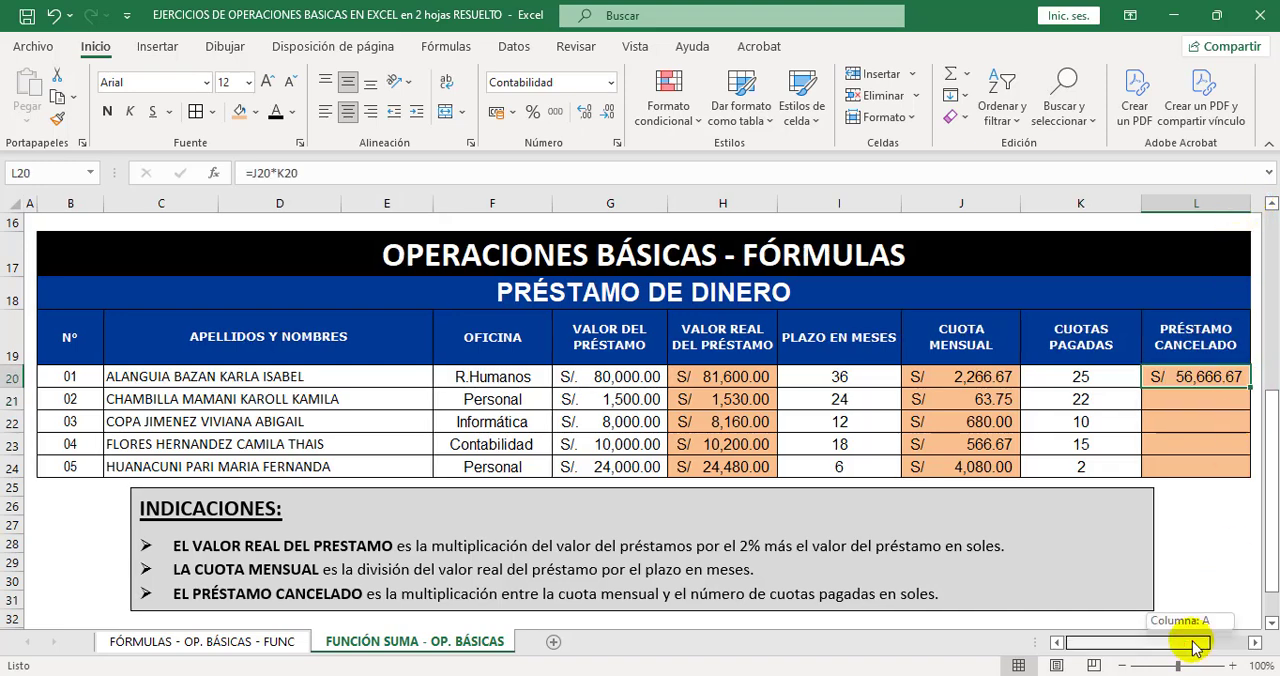
pyautogui.moveTo(1253, 389); pyautogui.dragTo(1255, 469)
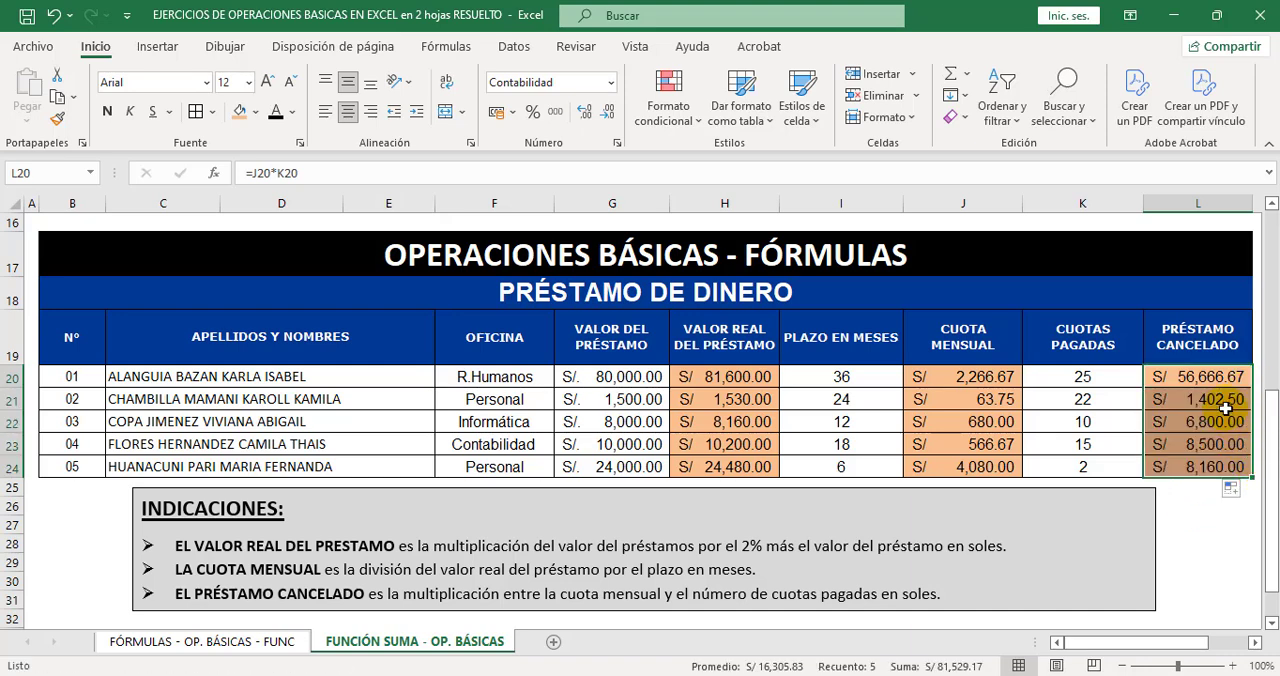
pyautogui.click(1199, 506)
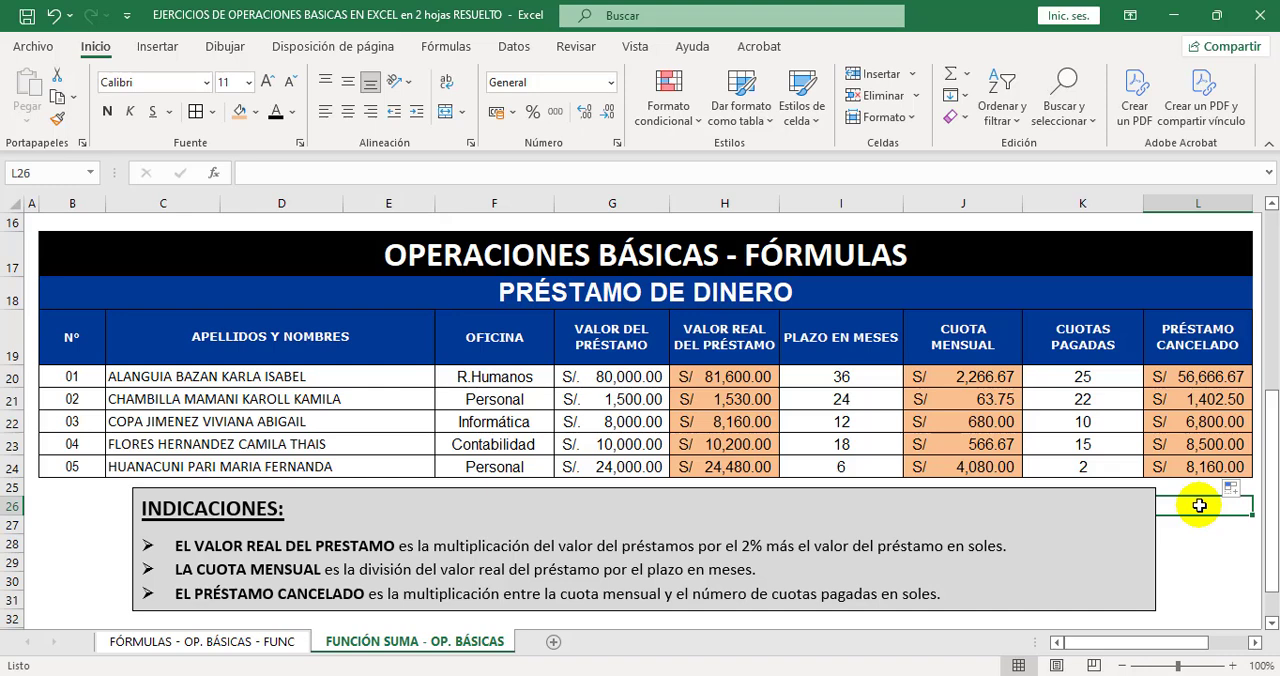
pyautogui.click(1199, 545)
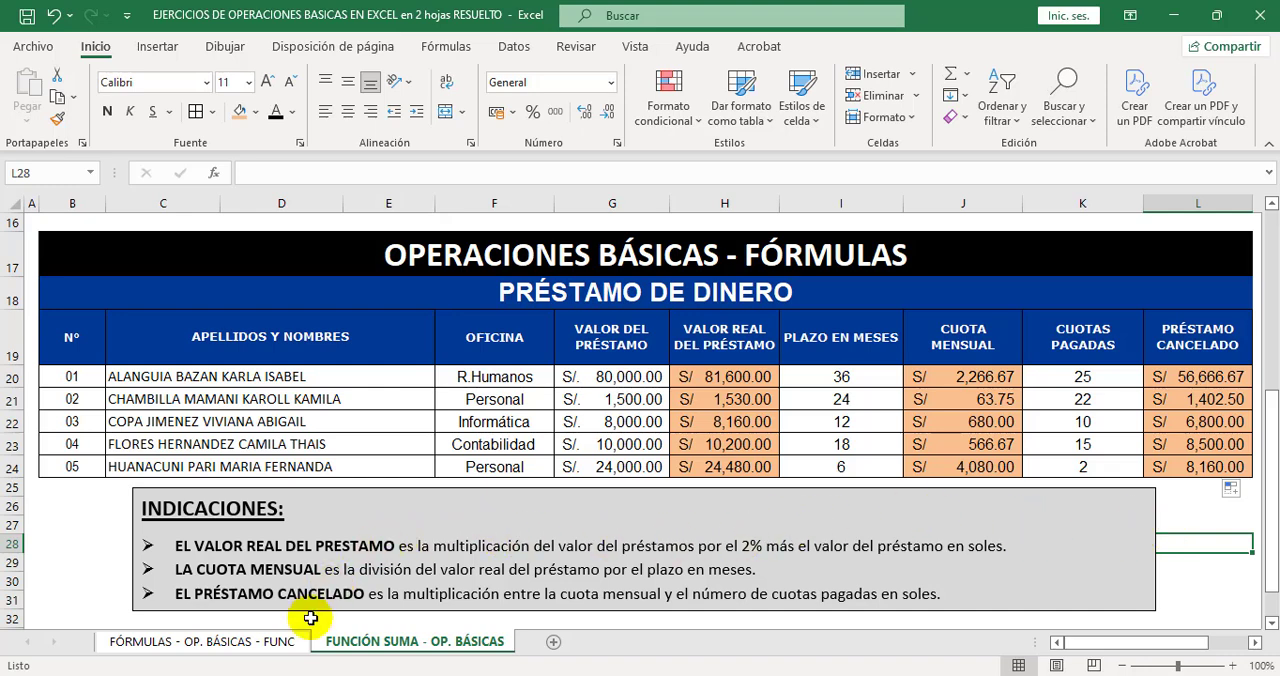
# On the FÓRMULAS - OP. BÁSICAS - FUNC sheet, apply Estrecho margins and accept the page setup with content centred horizontally.
pyautogui.click(294, 645)
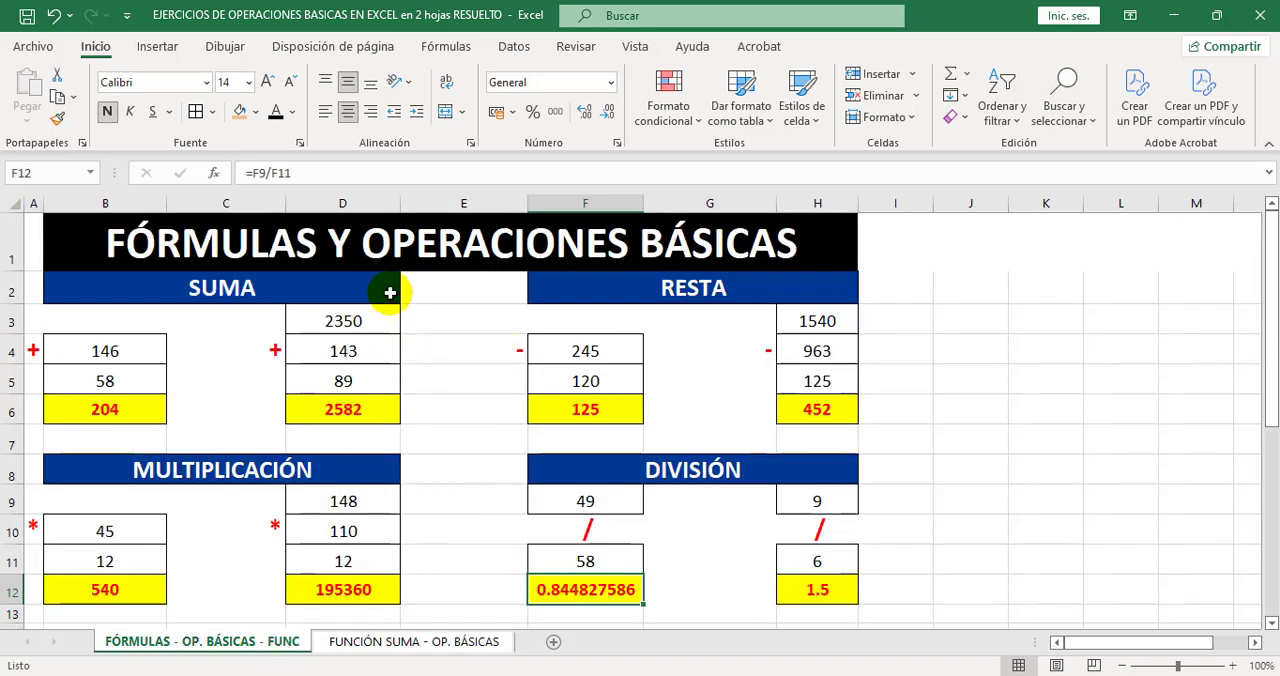
pyautogui.click(370, 48)
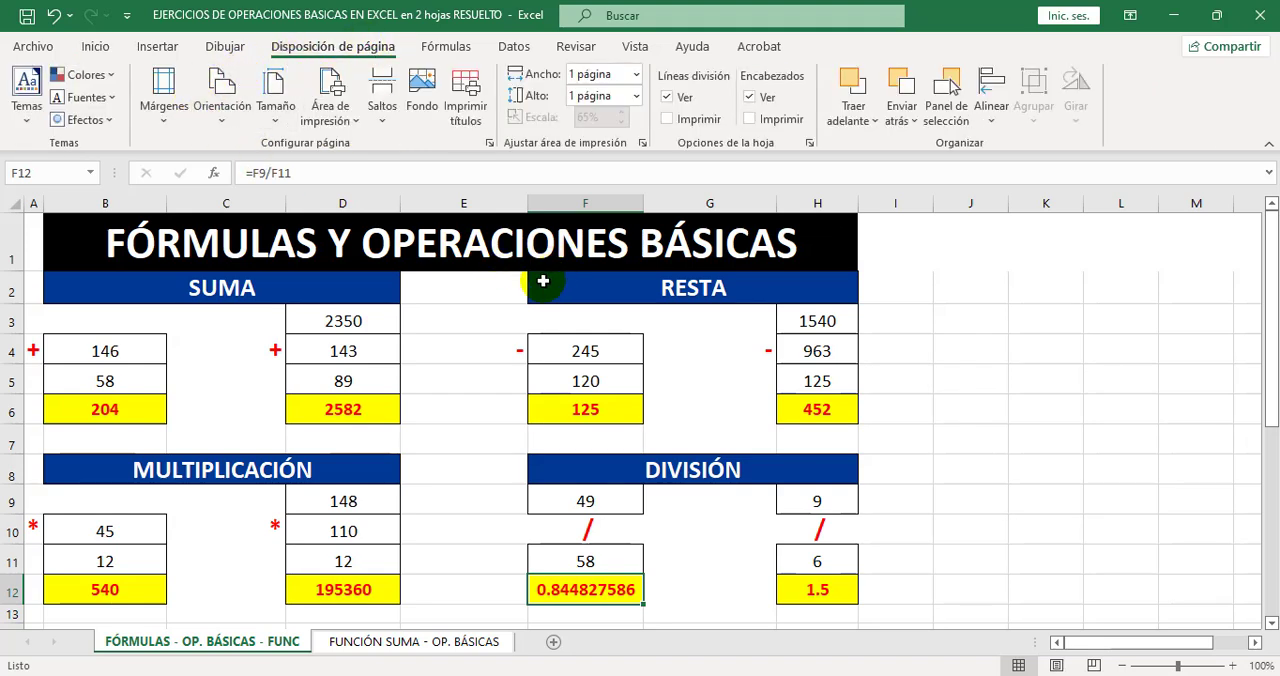
pyautogui.click(163, 120)
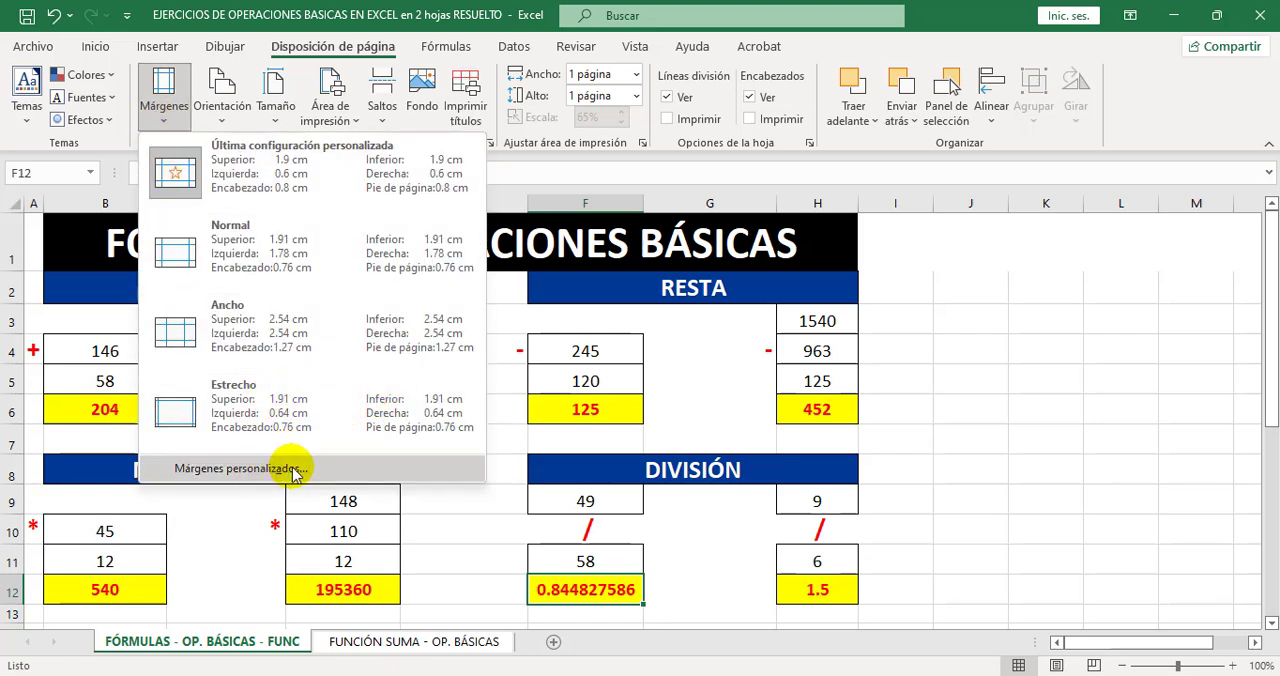
pyautogui.click(281, 412)
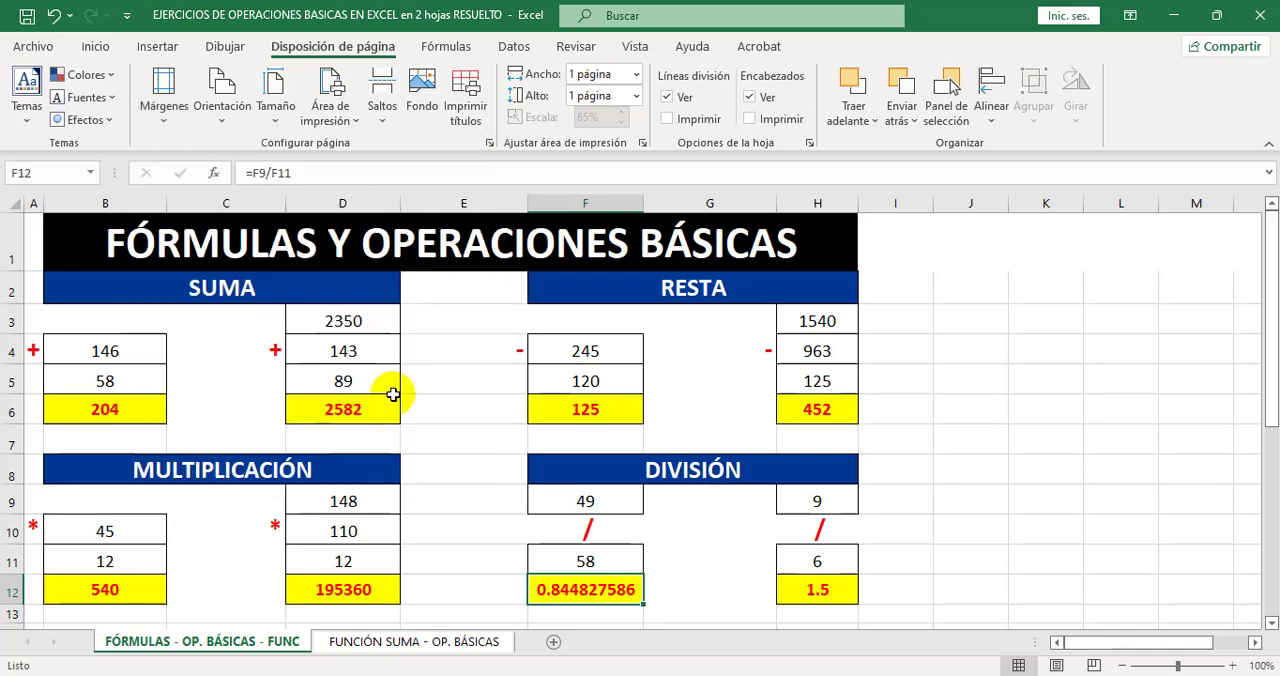
pyautogui.click(164, 100)
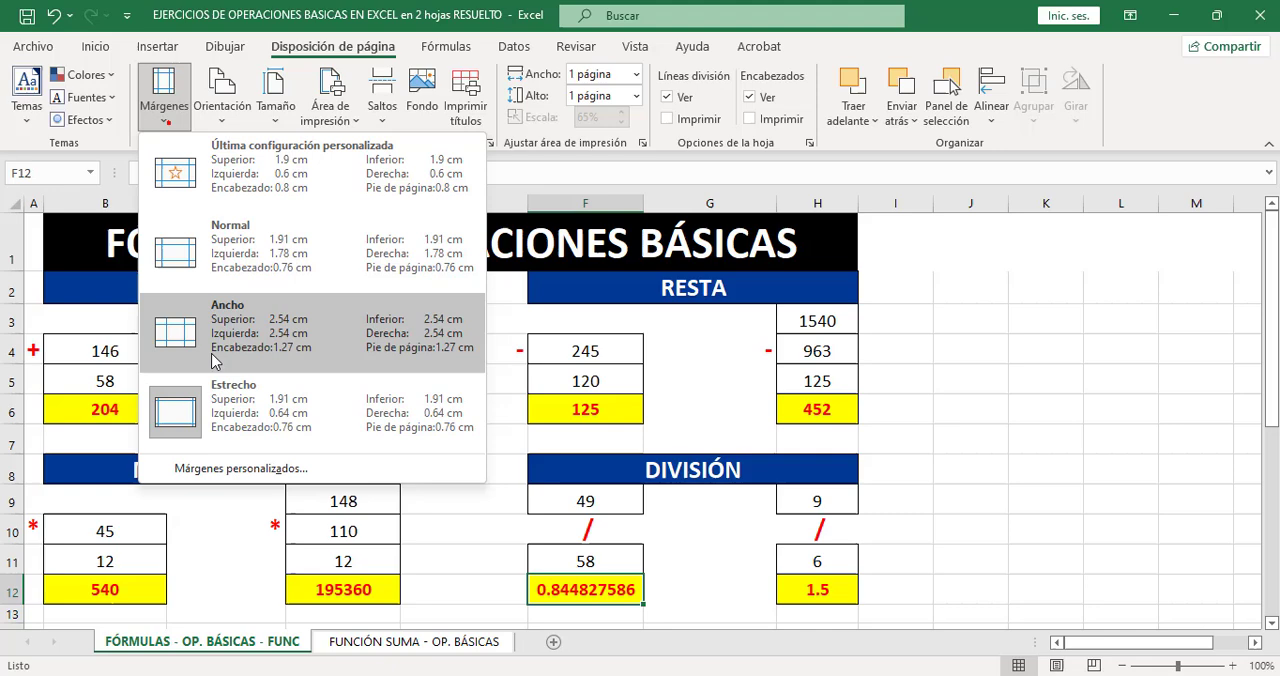
pyautogui.click(286, 471)
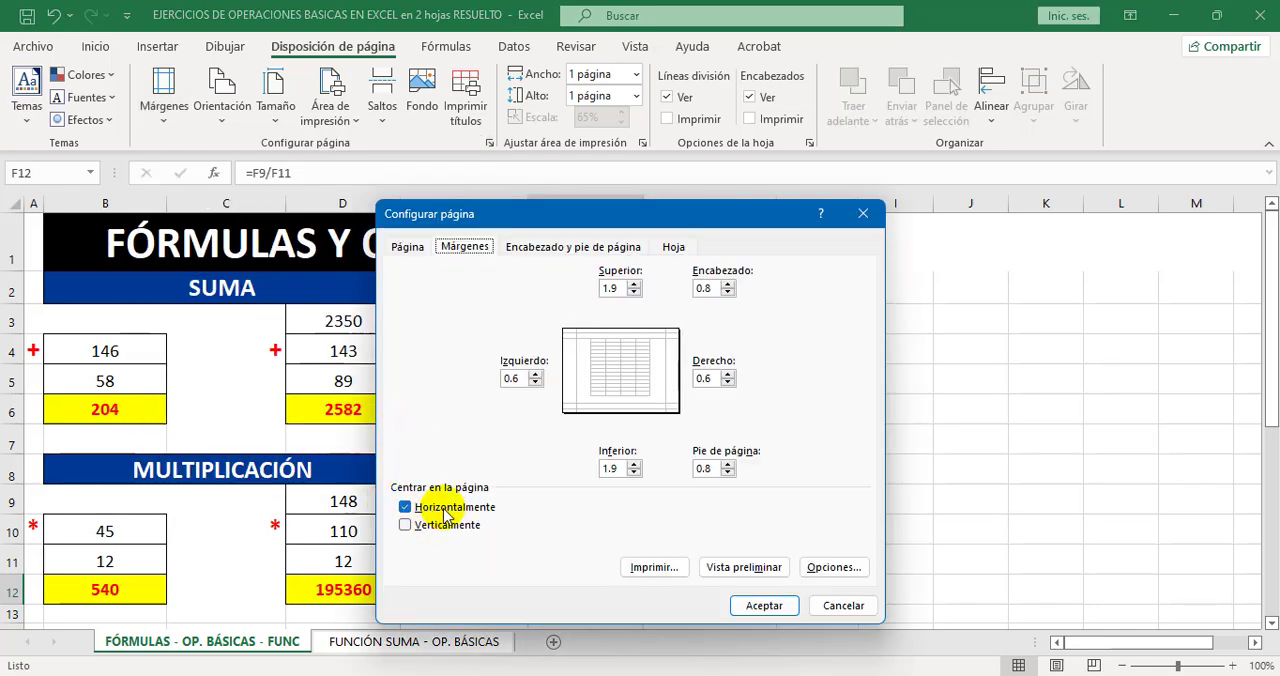
pyautogui.click(763, 605)
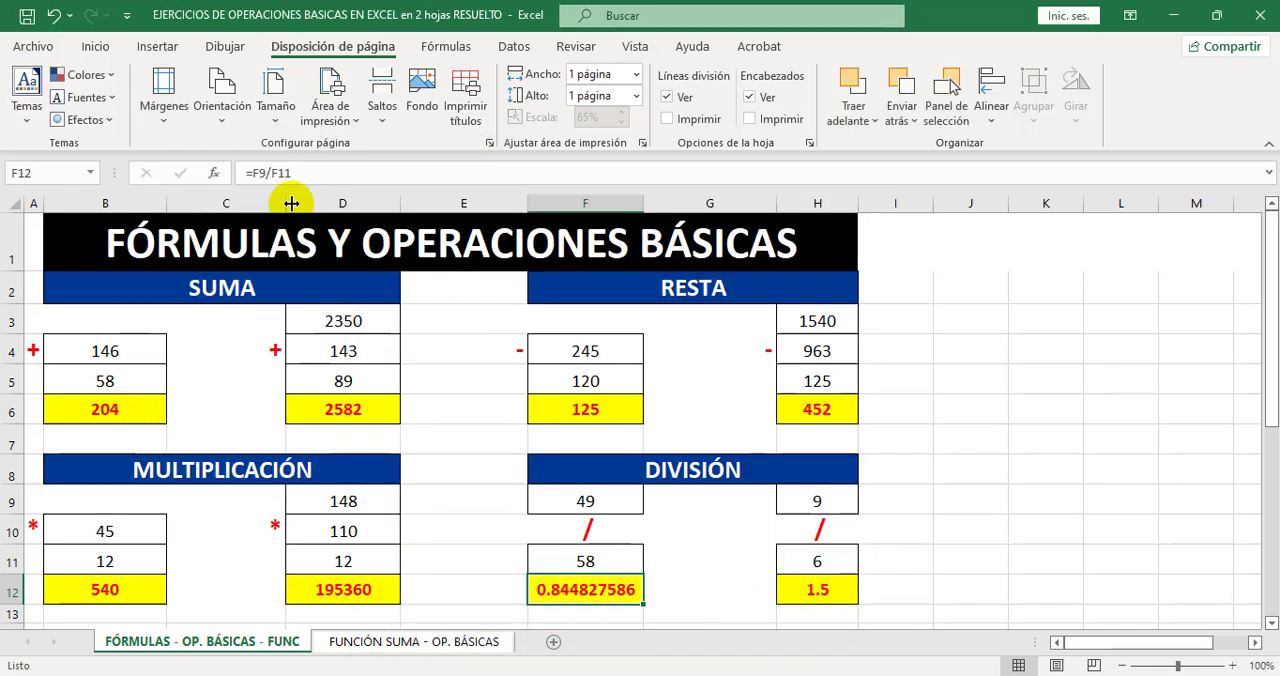
# Set the page orientation to Horizontal and show the sheet in page break preview.
pyautogui.click(222, 112)
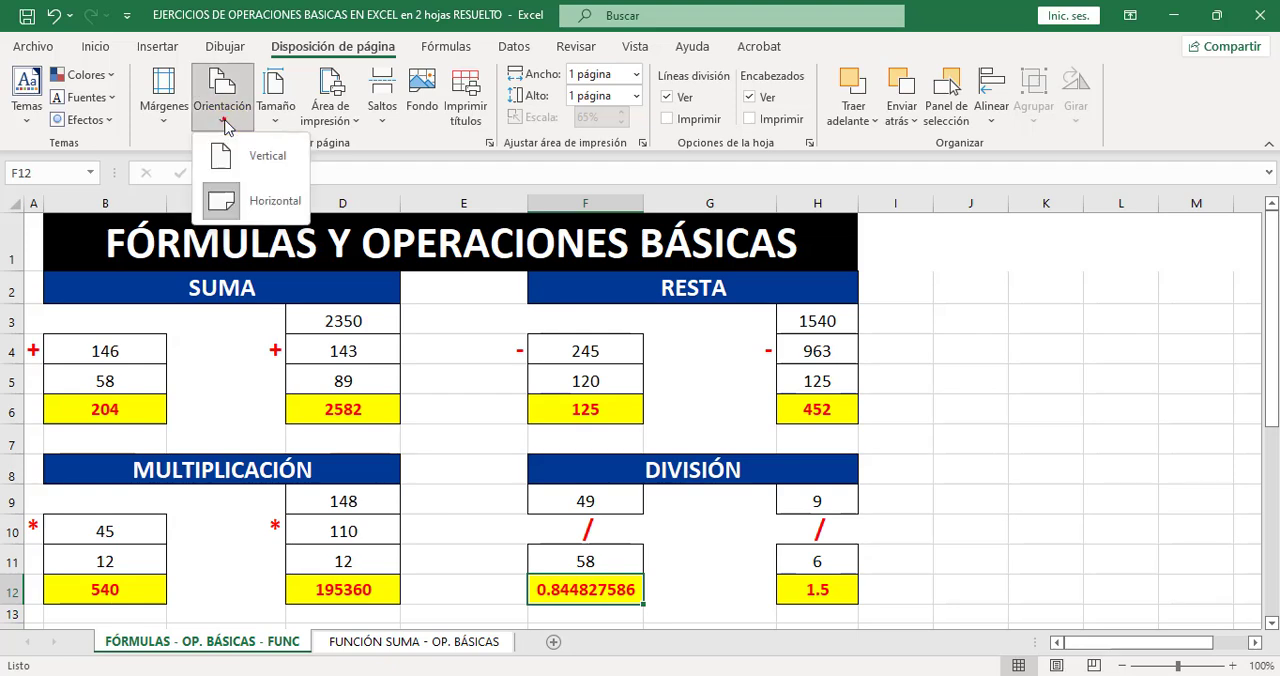
pyautogui.click(238, 212)
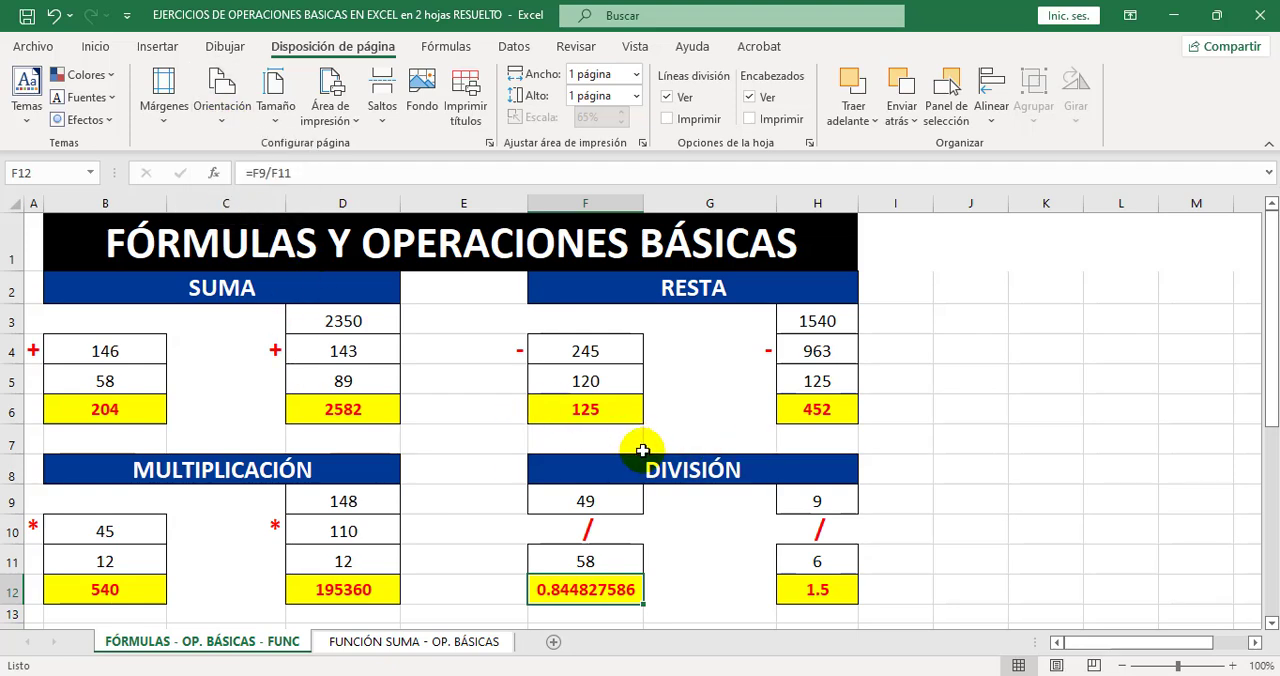
pyautogui.click(640, 48)
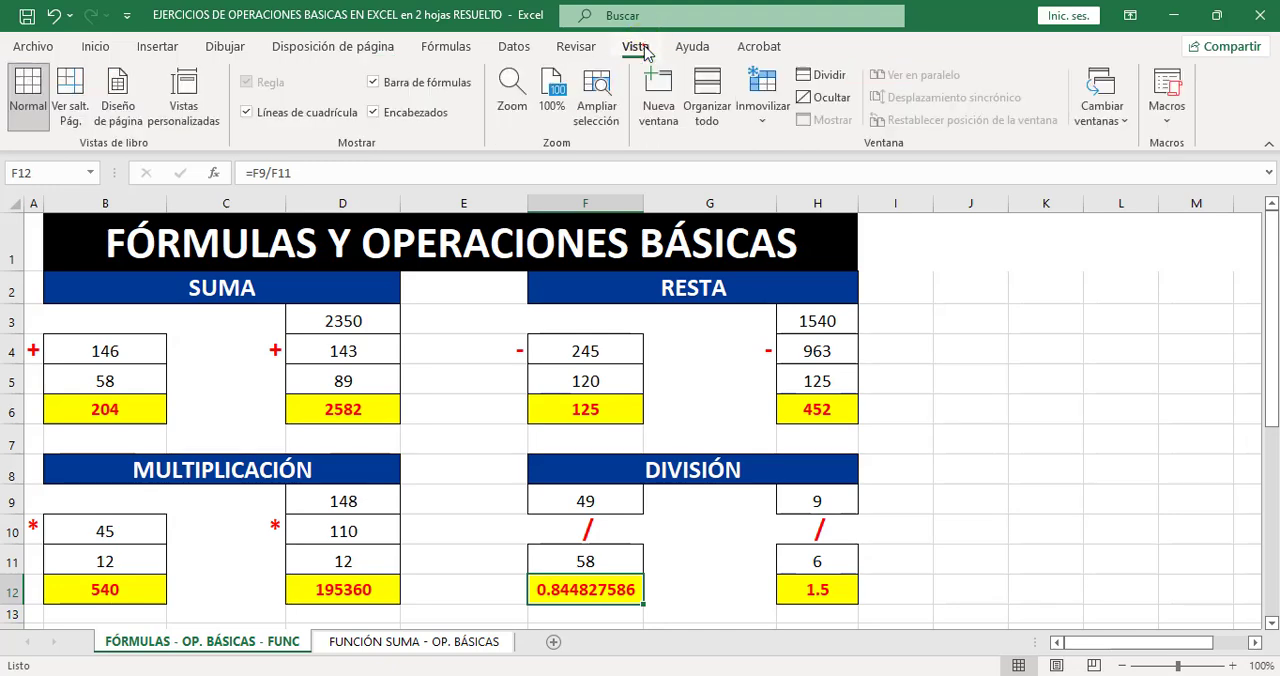
pyautogui.click(70, 100)
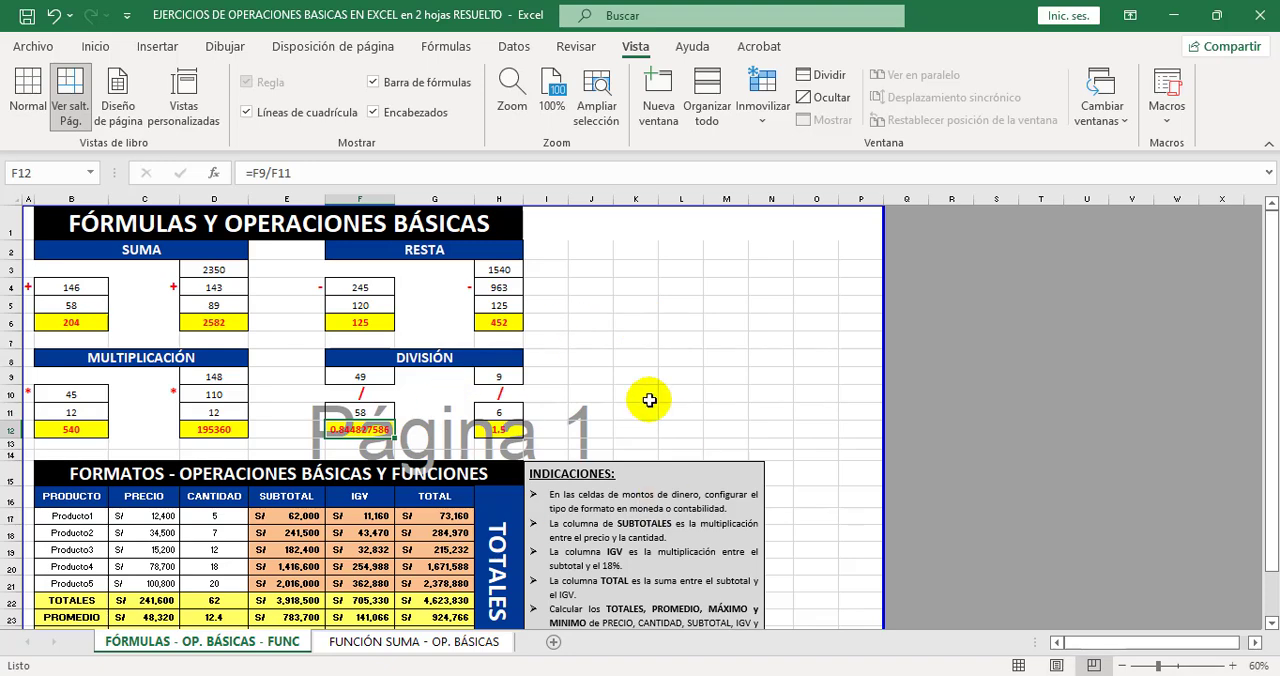
# Return the first sheet to Normal view, then check the FUNCIÓN SUMA - OP. BÁSICAS sheet's page breaks and restore its Normal view.
pyautogui.click(28, 90)
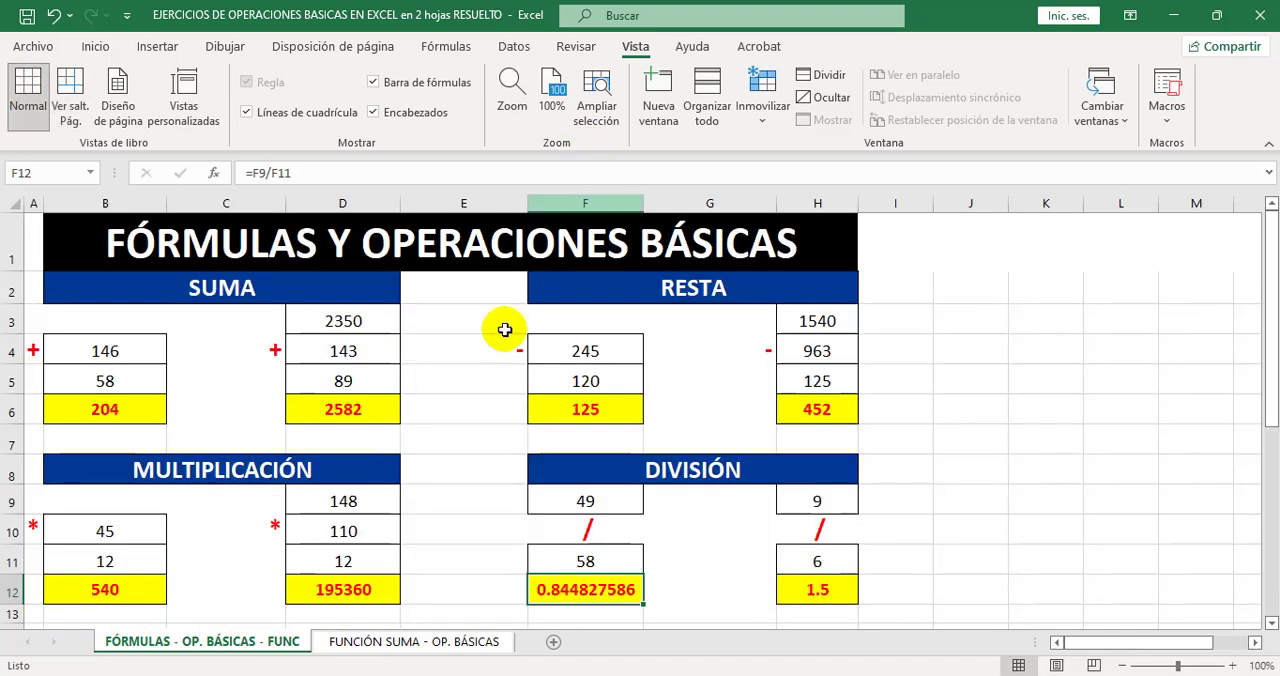
pyautogui.click(400, 642)
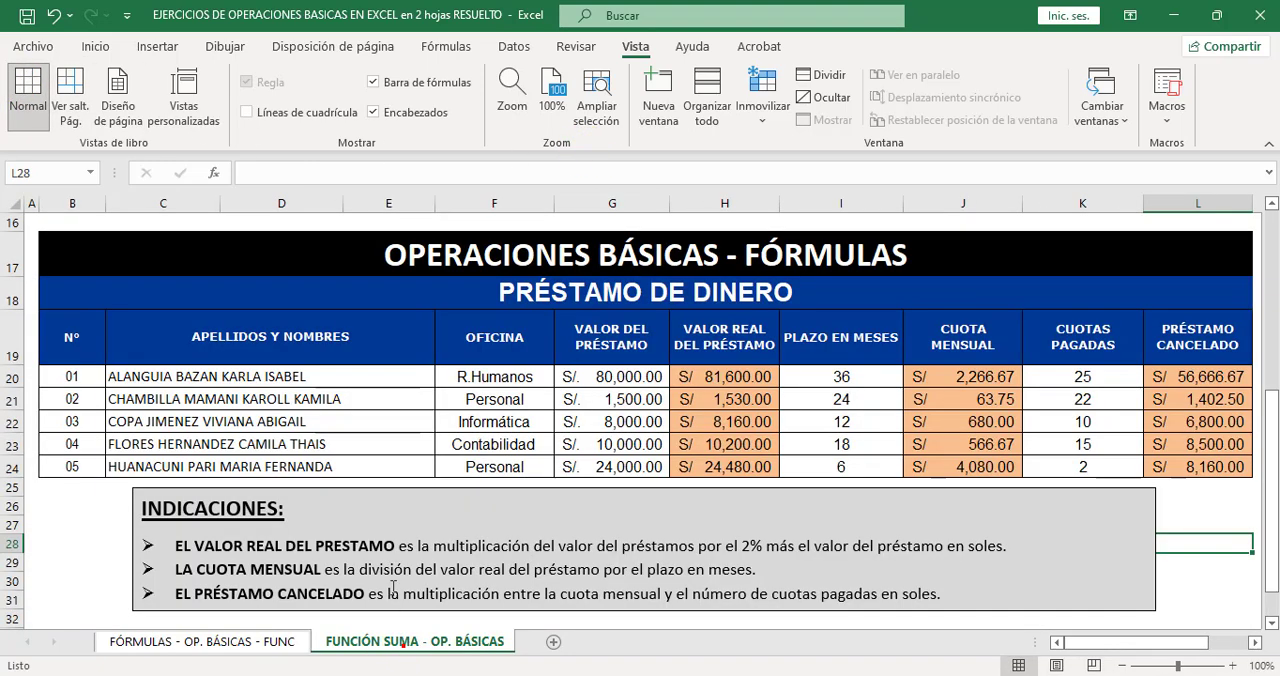
pyautogui.click(73, 110)
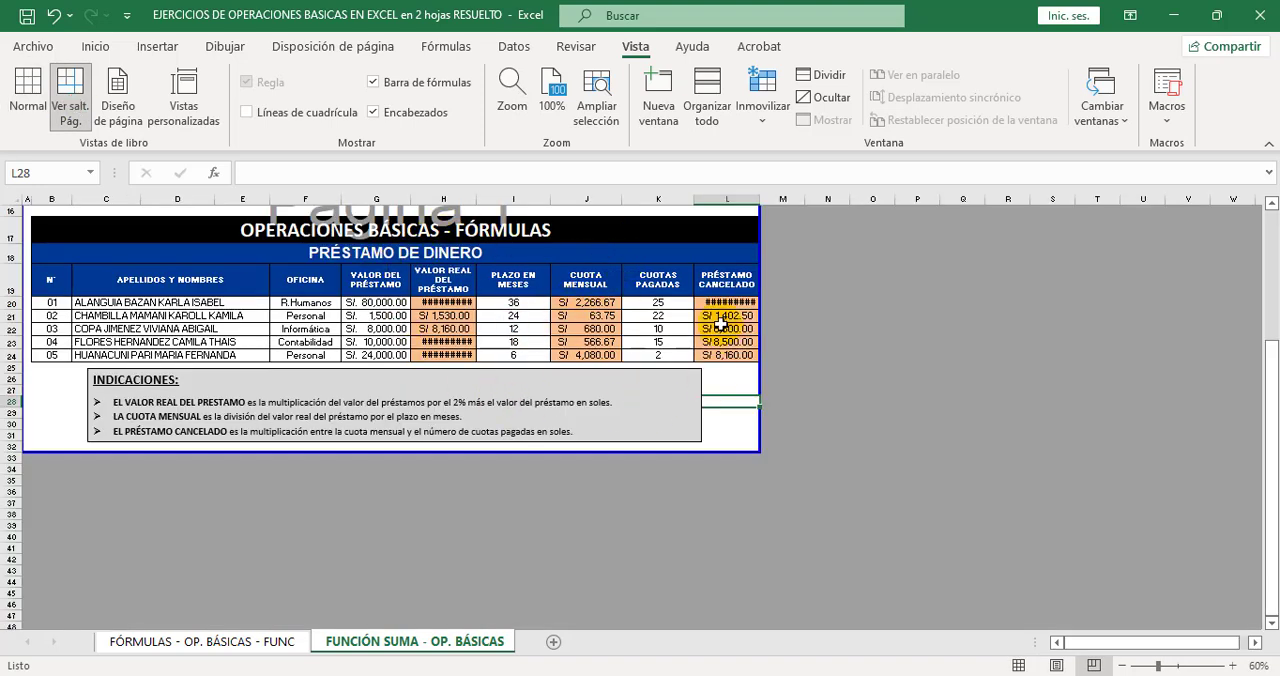
pyautogui.click(20, 92)
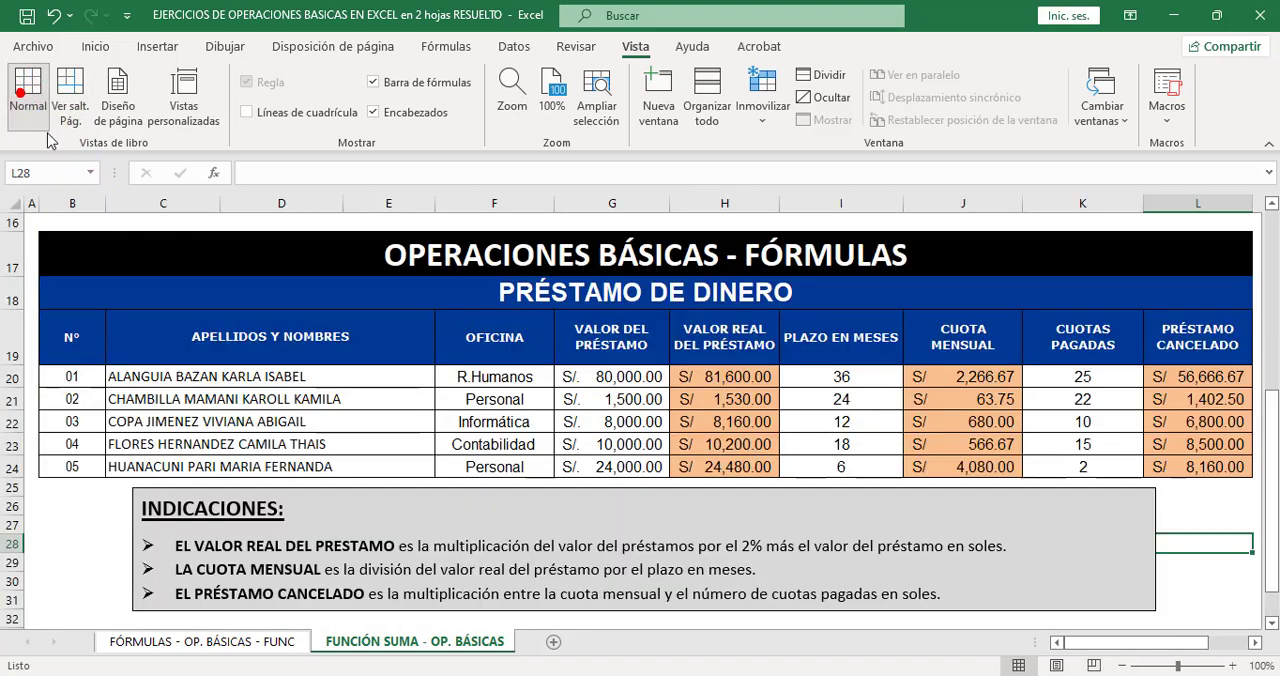
# Apply Estrecho margins and Horizontal orientation to the FUNCIÓN SUMA - OP. BÁSICAS sheet.
pyautogui.click(320, 45)
pyautogui.click(163, 100)
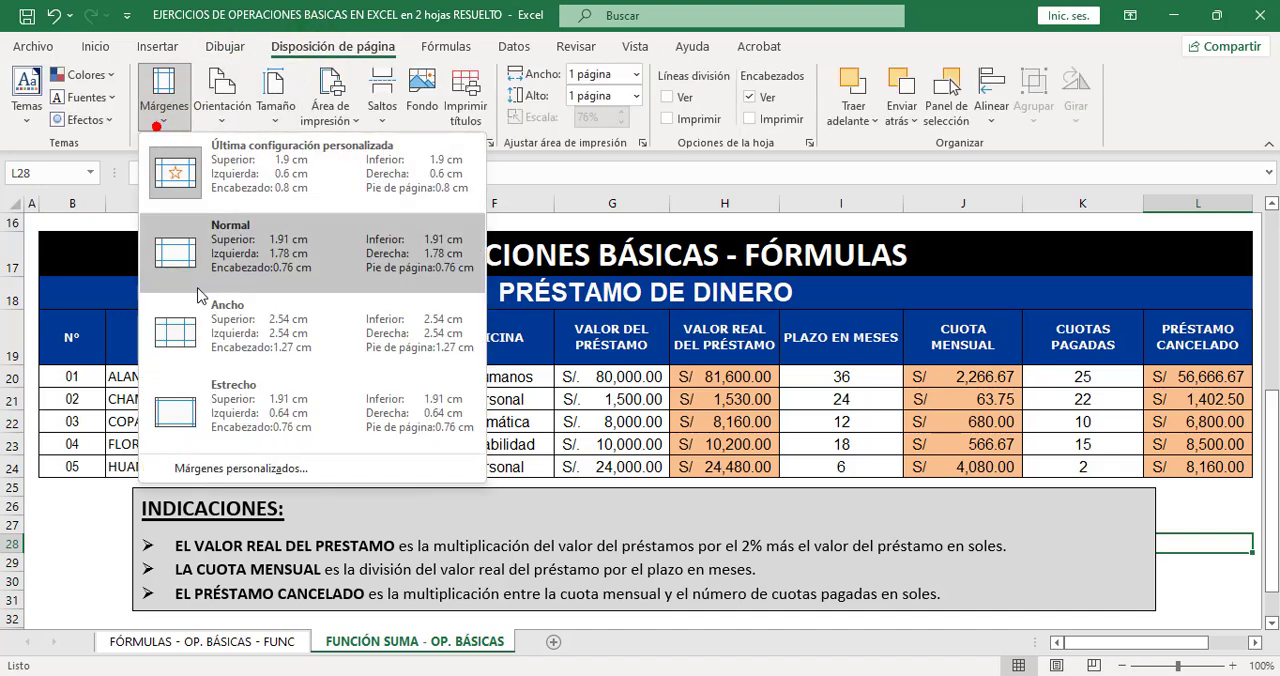
pyautogui.click(263, 428)
pyautogui.click(224, 111)
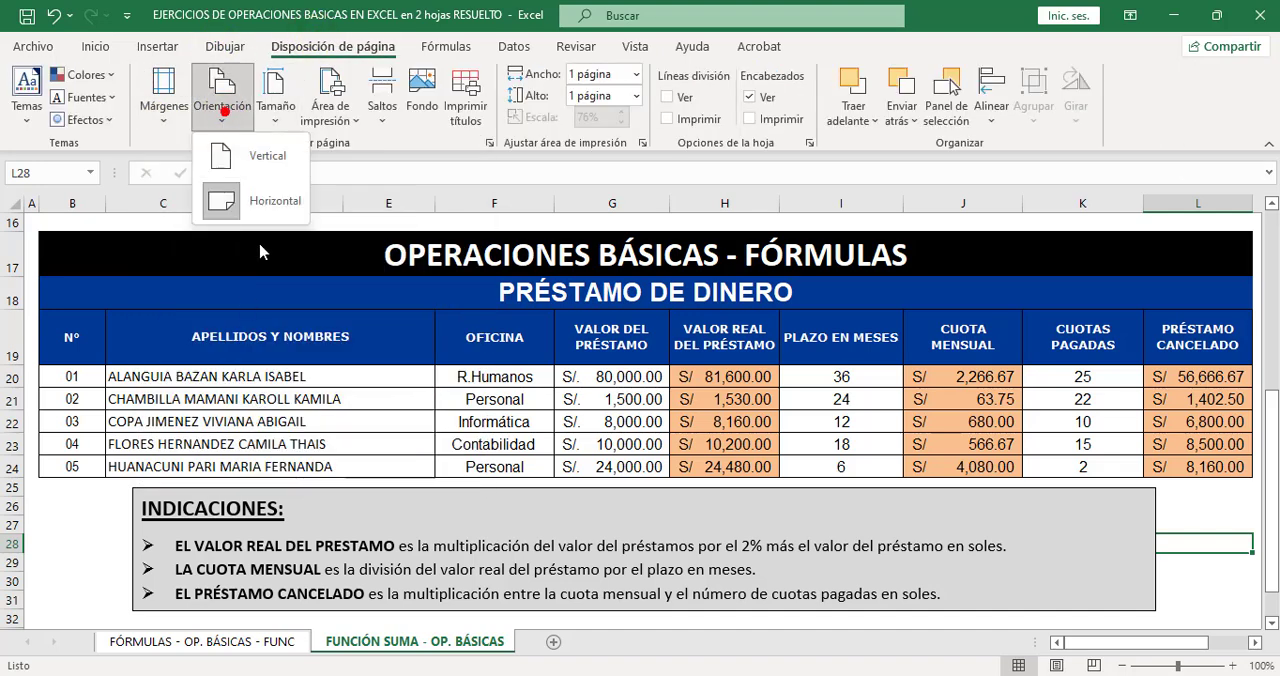
pyautogui.click(266, 203)
# Open the sheet's custom margins and accept the page setup with content centred horizontally.
pyautogui.click(176, 128)
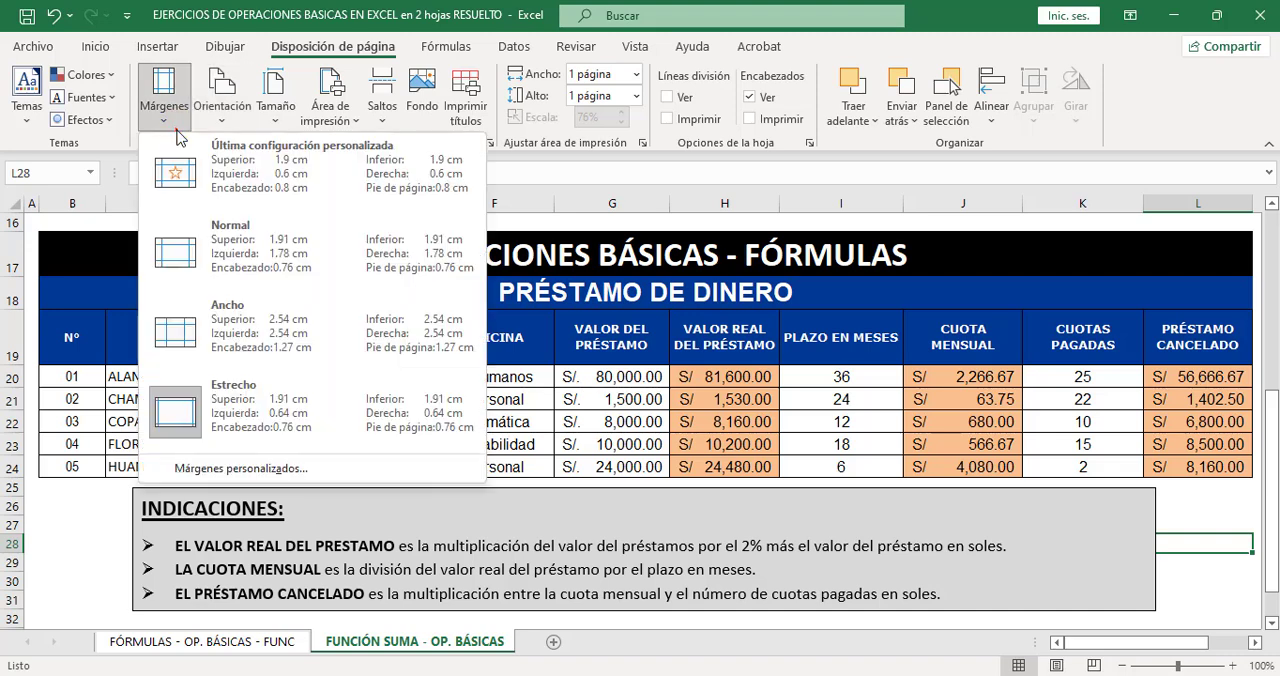
pyautogui.click(315, 466)
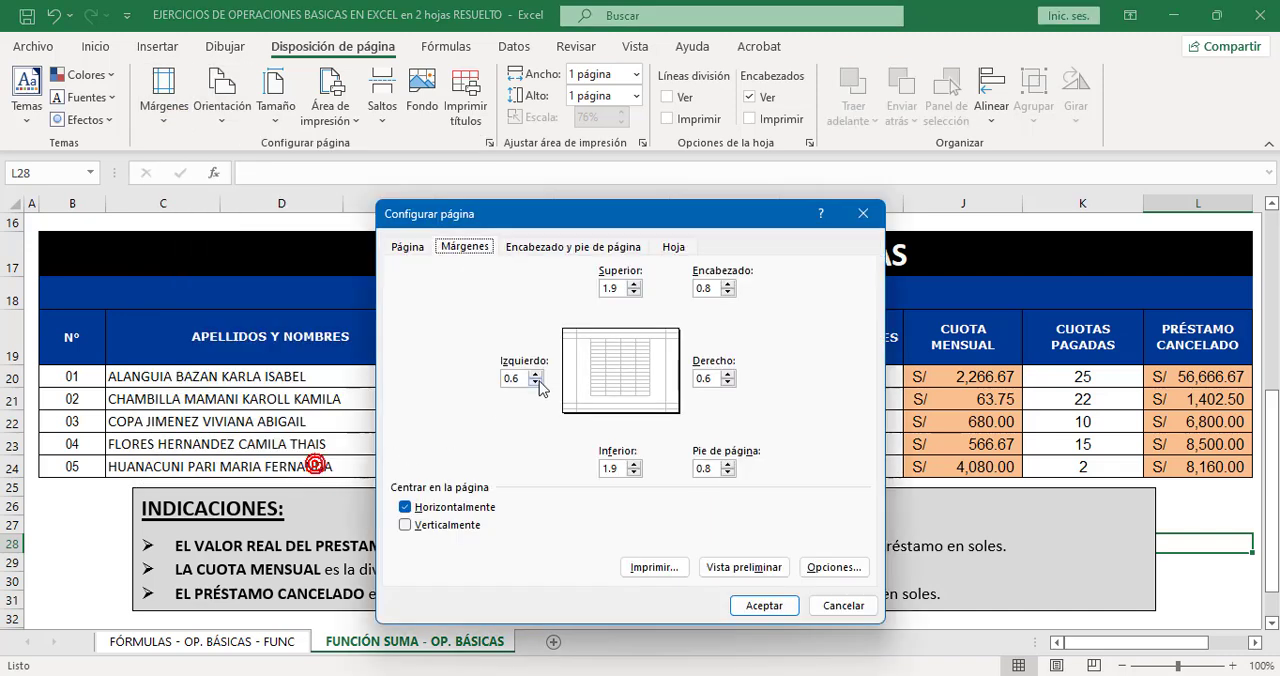
pyautogui.click(778, 604)
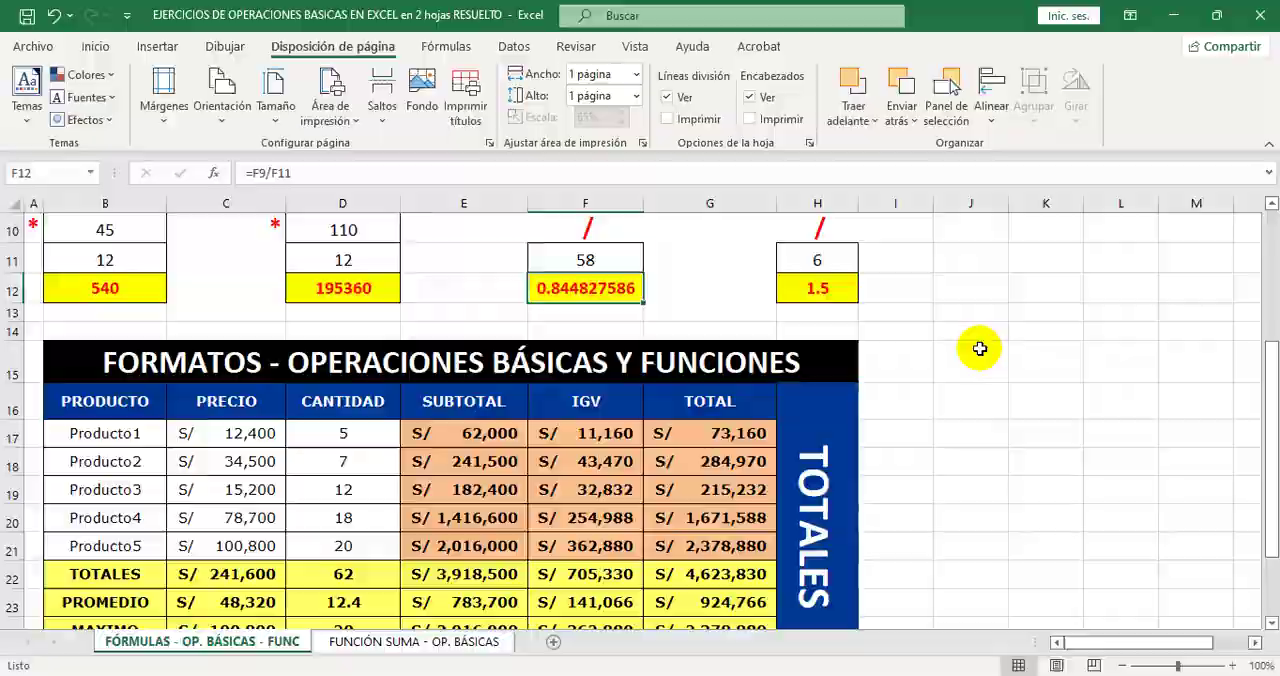
# Examine both pages of the workbook in the print preview, keeping the print scope at Imprimir todo el libro, and return to the sheet.
pyautogui.hotkey('ctrl', 'p')
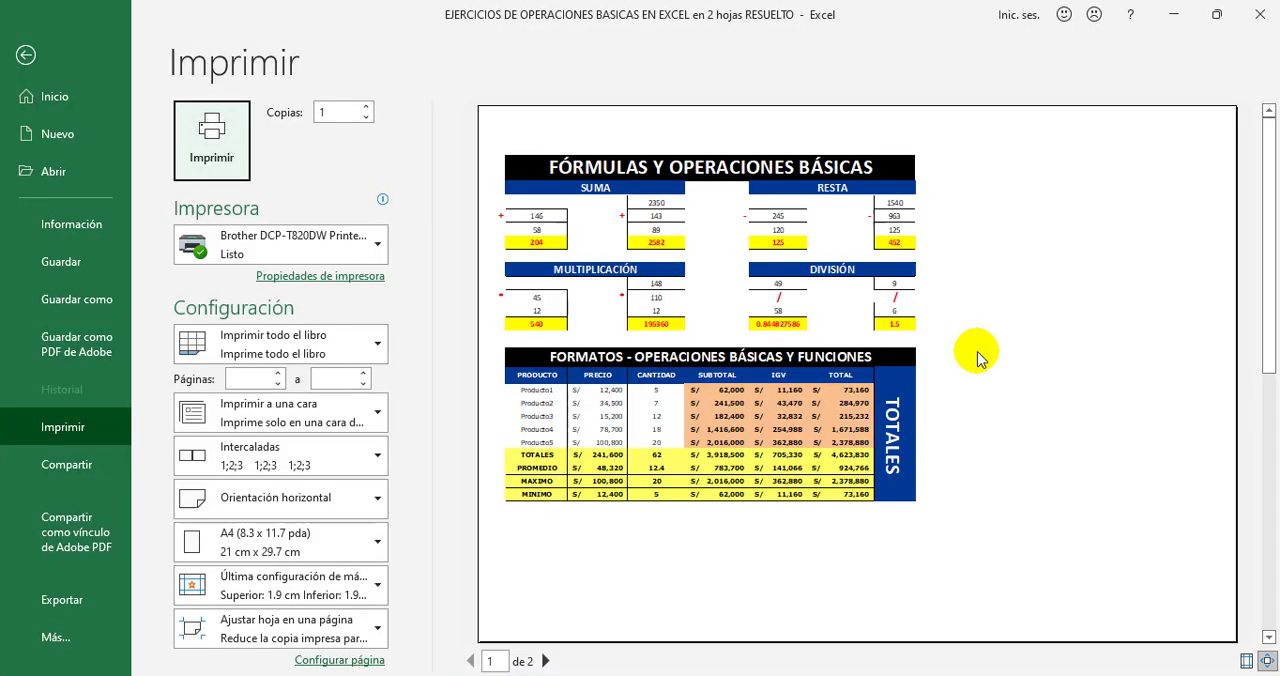
pyautogui.click(545, 661)
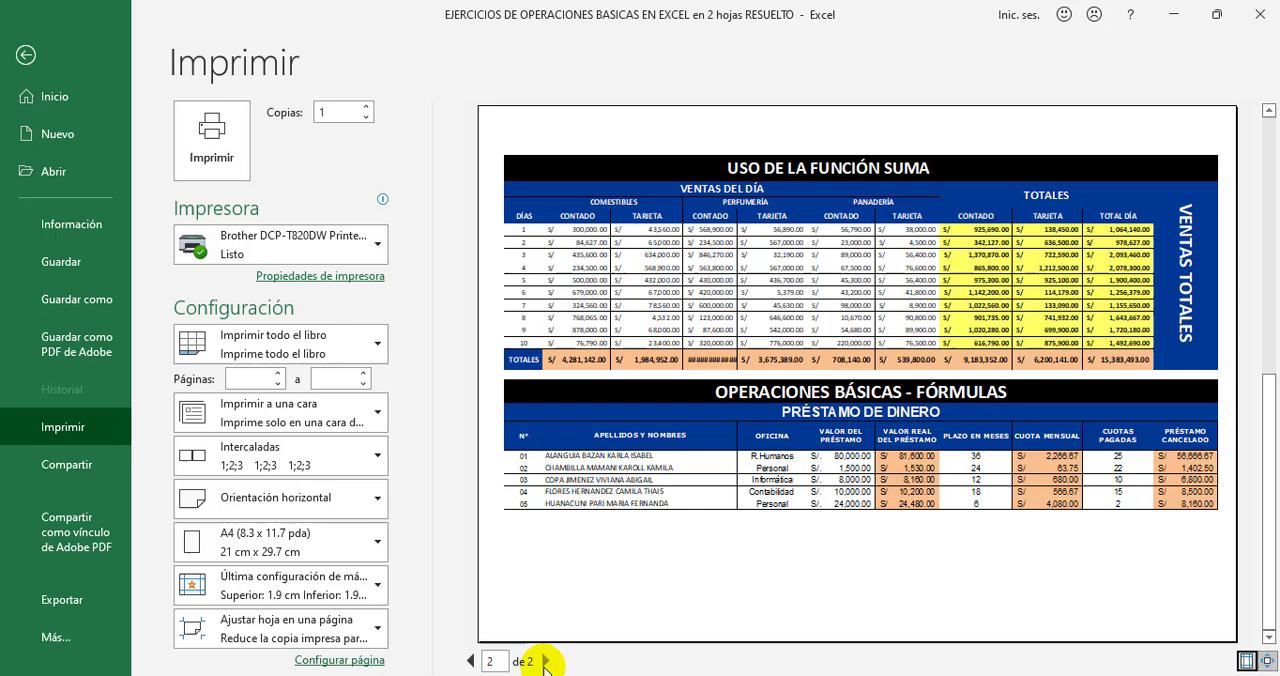
pyautogui.click(470, 661)
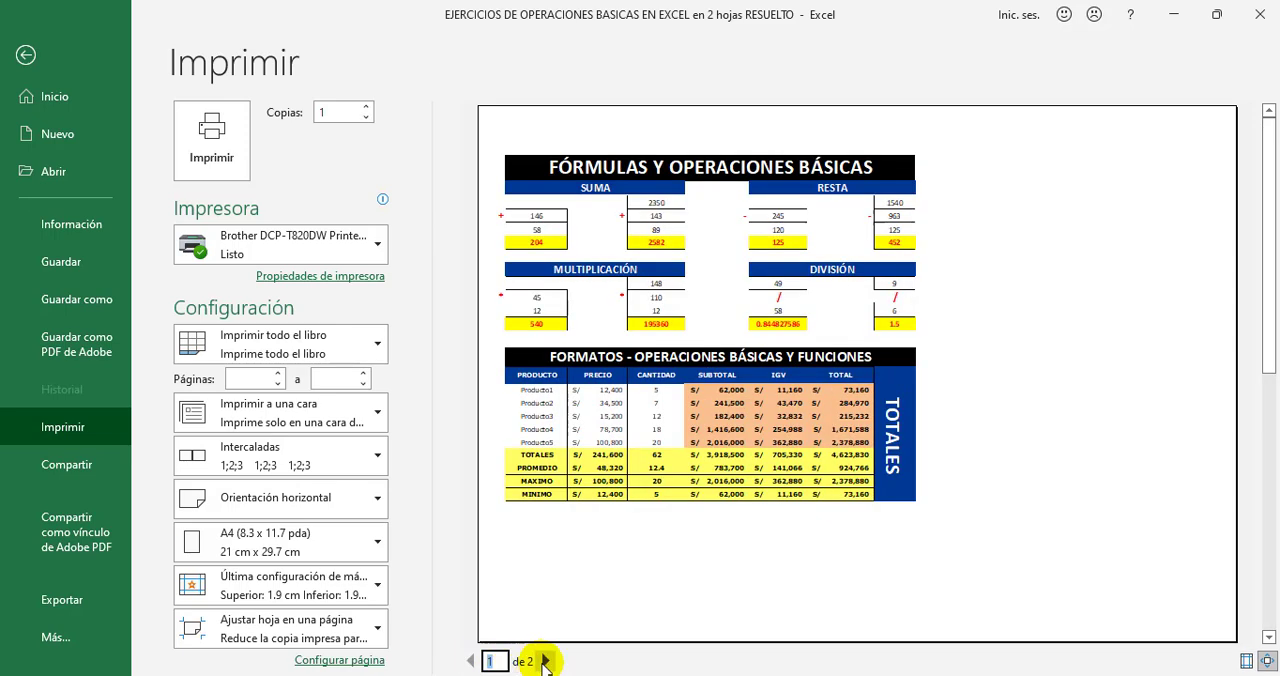
pyautogui.click(545, 661)
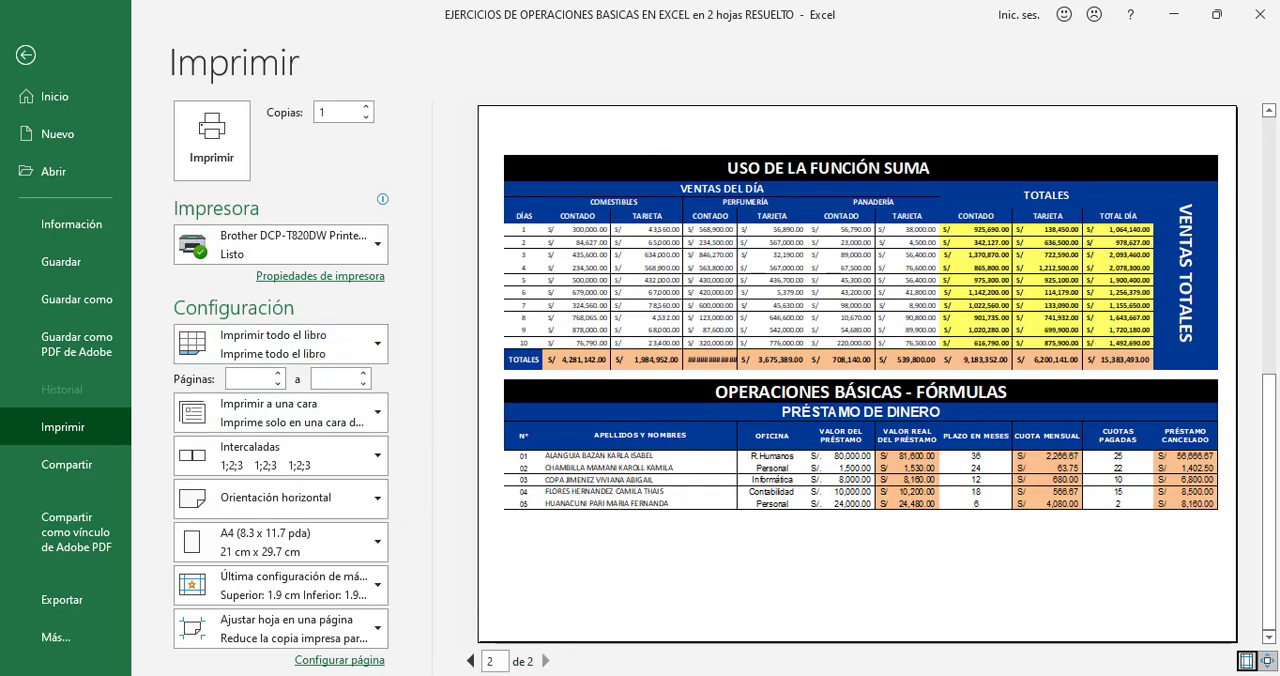
pyautogui.click(348, 346)
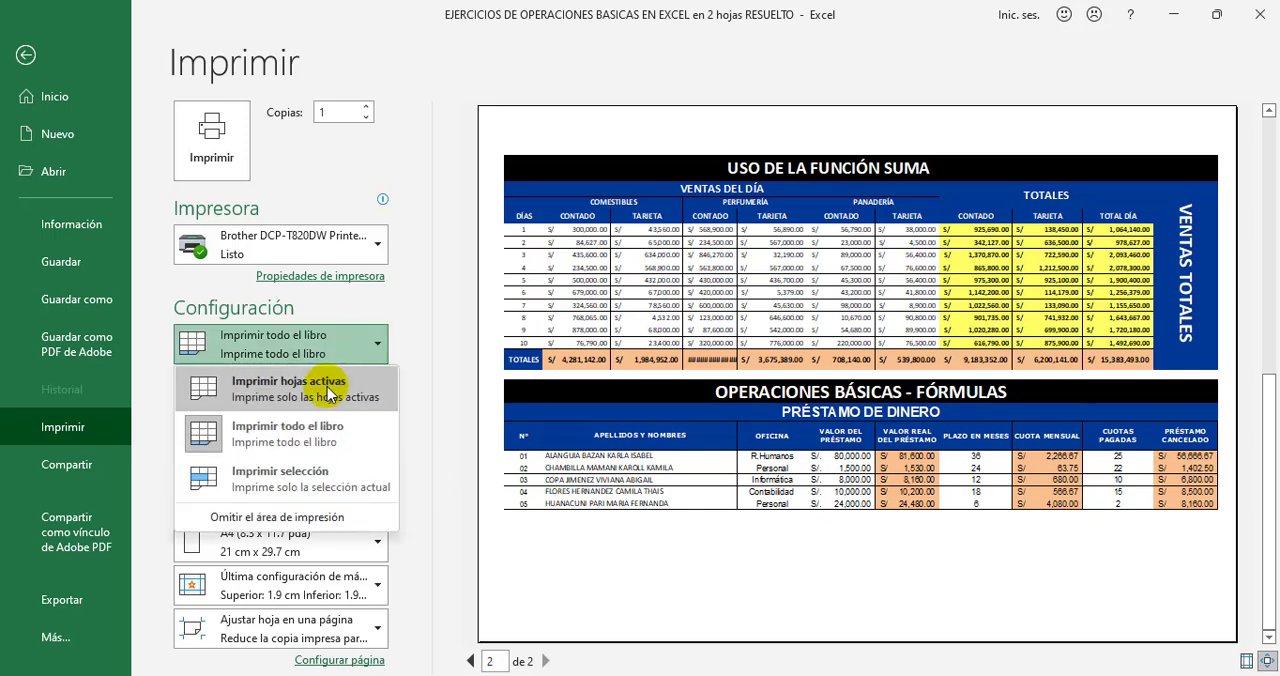
pyautogui.click(345, 434)
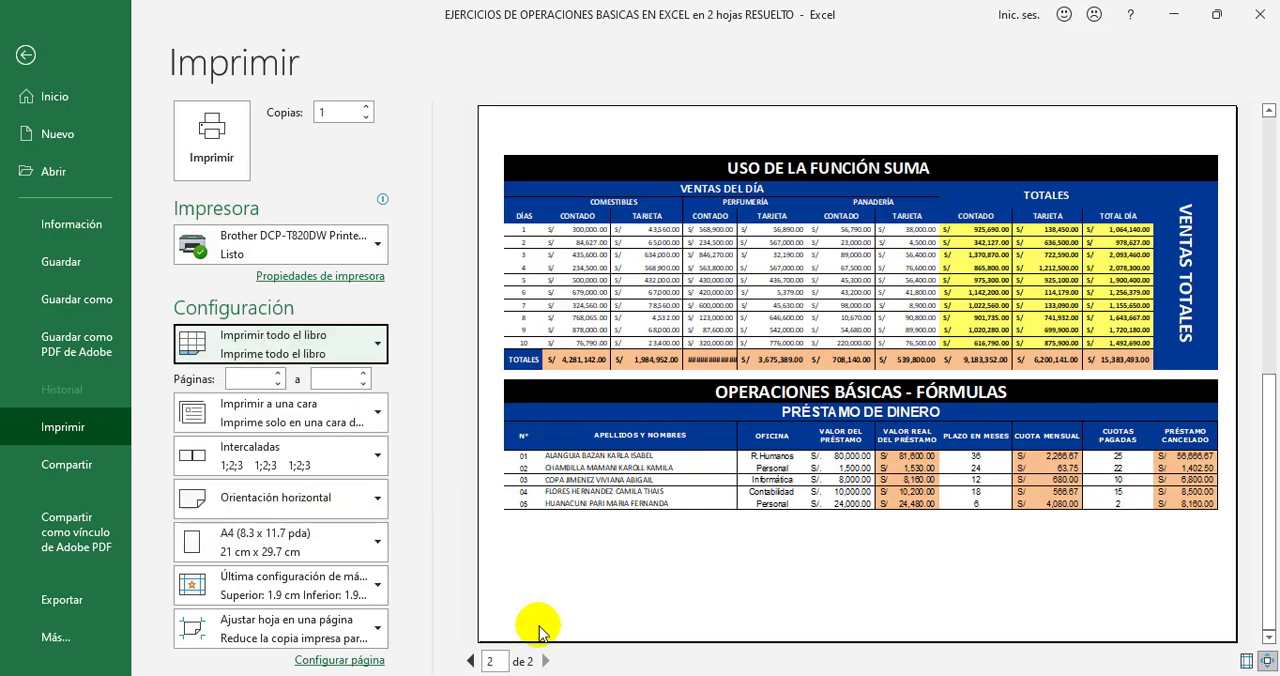
pyautogui.click(551, 668)
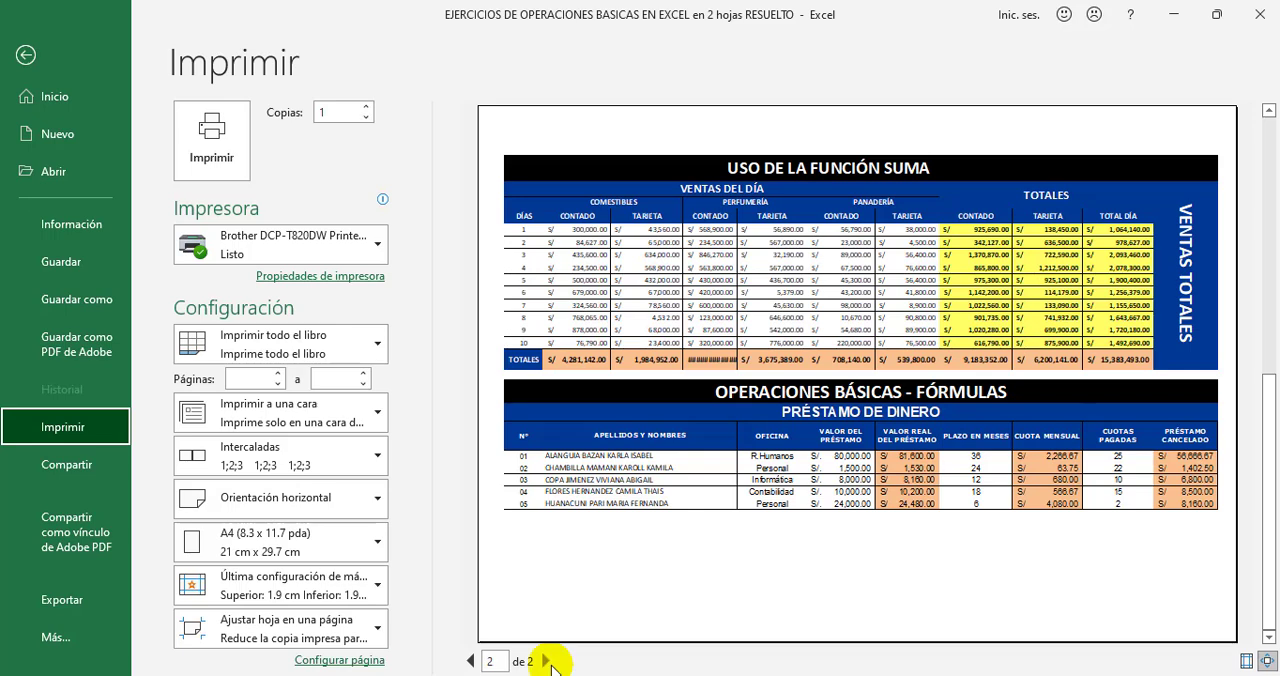
pyautogui.click(470, 662)
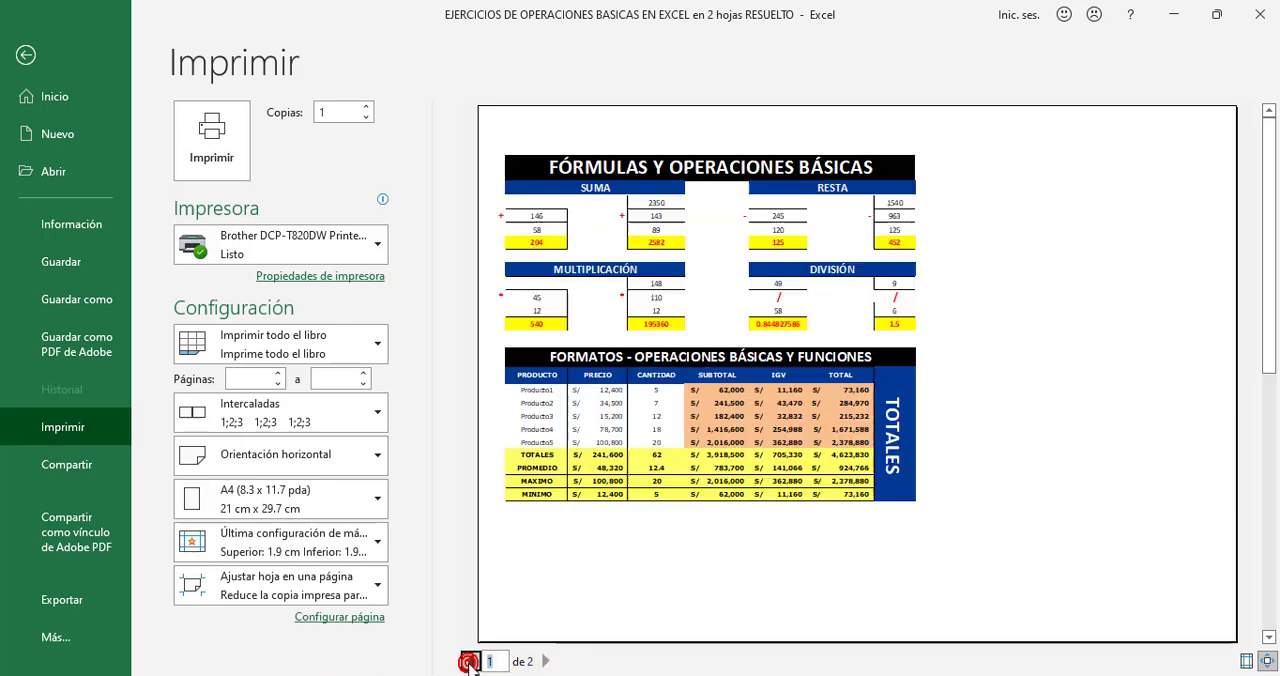
pyautogui.click(545, 661)
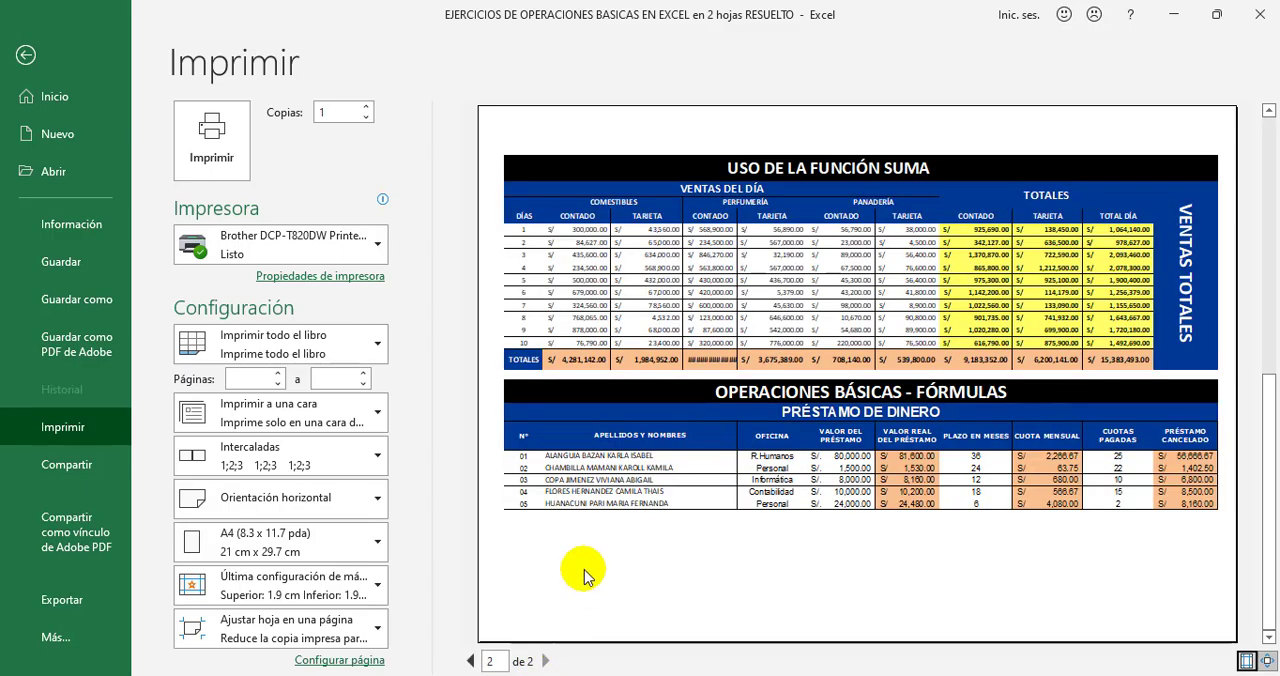
pyautogui.press('Escape')
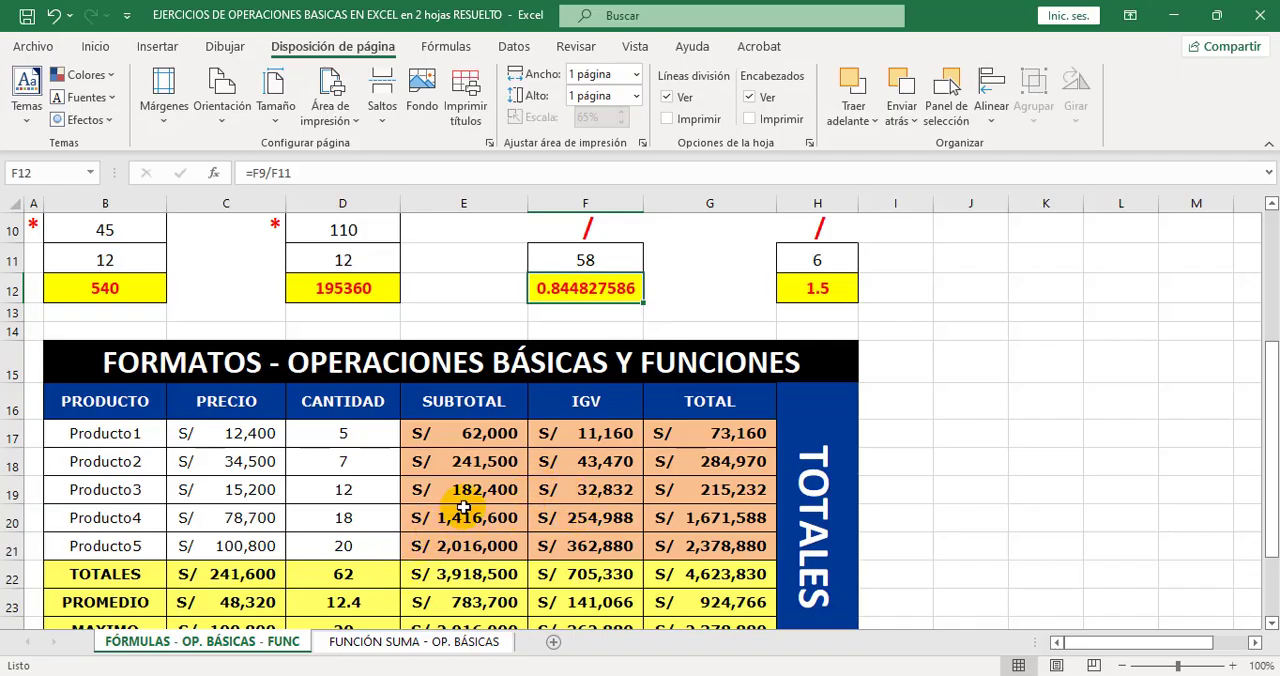
# Select B1:H25 on the FÓRMULAS - OP. BÁSICAS - FUNC sheet and preview it with the print scope set to Imprimir selección.
pyautogui.scroll(3, 478, 427)
pyautogui.moveTo(491, 242); pyautogui.dragTo(546, 531)
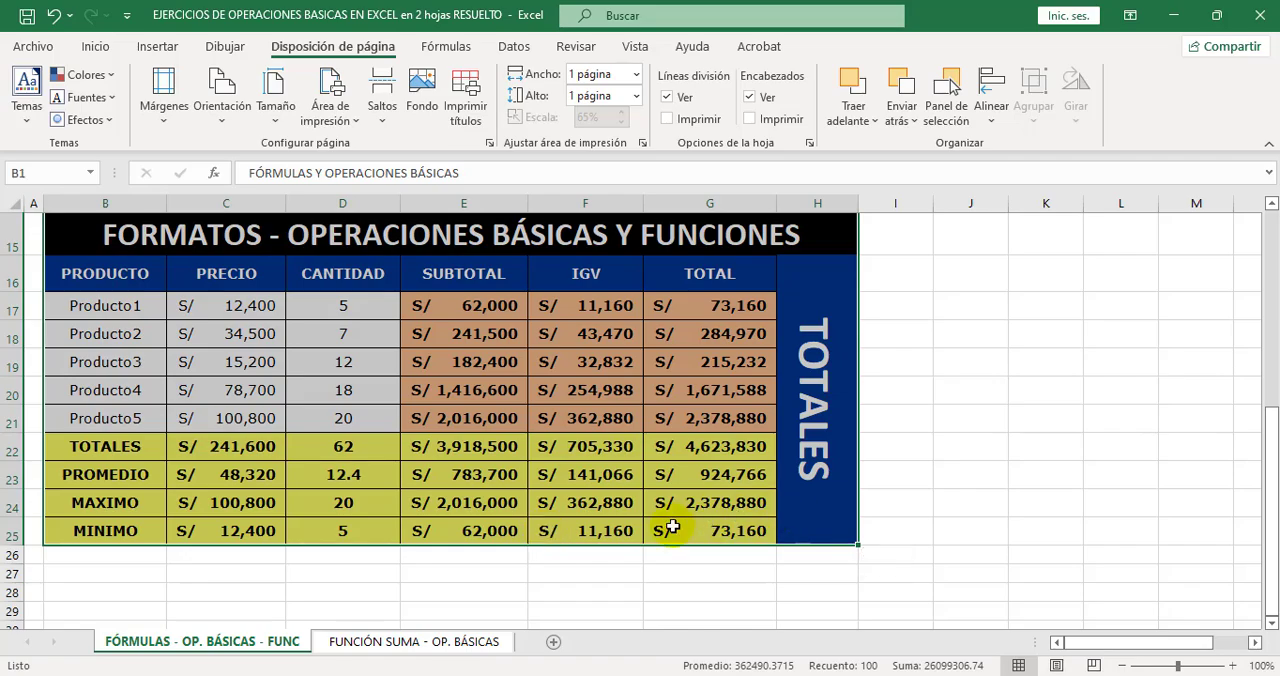
pyautogui.hotkey('ctrl', 'p')
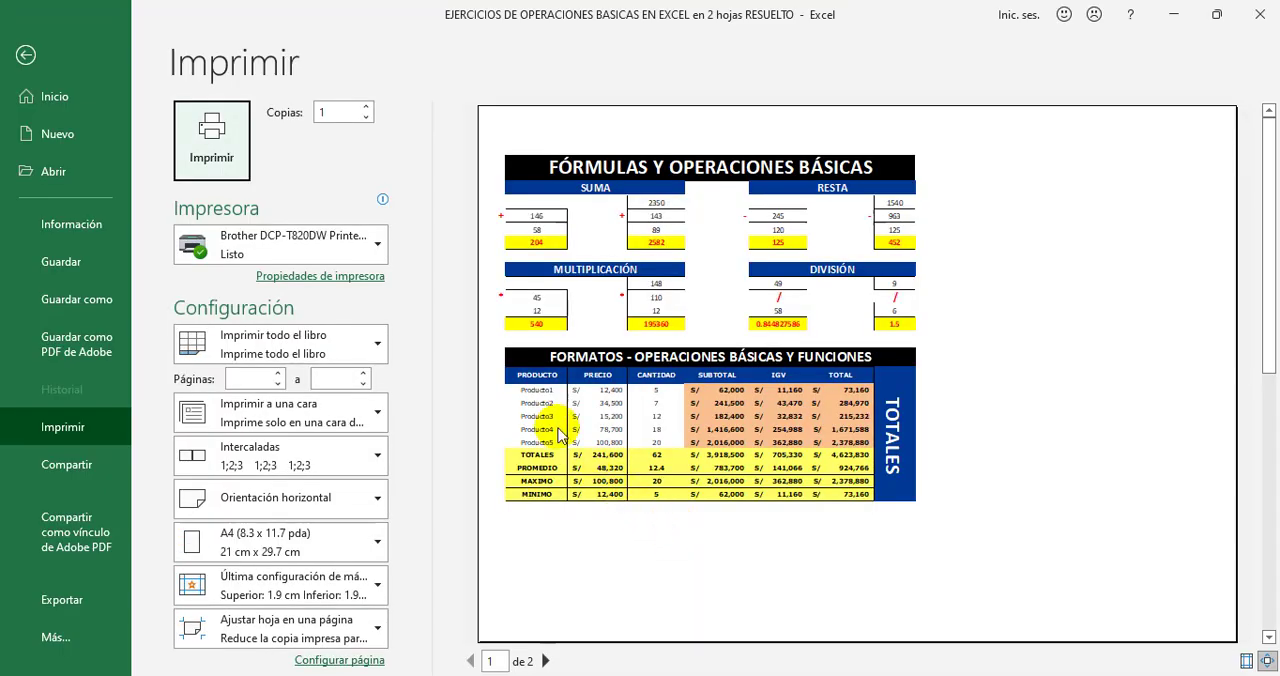
pyautogui.click(366, 332)
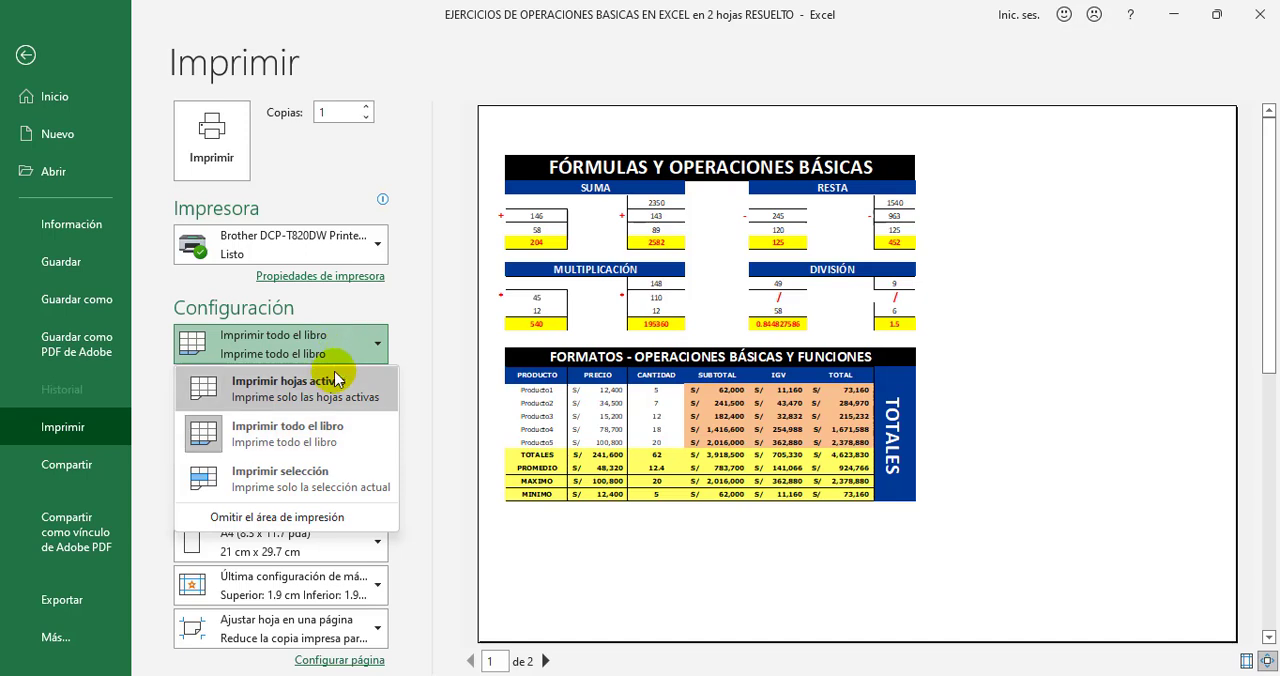
pyautogui.click(312, 478)
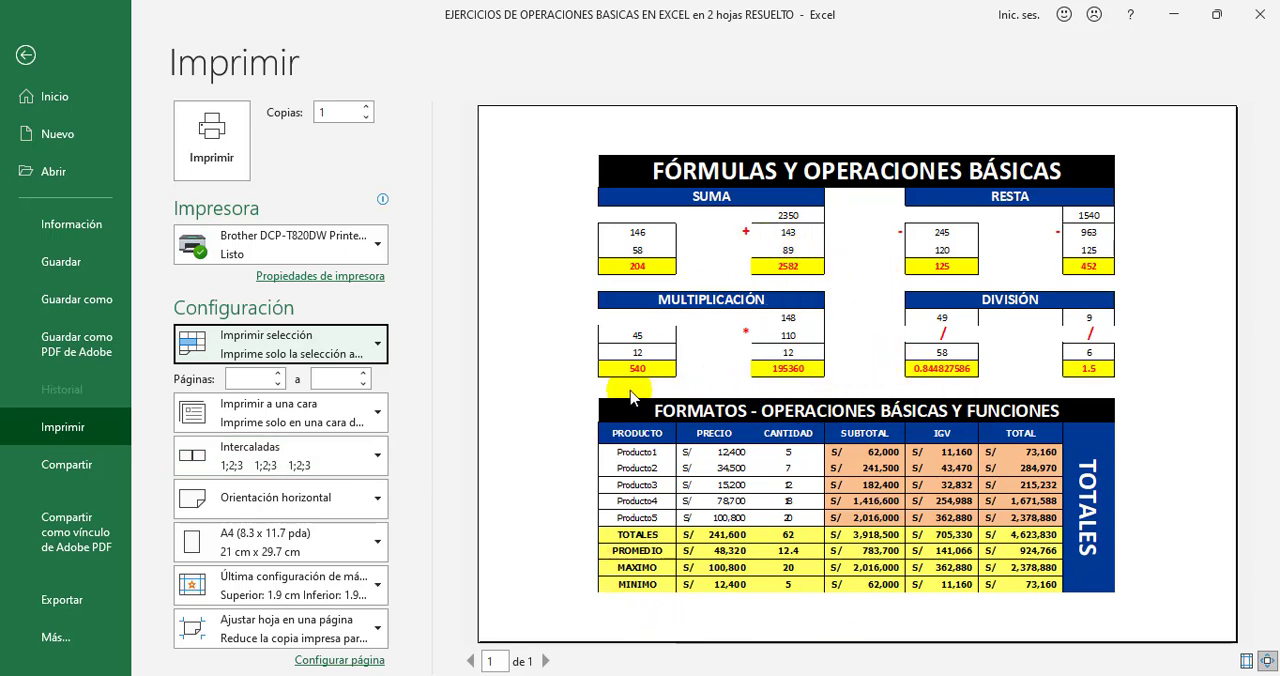
pyautogui.press('Escape')
pyautogui.scroll(1, 893, 412)
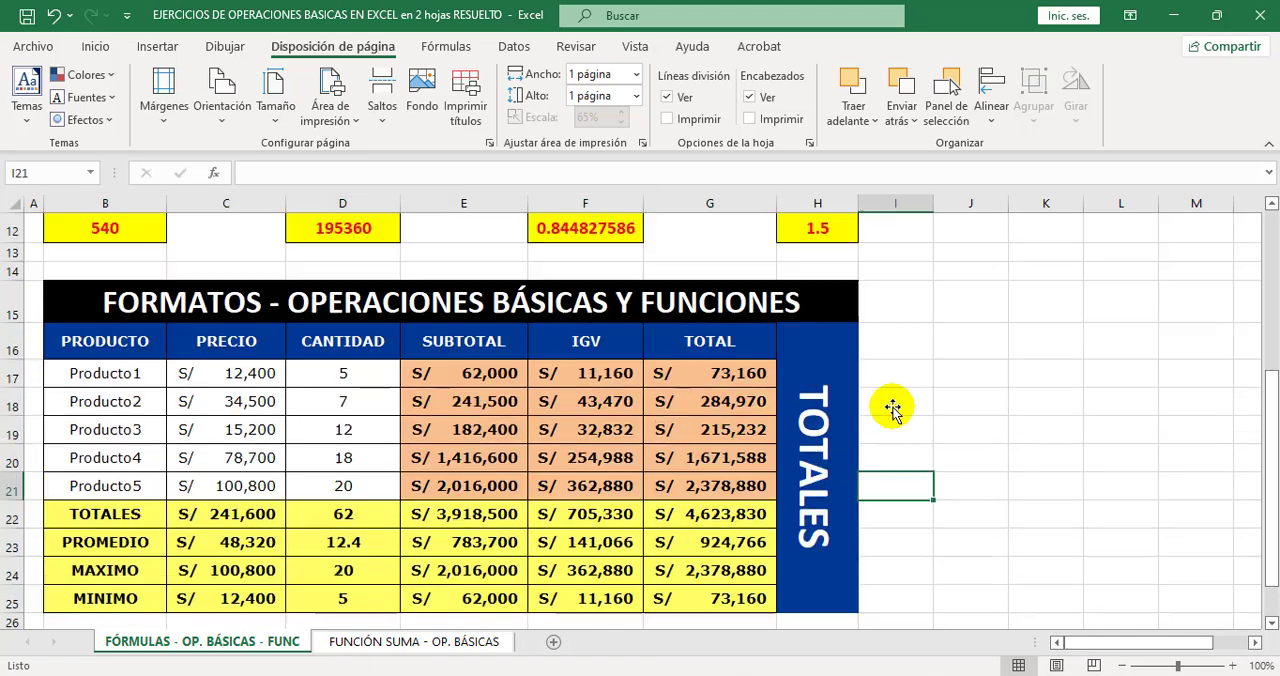
pyautogui.scroll(3, 893, 412)
pyautogui.scroll(1, 358, 519)
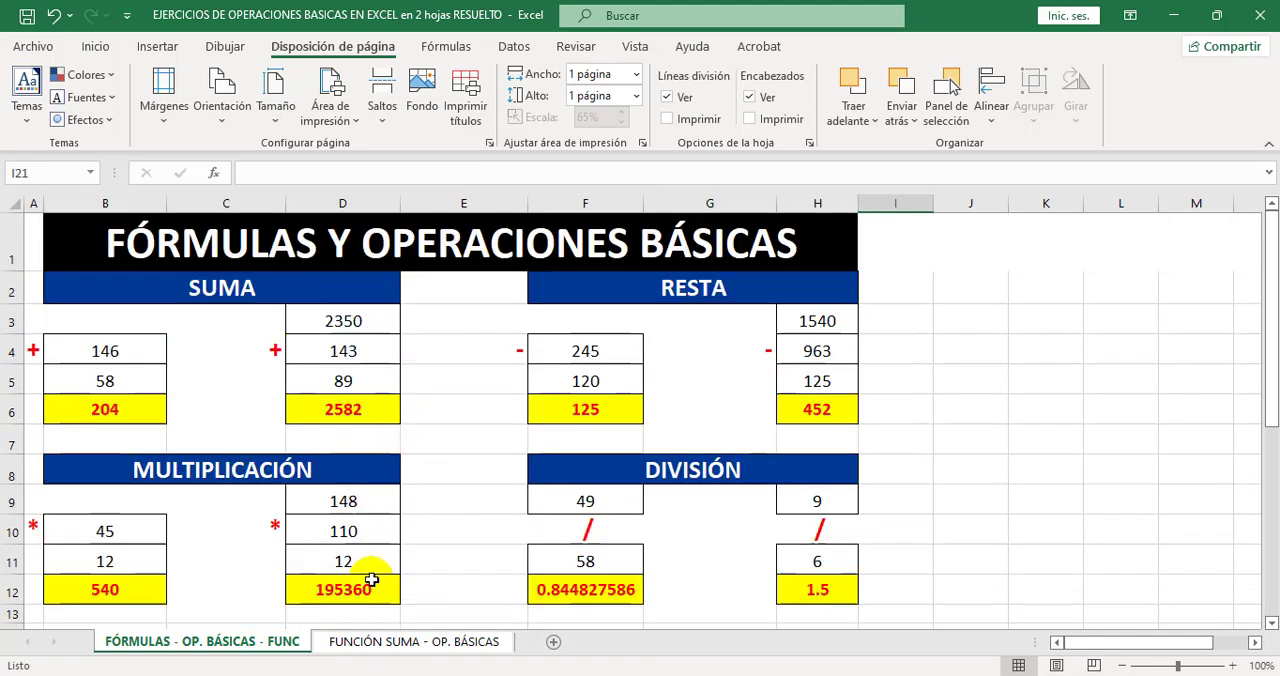